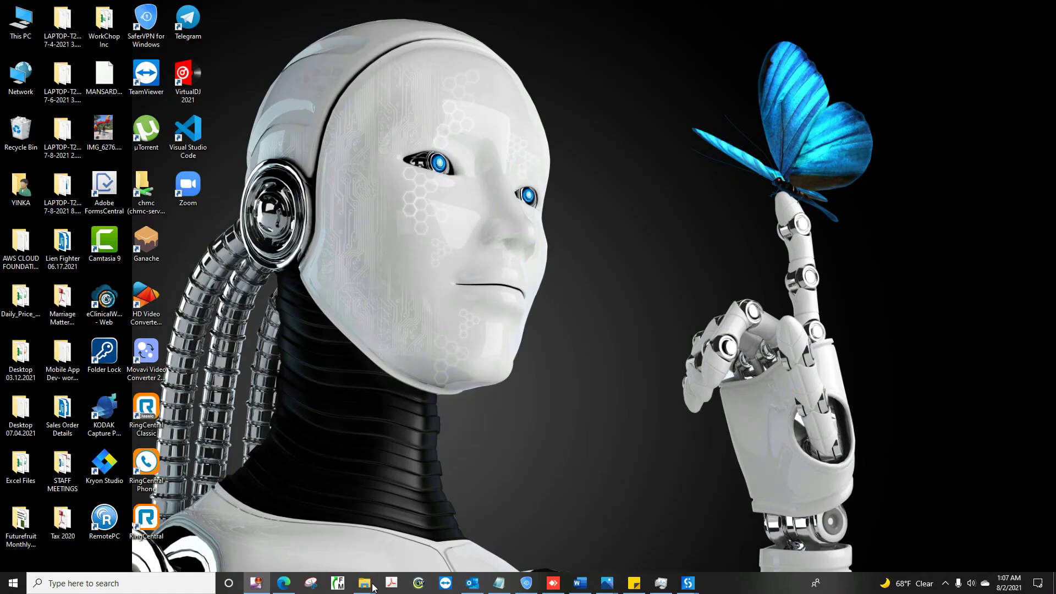
Step: Bring up Fund Manager's Portfolio Editor and expand FutureFruit Limited to show its investor sub-portfolios
mouse_move(365, 583)
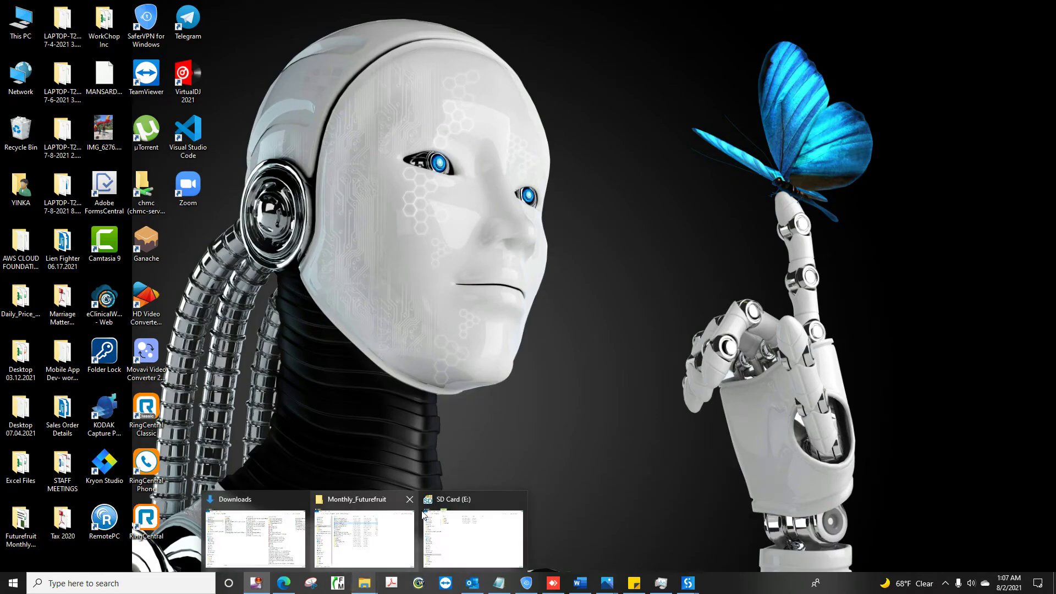
left_click(560, 339)
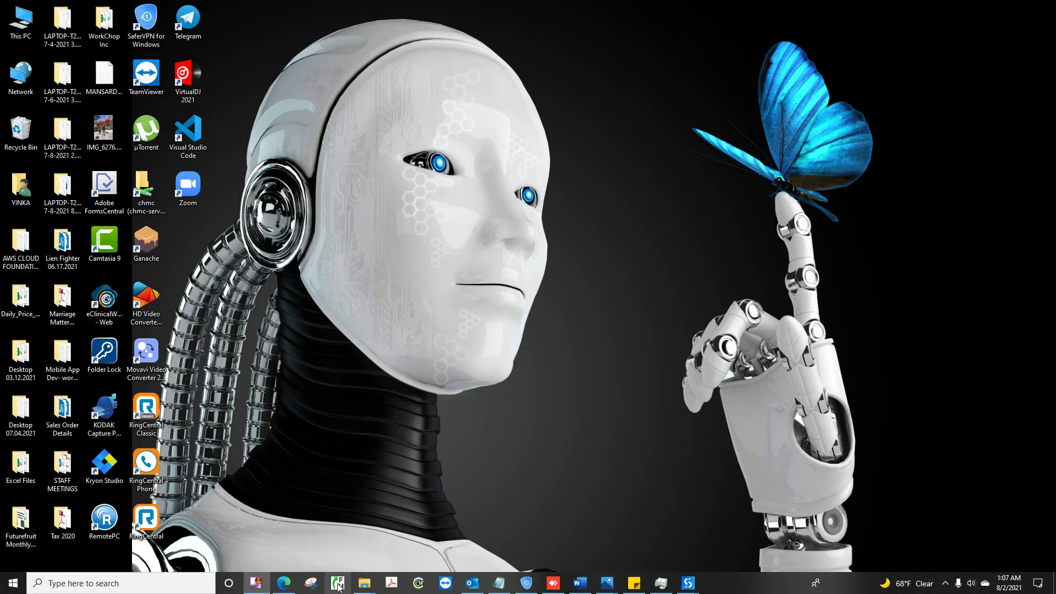
left_click(338, 584)
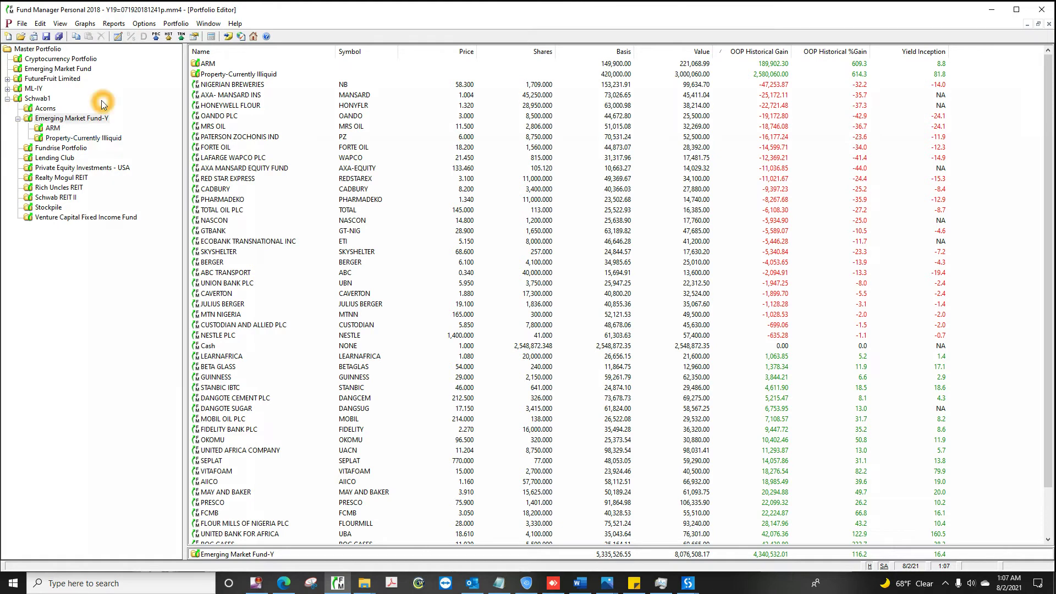
left_click(34, 102)
left_click(59, 82)
double_click(61, 83)
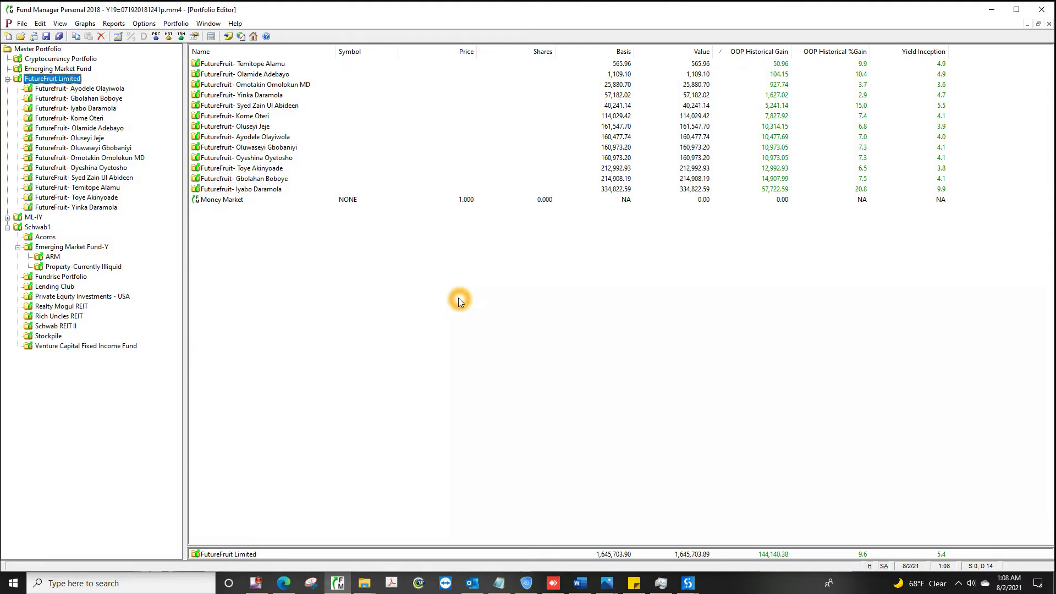
left_click(989, 16)
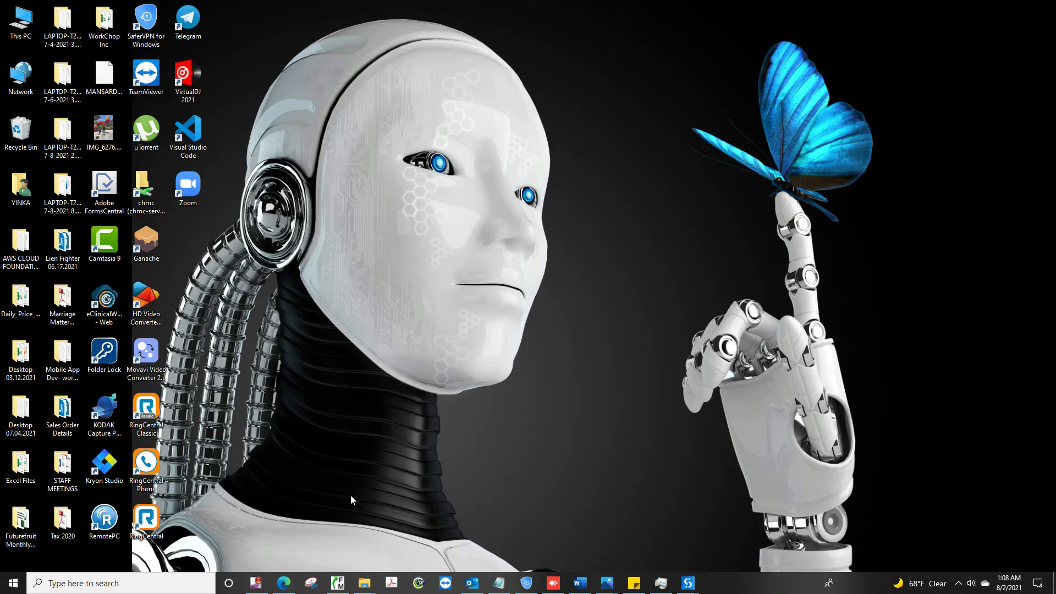
left_click(338, 582)
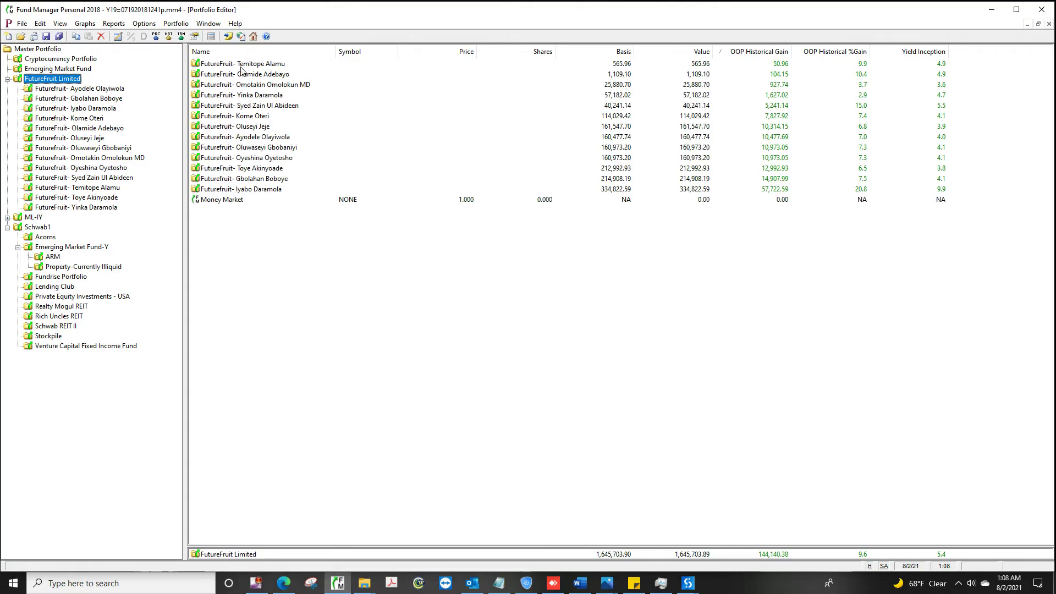
left_click(74, 82)
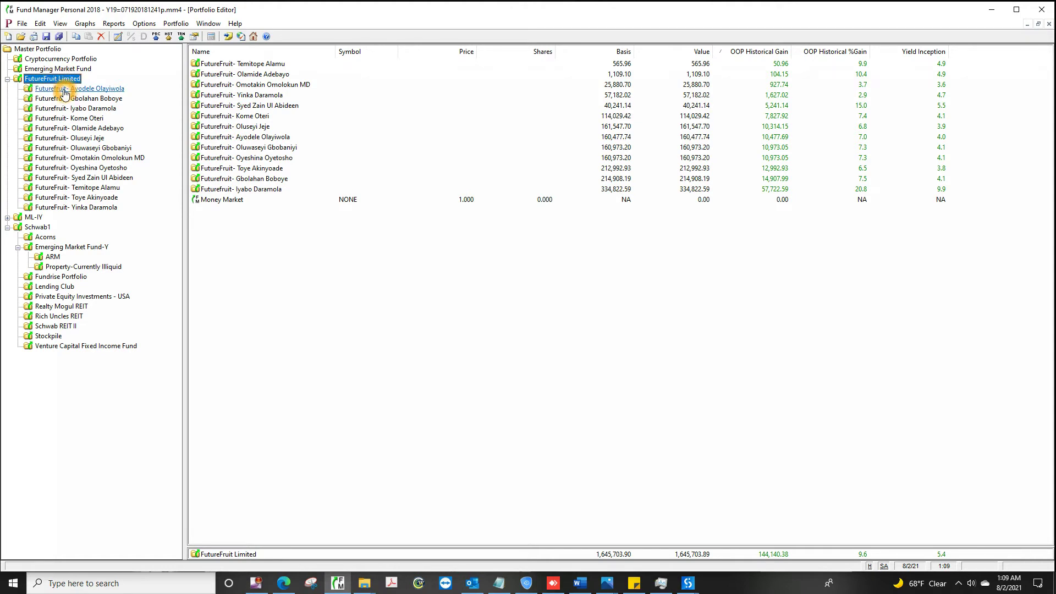
left_click(64, 200)
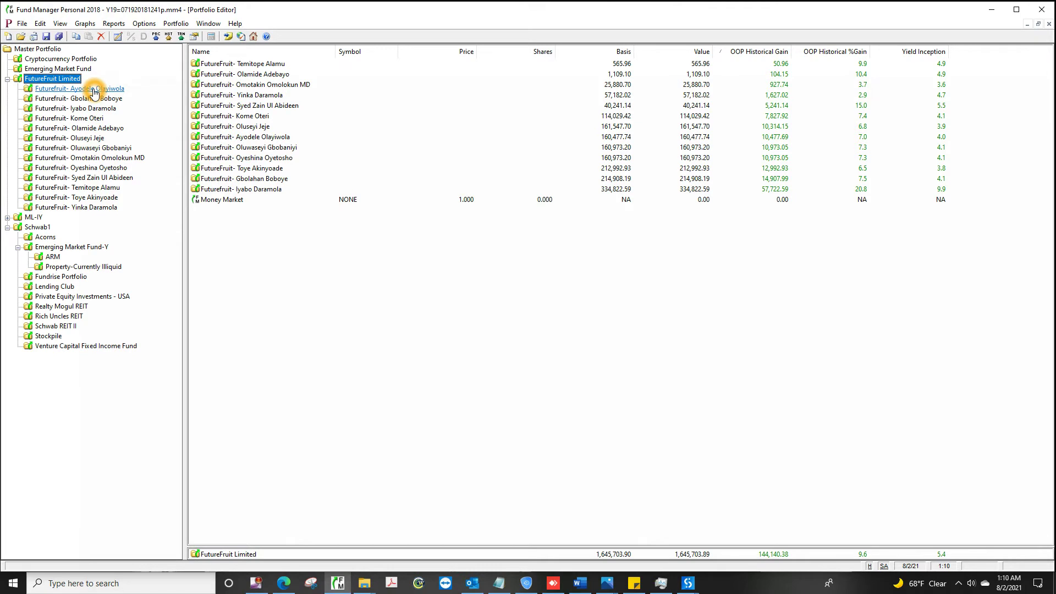
left_click(367, 585)
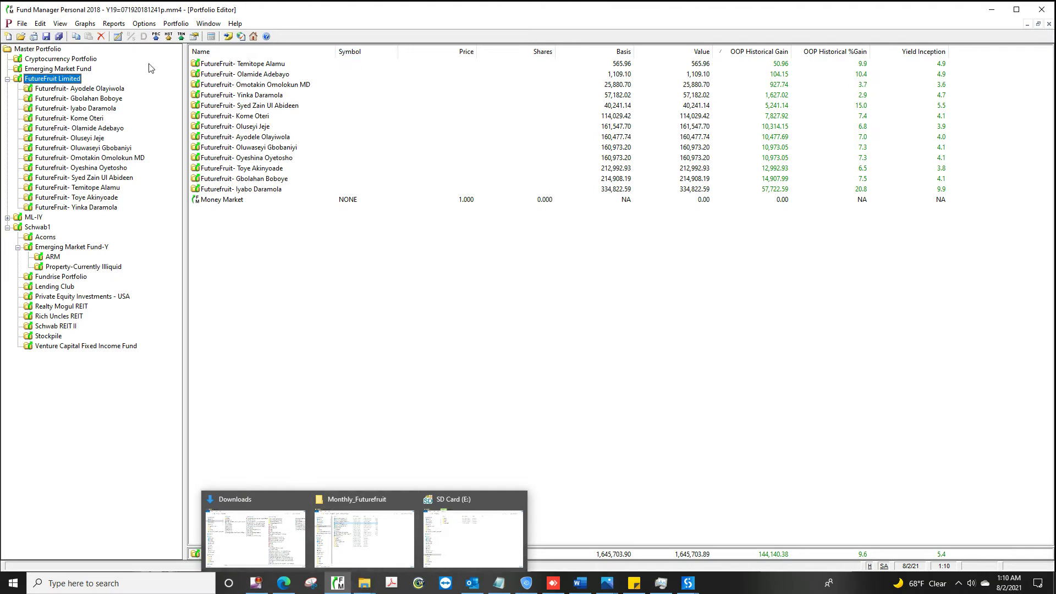
Step: Show the first investor's holdings and enter a trial 150 distribution in the Money Market Fund register
left_click(91, 90)
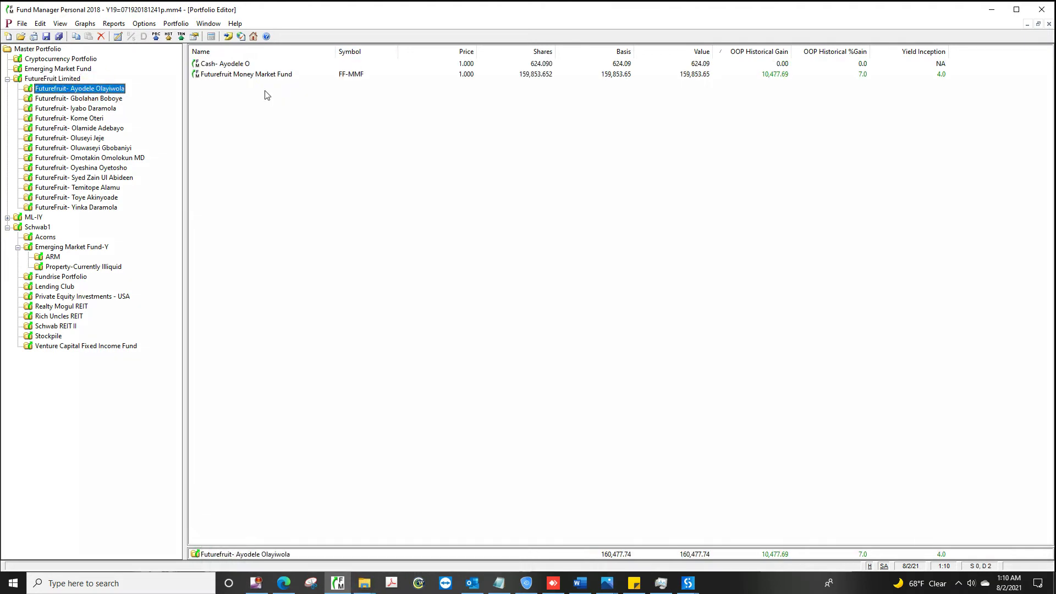
left_click(558, 74)
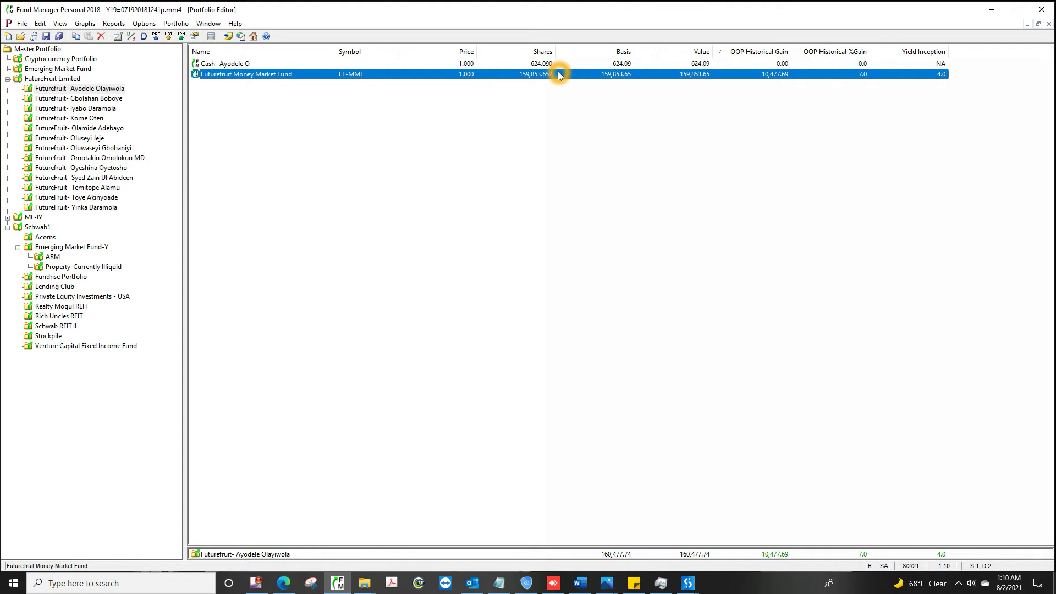
left_click(234, 76)
double_click(234, 76)
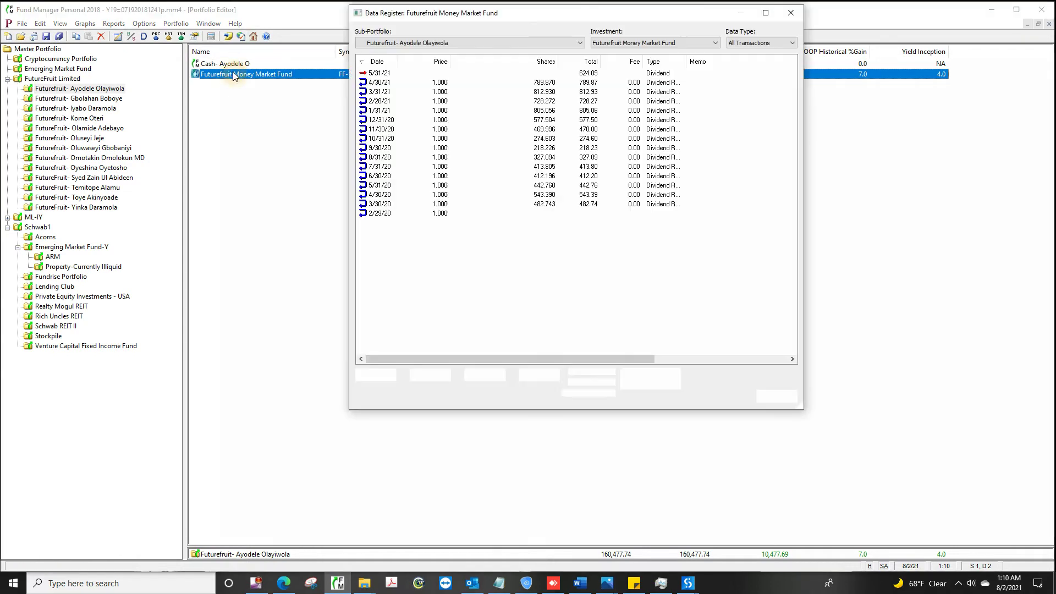
left_click(378, 376)
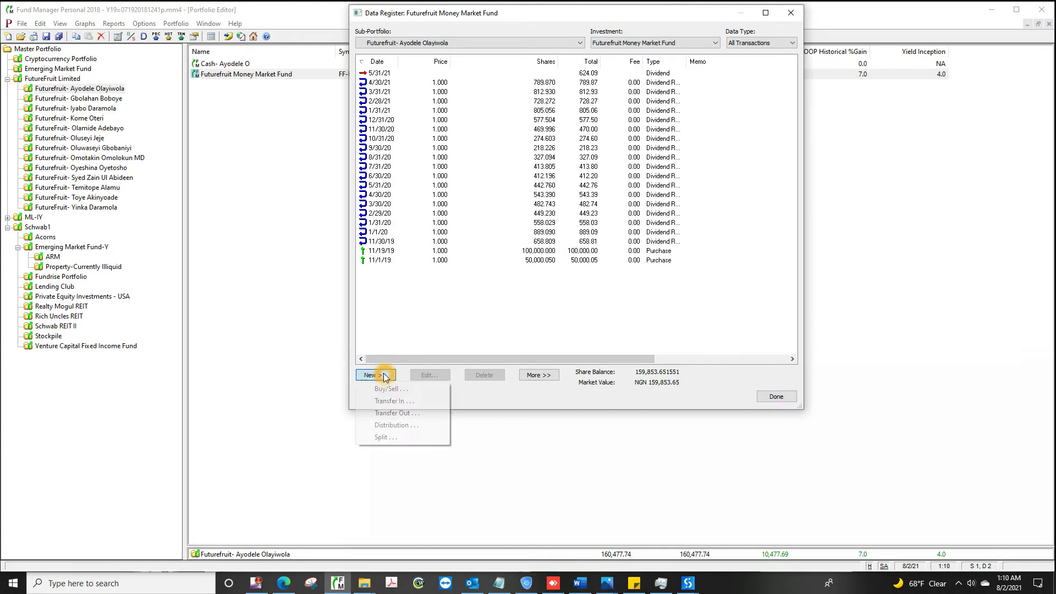
left_click(387, 425)
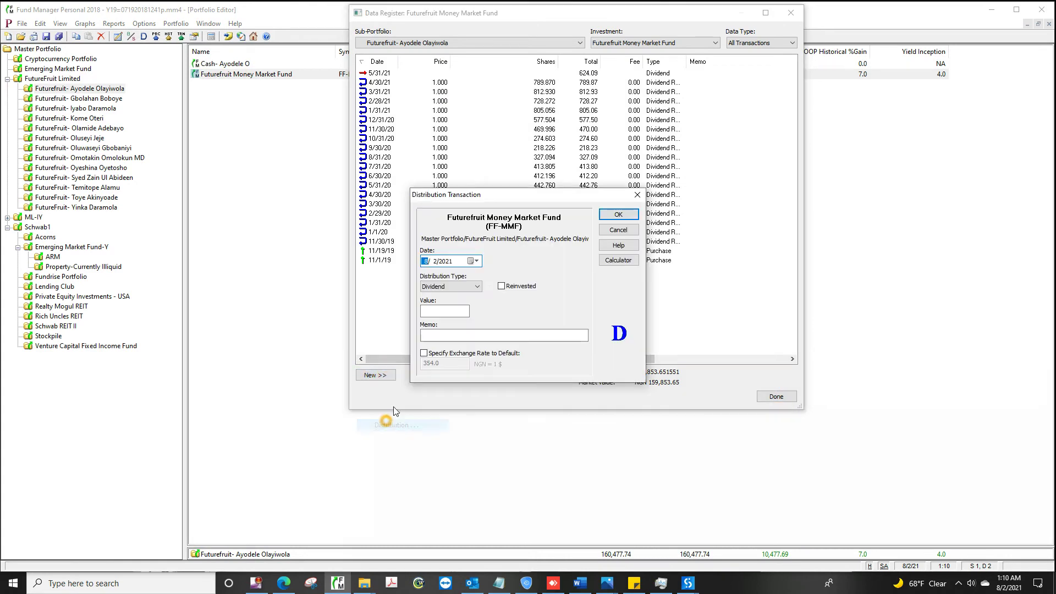
left_click(447, 311)
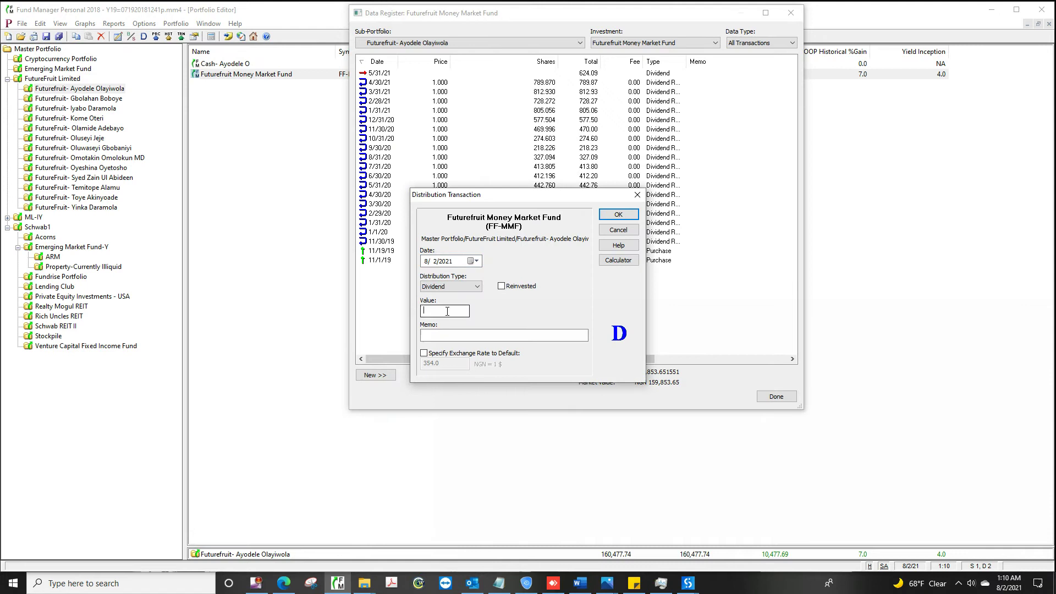
type("150")
left_click(618, 214)
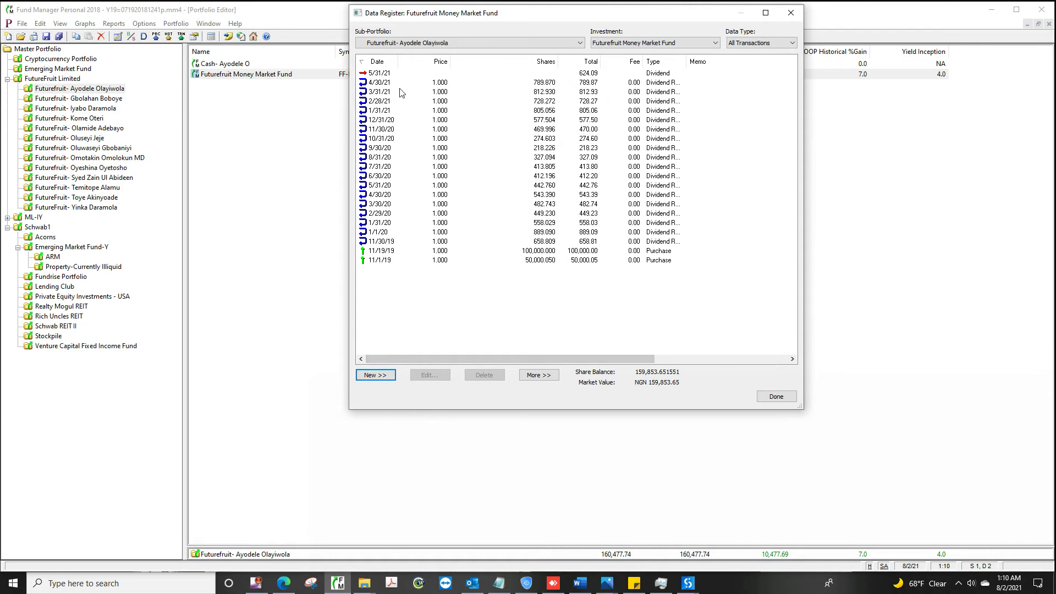
Step: Mark the 5/31/21 dividend as reinvested, then dismiss the edit and close the register
left_click(380, 77)
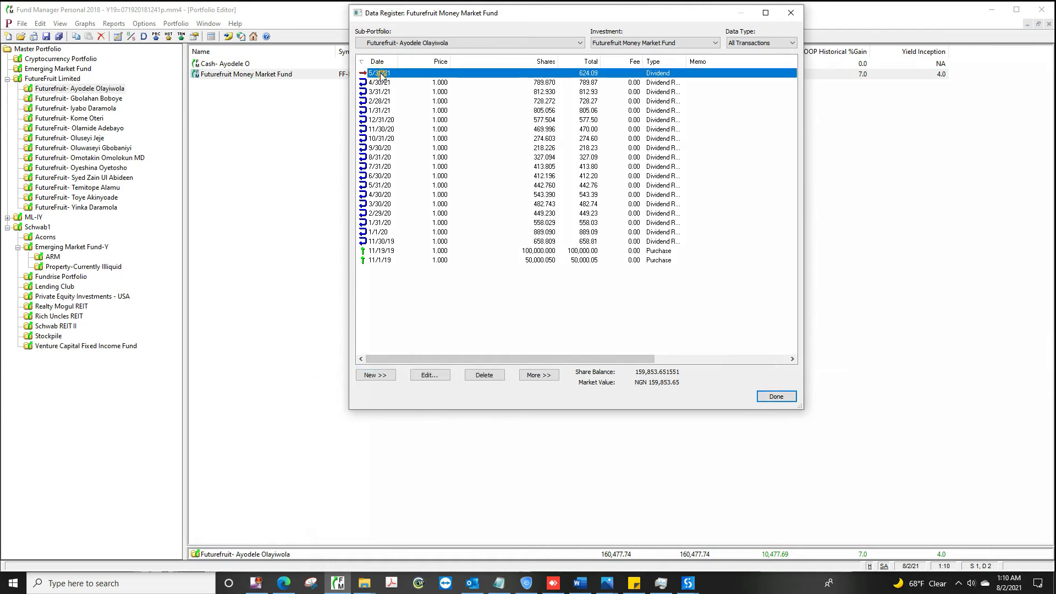
double_click(381, 76)
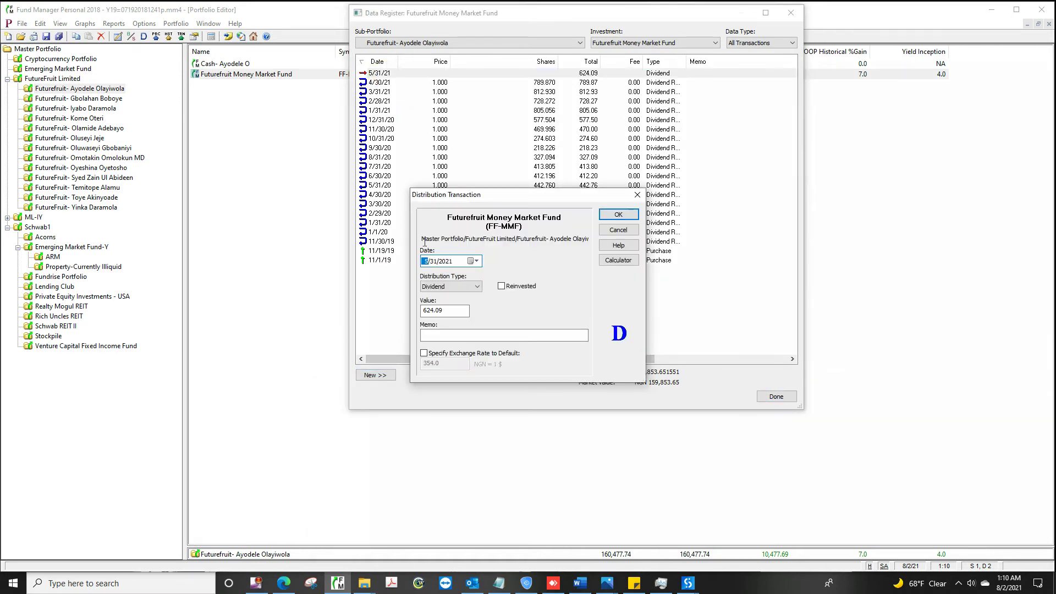
left_click(503, 286)
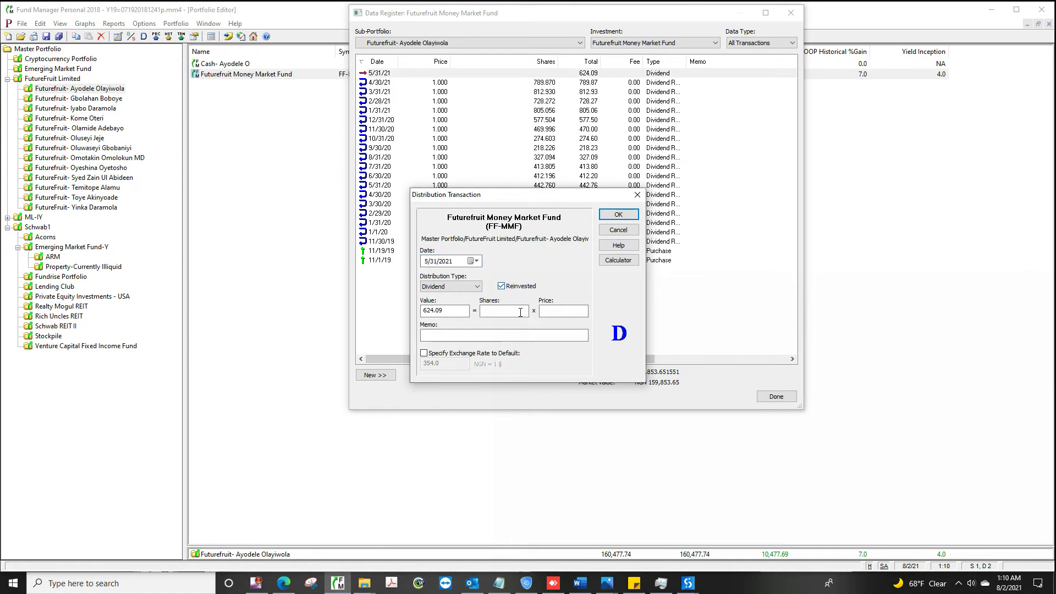
left_click(551, 316)
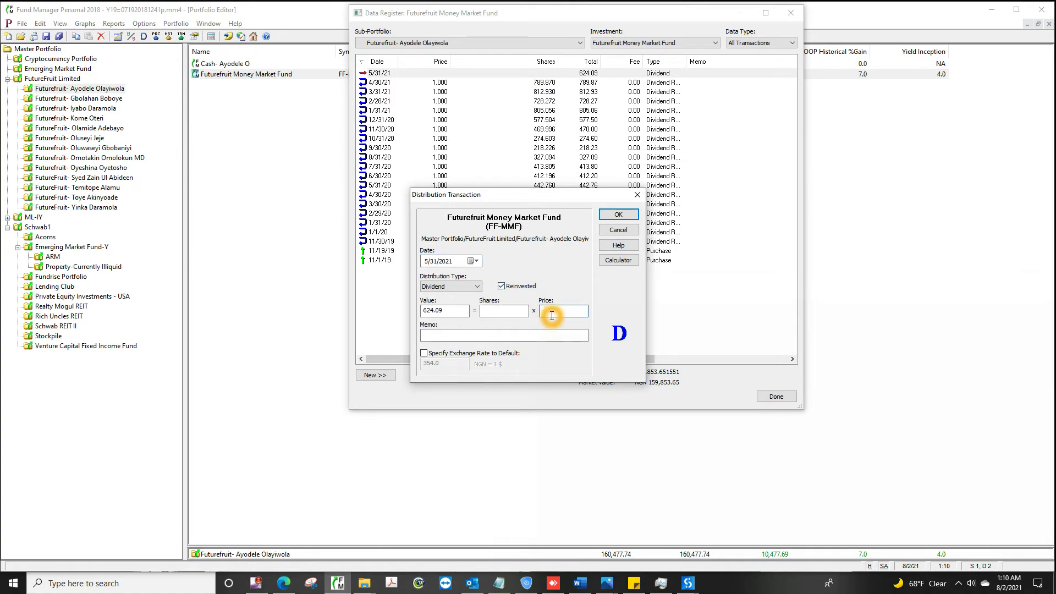
left_click(633, 213)
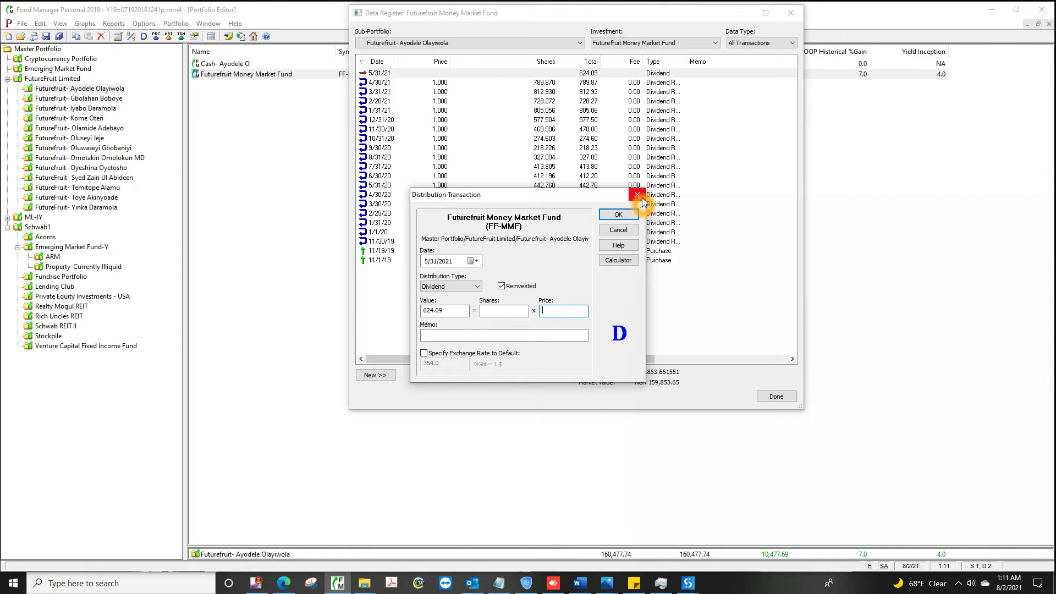
left_click(791, 13)
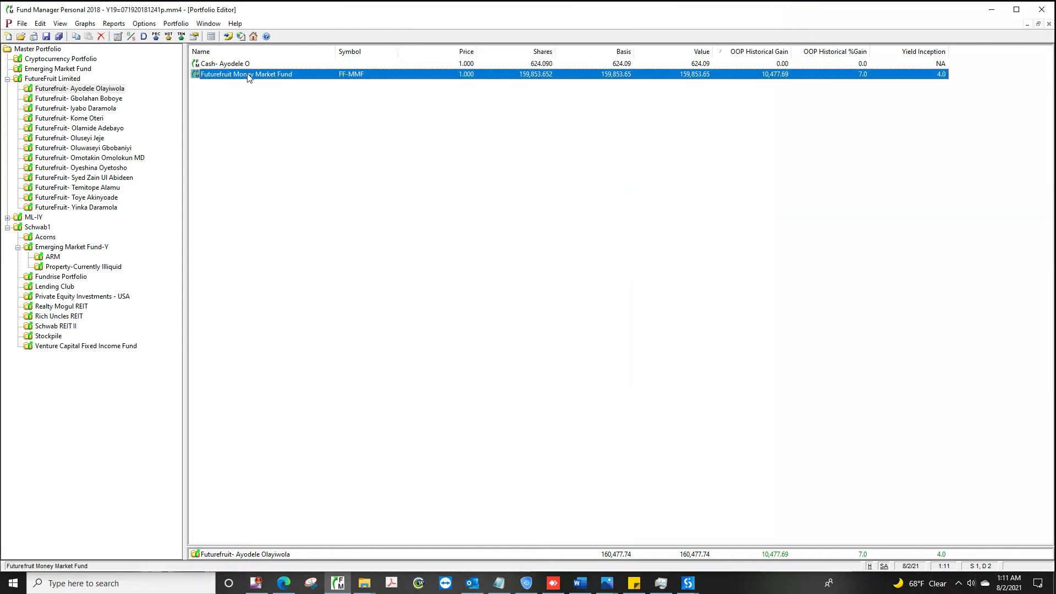
Step: Step through FutureFruit investors two to seven, ending on the seventh's cash and money market holdings
left_click(109, 99)
left_click(99, 109)
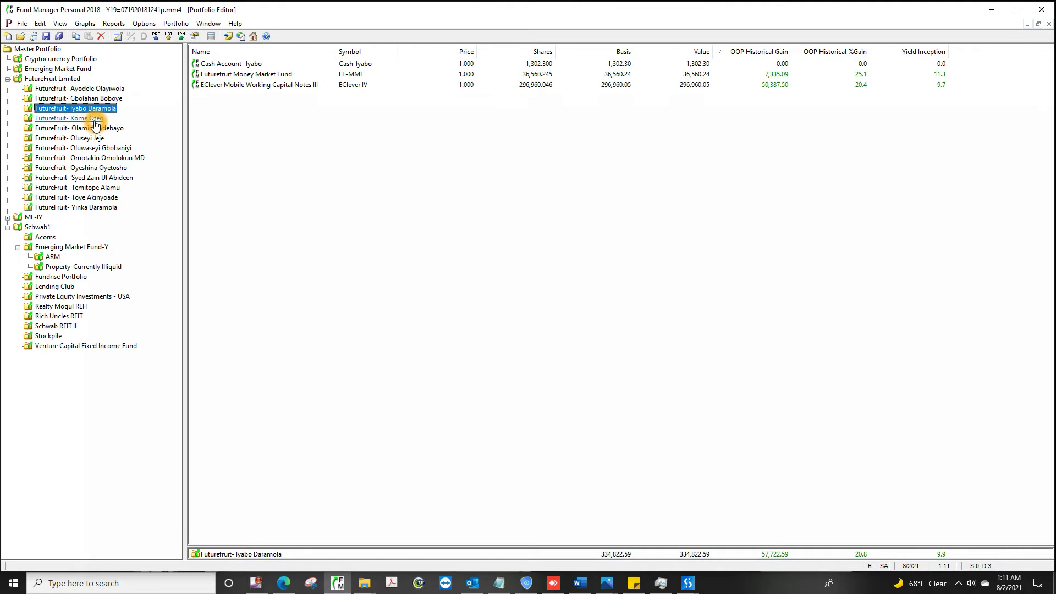
left_click(95, 119)
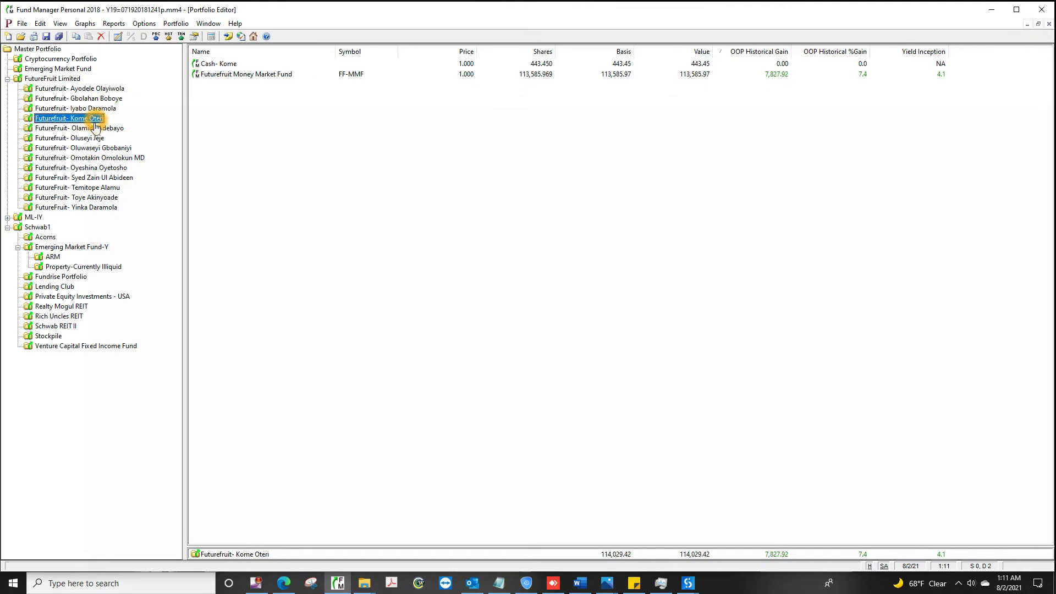
left_click(94, 130)
left_click(81, 139)
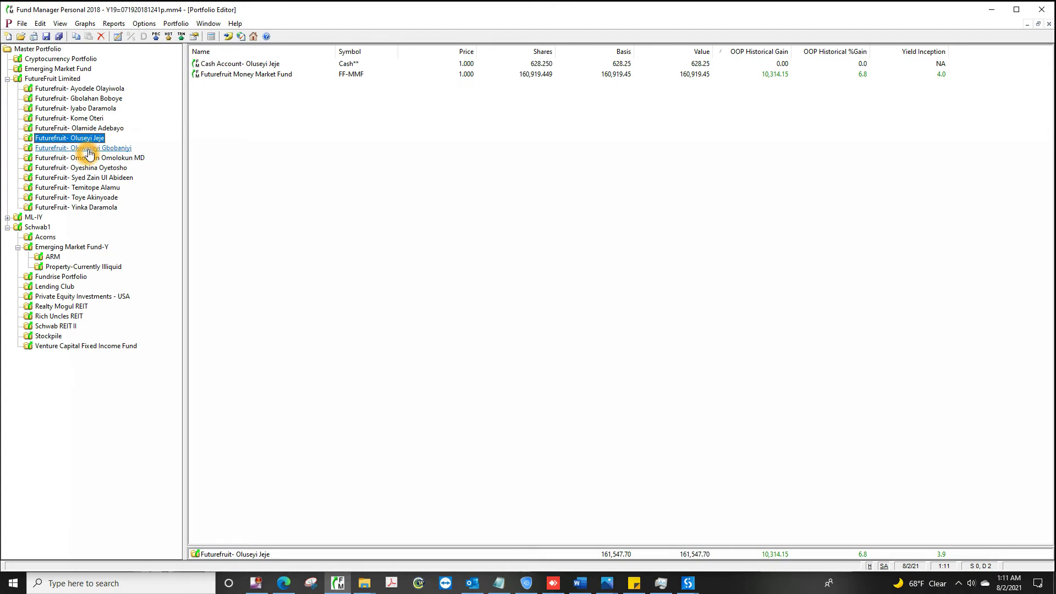
left_click(88, 148)
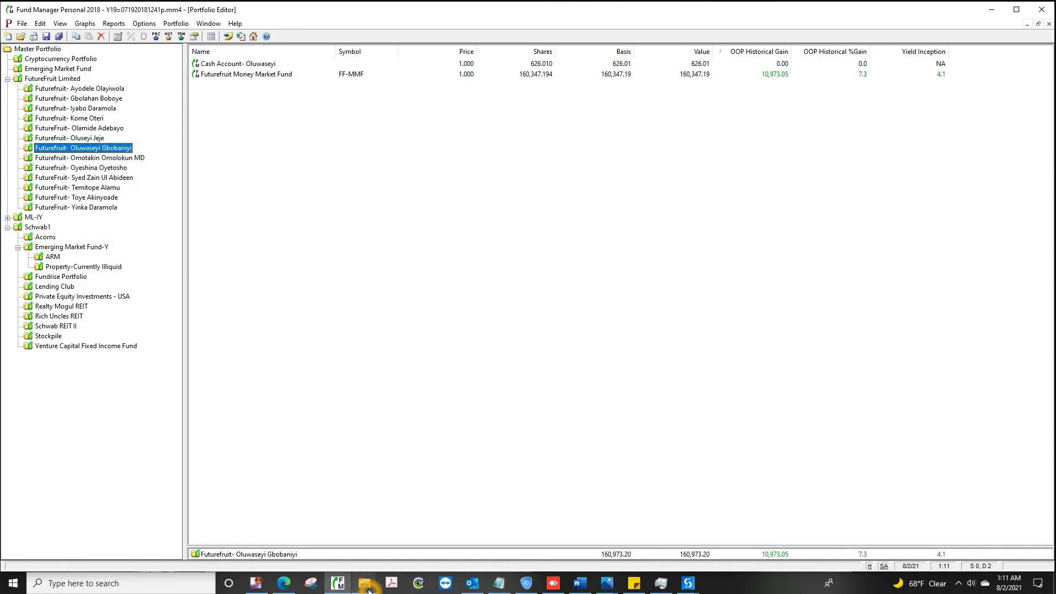
Step: Bring up the Monthly_Futurefruit folder and open Process Summary- Futurefruit.txt maximized in Notepad
mouse_move(366, 585)
left_click(394, 549)
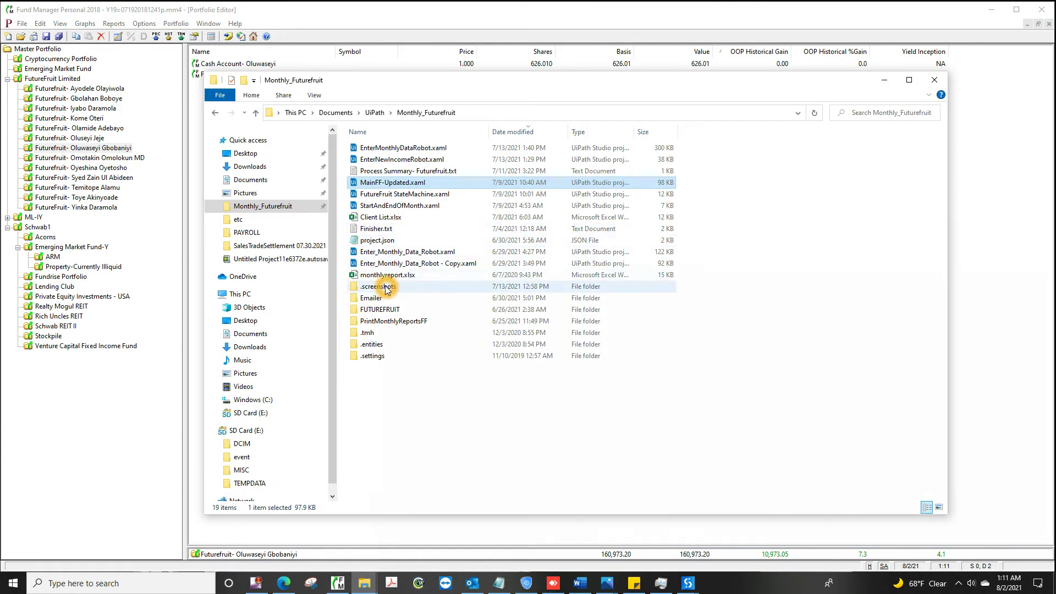
double_click(430, 175)
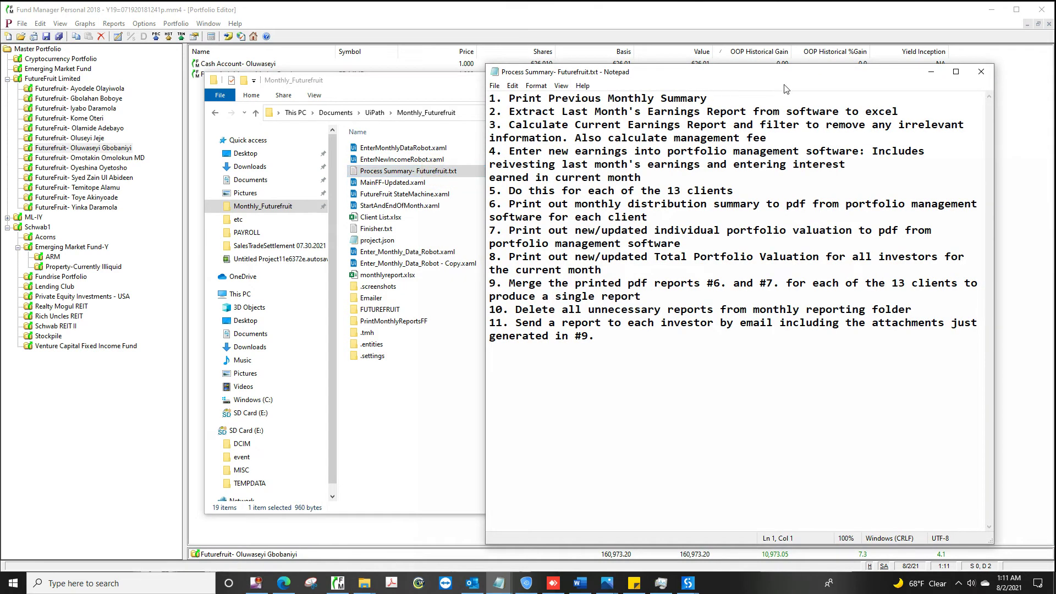
left_click(956, 72)
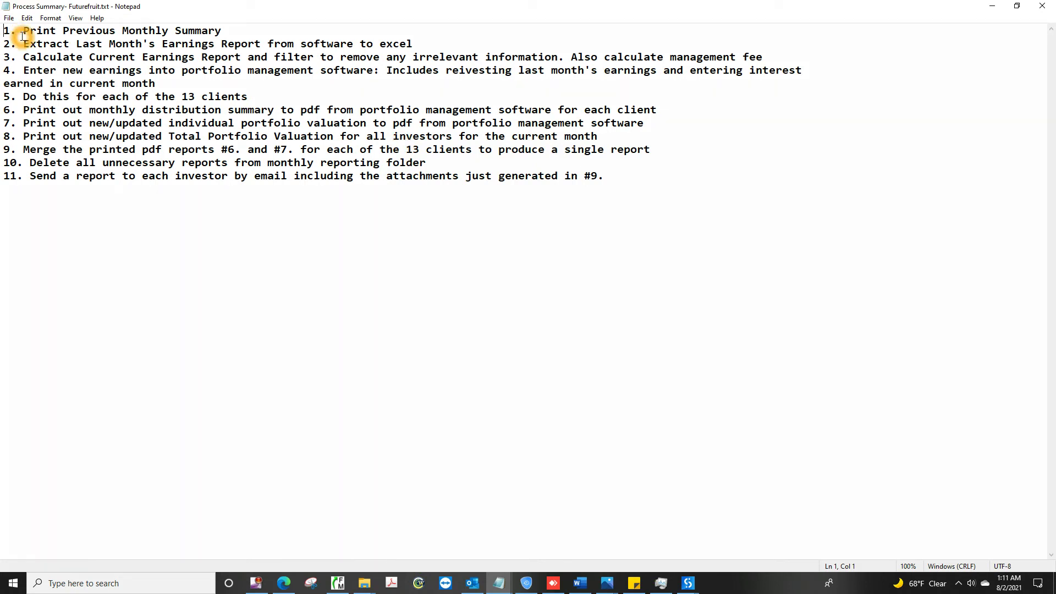
left_click_drag(24, 31, 229, 25)
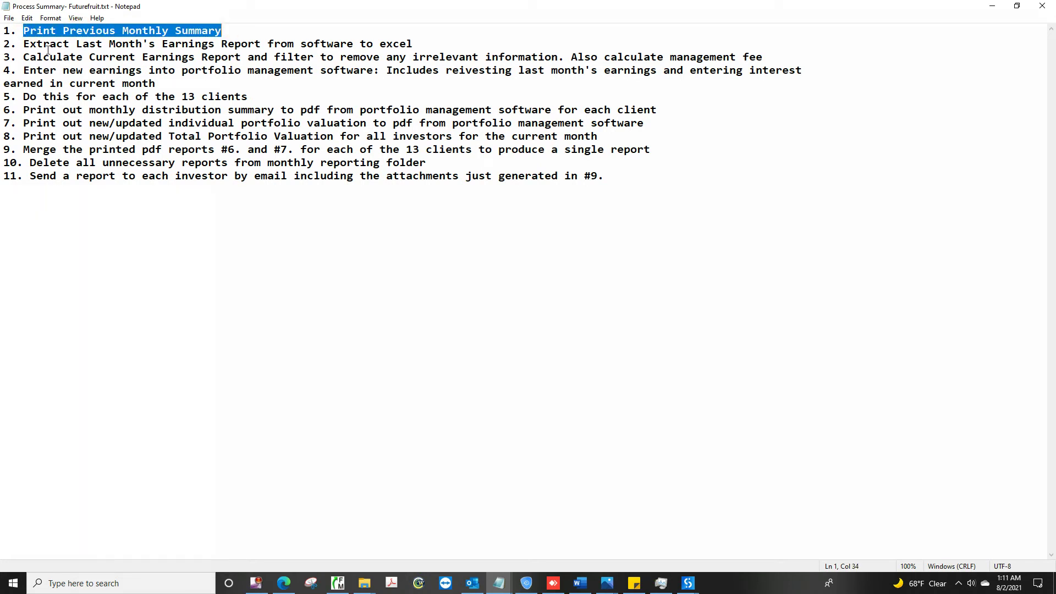
left_click(25, 44)
left_click(338, 586)
left_click(339, 585)
left_click_drag(24, 47, 429, 47)
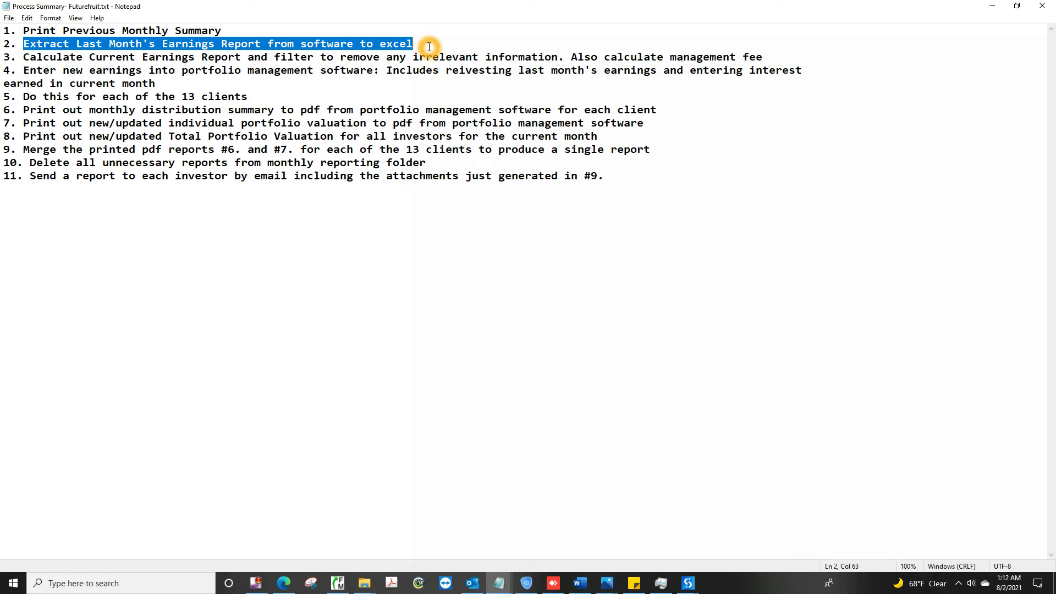
left_click_drag(429, 47, 430, 47)
left_click(25, 58)
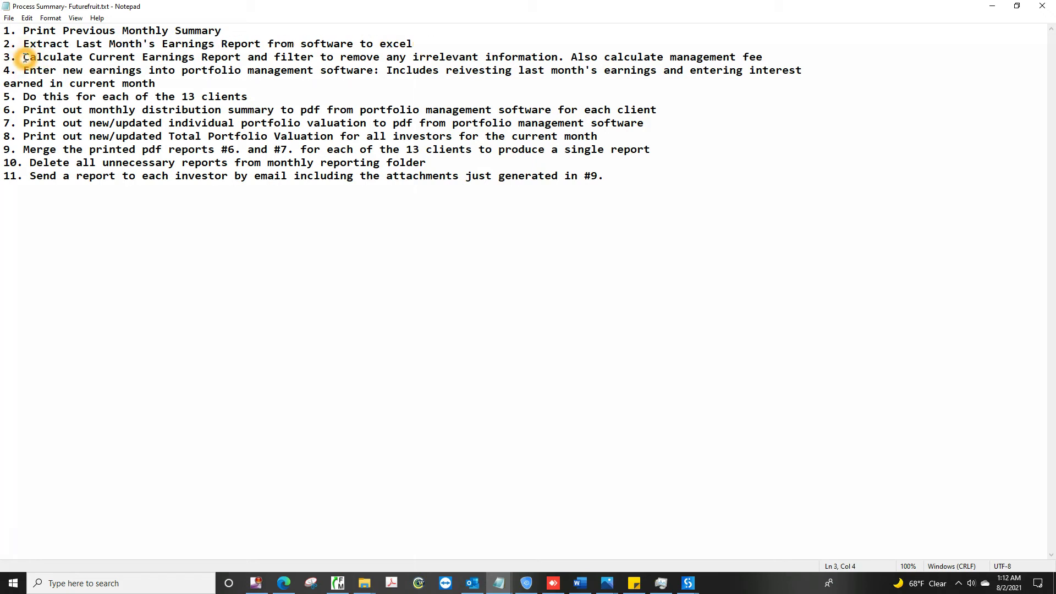
left_click_drag(24, 58, 781, 62)
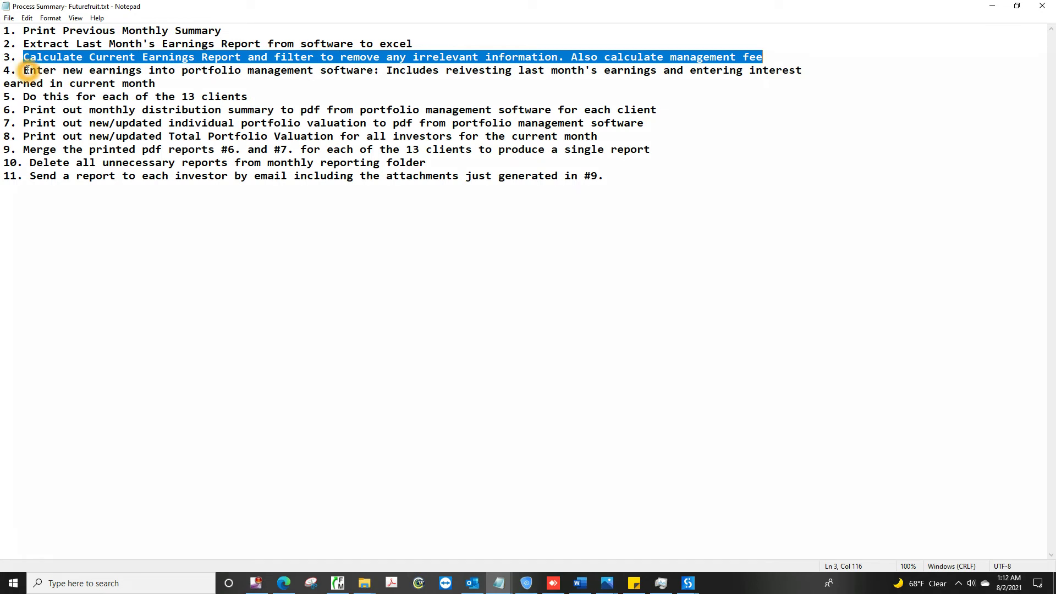
left_click_drag(27, 71, 156, 83)
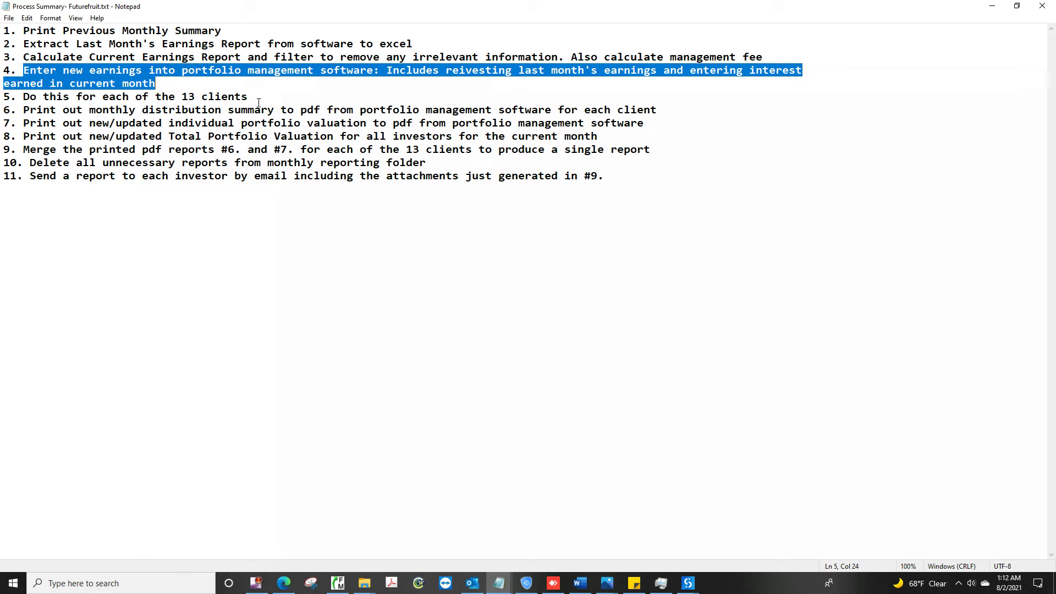
left_click_drag(253, 95, 38, 108)
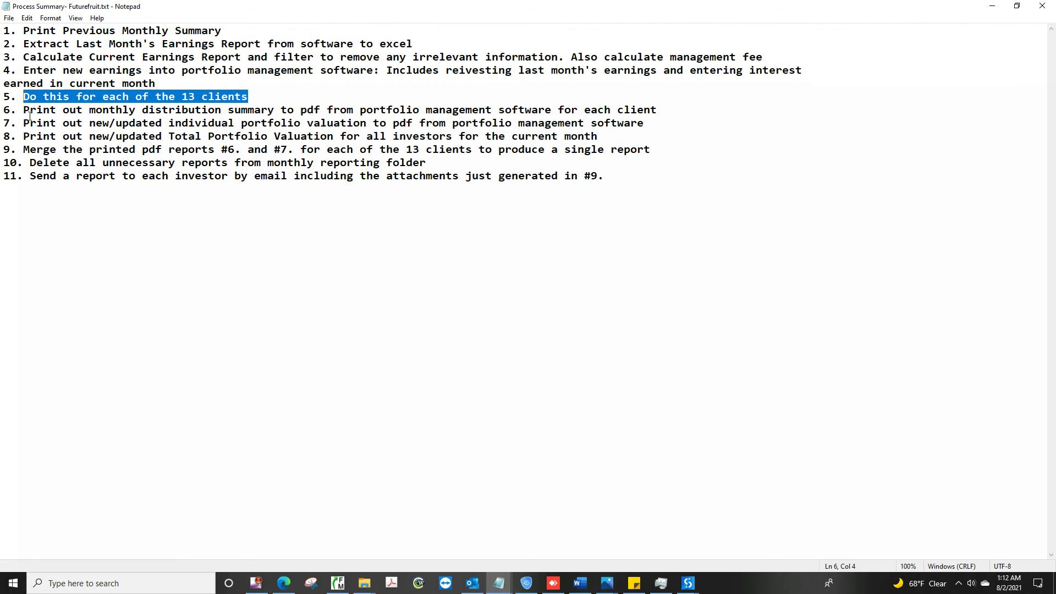
left_click(23, 109)
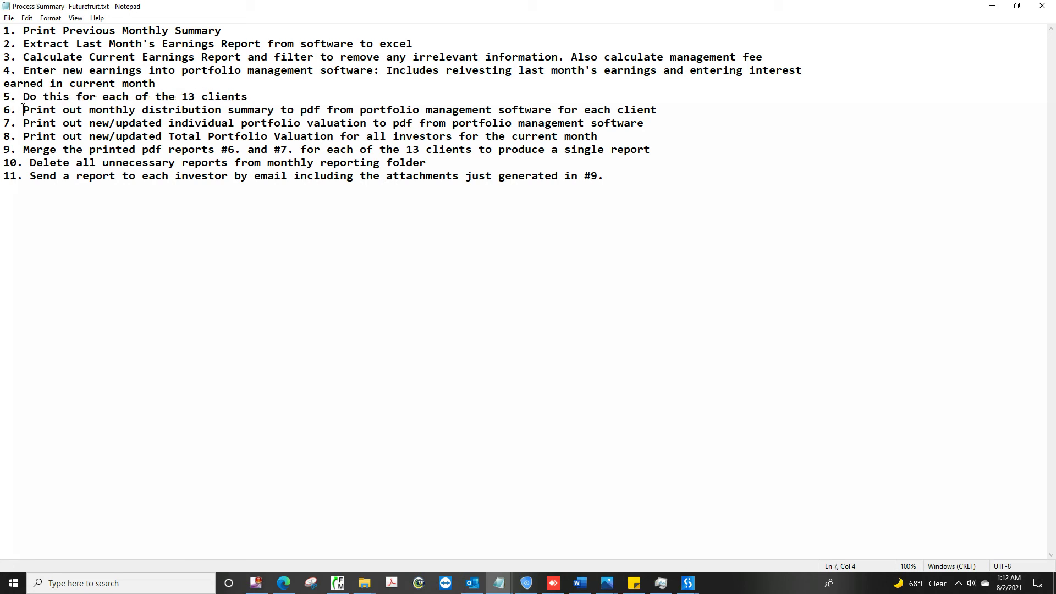
Step: Highlight process steps 1, 5–6, 8, 10 and 11 in the notes, then close Notepad
left_click(27, 118)
left_click(26, 131)
left_click(27, 138)
left_click_drag(24, 138, 599, 138)
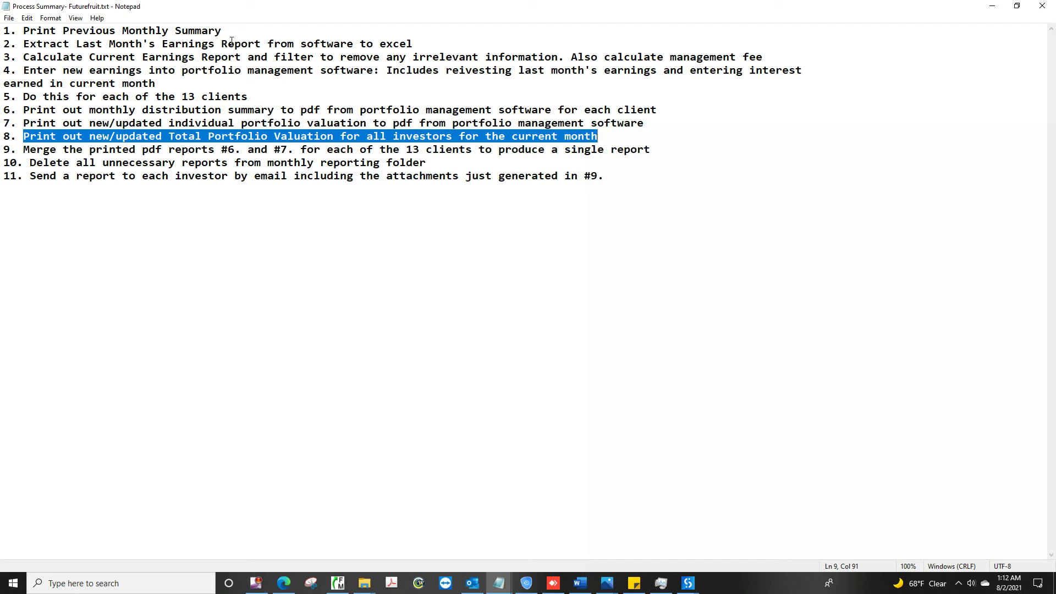
left_click_drag(229, 32, 24, 32)
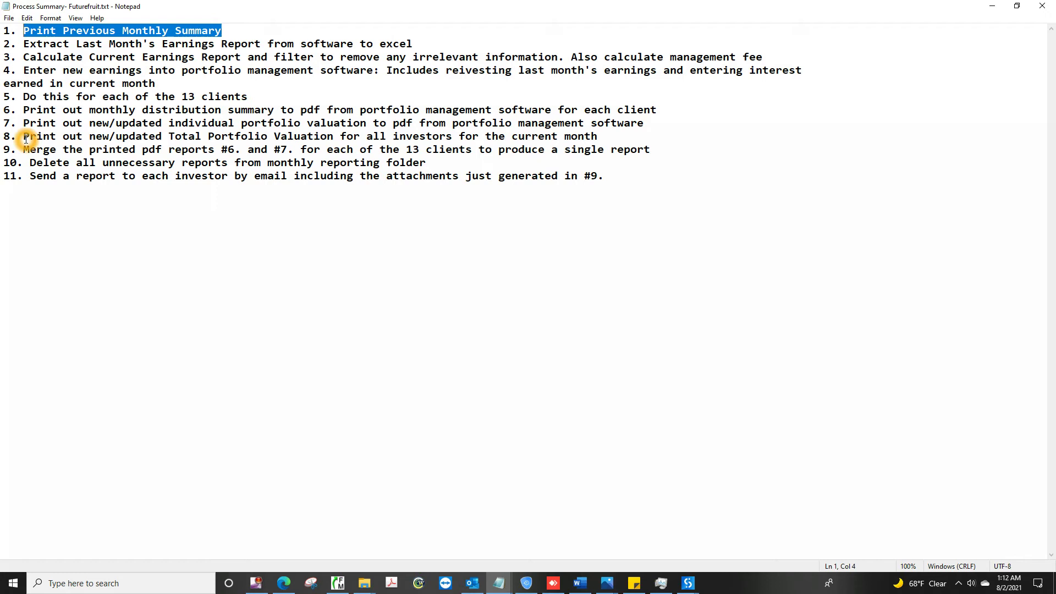
left_click_drag(28, 139, 593, 135)
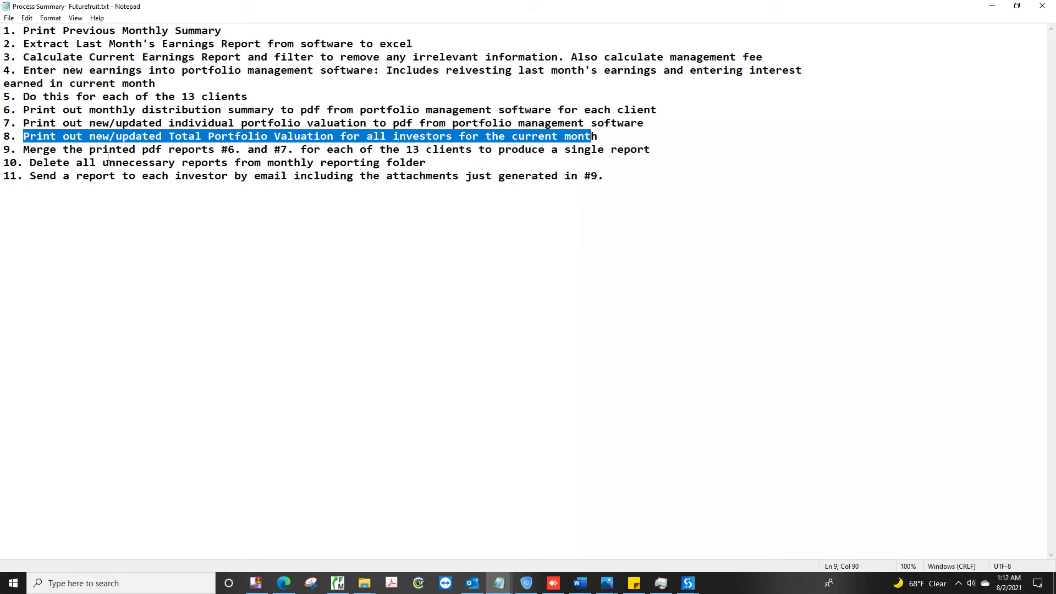
left_click_drag(24, 100, 261, 110)
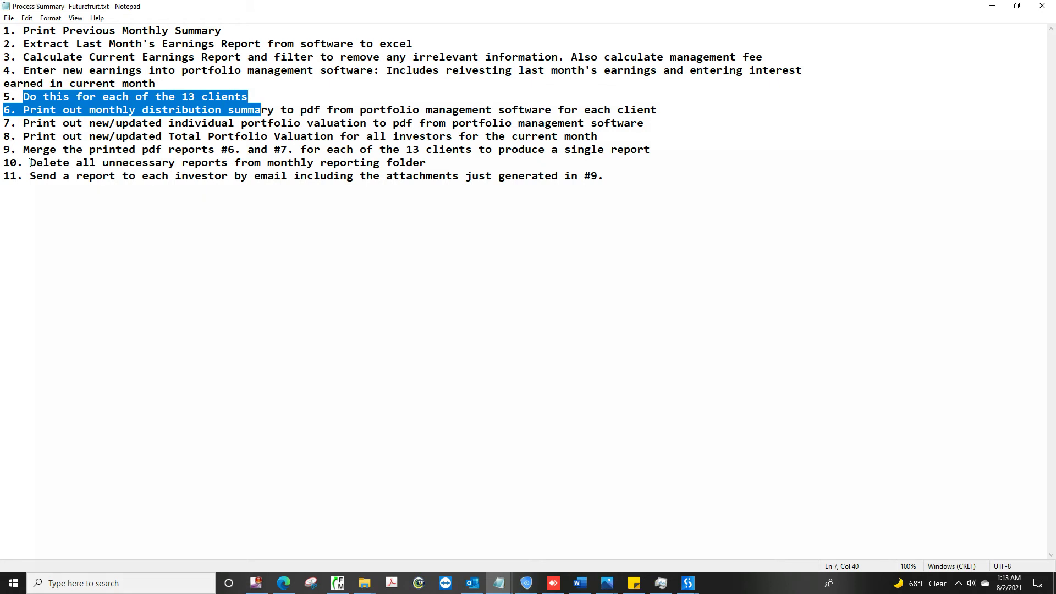
left_click_drag(29, 163, 433, 169)
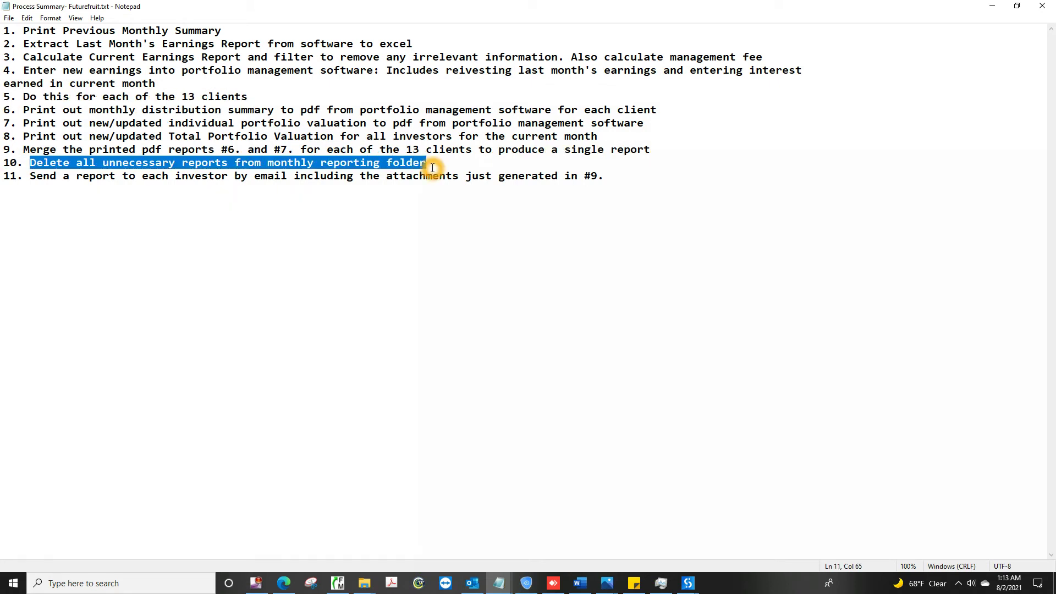
left_click_drag(30, 178, 615, 170)
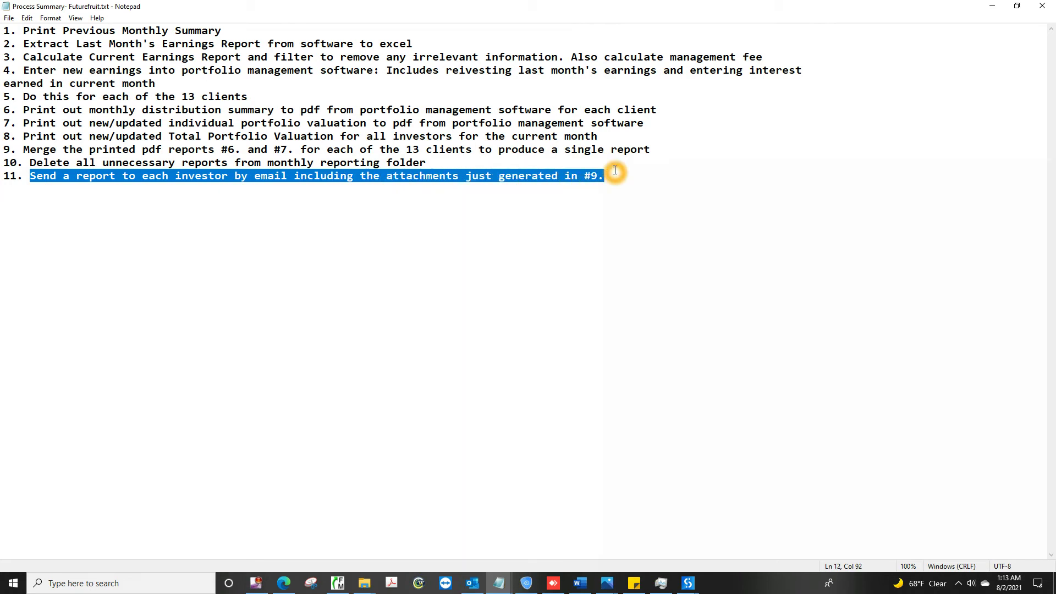
left_click(1043, 5)
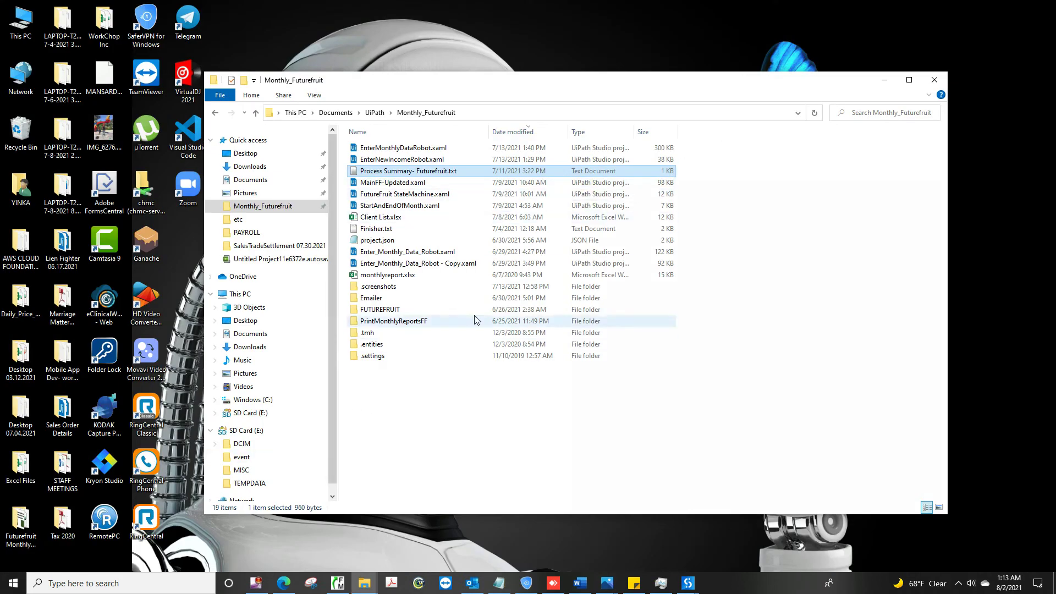
Step: Minimize the project folder and close the SalesTradeSettlement project in UiPath Studio
left_click(891, 80)
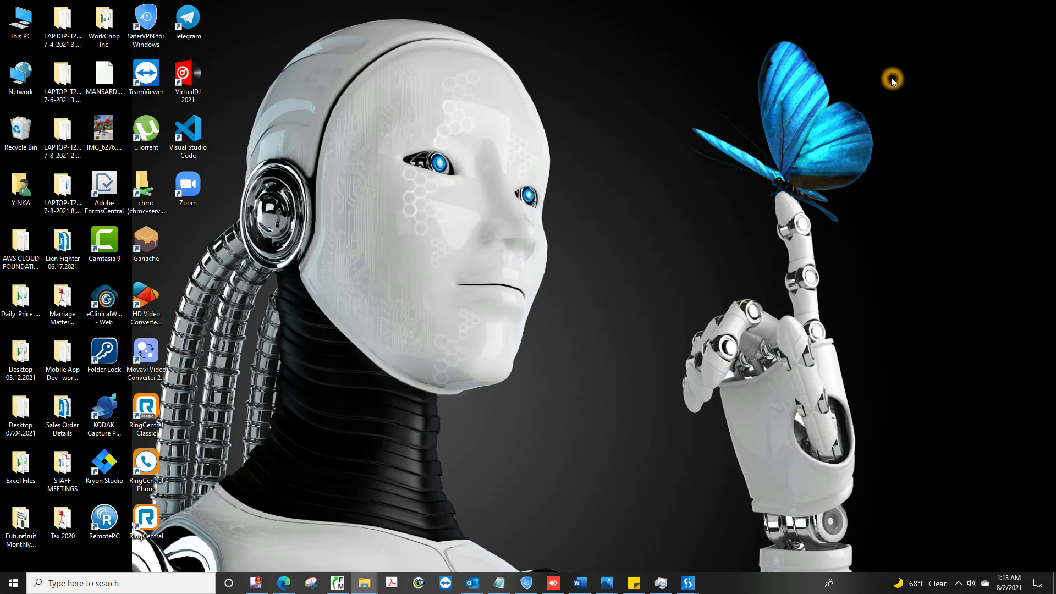
left_click(337, 583)
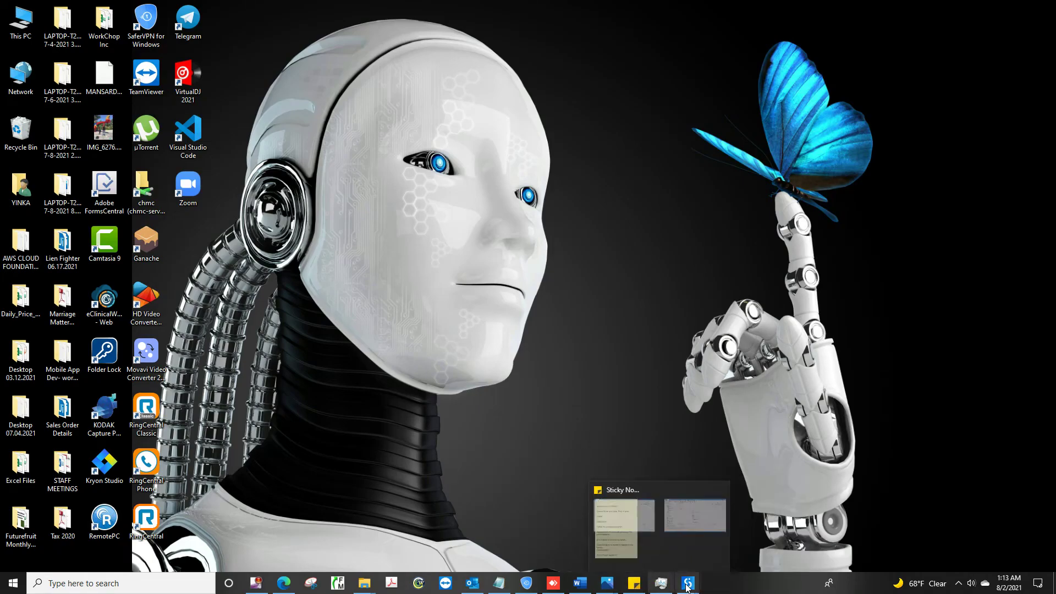
mouse_move(688, 584)
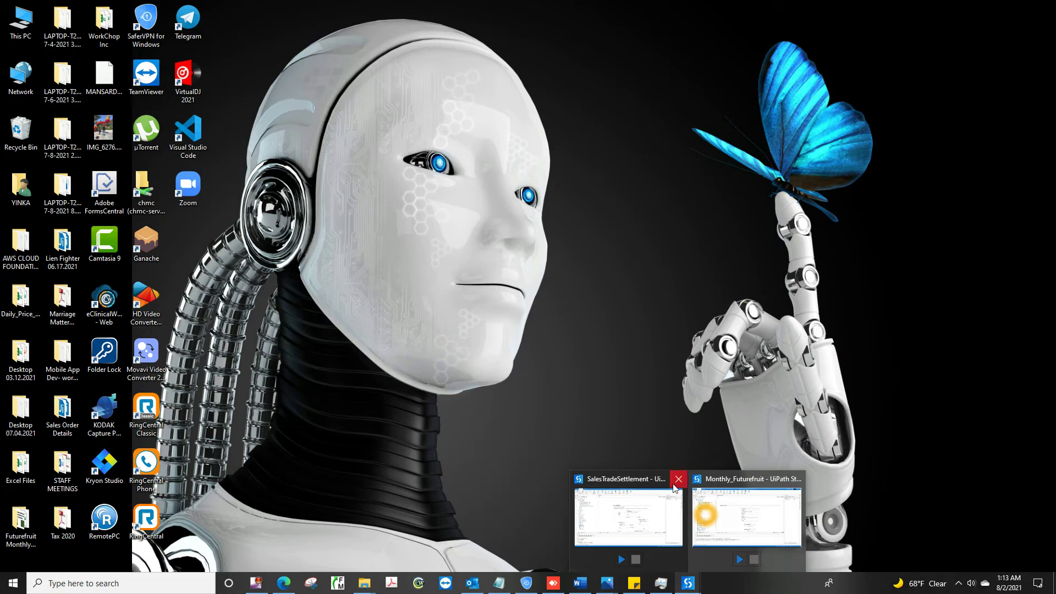
left_click(680, 481)
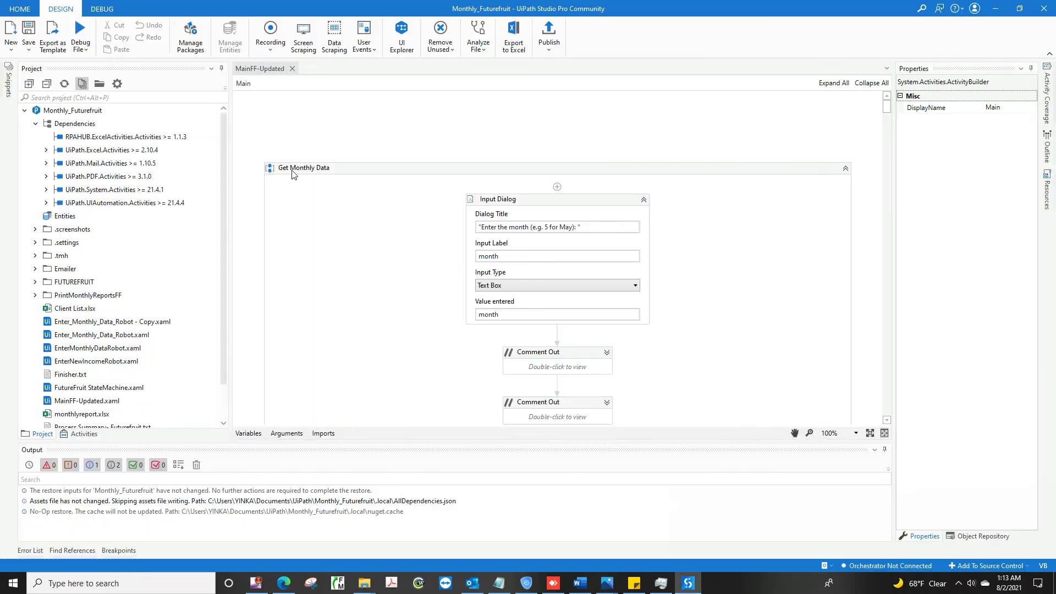
Step: Run the Monthly_Futurefruit workflow file from the Debug File menu
left_click(119, 50)
left_click(86, 37)
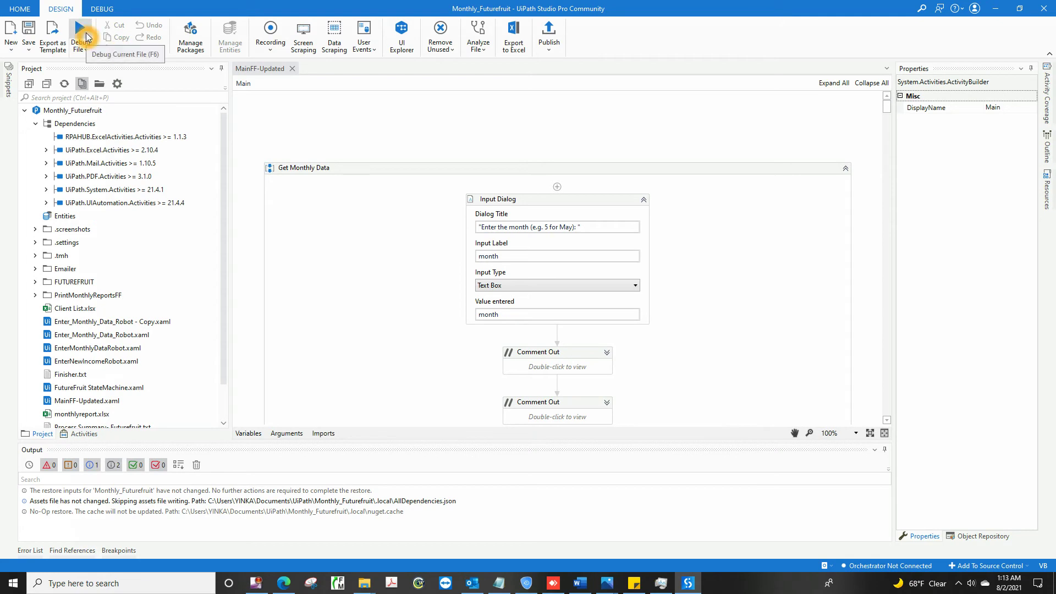
left_click(81, 47)
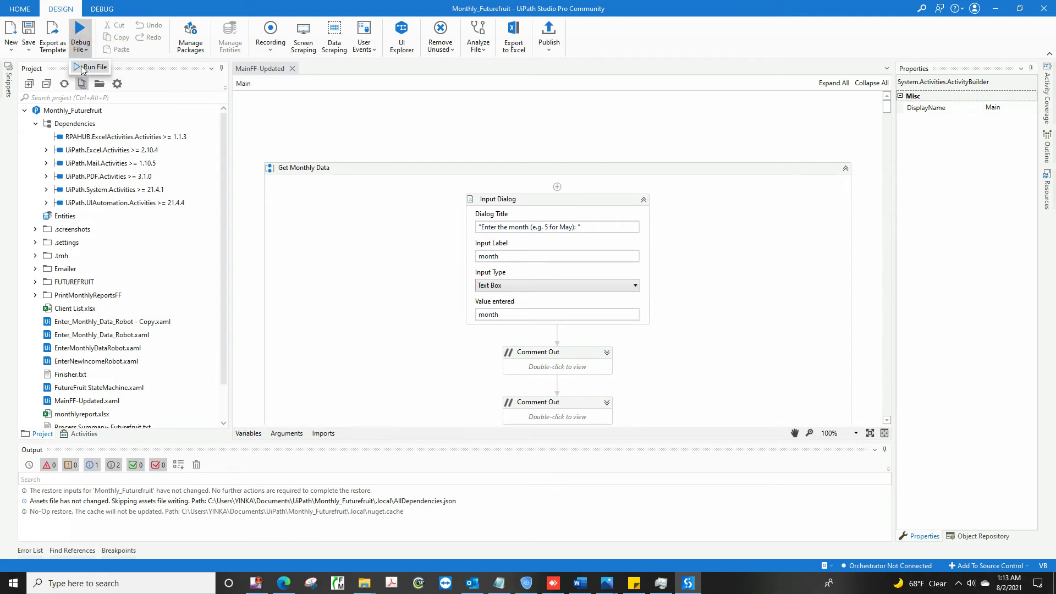
left_click(81, 68)
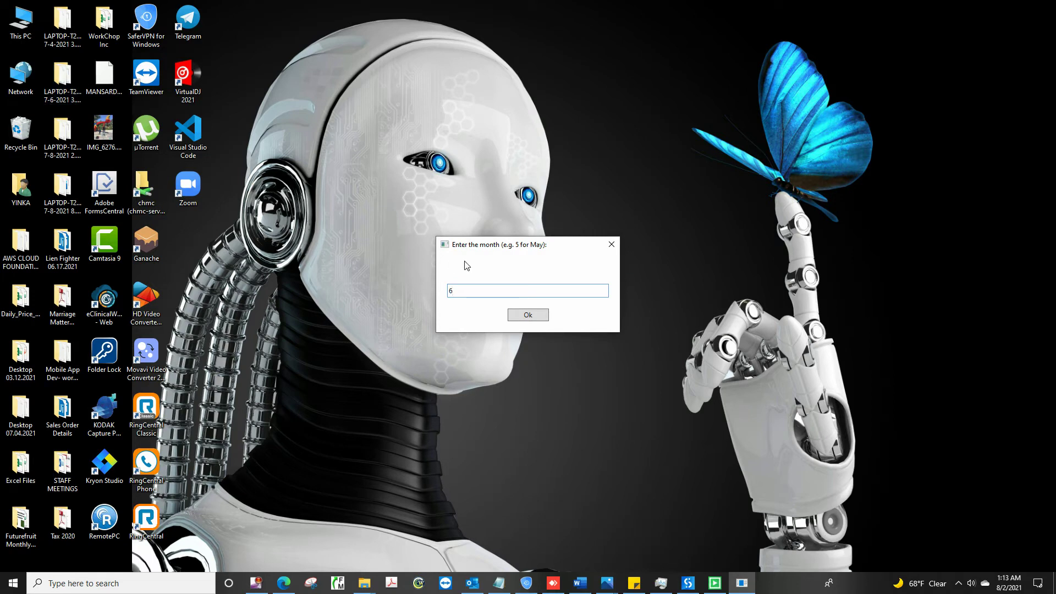
Step: Answer the robot's prompts with month 6 and an interest rate of 6.5%
left_click(526, 316)
type(".5%")
left_click(520, 315)
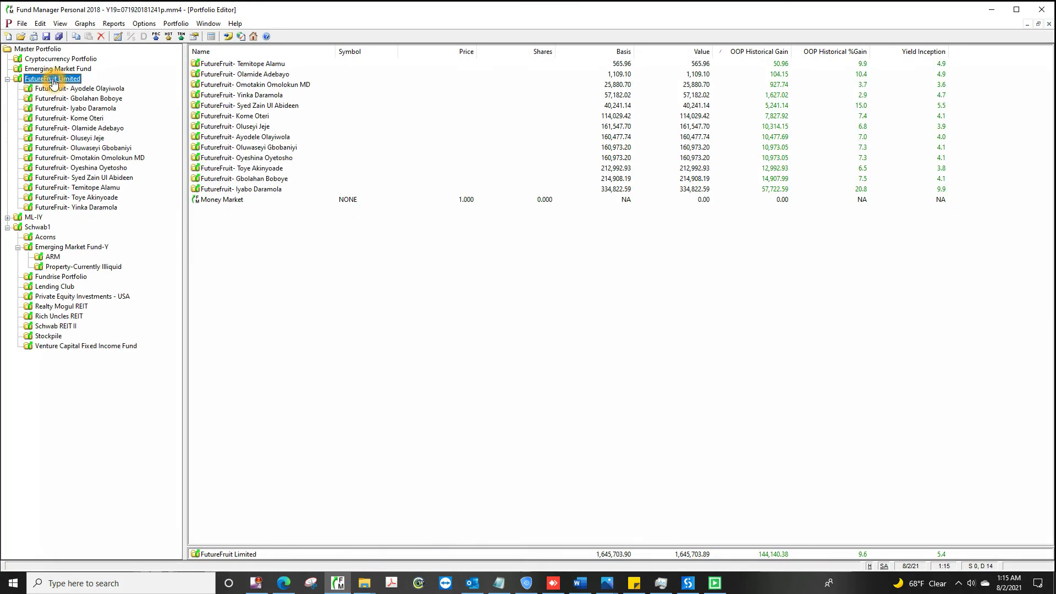
Step: Generate the FutureFruit Limited Portfolio Value report as of 6/30/21
left_click(114, 24)
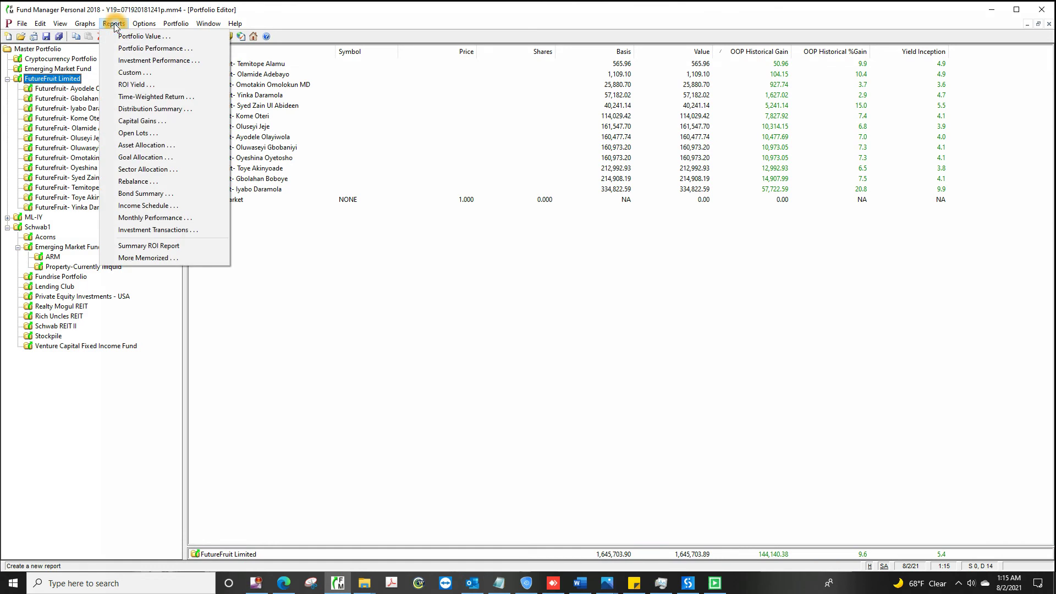
left_click(164, 36)
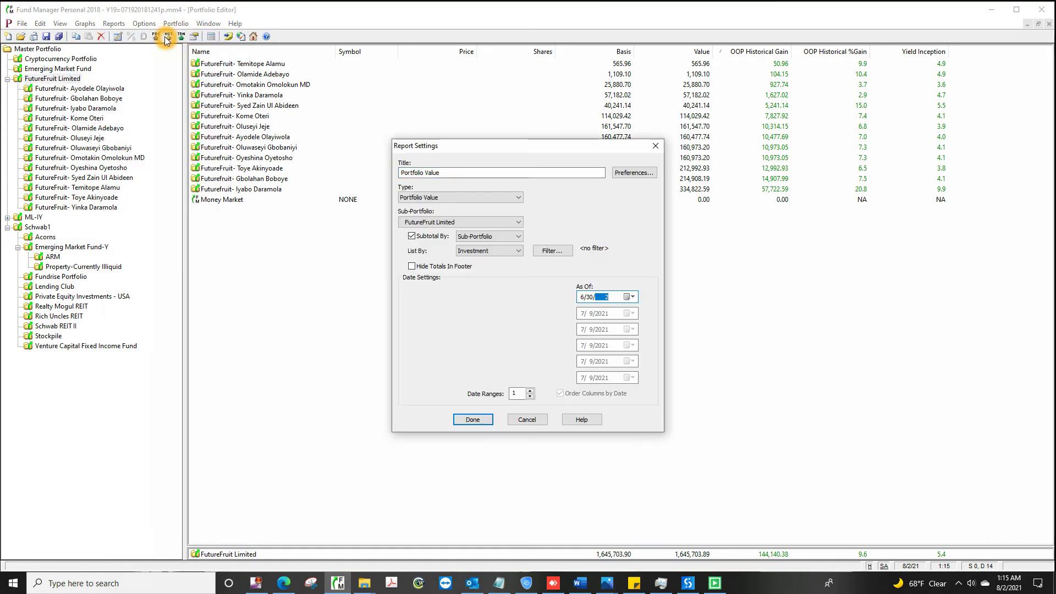
left_click(473, 420)
Step: Export the report as a CSV on the Desktop named 'Futurefruit Portfolio 11.30.20'
left_click(22, 23)
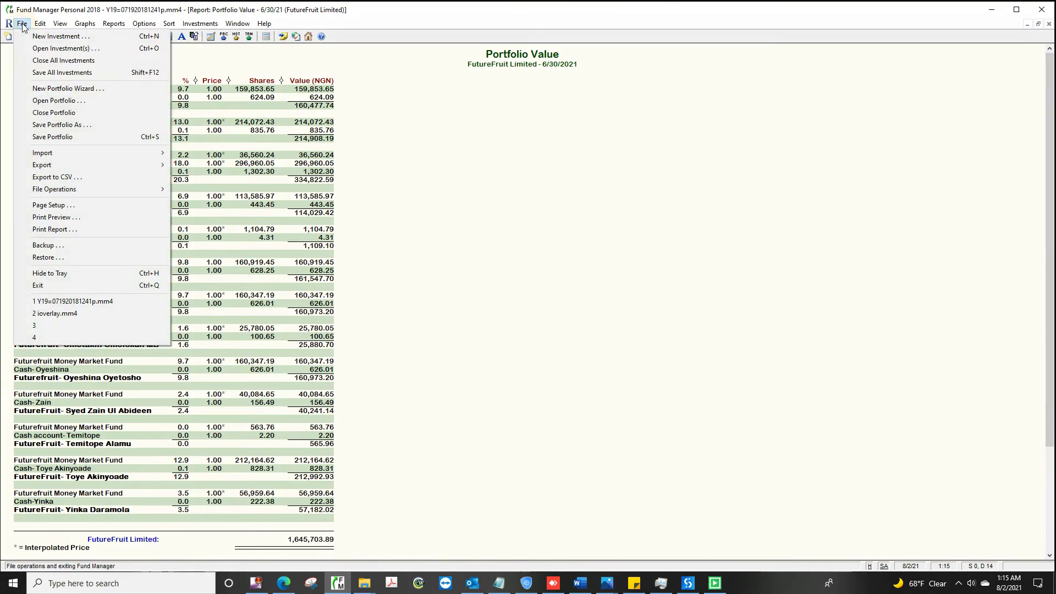
left_click(93, 179)
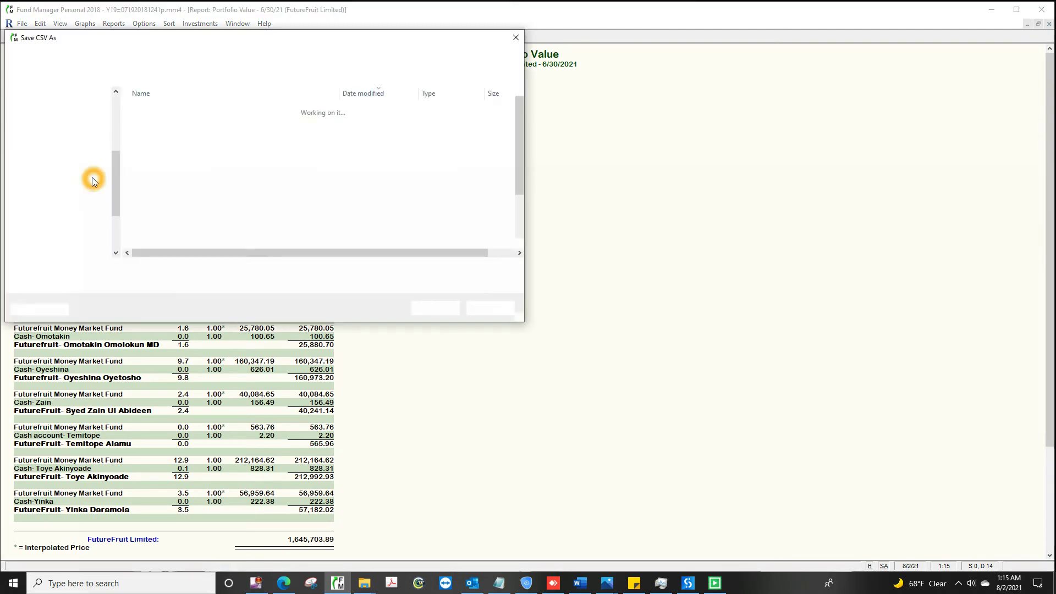
type("C:\\Users\\YINKA\\Desktop\\Futurefruit Portfolio 11.30.2019.csv")
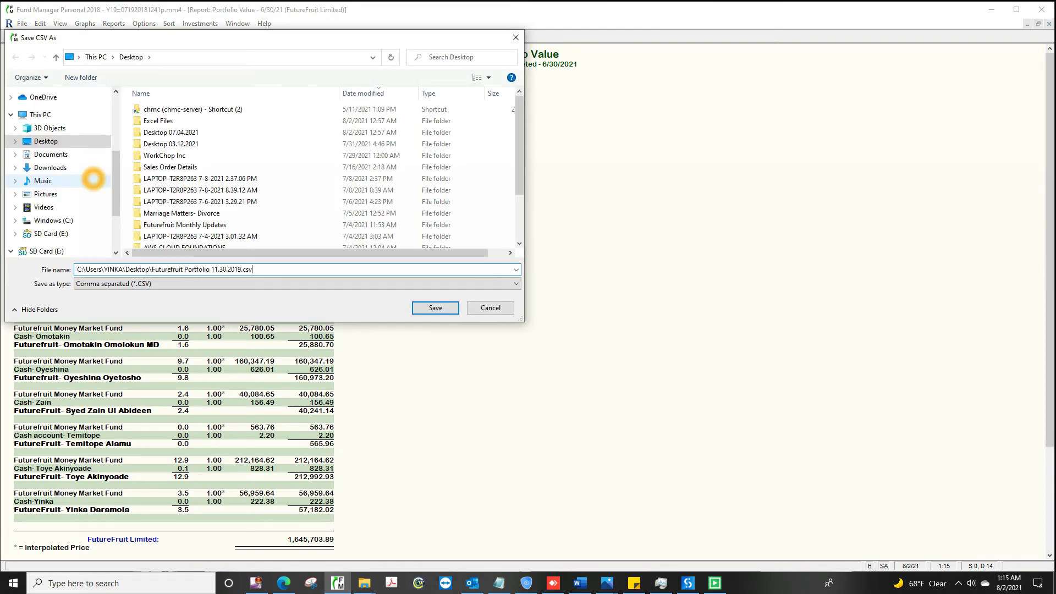
left_click(436, 307)
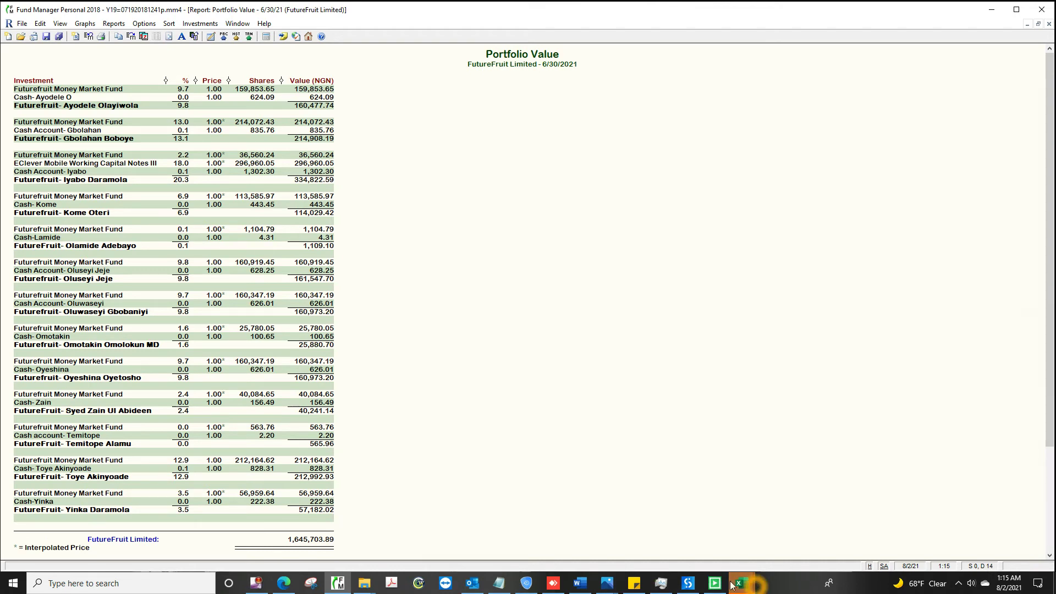
Step: Apply Comma Style to columns F through J in monthlyreportupdated.xlsx
left_click(773, 531)
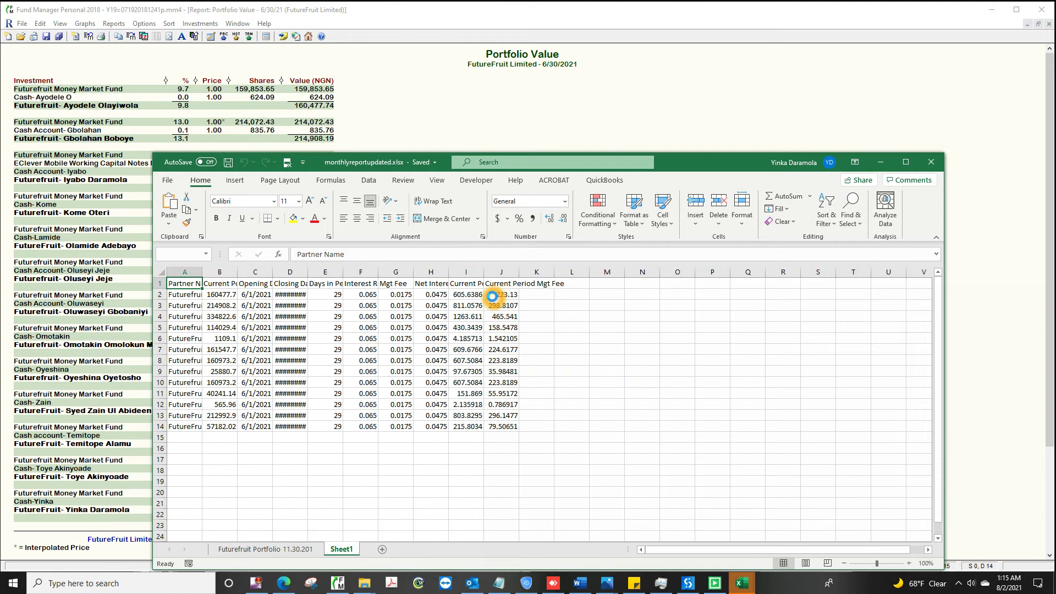
left_click(533, 220)
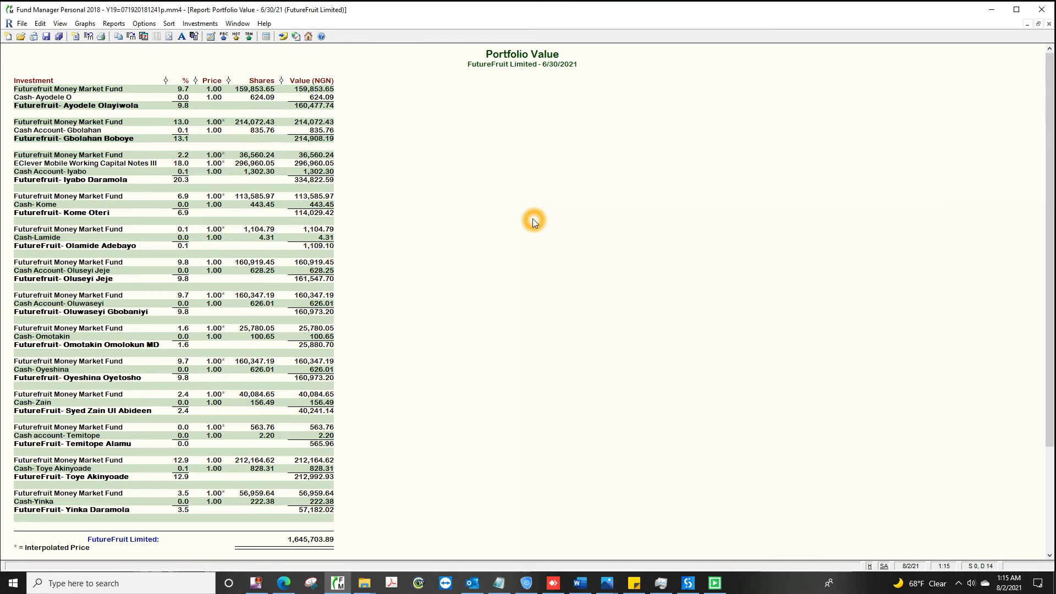
Step: In the Portfolio Editor, mark the first investor's 5/31/21 money market dividend as reinvested
left_click(60, 23)
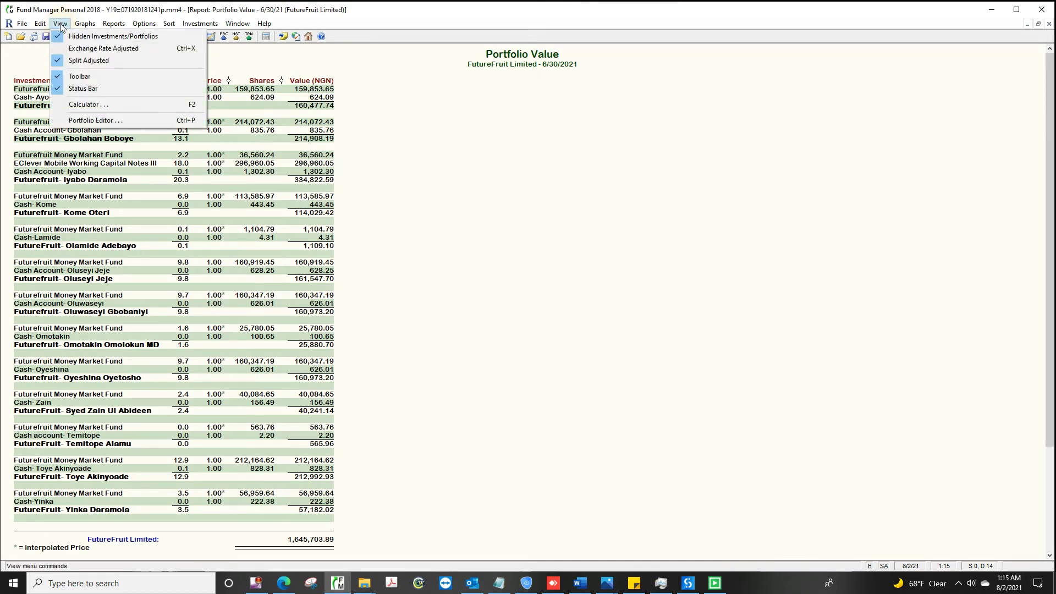
left_click(128, 121)
left_click(55, 88)
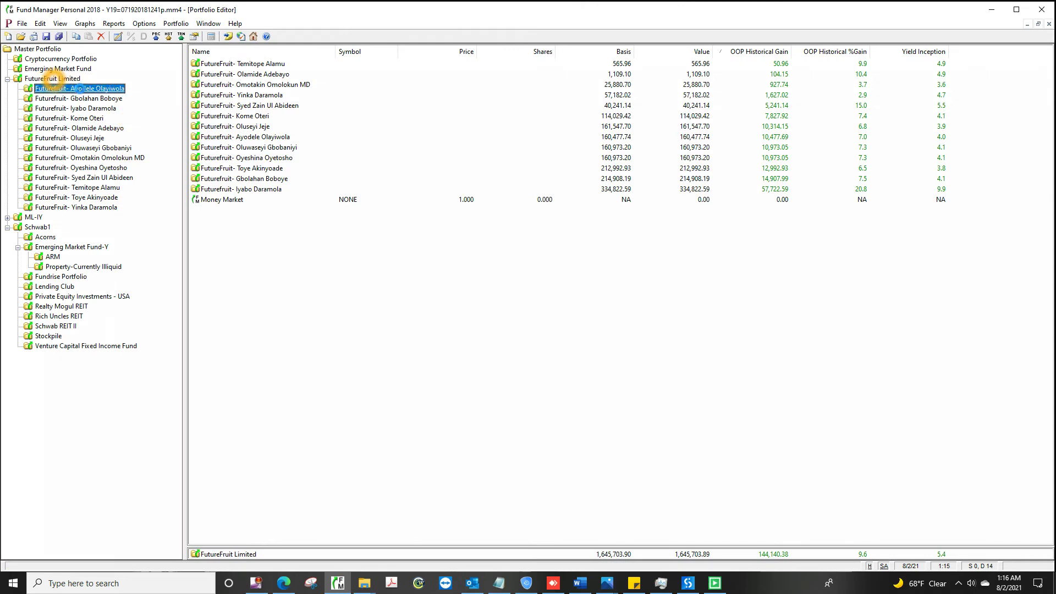
left_click(570, 75)
double_click(570, 75)
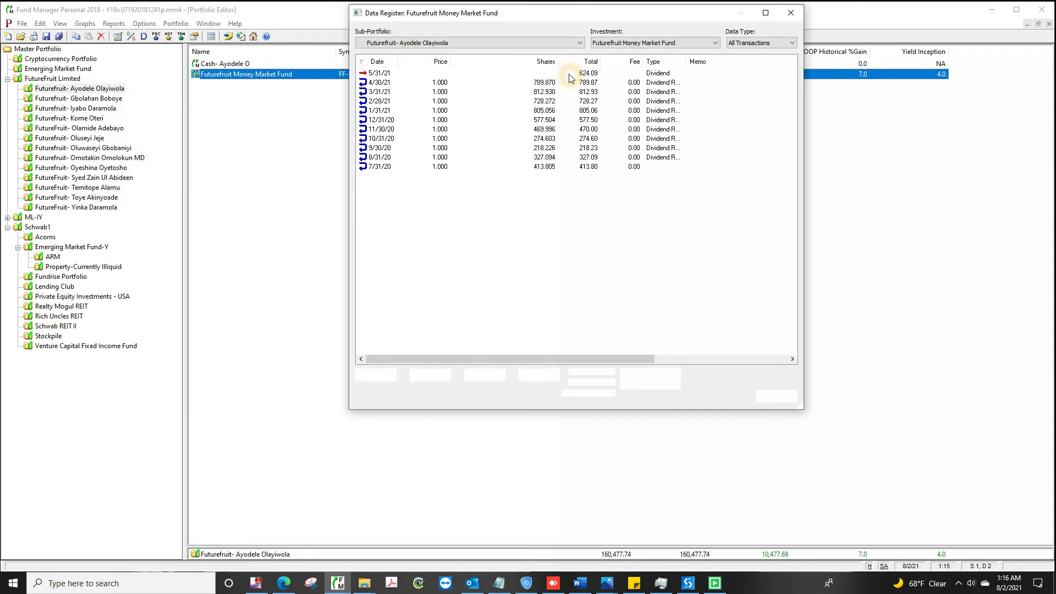
double_click(680, 75)
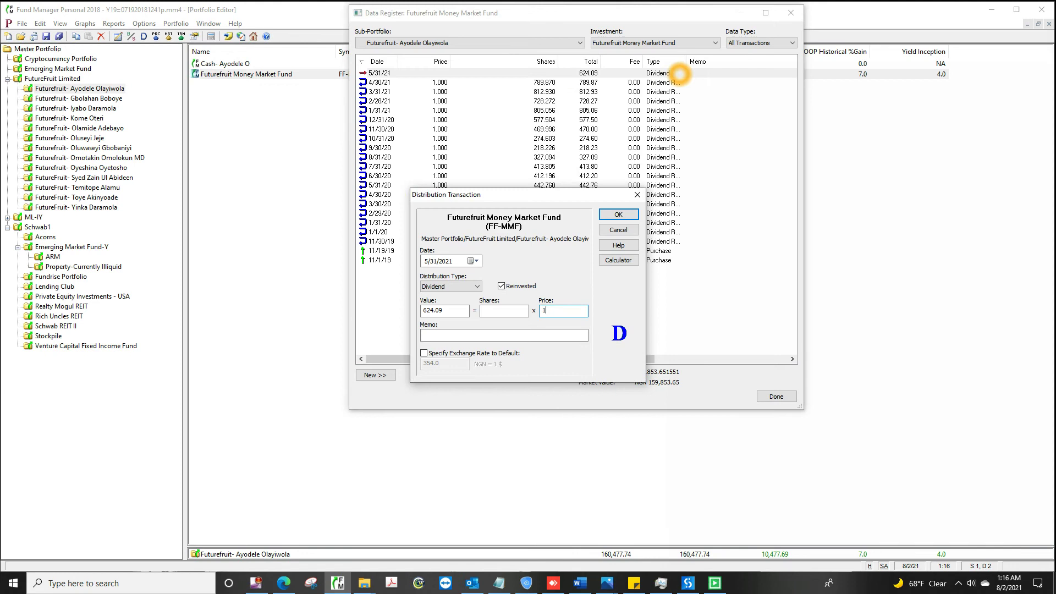
left_click(503, 310)
left_click(619, 215)
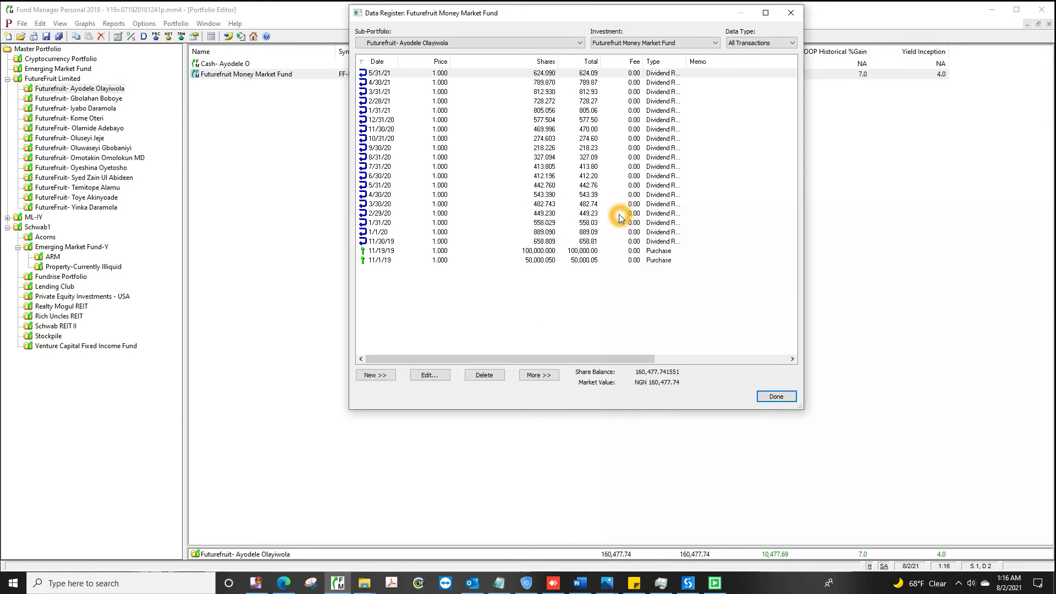
Step: Add the first investor's 6/30/2021 distribution of 0.638594109589 and close the register
key("alt+n")
left_click(401, 425)
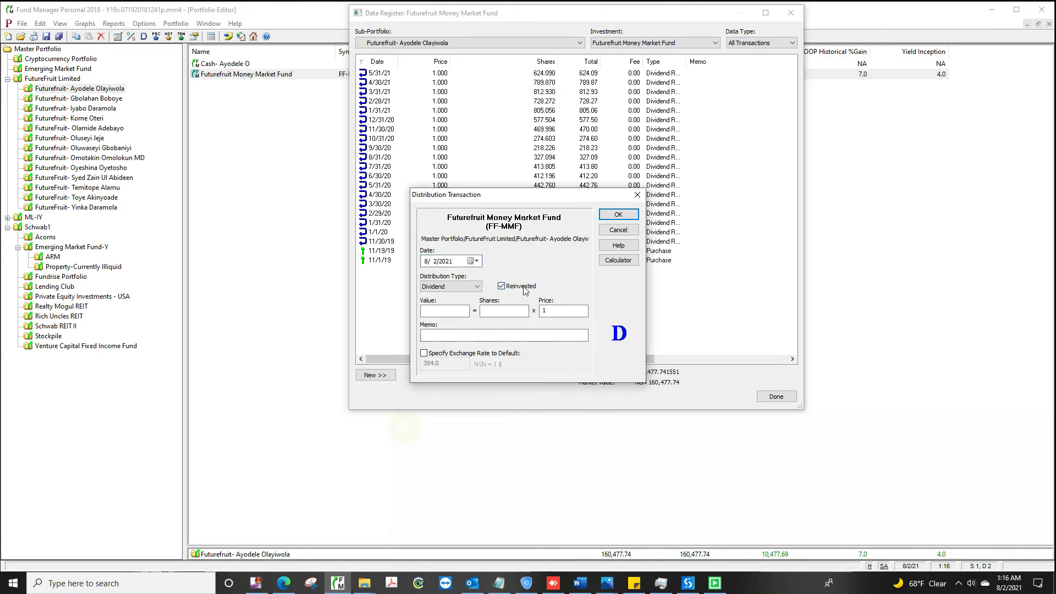
left_click(423, 259)
type("630")
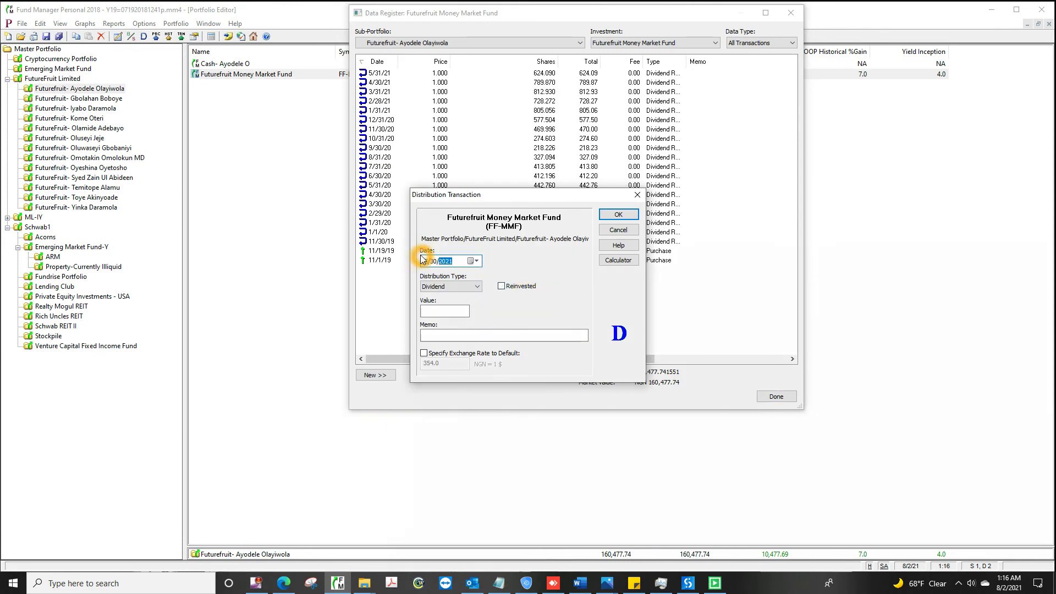
key("Tab")
key("Tab")
key("Tab")
type("0.638594109589")
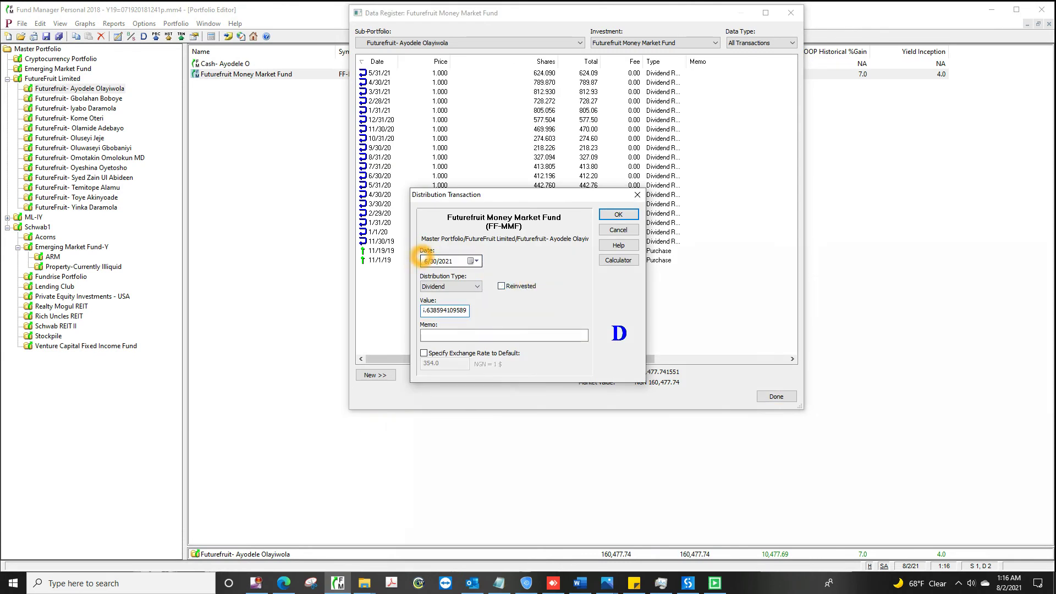
left_click(618, 214)
left_click(776, 396)
Step: Mark the second investor's 5/31/21 money market dividend as reinvested
left_click(80, 98)
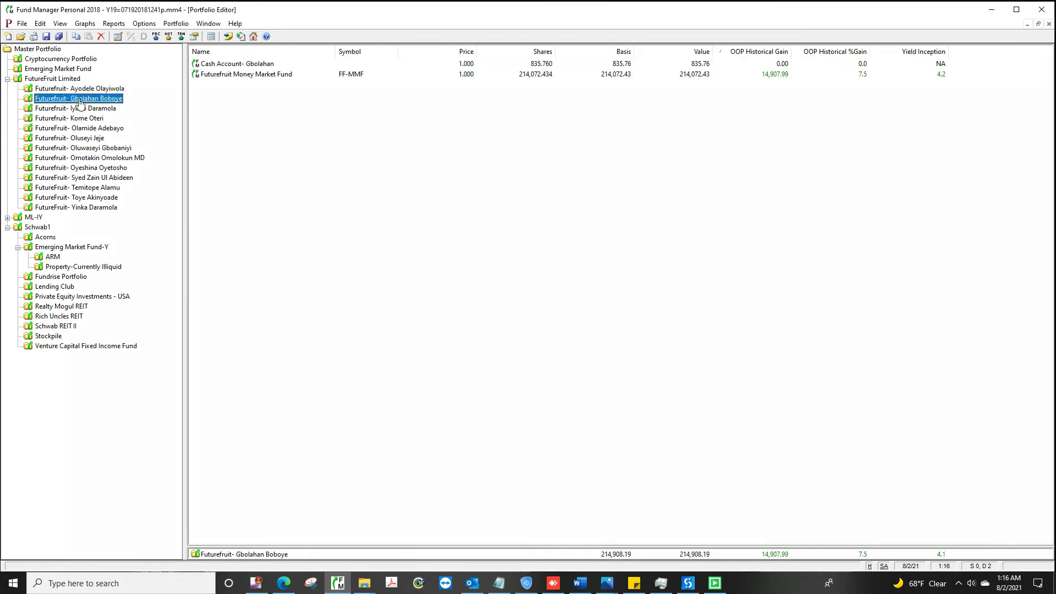
double_click(570, 75)
double_click(680, 75)
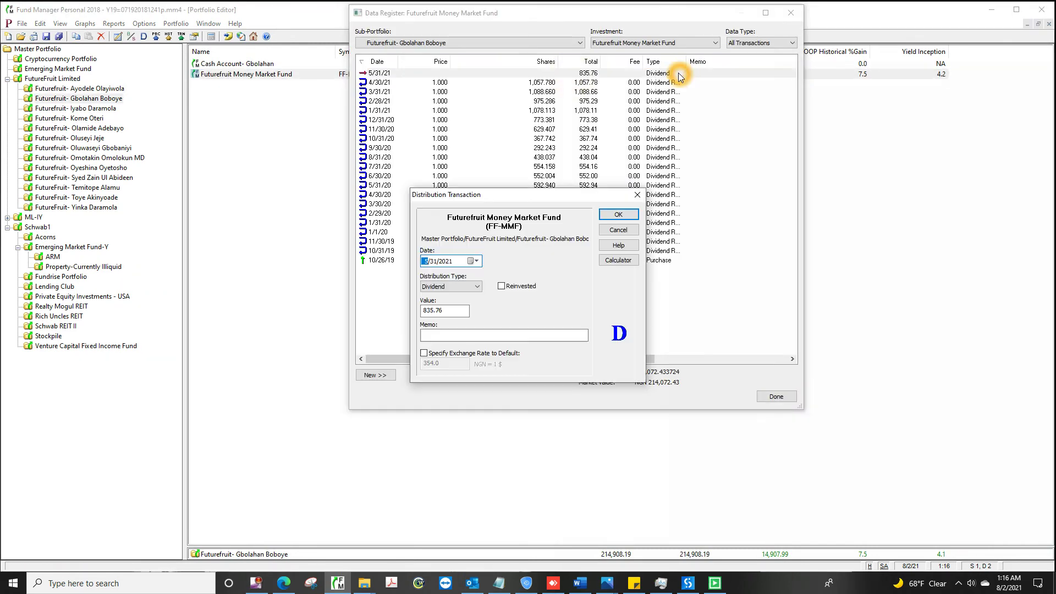
key("alt+r")
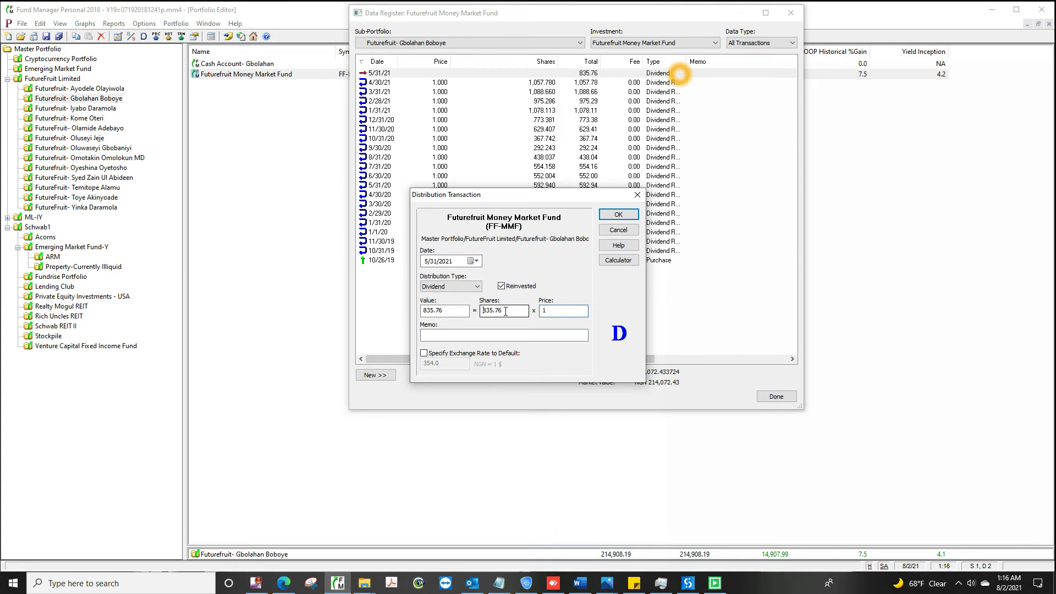
left_click(618, 214)
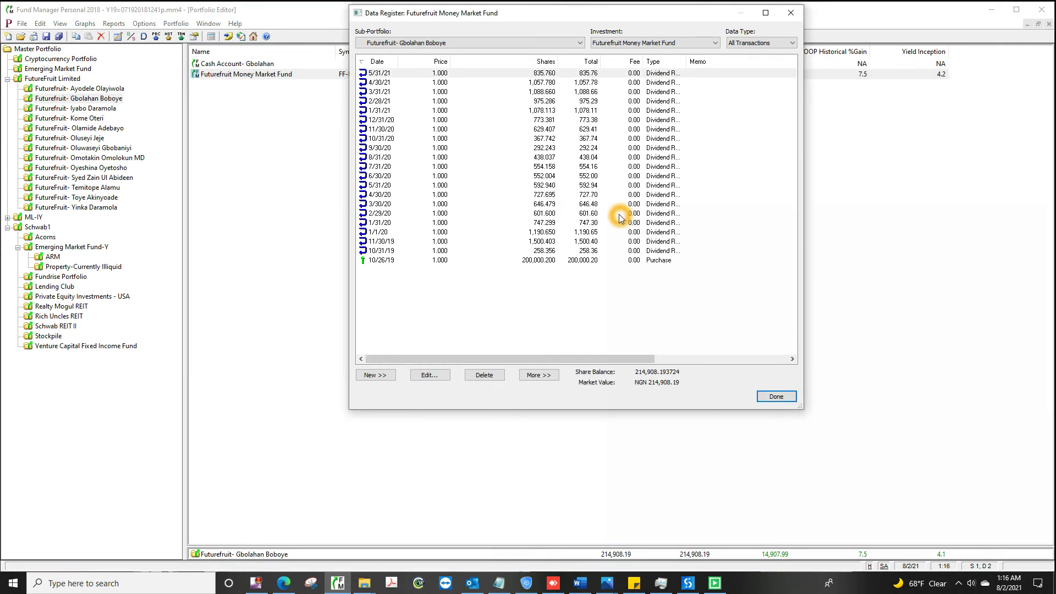
Step: Add the second investor's 6/30/2021 distribution of 0.057621164384 and close the register
key("alt+n")
left_click(405, 425)
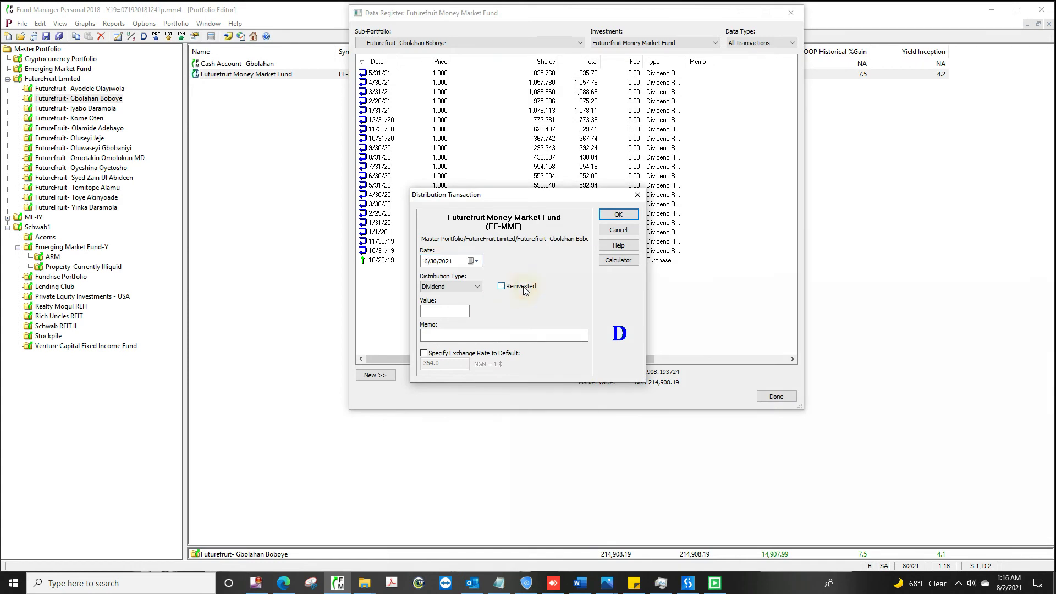
type("0.057621164384")
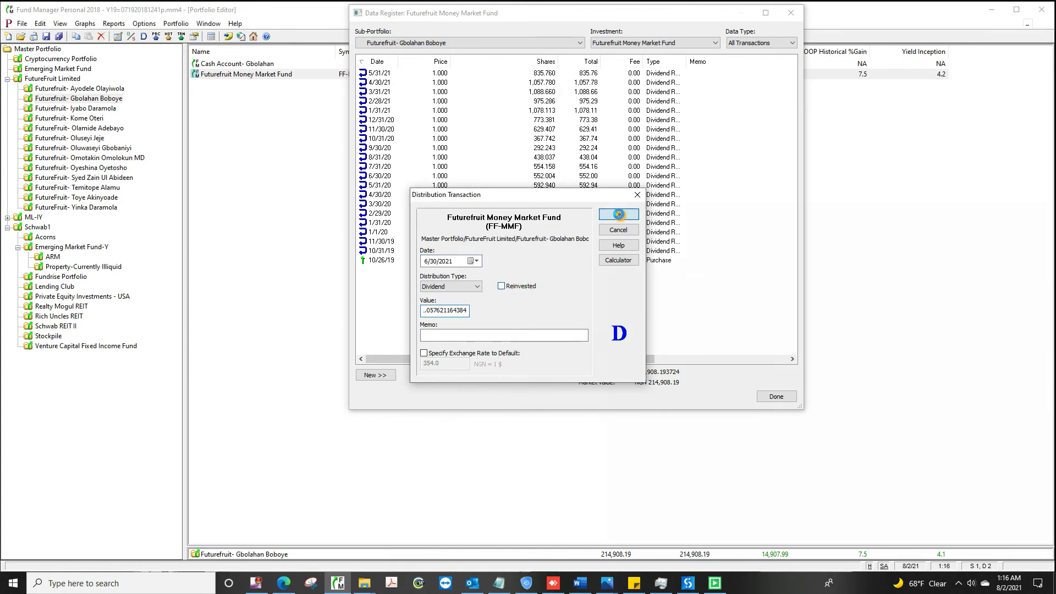
left_click(618, 214)
left_click(776, 396)
Step: Mark the third investor's 5/31/21 money market dividend as reinvested
left_click(77, 109)
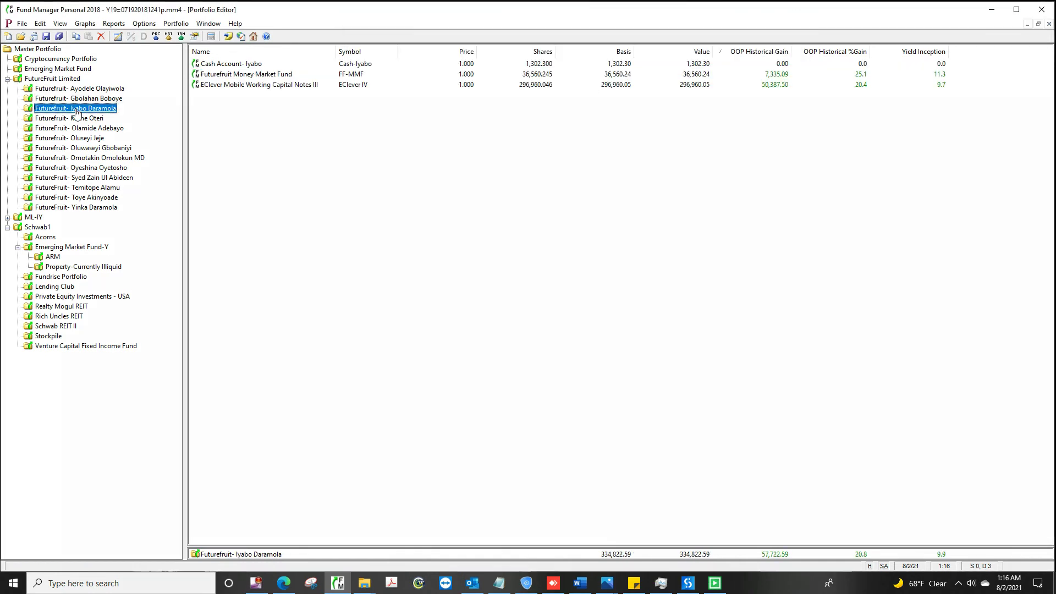
double_click(567, 75)
double_click(679, 73)
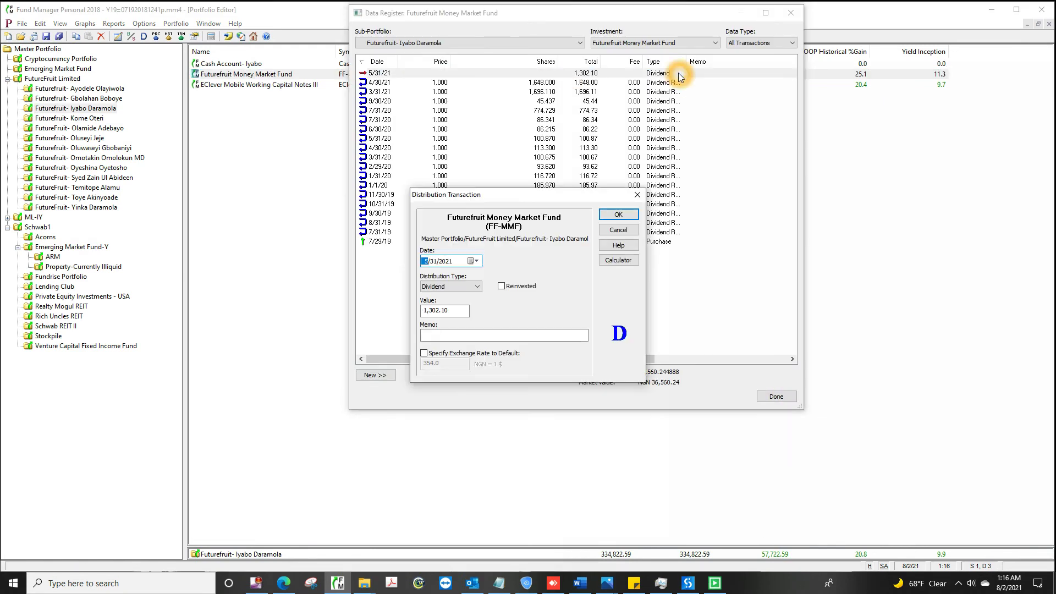
key("Tab")
key("Tab")
key("space")
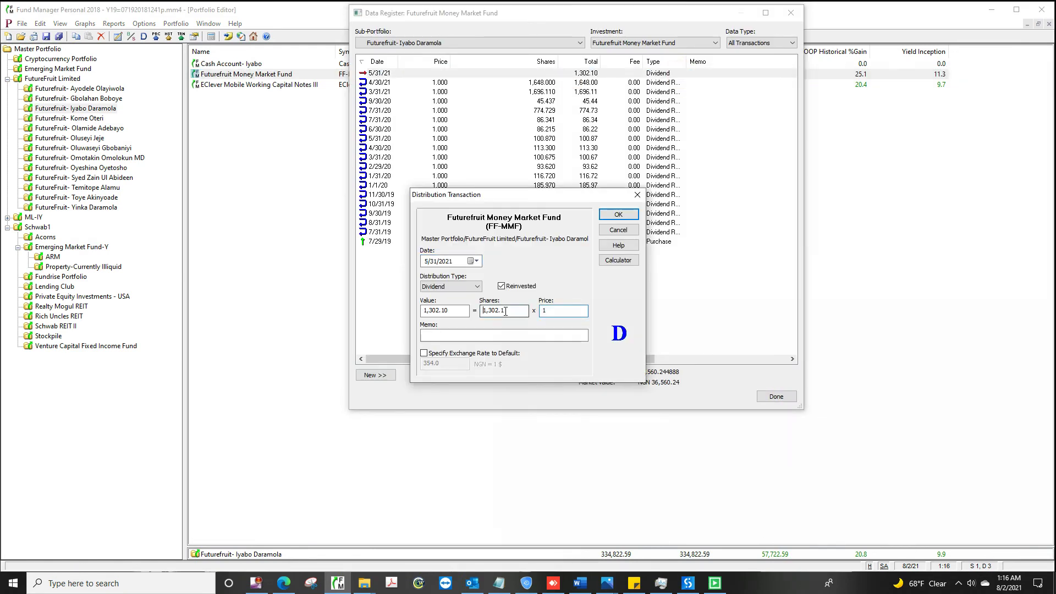
key("Return")
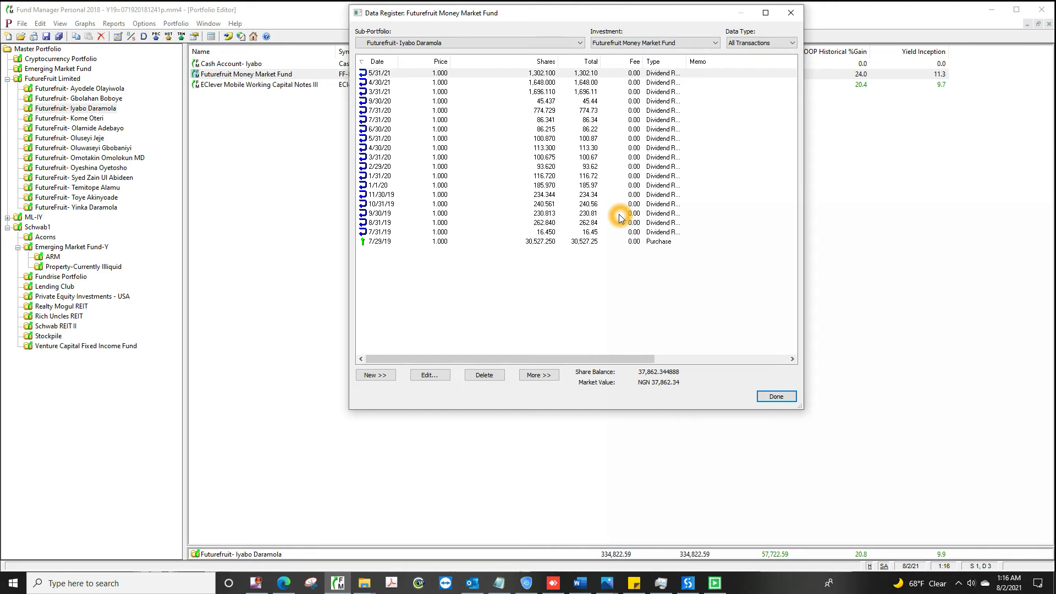
Step: Add a non-reinvested 6/30/2021 distribution of 3.61128143836 to the third investor's money market fund
left_click(375, 374)
left_click(403, 425)
left_click(525, 290)
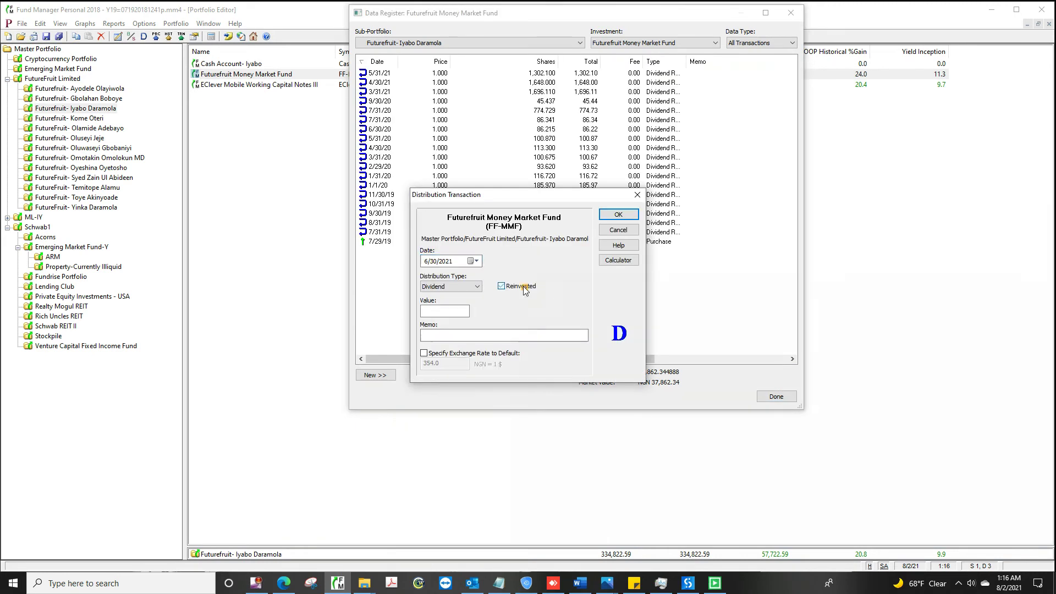
left_click(526, 290)
key("Tab")
type("3.61128143836")
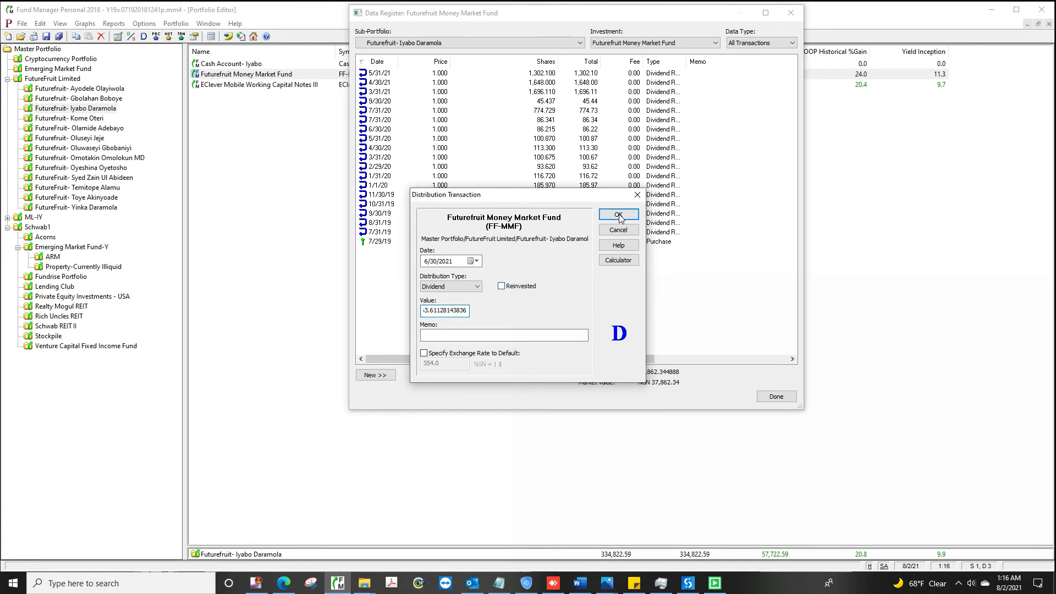
left_click(619, 215)
left_click(776, 396)
Step: Mark the fourth investor's 5/31/21 money market dividend as reinvested
left_click(71, 119)
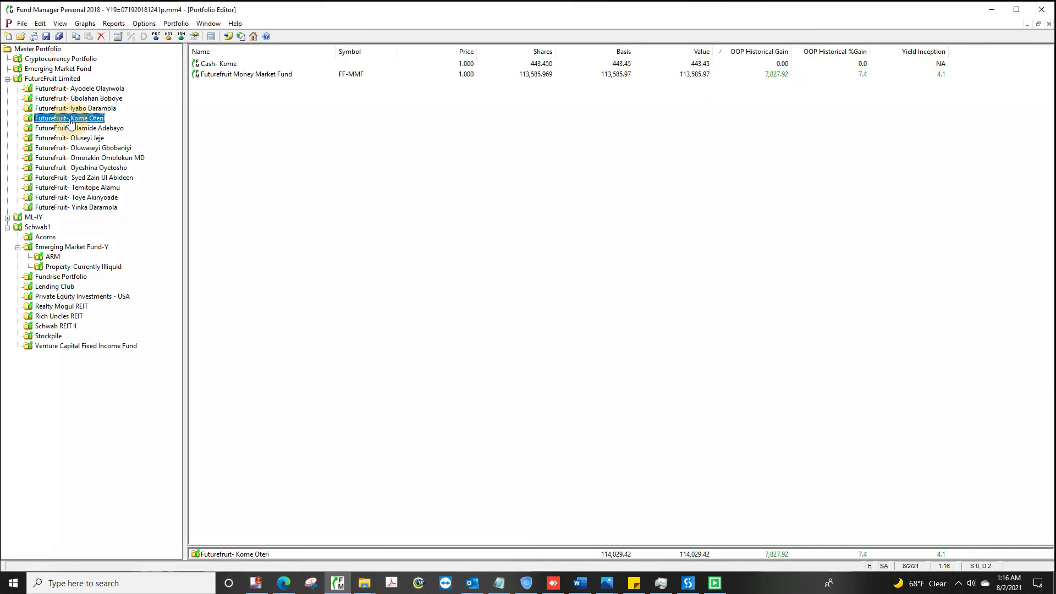
double_click(569, 74)
left_click(679, 73)
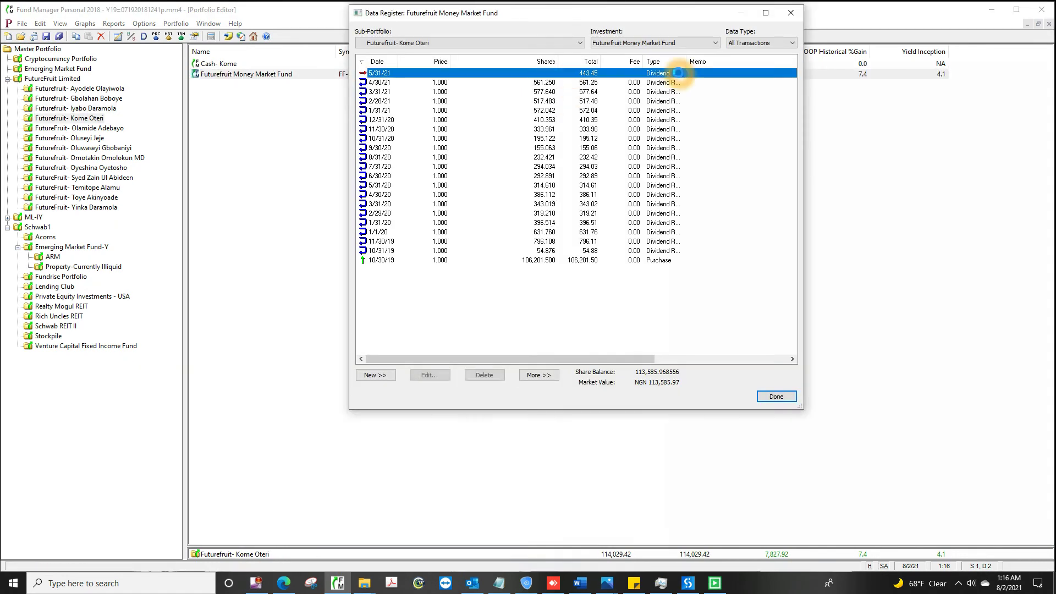
double_click(678, 73)
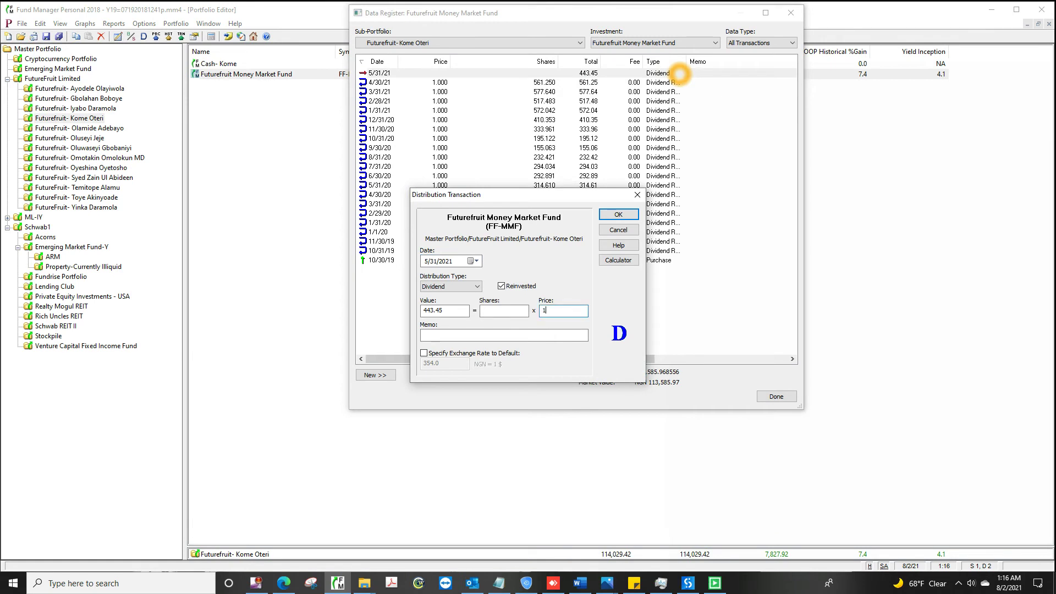
left_click(504, 311)
key("Return")
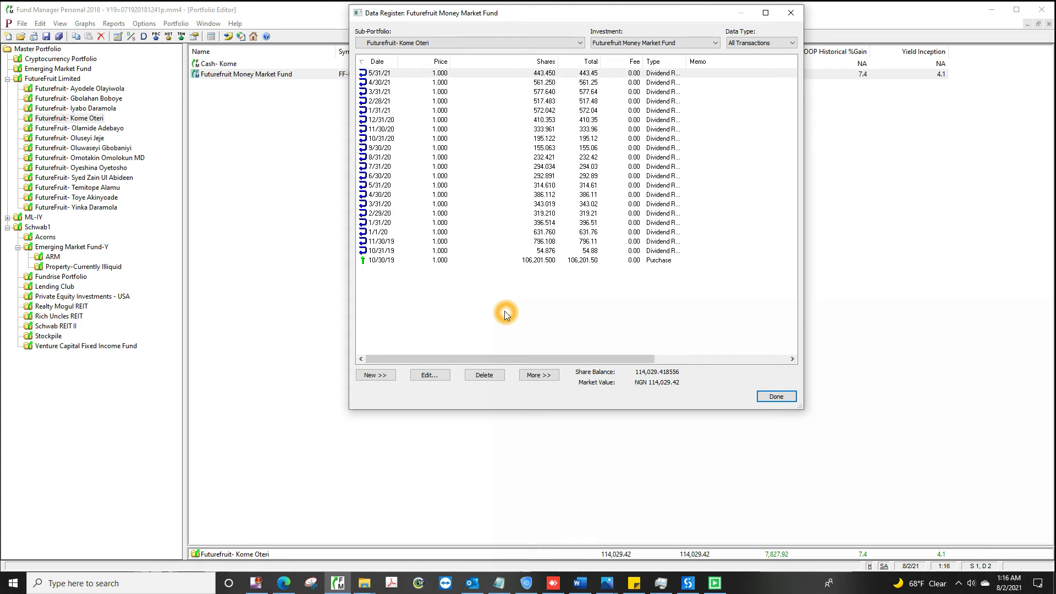
Step: Add a non-reinvested 6/30/2021 distribution of 771.343906986301 to the fourth investor's money market fund
key("alt+n")
left_click(403, 425)
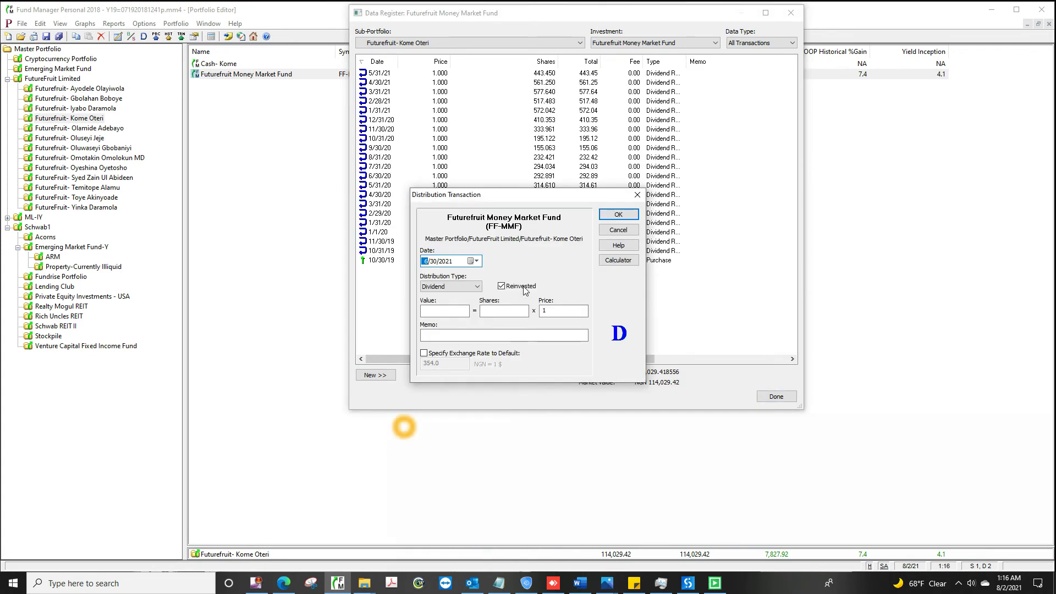
left_click(501, 286)
key("Tab")
type("771.343906986301")
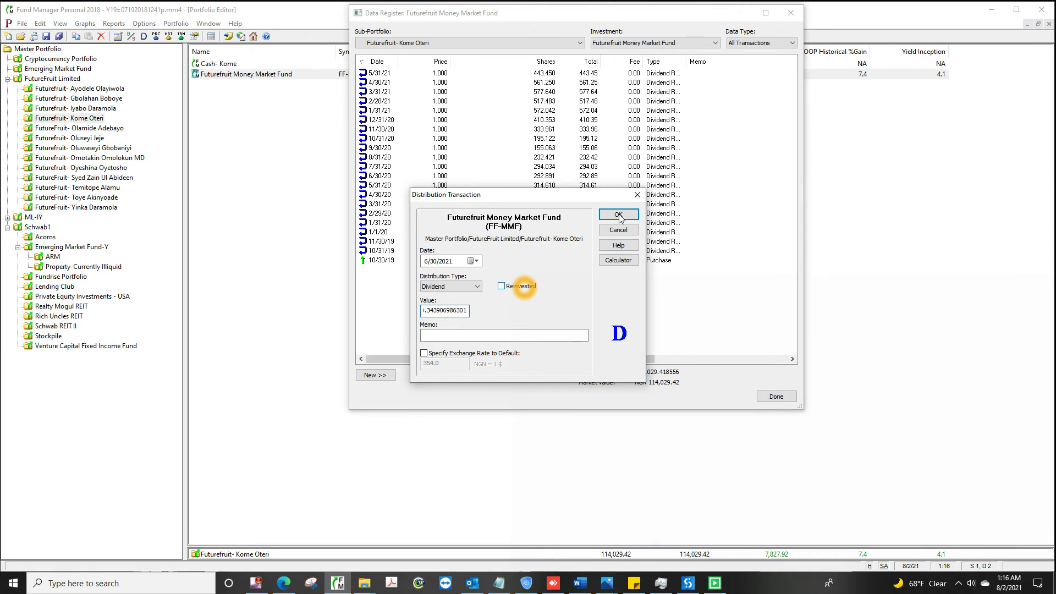
left_click(619, 215)
left_click(776, 397)
left_click(81, 128)
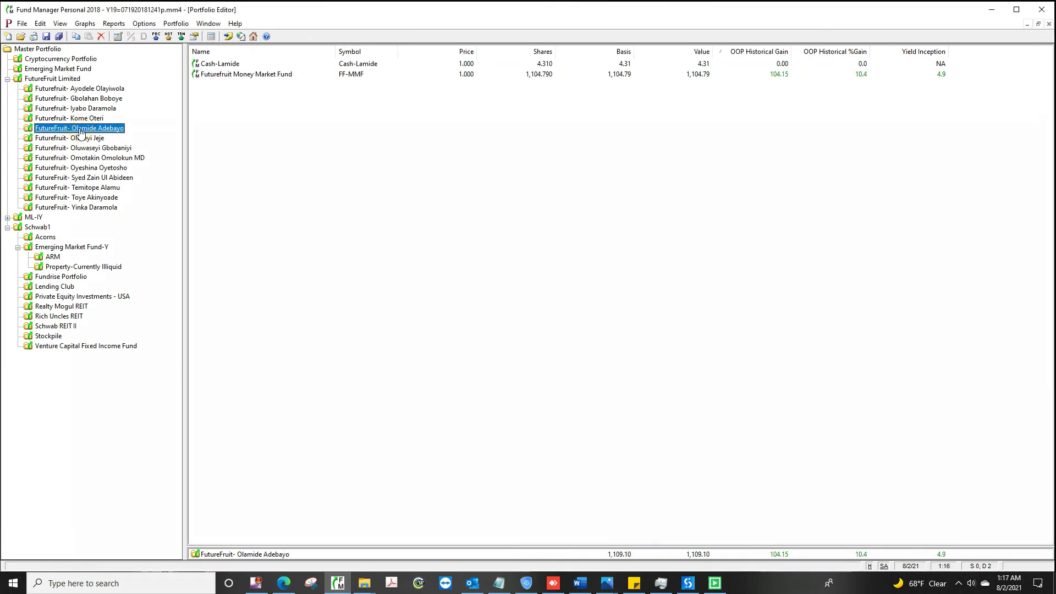
double_click(572, 74)
left_click(679, 73)
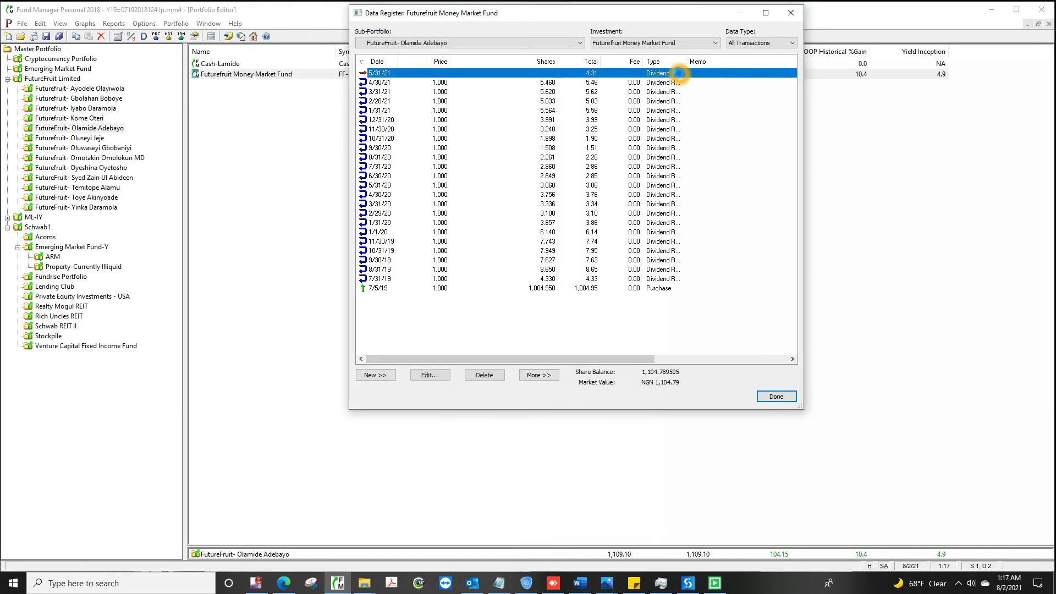
double_click(679, 73)
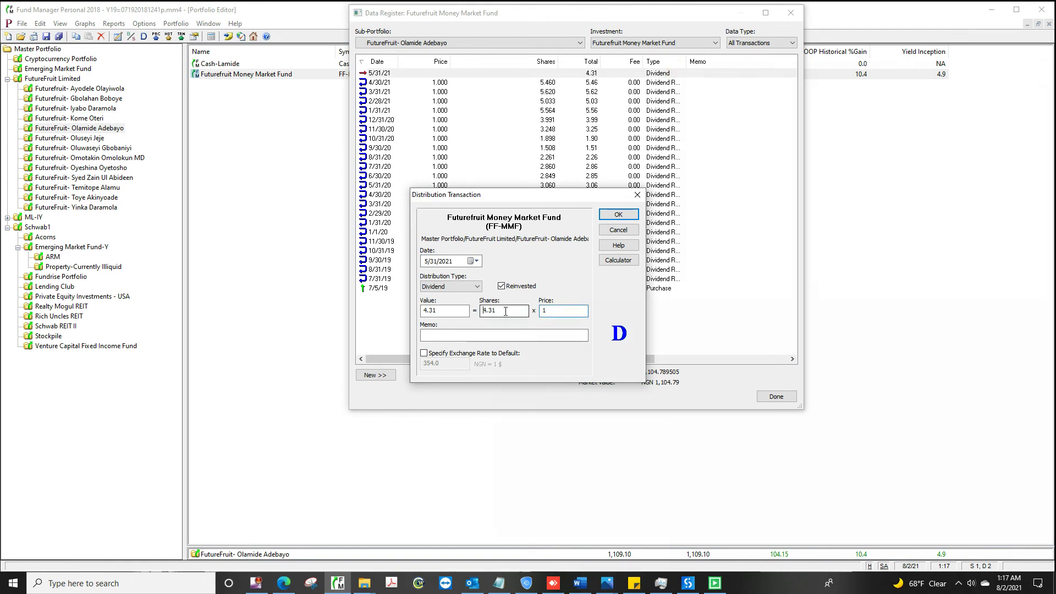
left_click(506, 311)
left_click(618, 215)
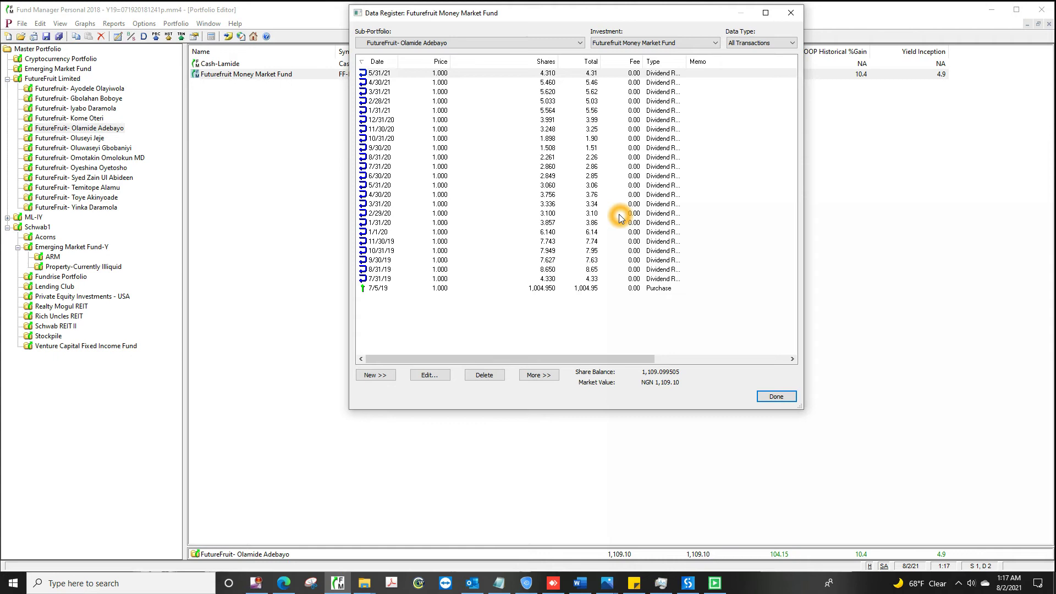
key("alt+n")
left_click(401, 427)
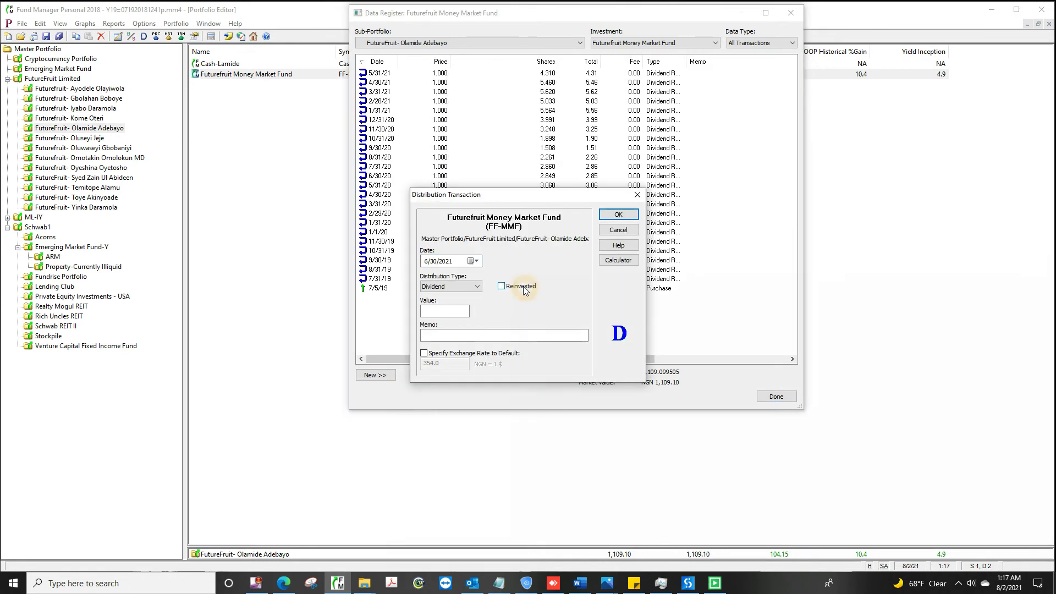
type("8571301369863")
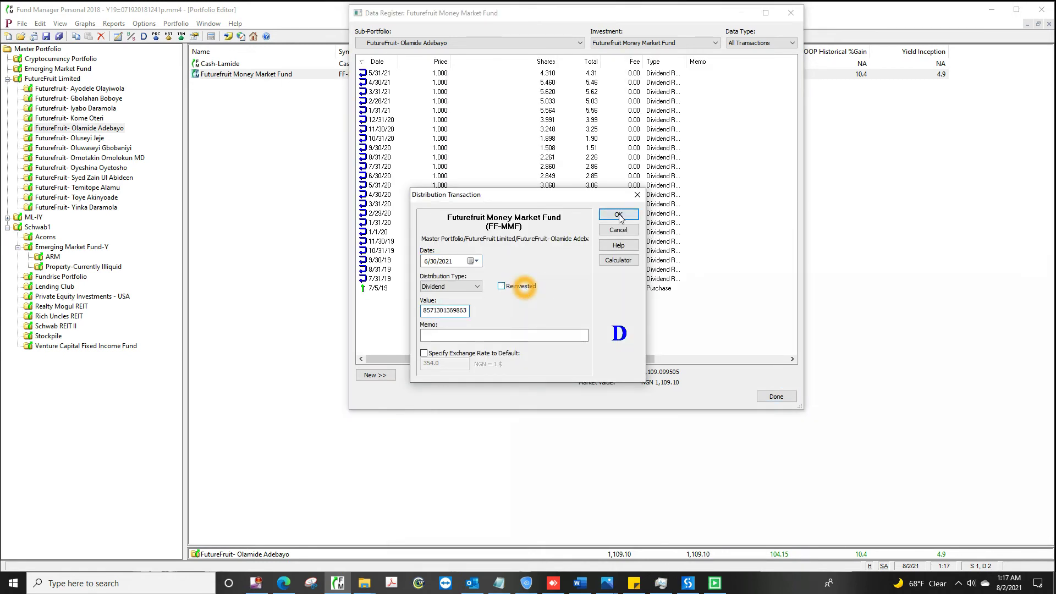
left_click(618, 214)
left_click(776, 396)
Step: For the sixth investor, reinvest the 5/31/21 dividend and add a 6/30/2021 distribution
left_click(70, 138)
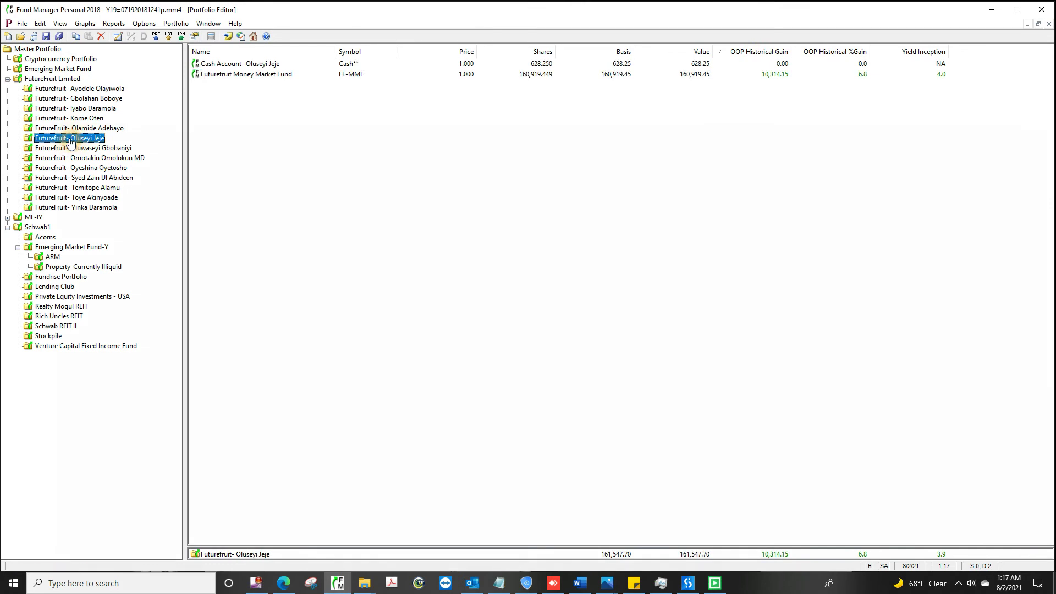
double_click(570, 74)
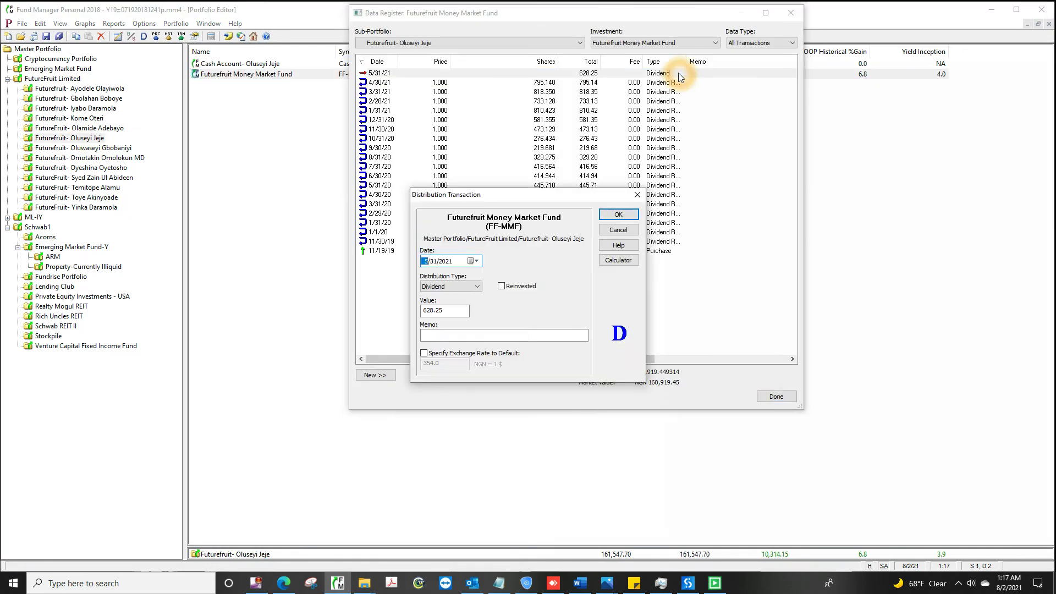
key("alt+r")
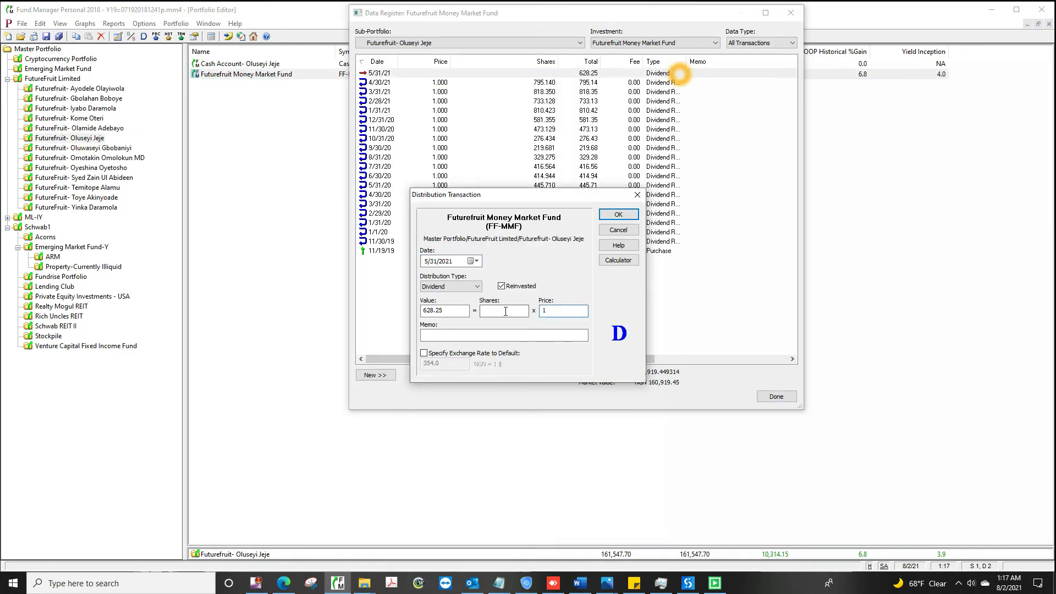
left_click(505, 311)
left_click(618, 214)
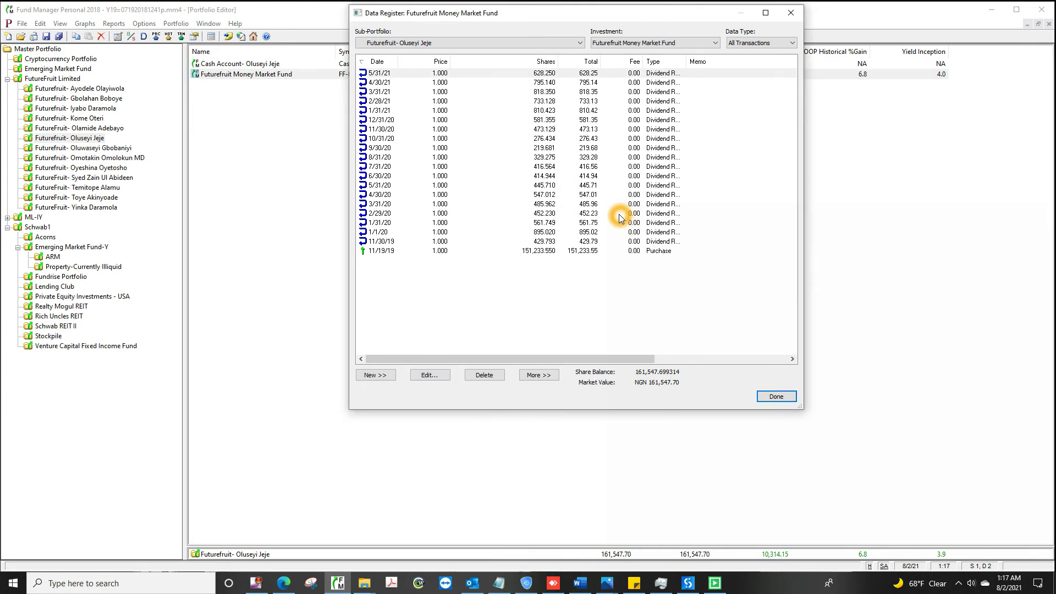
key("alt+n")
left_click(401, 426)
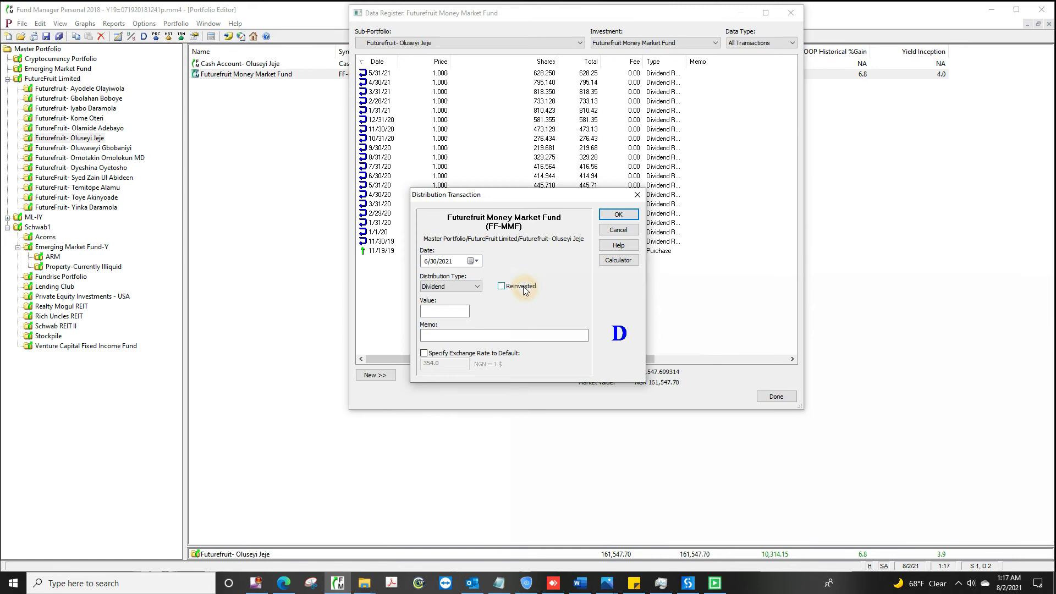
left_click(619, 214)
left_click(776, 396)
Step: For the seventh investor, reinvest the May dividend and record the June 30, 2021 distribution
left_click(85, 148)
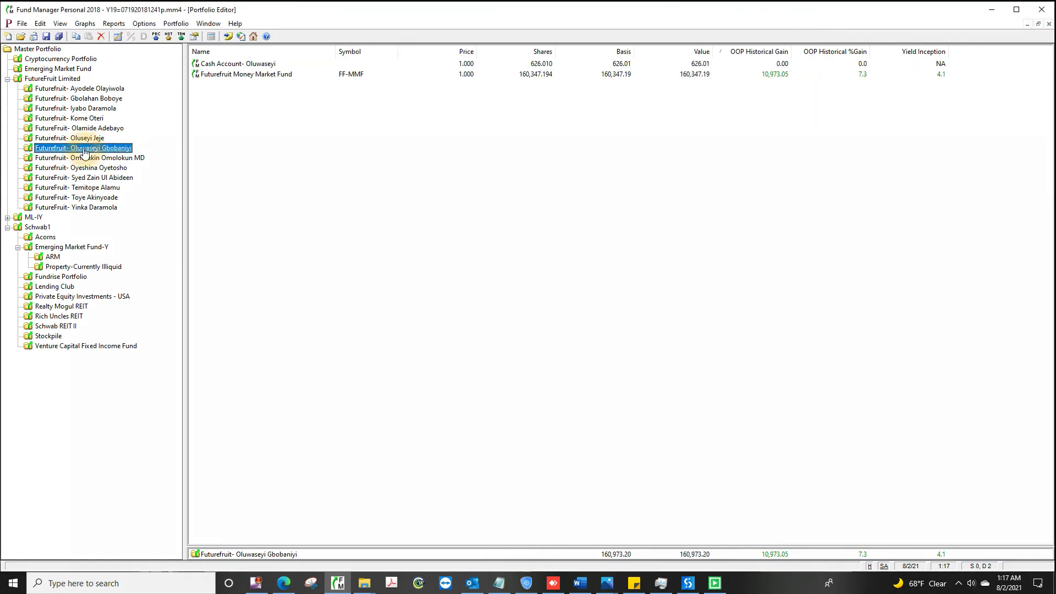
double_click(570, 74)
double_click(572, 73)
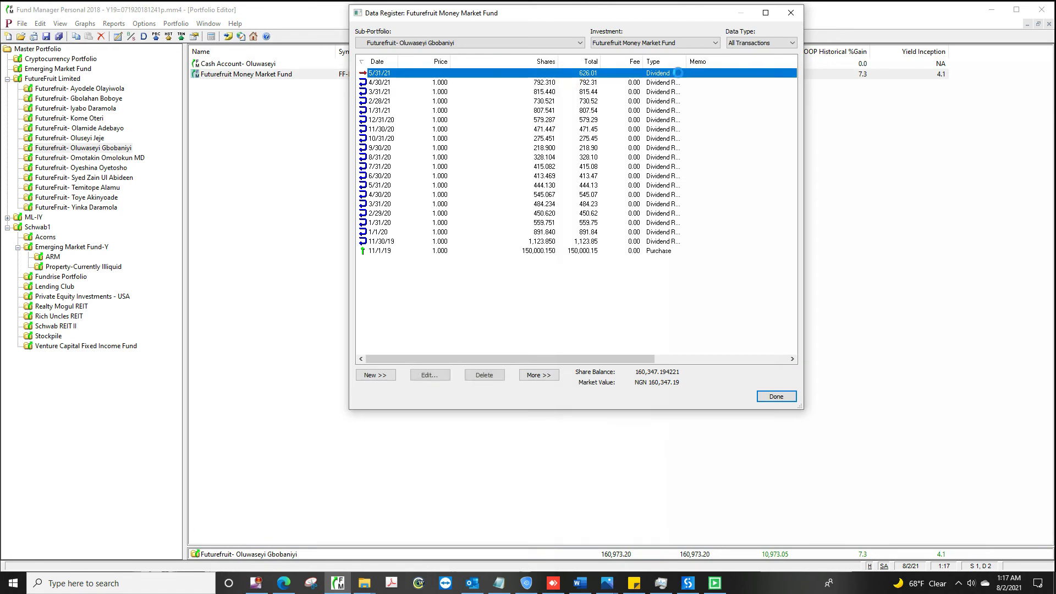
key("alt+r")
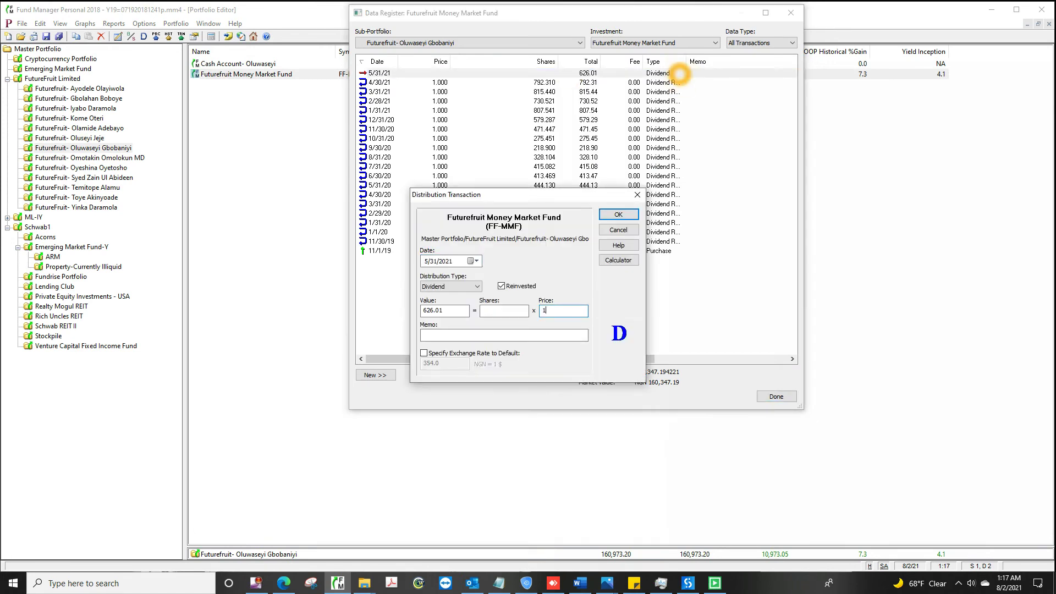
left_click(620, 216)
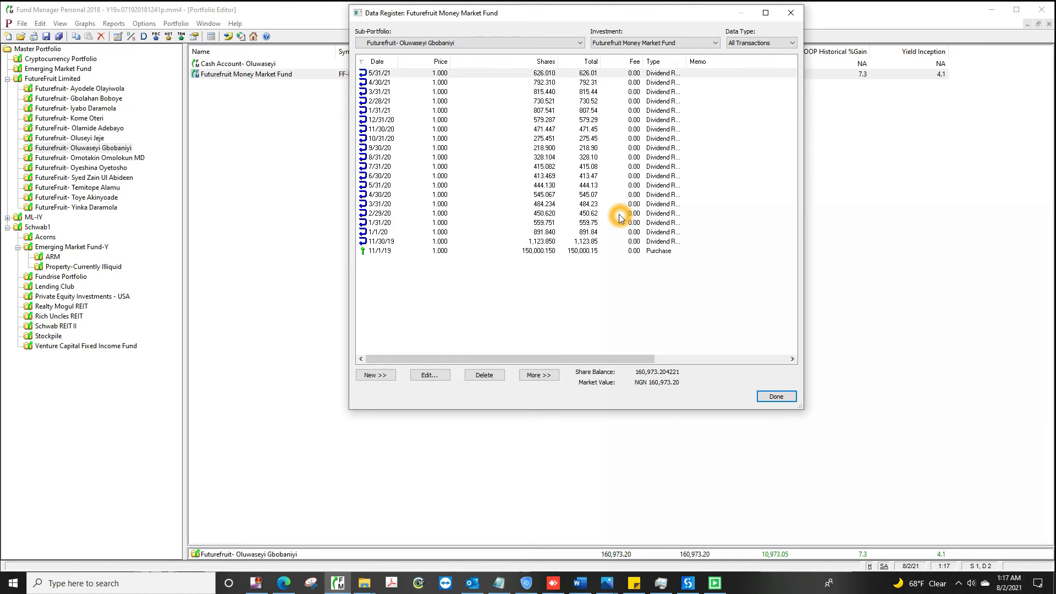
key("alt+n")
left_click(403, 425)
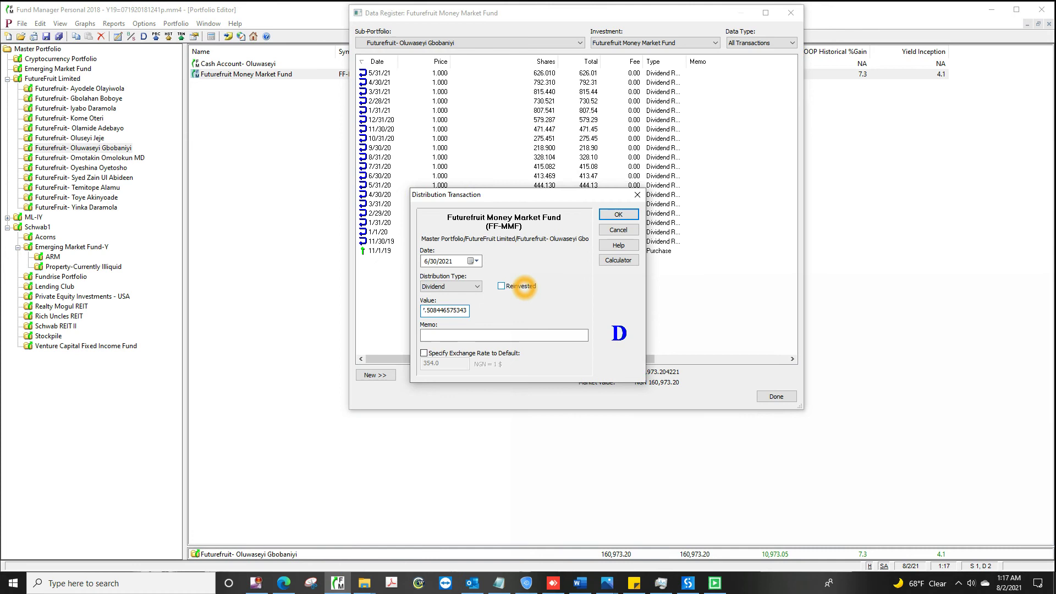
left_click(619, 214)
left_click(777, 396)
Step: For the eighth investor, reinvest the 5/31/21 dividend and add the 6/30/2021 dividend
left_click(91, 159)
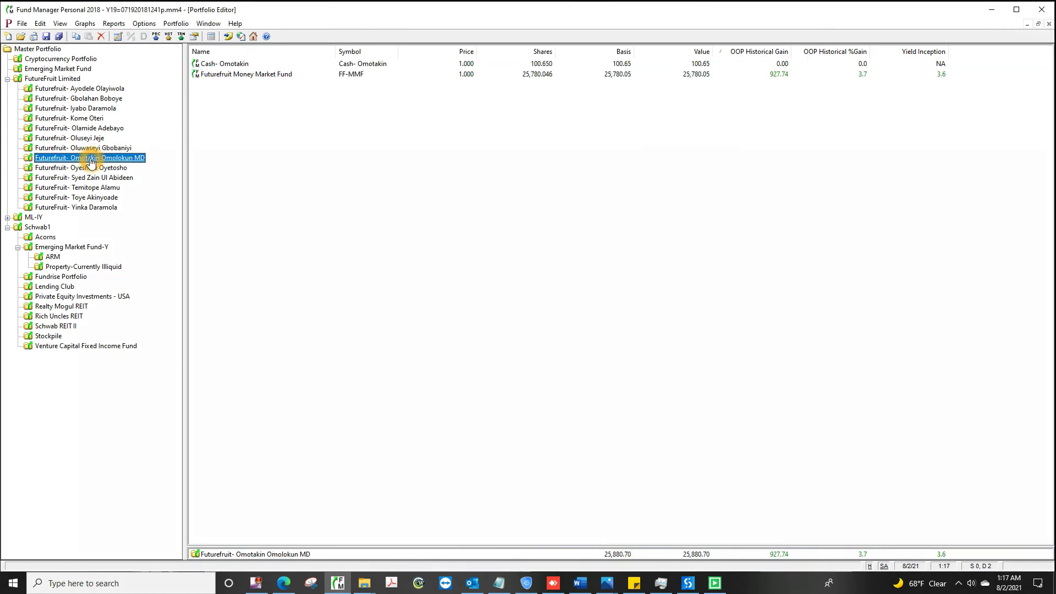
double_click(569, 74)
double_click(680, 74)
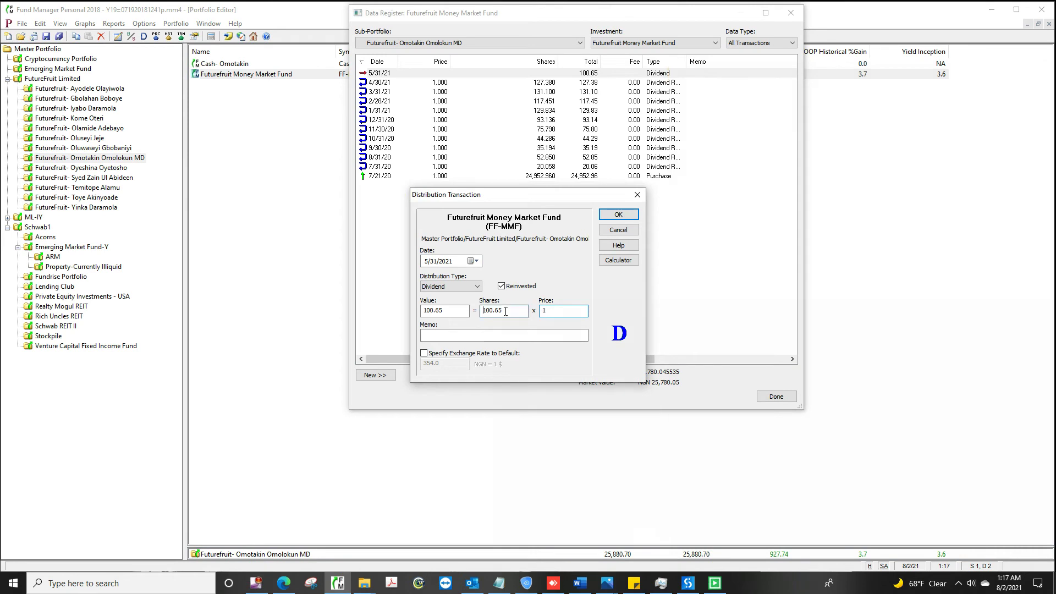
left_click(504, 311)
left_click(619, 214)
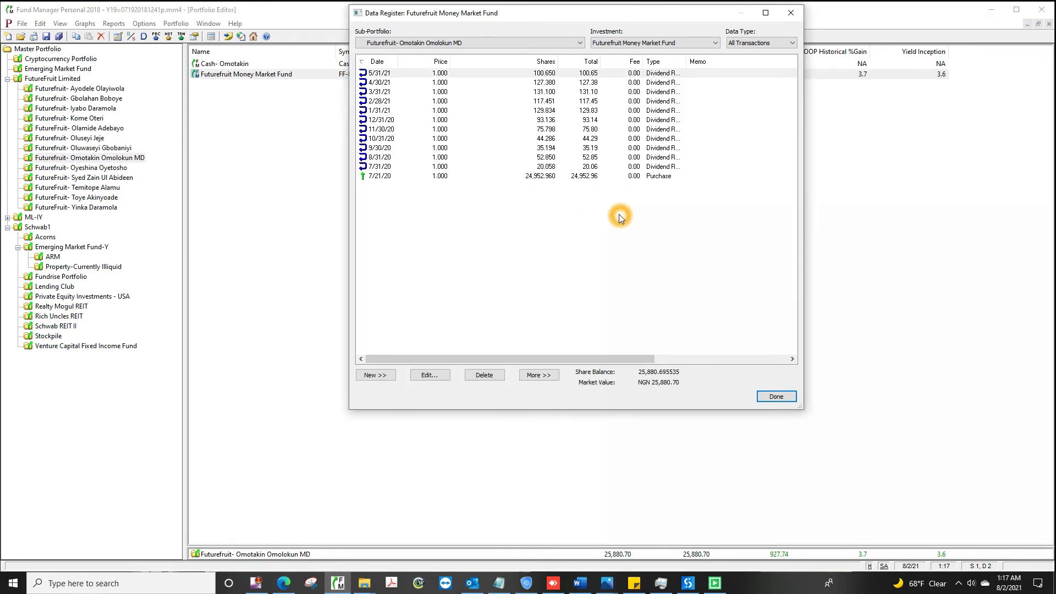
key("alt+n")
left_click(403, 424)
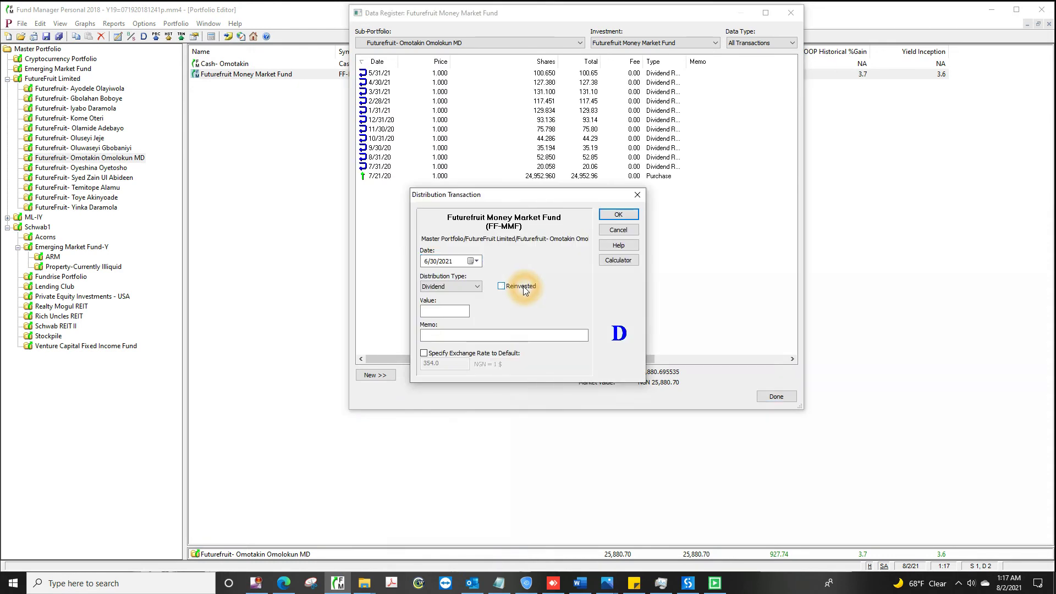
left_click(619, 214)
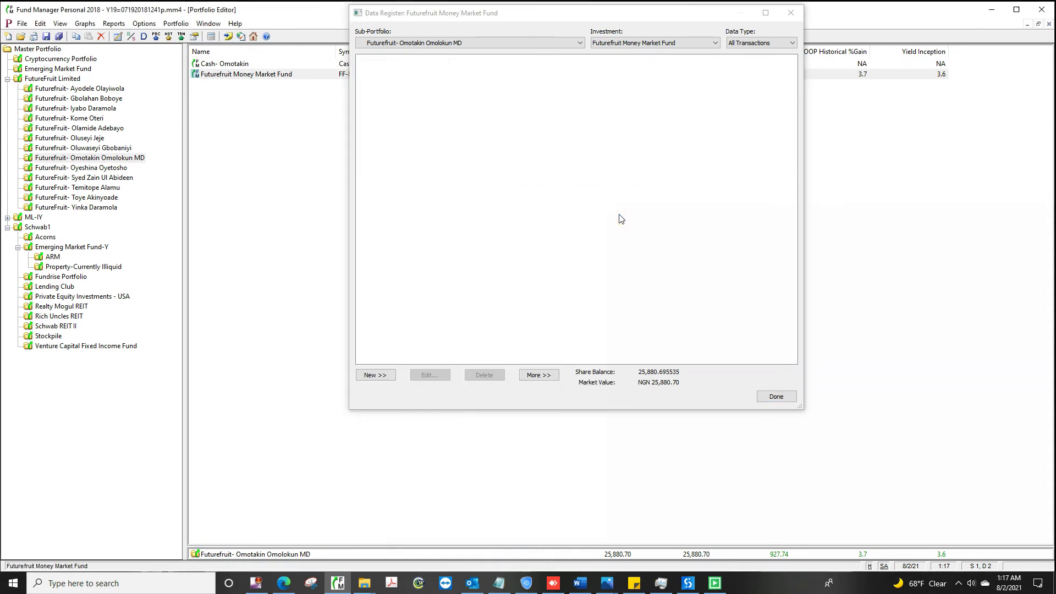
left_click(776, 396)
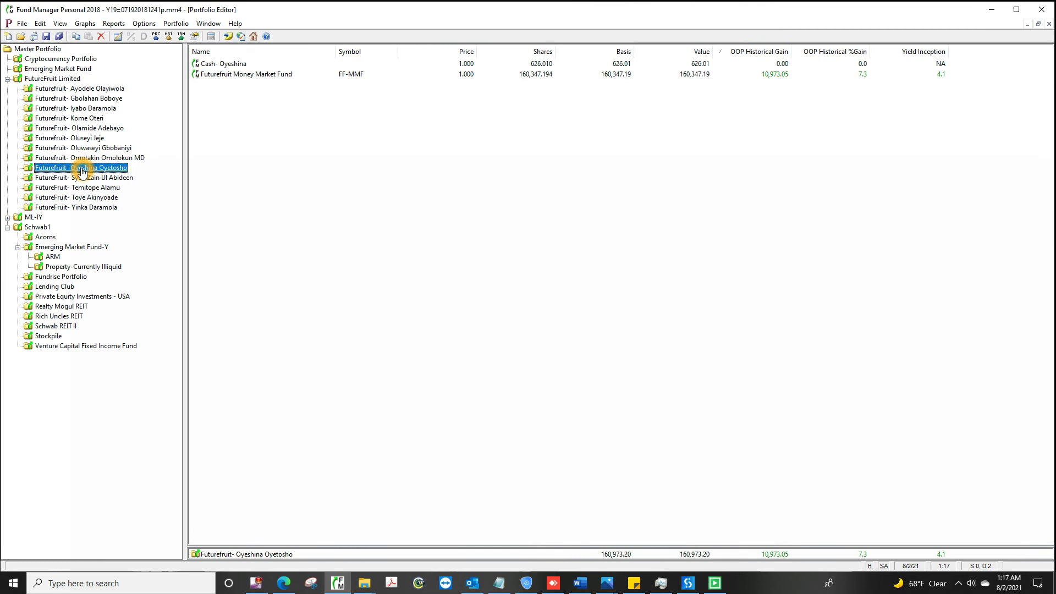
Step: For the ninth investor, reinvest the 5/31/21 dividend and add a 6/30/2021 distribution
double_click(569, 75)
double_click(678, 73)
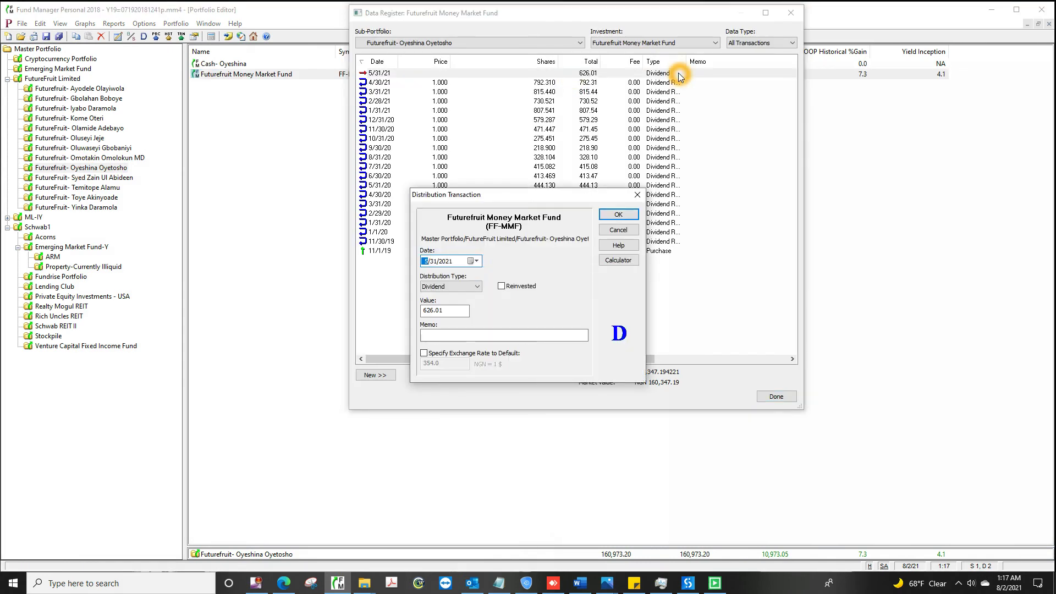
left_click(505, 312)
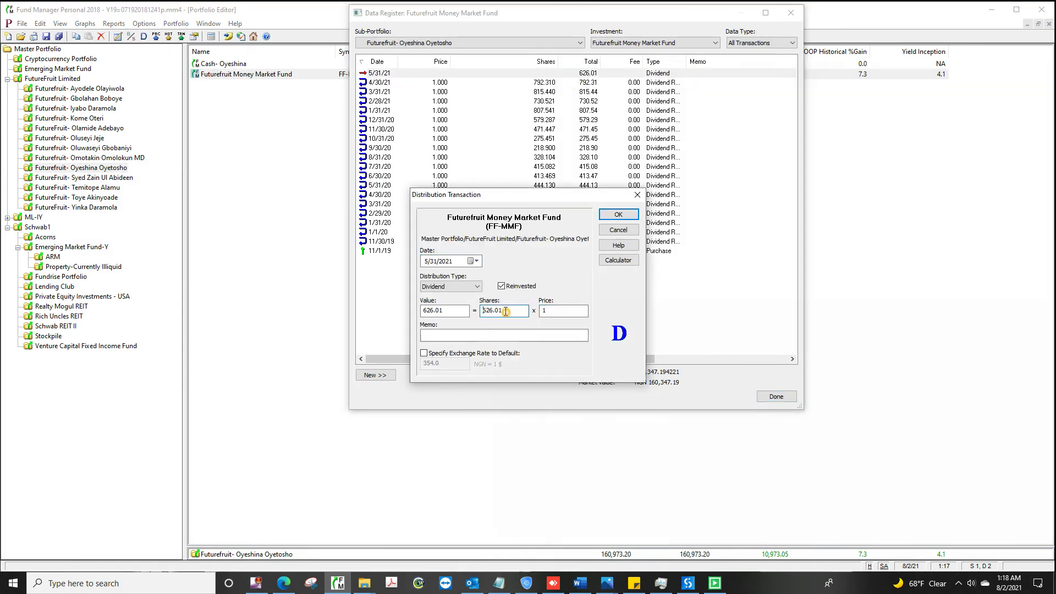
left_click(619, 215)
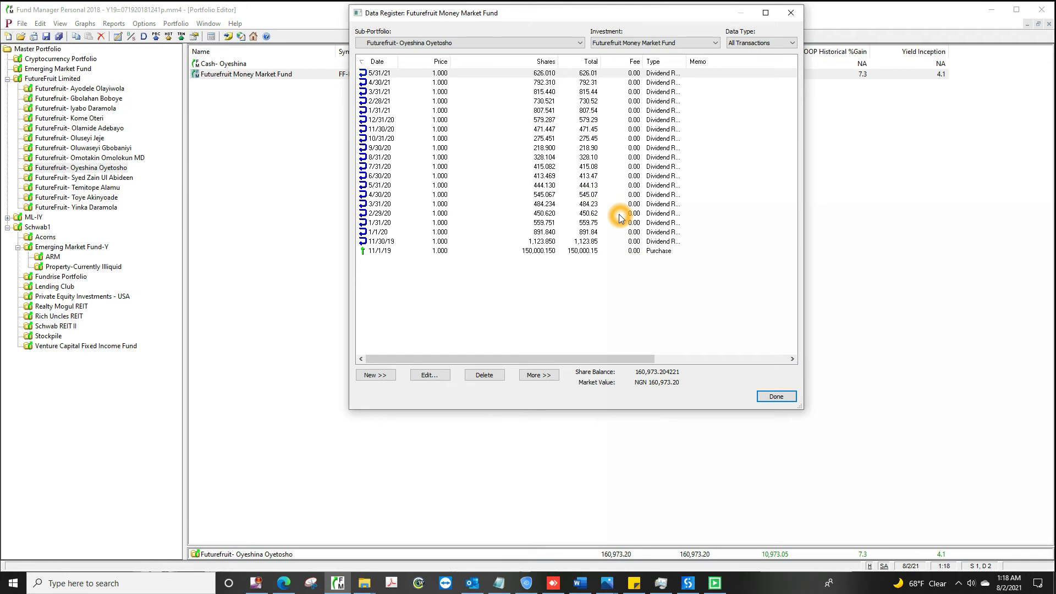
left_click(375, 375)
left_click(403, 425)
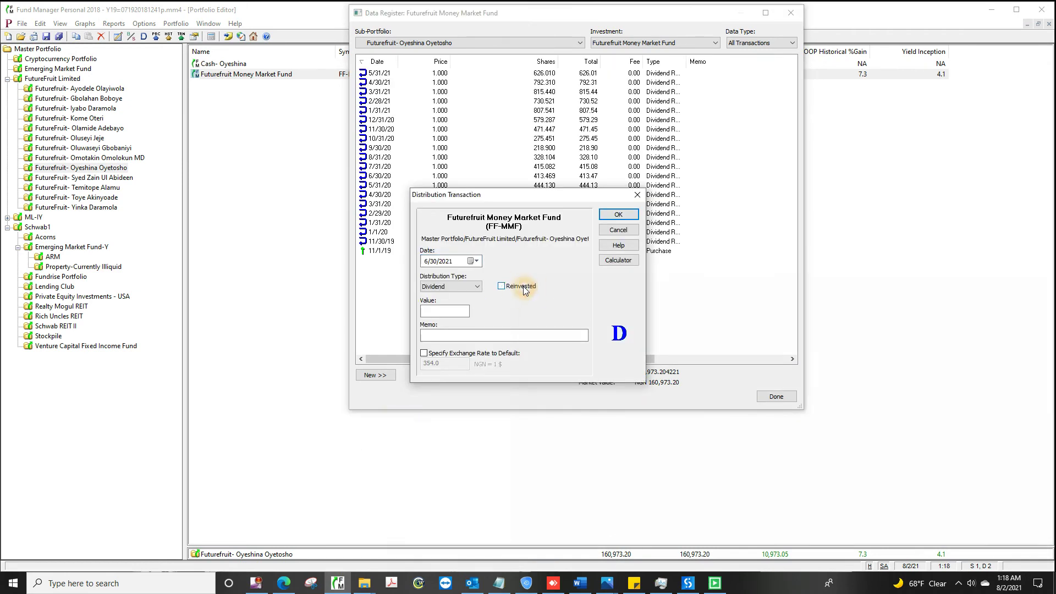
left_click(618, 215)
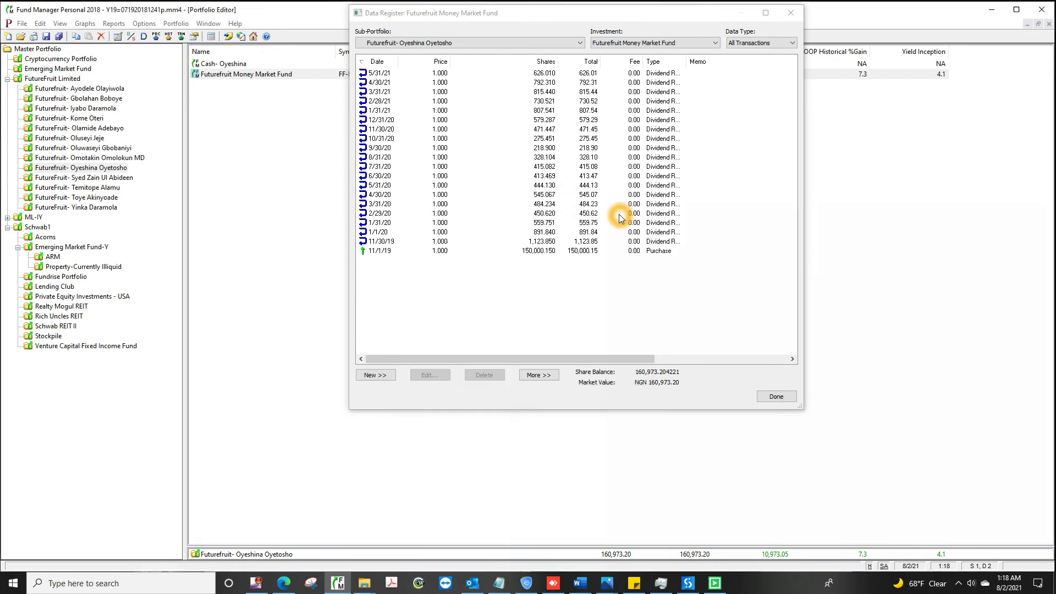
left_click(776, 396)
Step: For the tenth investor, reinvest the 5/31/21 dividend and add a 6/30/2021 distribution
left_click(85, 179)
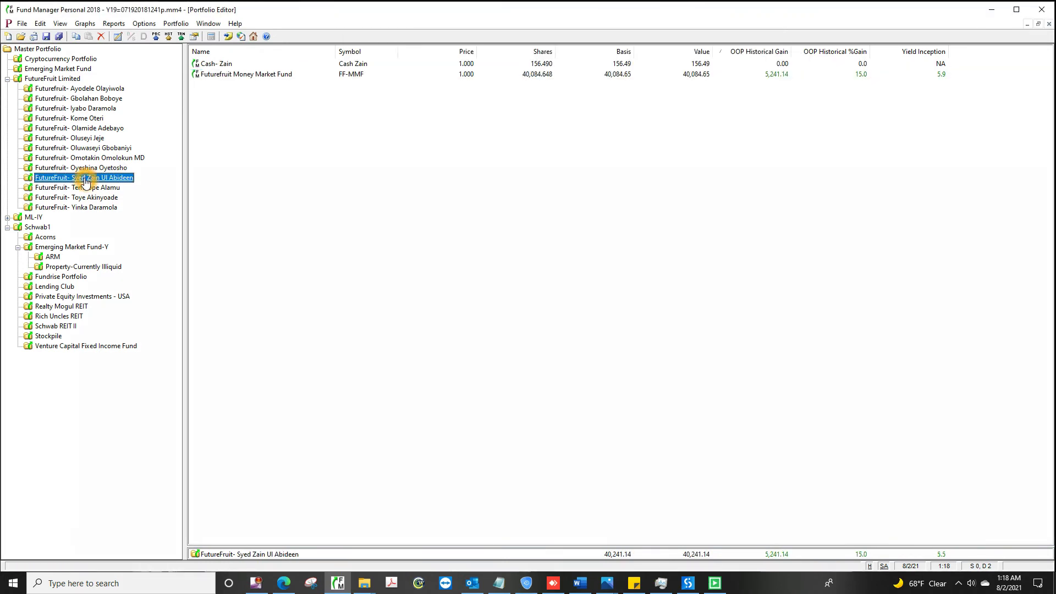
double_click(569, 74)
double_click(679, 72)
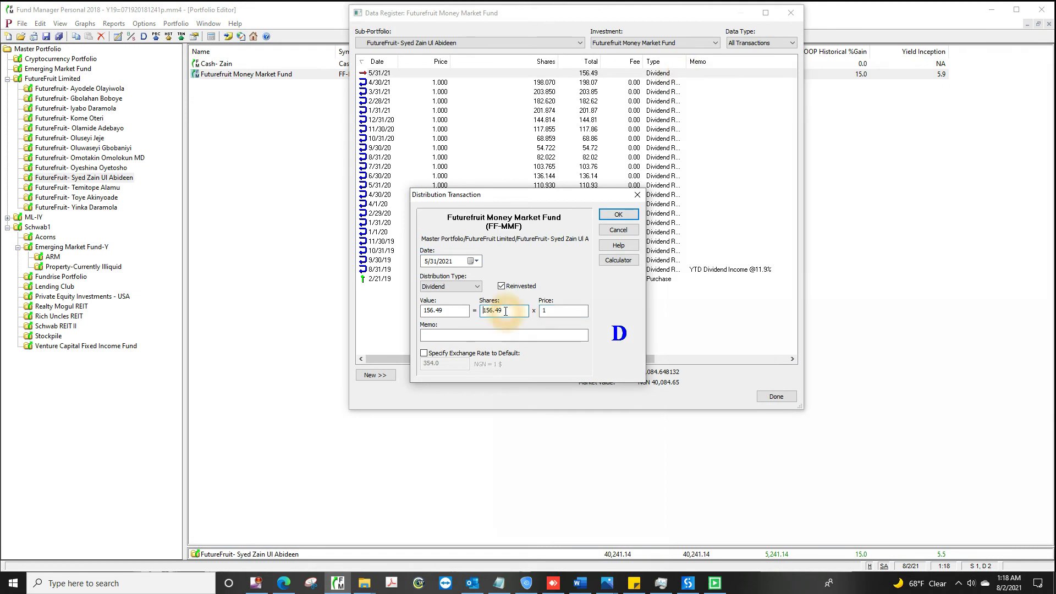
left_click(498, 311)
left_click(618, 215)
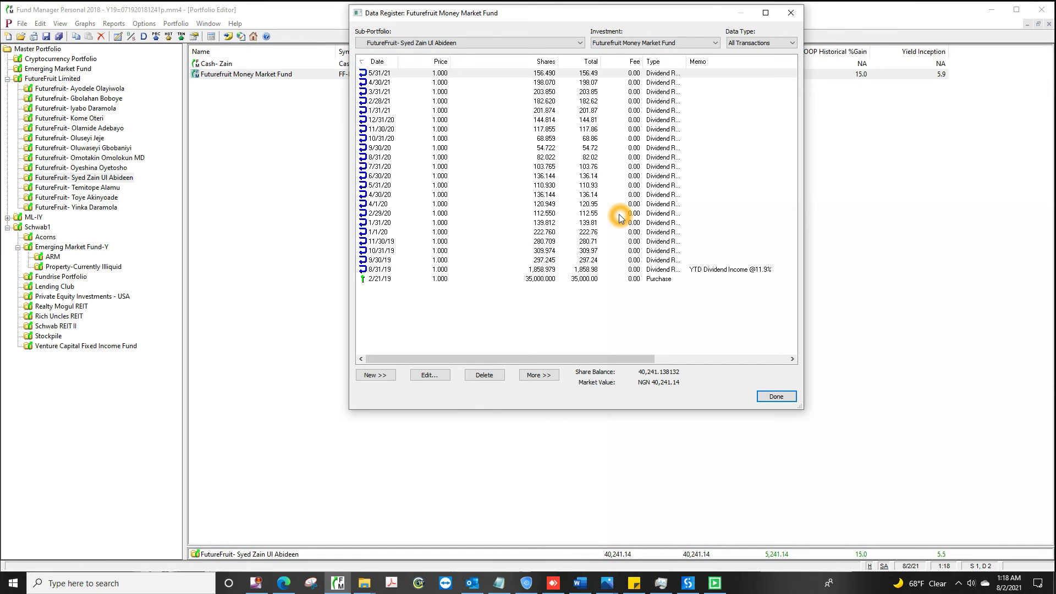
key("alt+n")
left_click(401, 424)
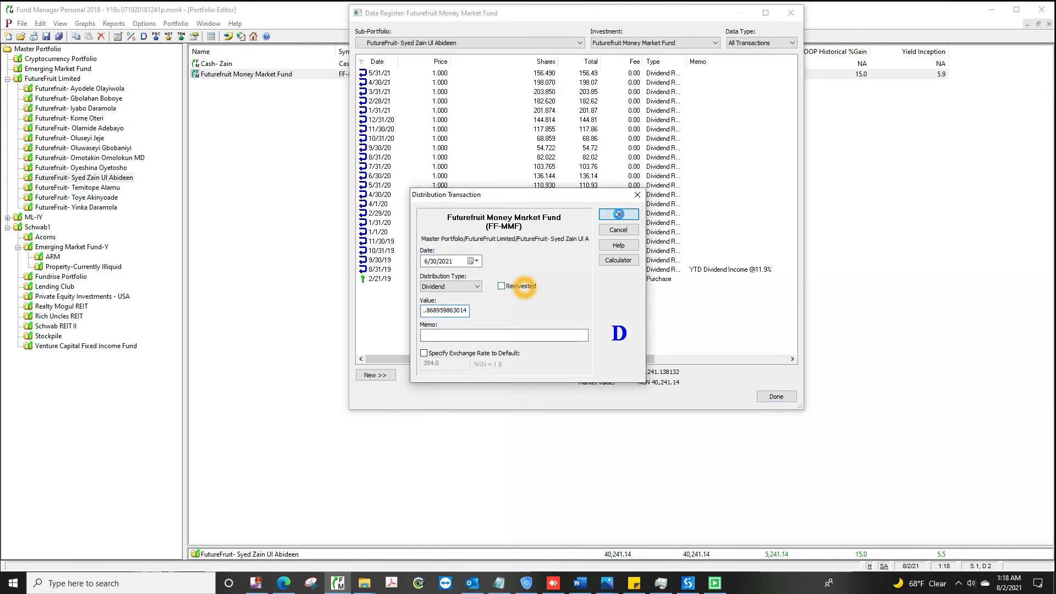
left_click(618, 214)
left_click(777, 399)
Step: For the eleventh investor, reinvest the May dividend and record the June 30, 2021 distribution
left_click(79, 187)
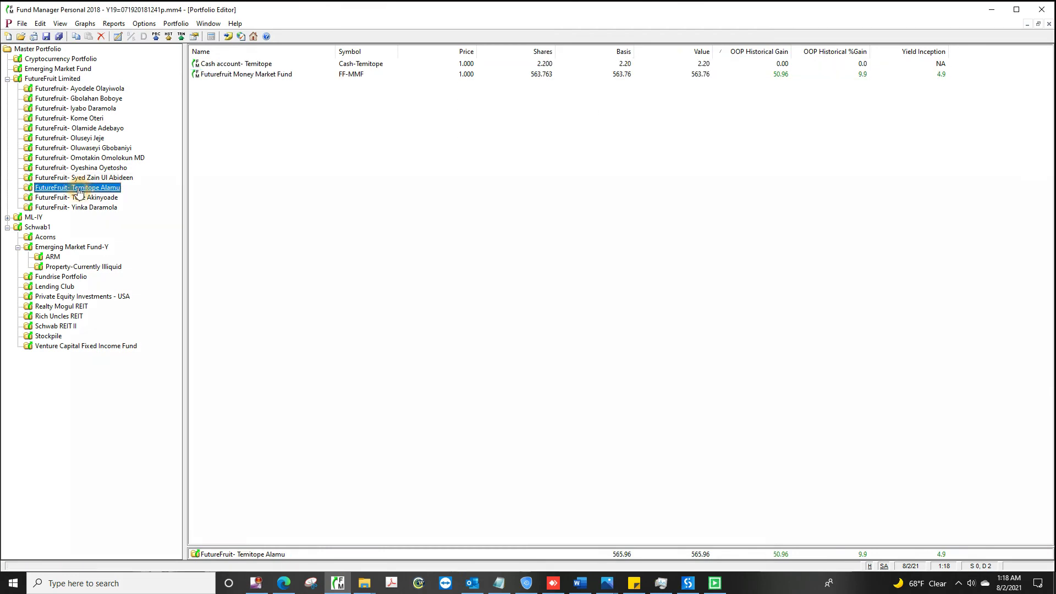
double_click(568, 74)
double_click(681, 74)
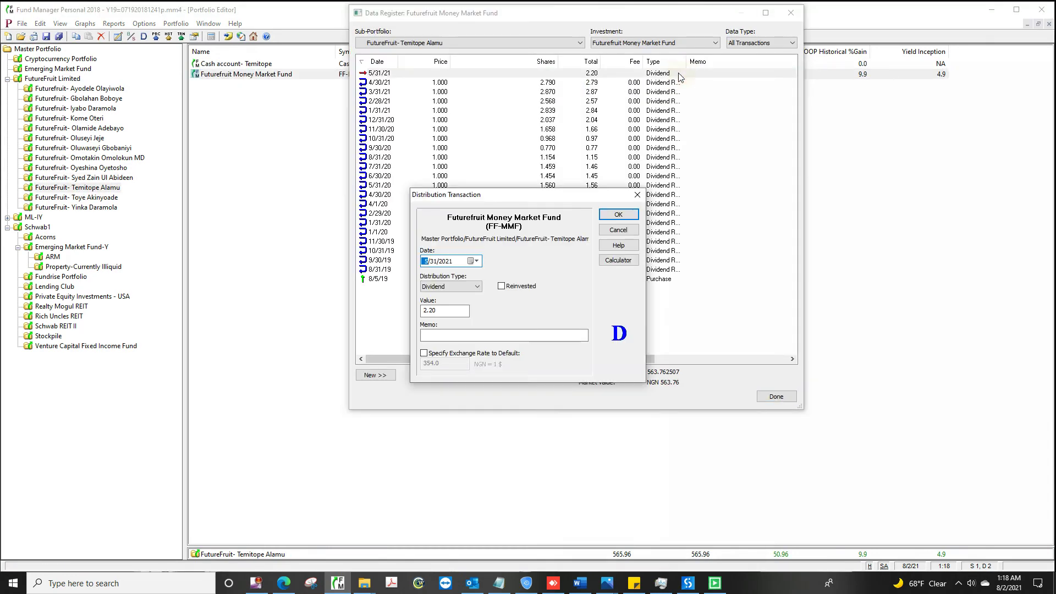
left_click(506, 312)
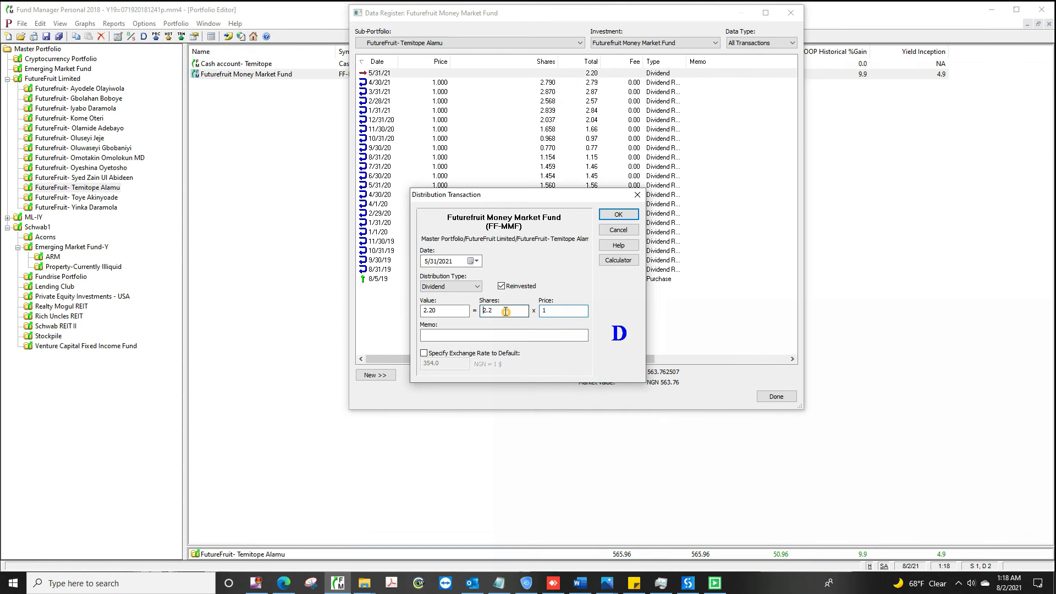
left_click(619, 216)
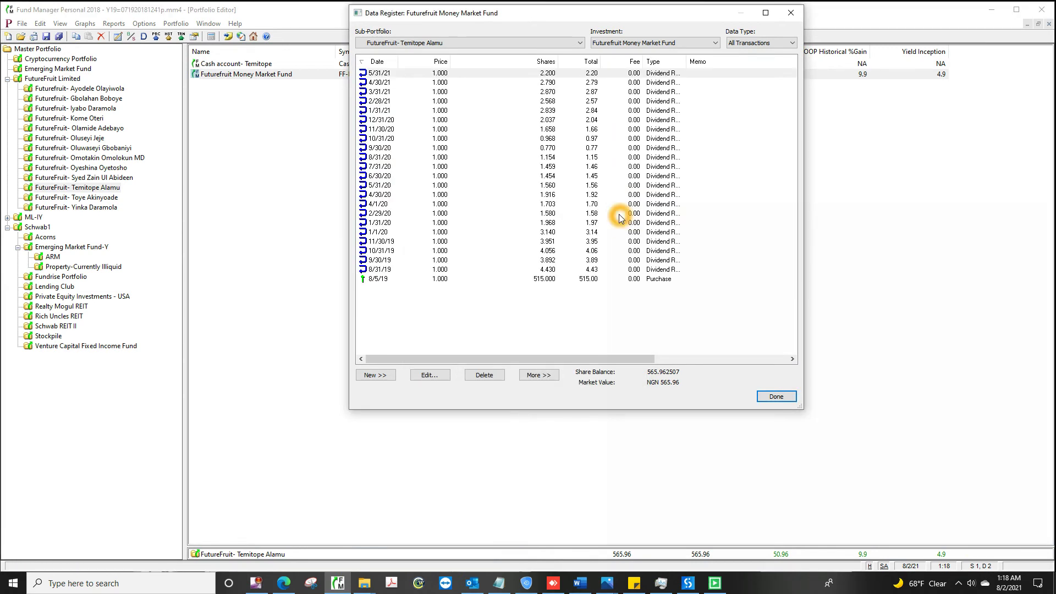
key("alt+n")
left_click(401, 423)
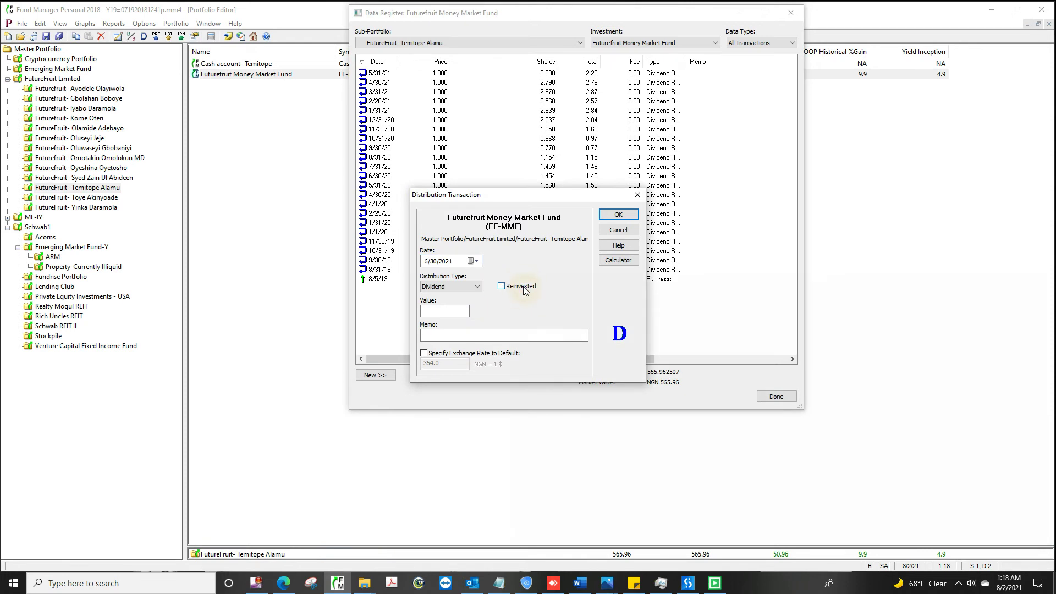
left_click(619, 214)
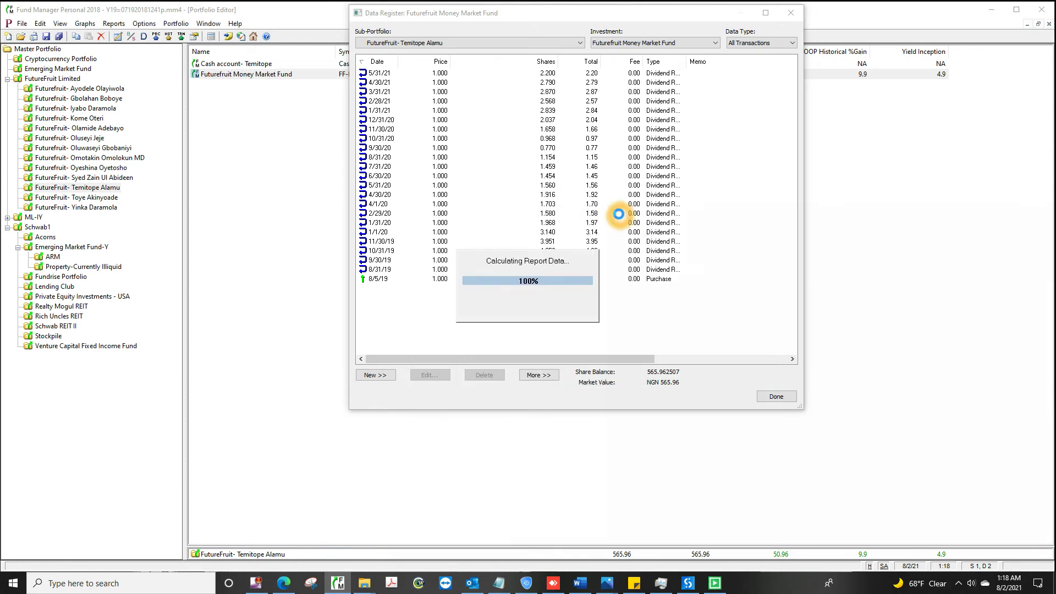
left_click(777, 397)
Step: Reinvest the twelfth investor's 5/31/21 dividend as 828.31 shares and add a cash 6/30/2021 dividend
left_click(78, 199)
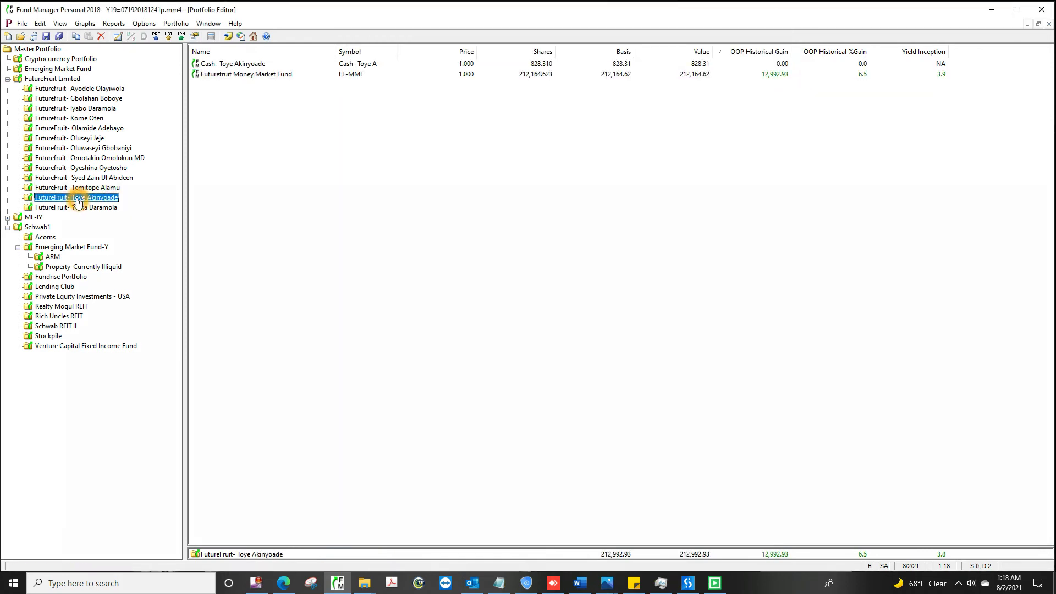
double_click(573, 77)
left_click(681, 77)
double_click(680, 77)
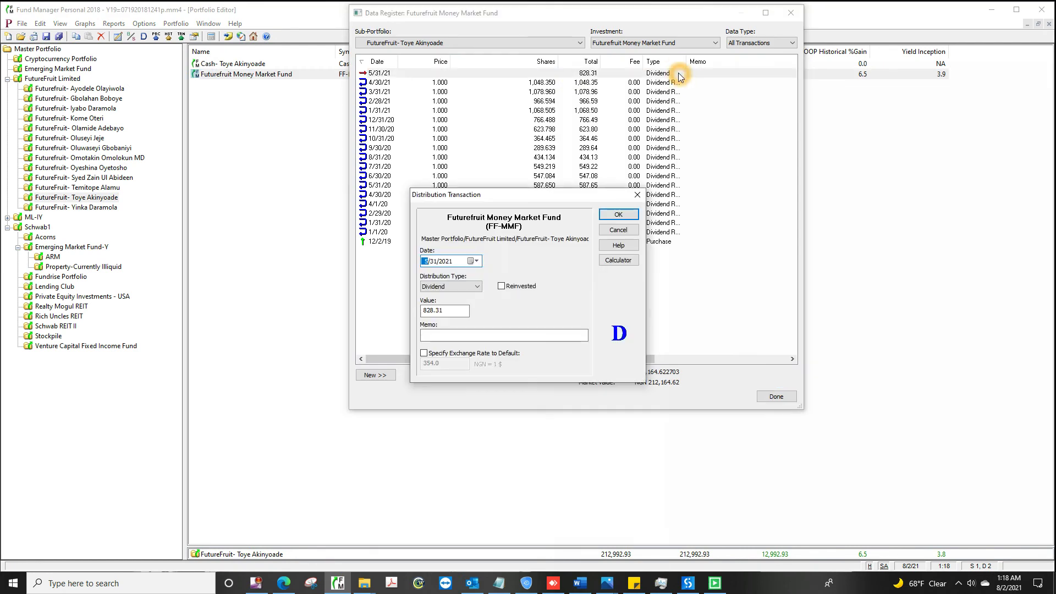
left_click(505, 312)
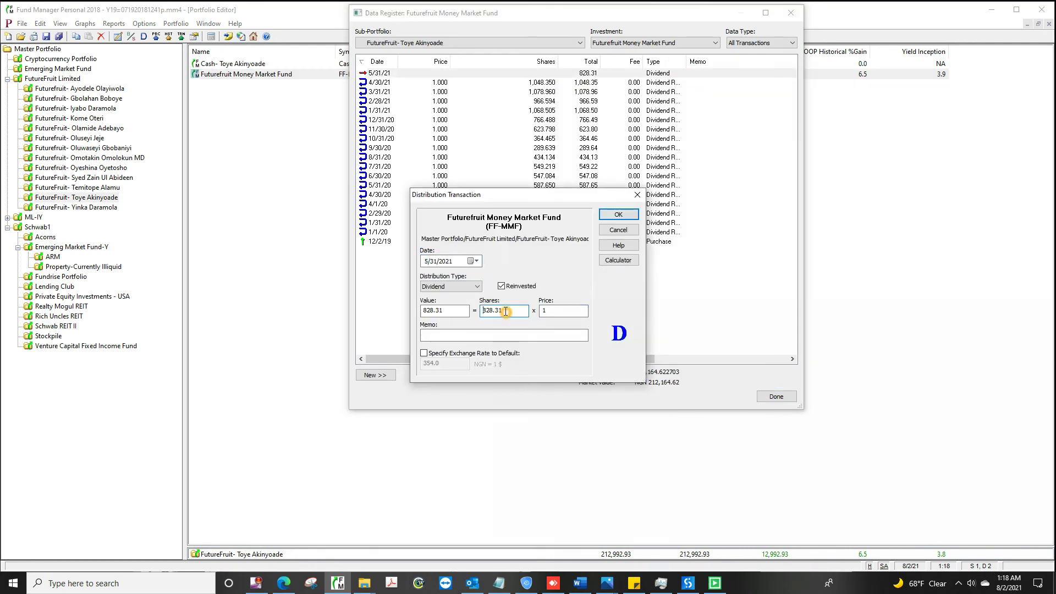
left_click(619, 215)
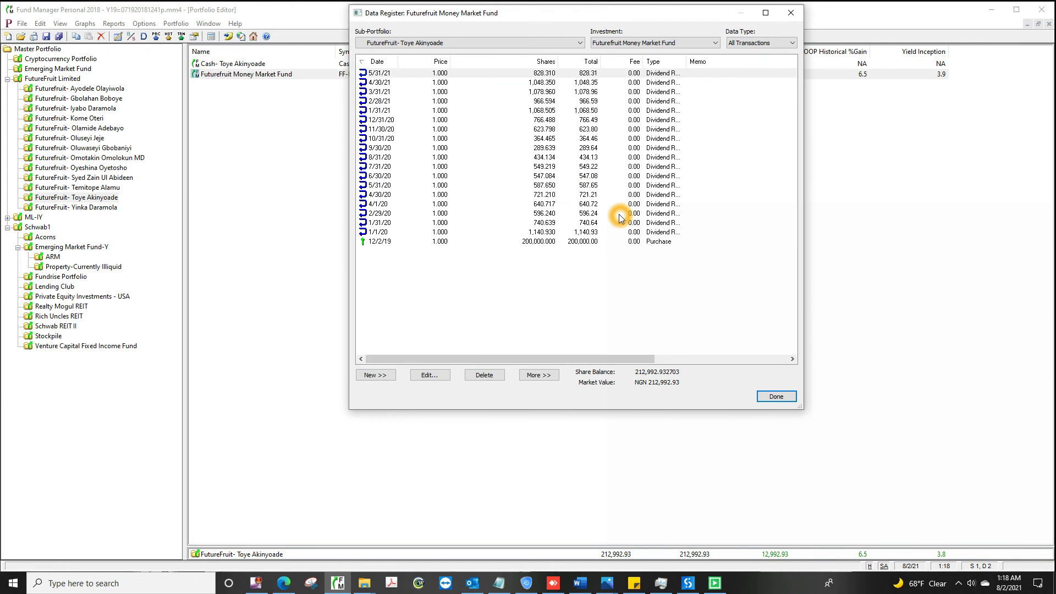
left_click(375, 375)
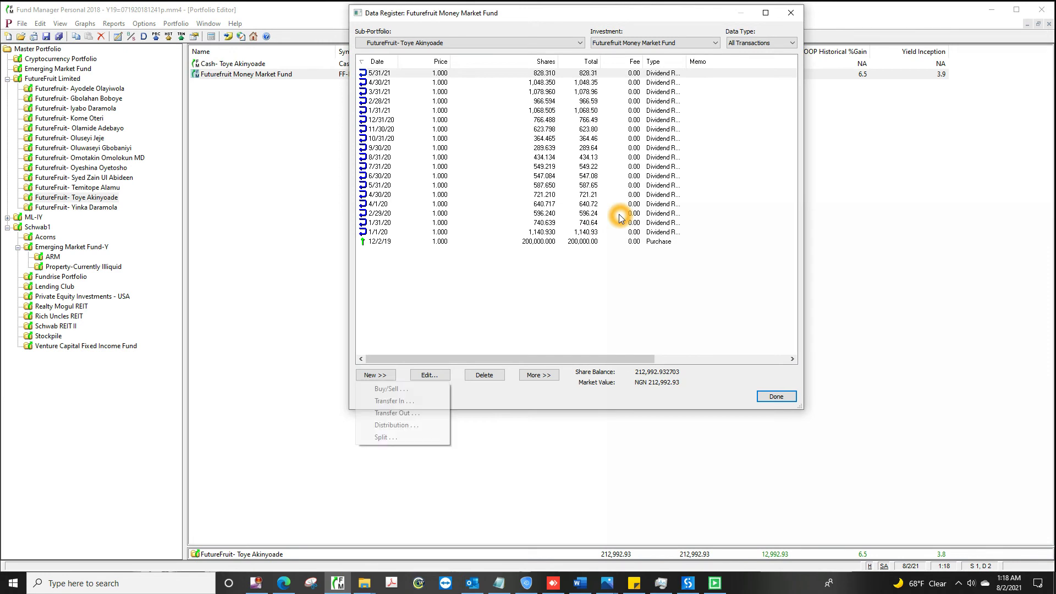
left_click(404, 427)
left_click(526, 291)
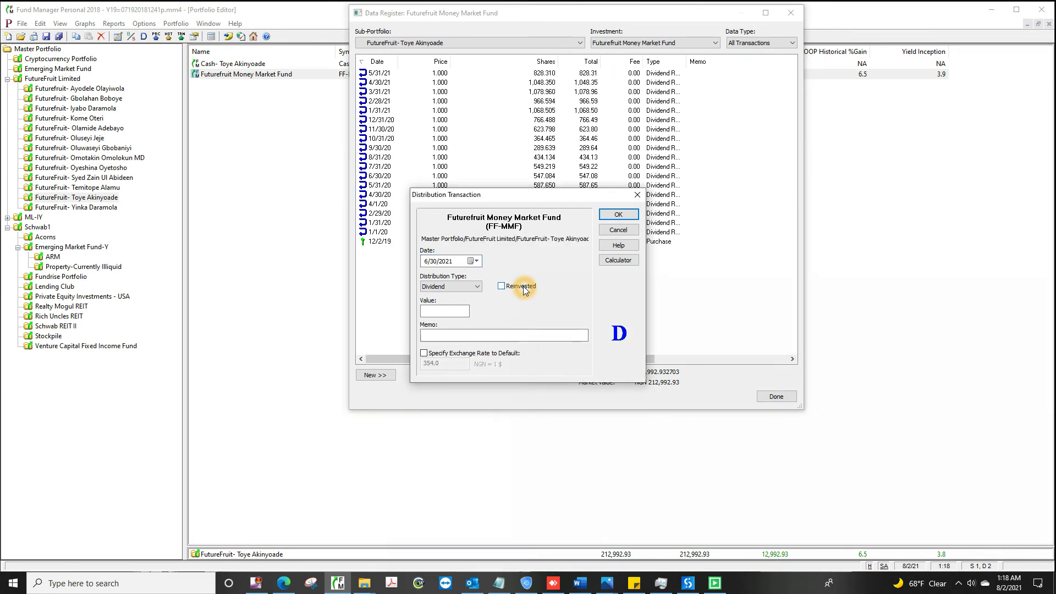
left_click(618, 214)
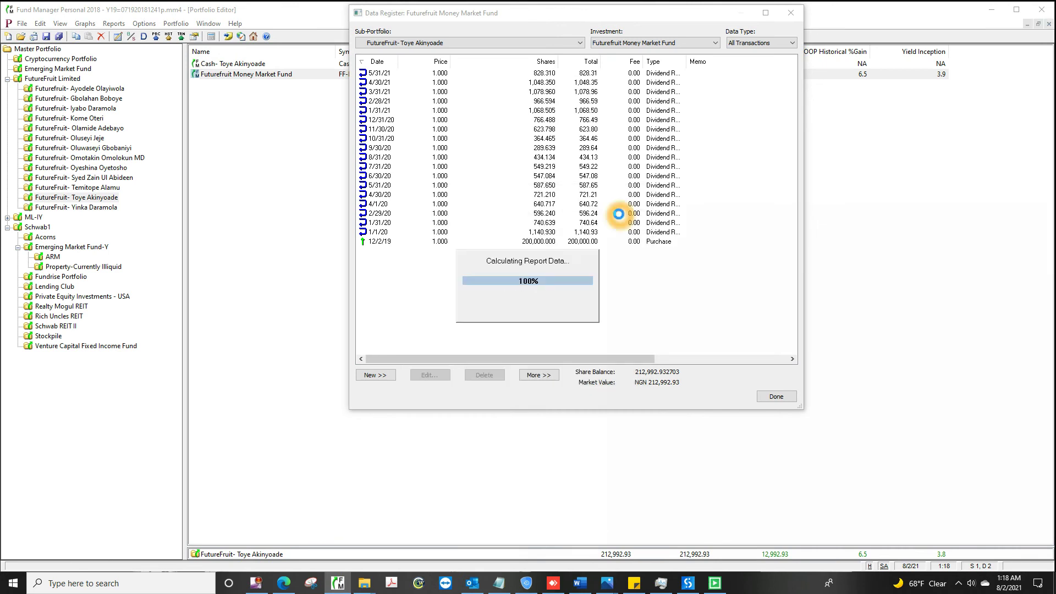
left_click(776, 396)
Step: Reinvest the last investor's 5/31/21 dividend as 222.38 shares and add a 6/30/2021 dividend
left_click(77, 208)
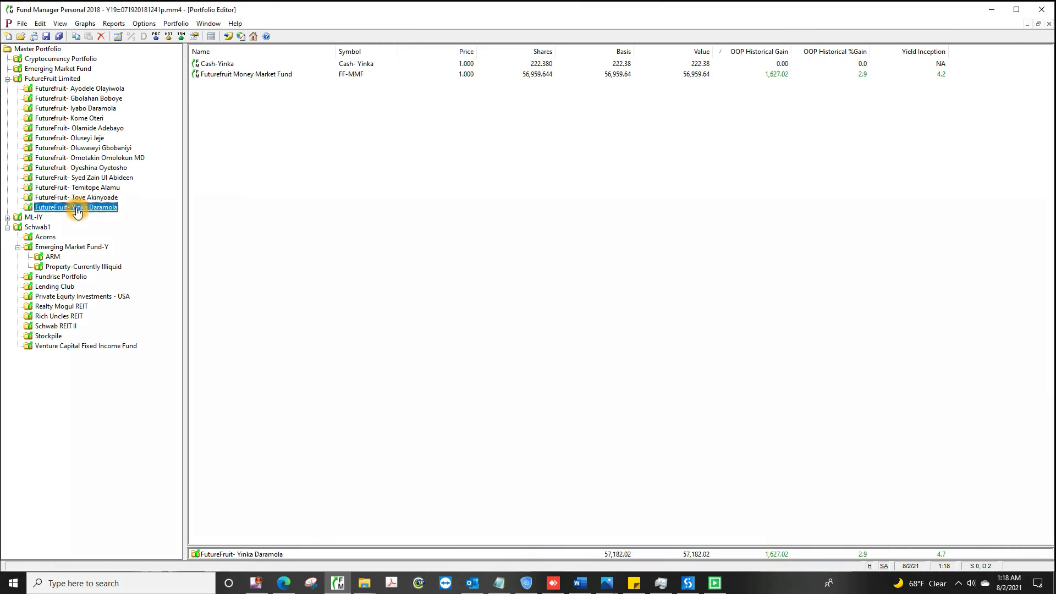
double_click(569, 74)
double_click(680, 77)
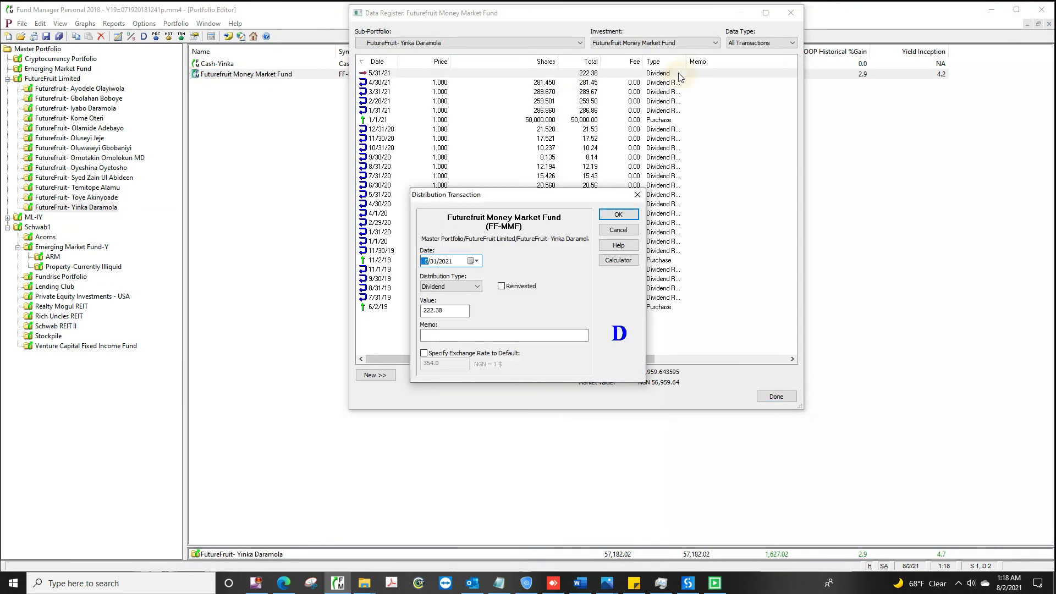
left_click(505, 312)
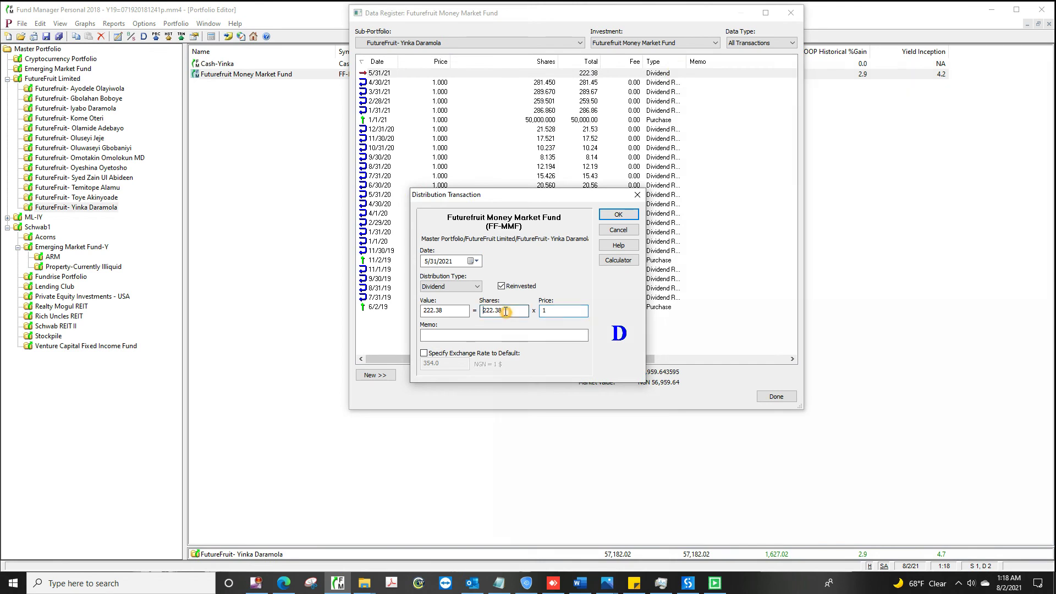
left_click(618, 215)
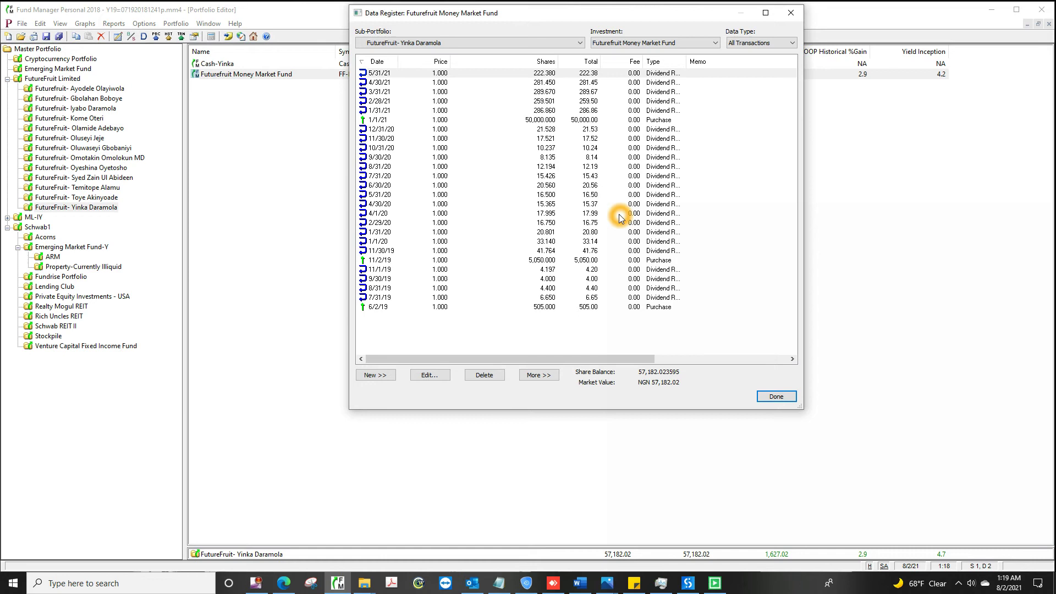
key("alt+n")
left_click(401, 424)
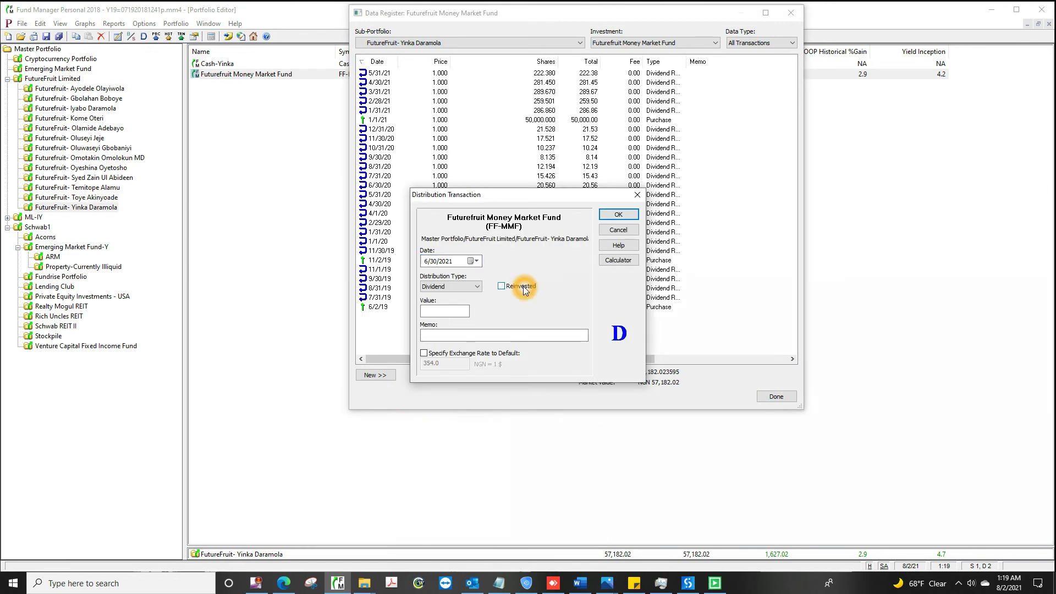
left_click(618, 215)
left_click(775, 396)
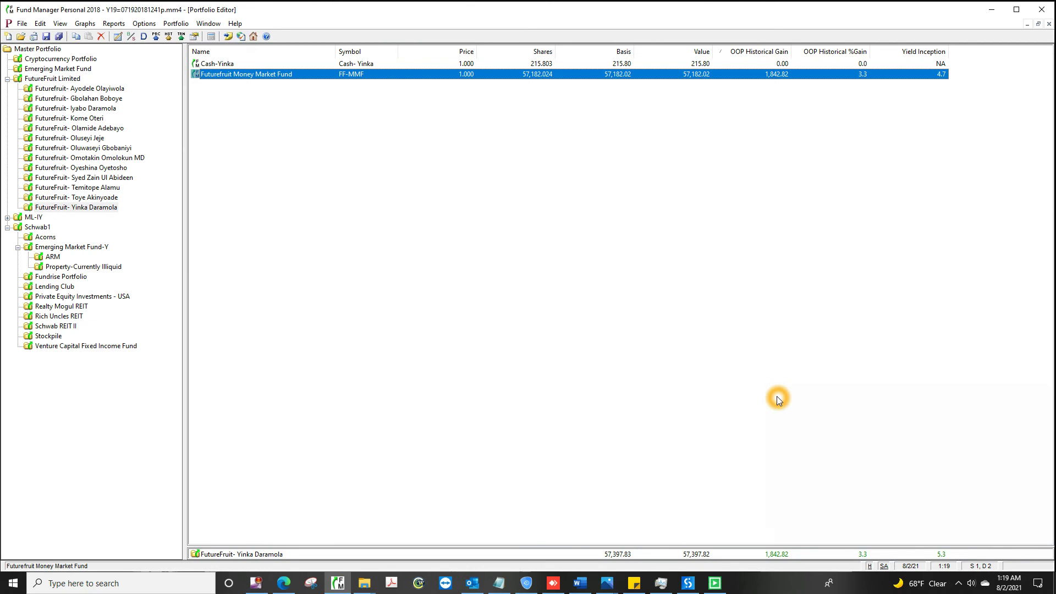
left_click(71, 89)
Step: Save the first investor's 6/30/2021 Portfolio Value report as a PDF in the 06.30.2021 folder
left_click(114, 23)
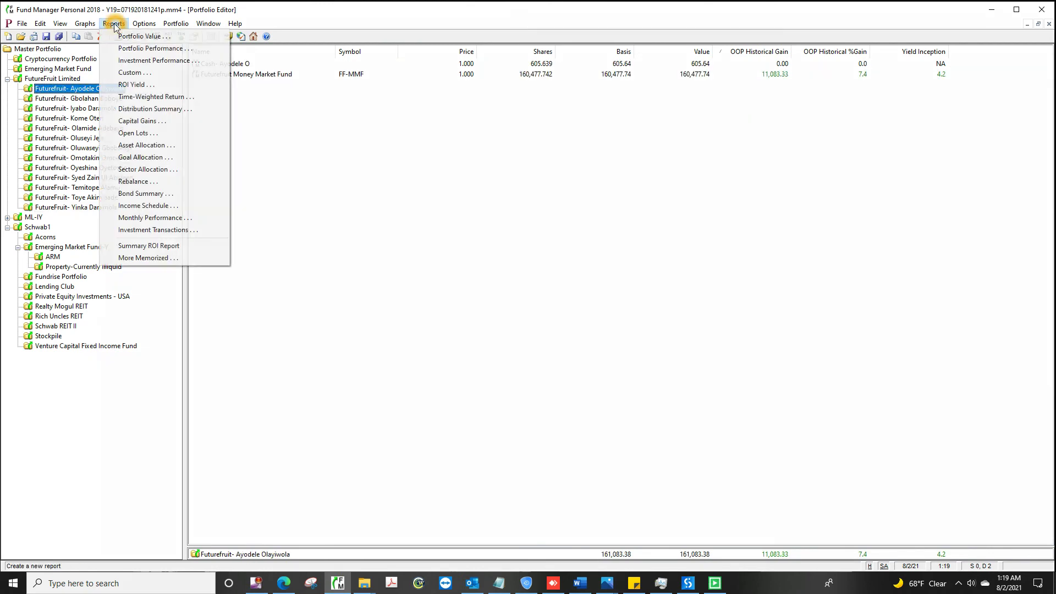
left_click(166, 36)
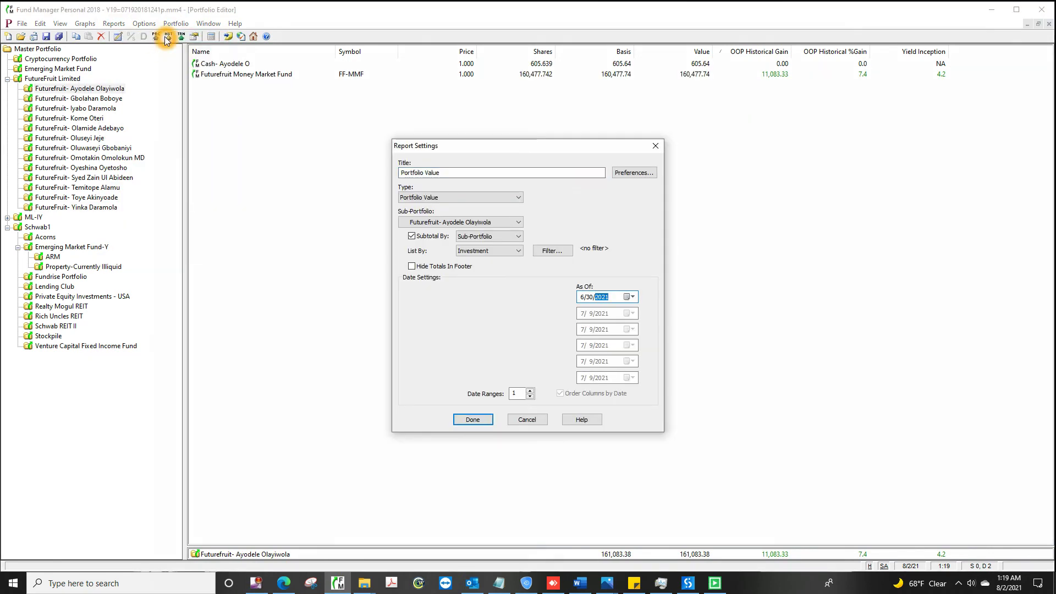
left_click(473, 420)
key("ctrl+p")
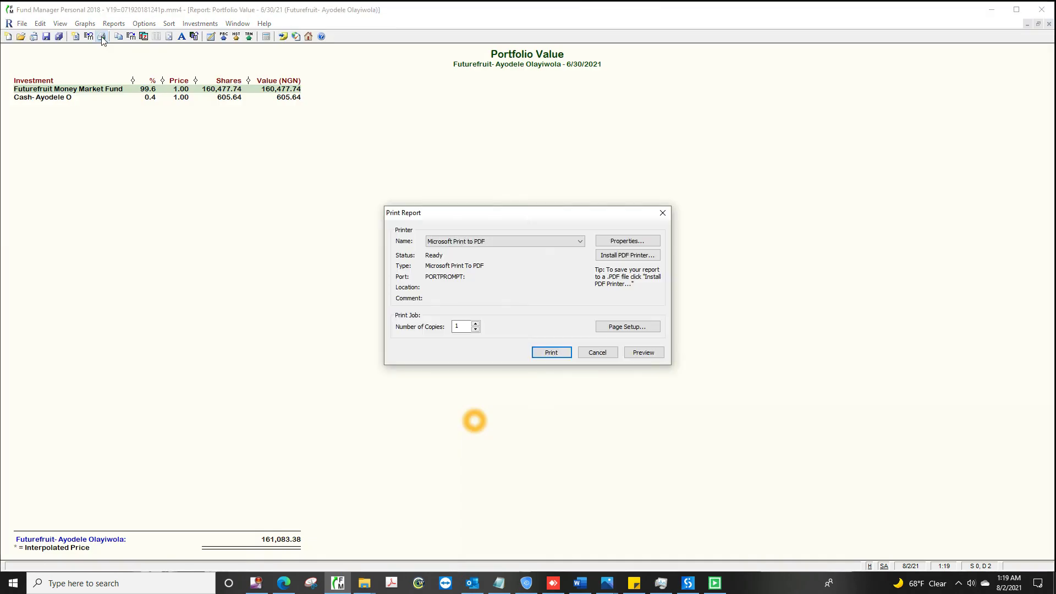
left_click(553, 352)
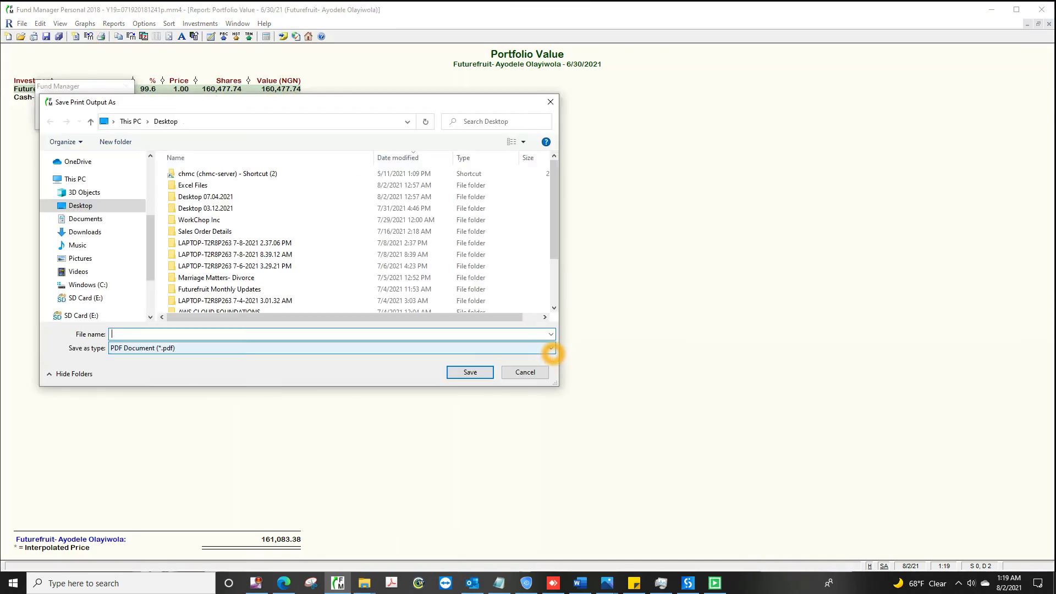
type("C:\\Users\\YINKA\\Desktop\\Futurefruit Monthly Up")
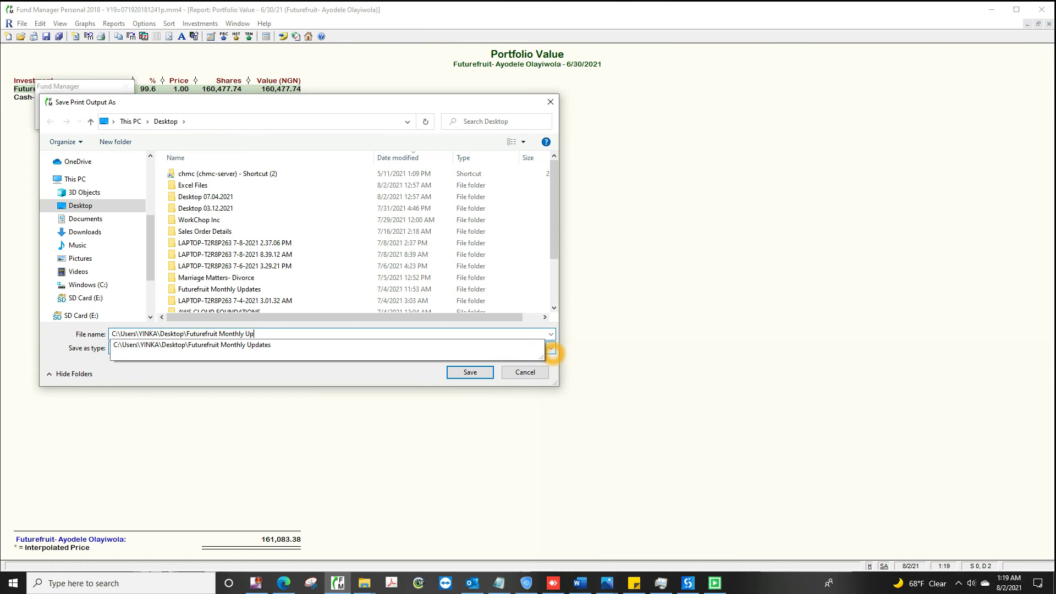
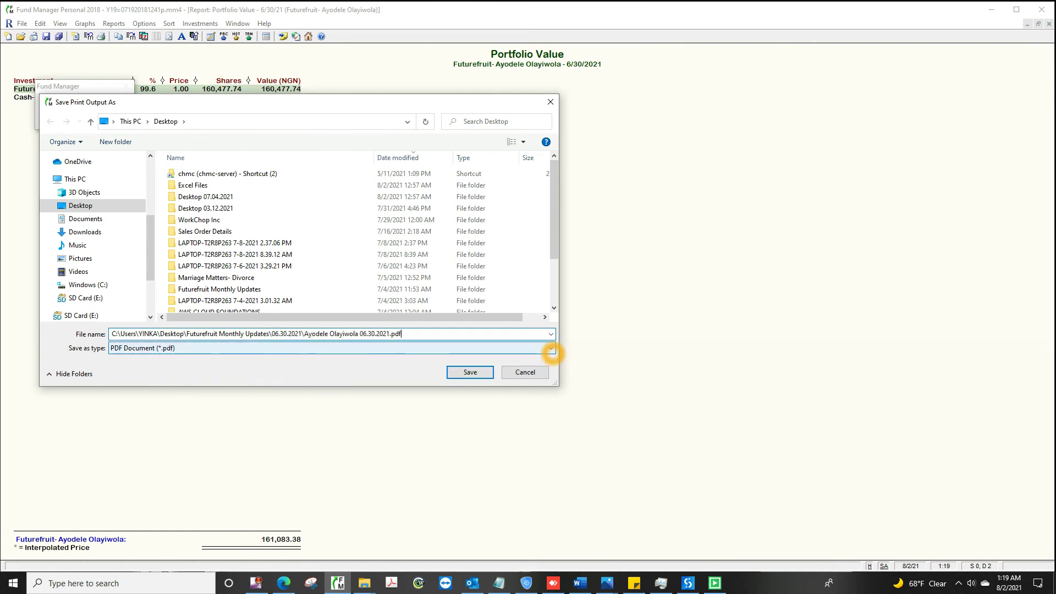
left_click(470, 373)
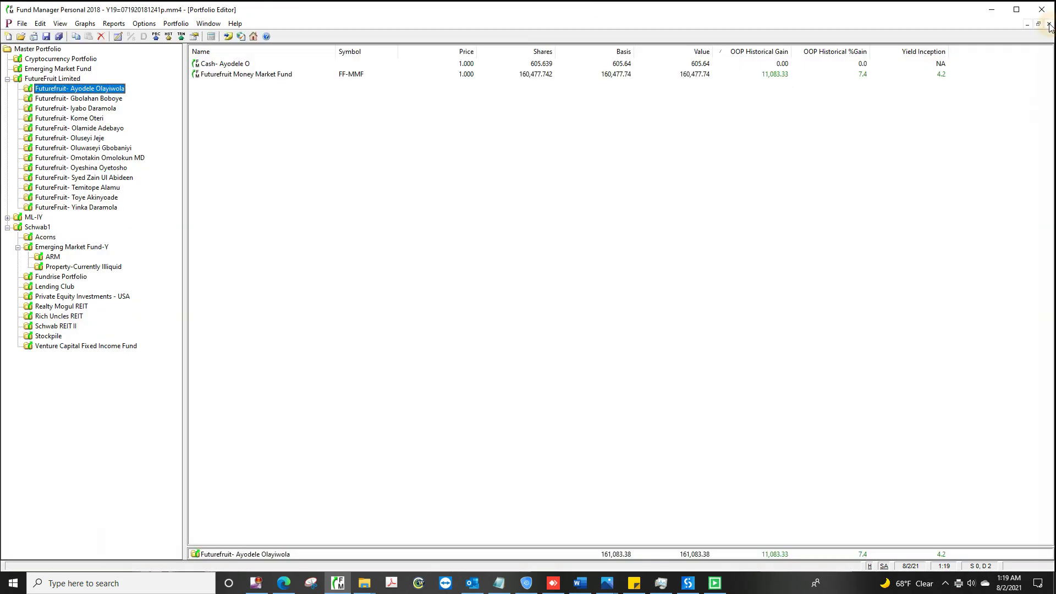
Step: Print the second investor's Portfolio Value report to a PDF named after them in 06.30.2021
left_click(81, 99)
left_click(114, 23)
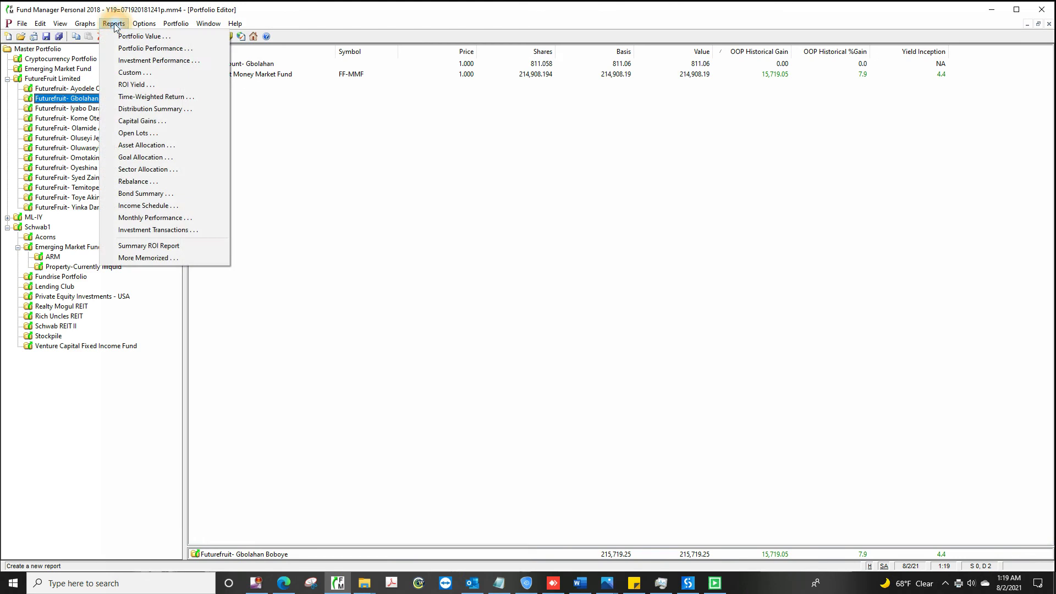
left_click(165, 36)
left_click(473, 419)
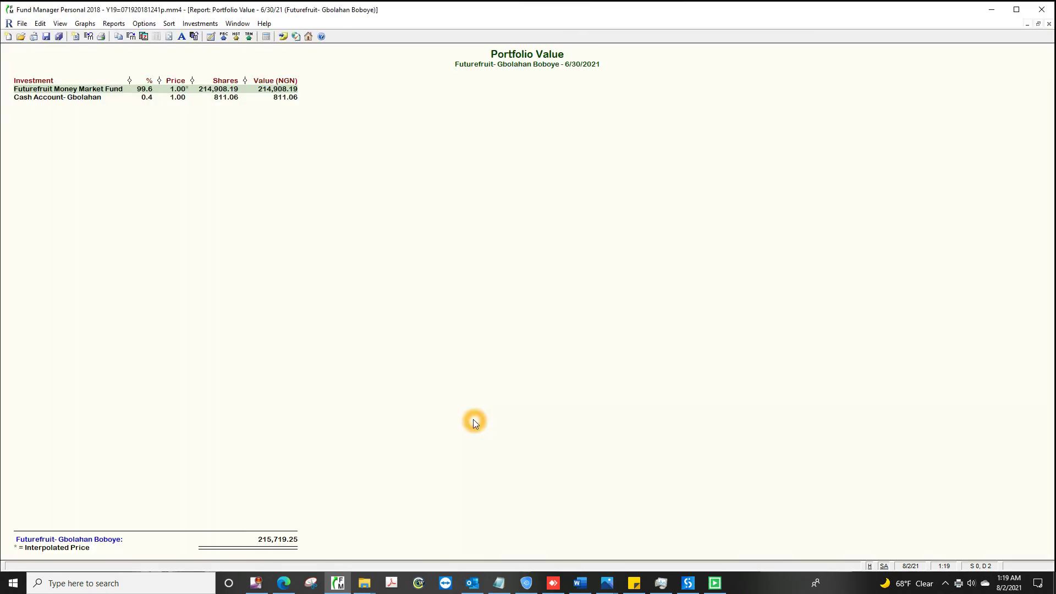
left_click(101, 36)
left_click(551, 352)
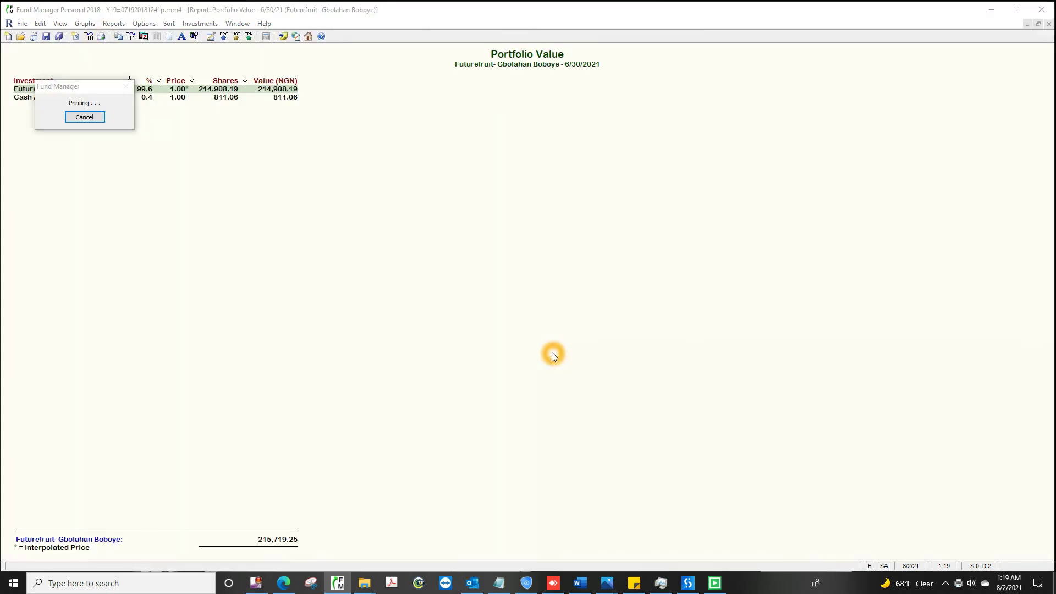
type("C:\\Users\\YINKA\\Desktop\\Futurefruit ")
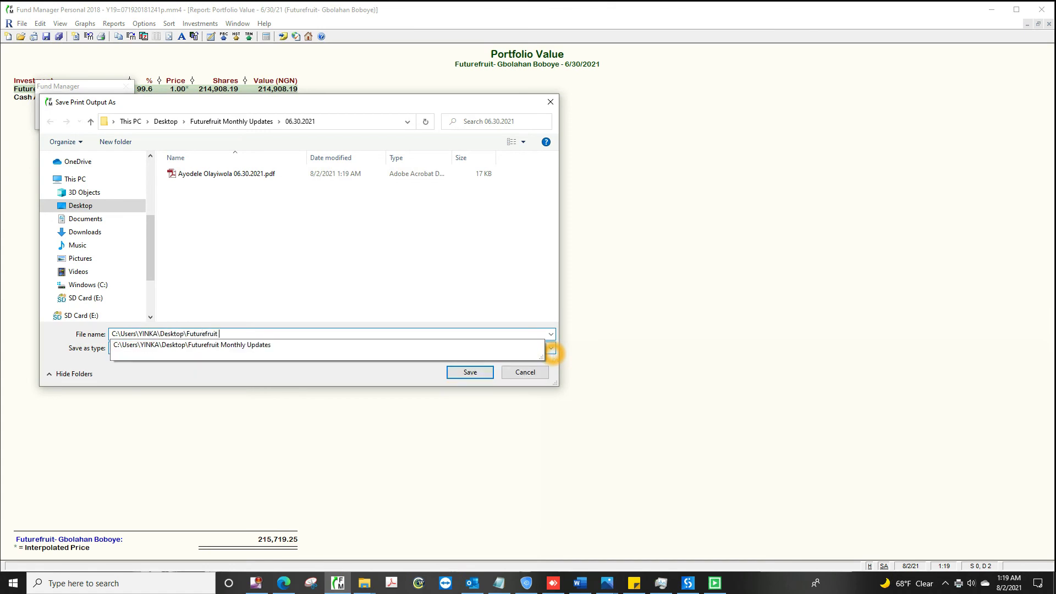
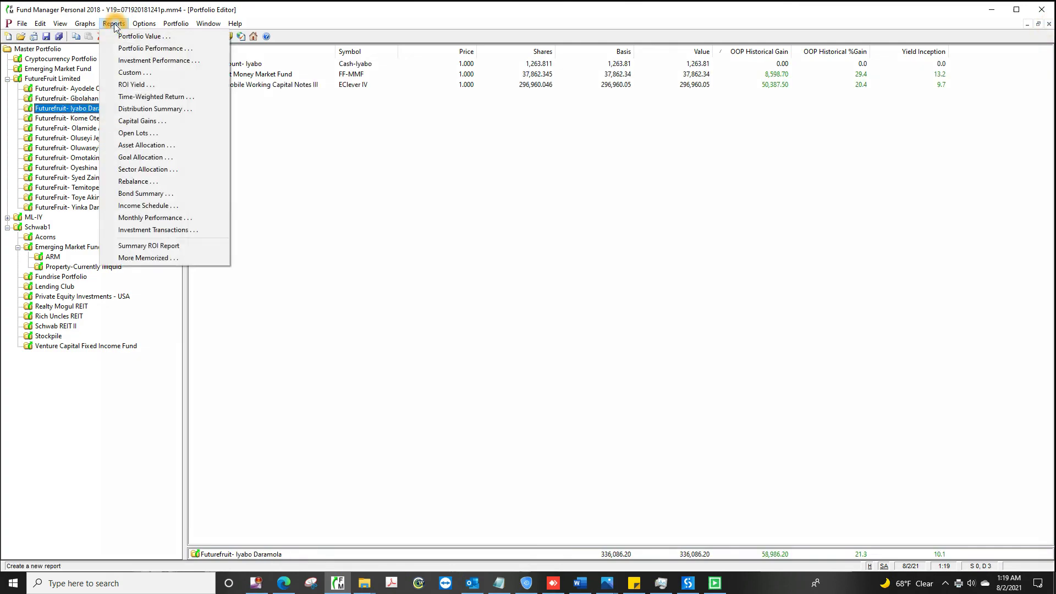
Step: Save the third investor's Portfolio Value report as a PDF in the 06.30.2021 folder
left_click(163, 37)
left_click(163, 36)
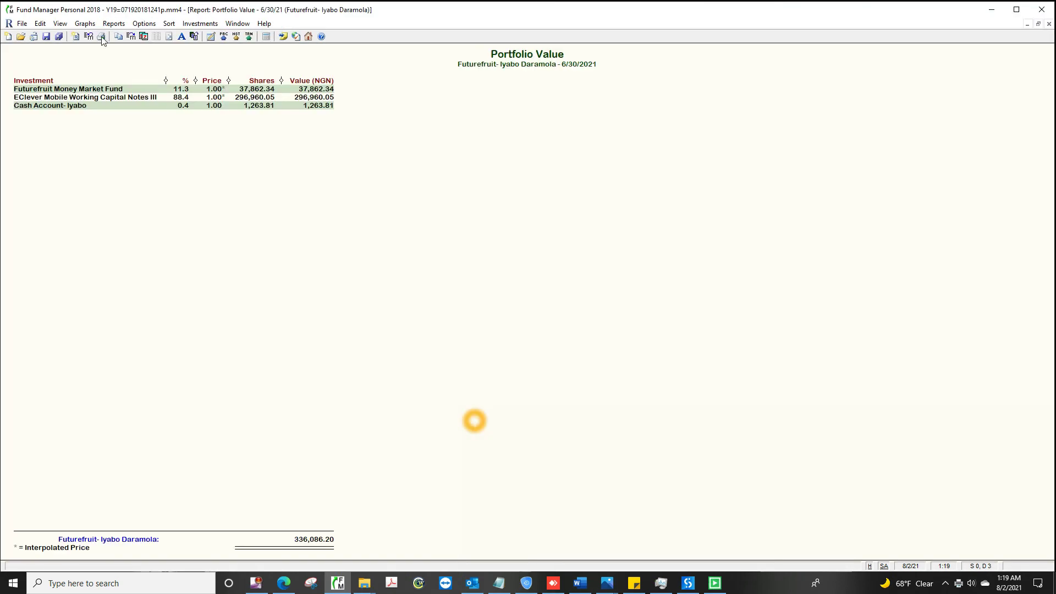
left_click(101, 36)
left_click(550, 352)
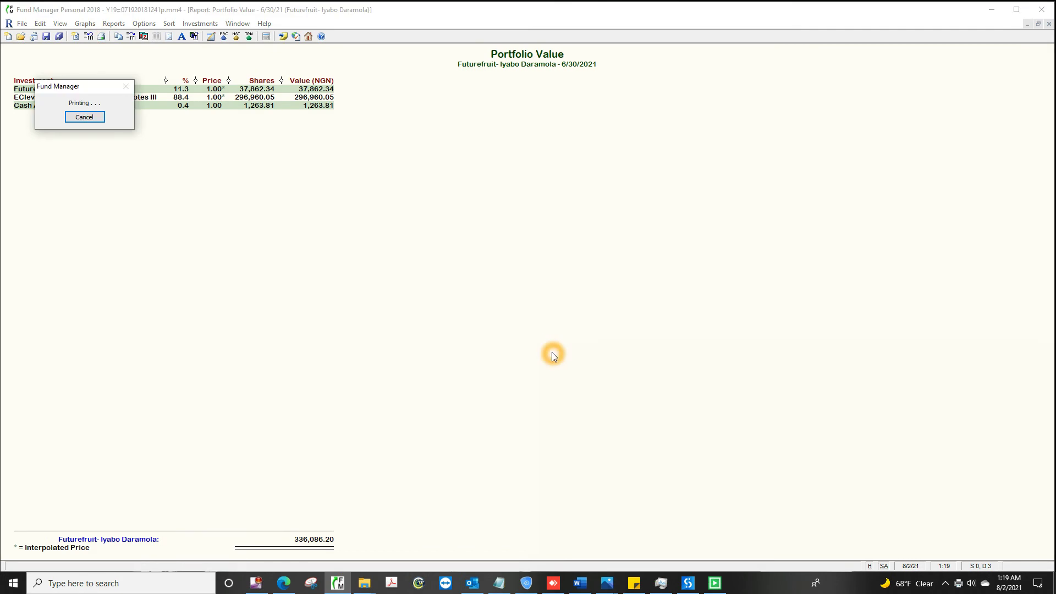
type("C:\\Users\\YINKA\\Desktop\\Futu")
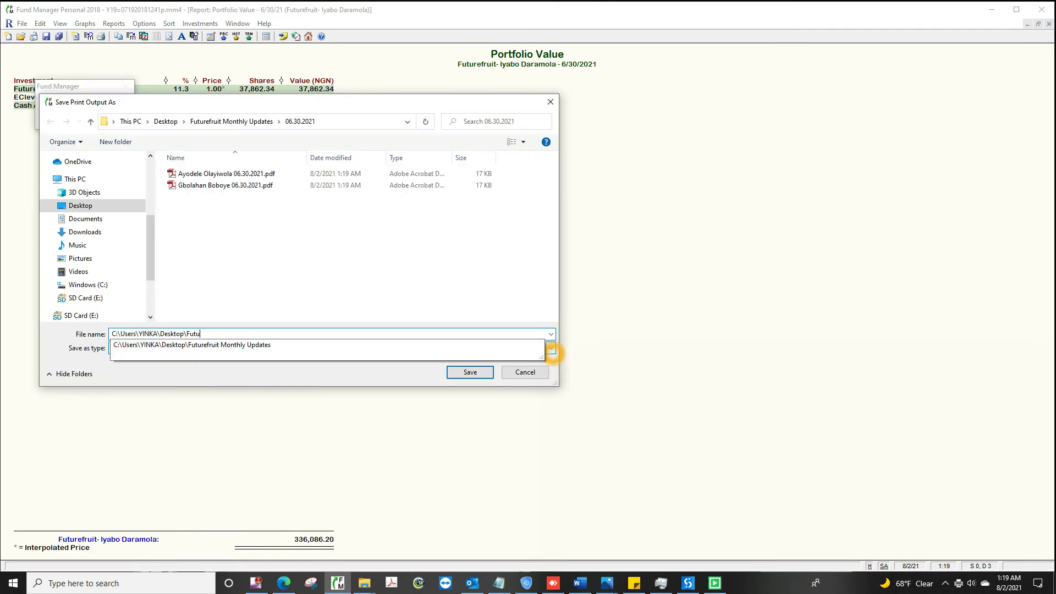
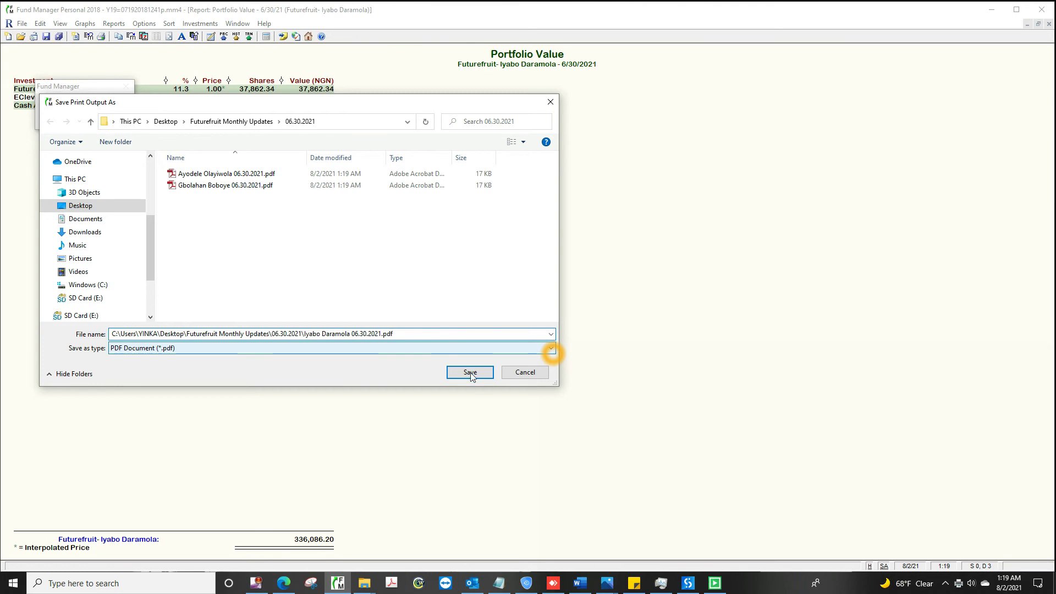
left_click(471, 373)
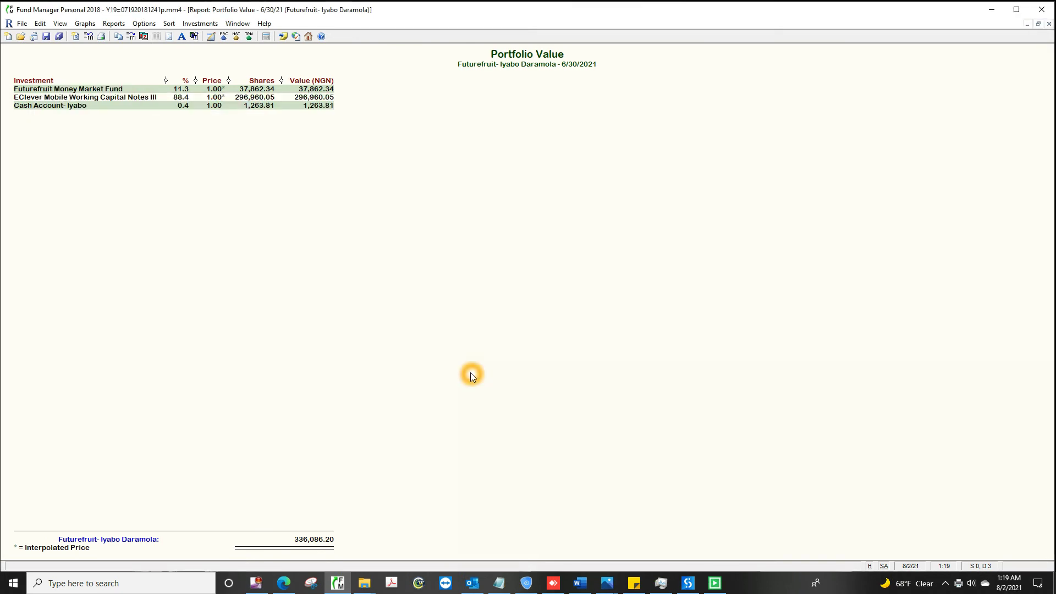
left_click(1049, 24)
left_click(70, 118)
left_click(113, 23)
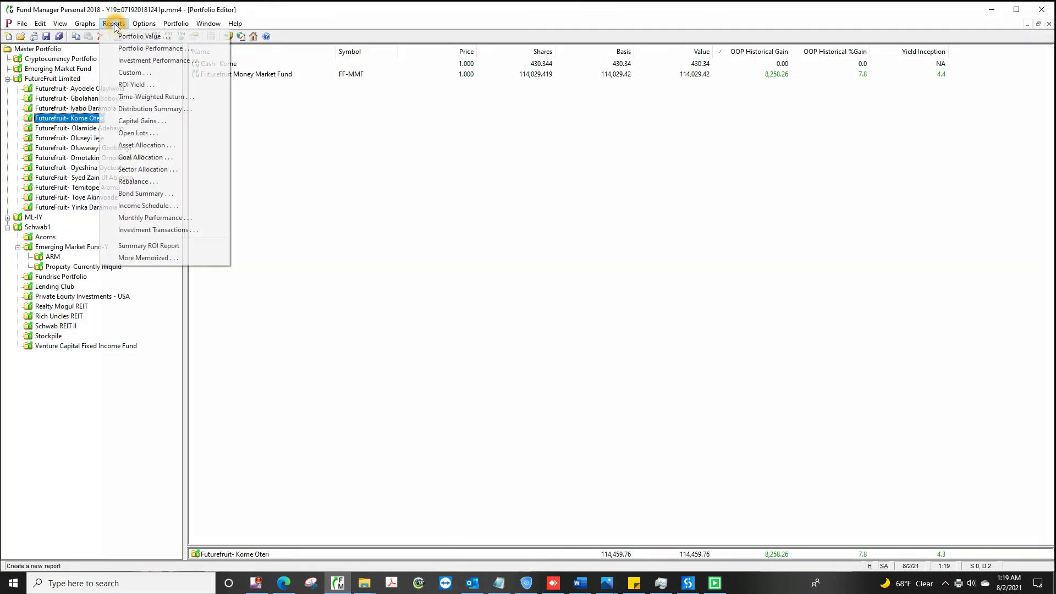
Step: Save the fourth investor's 6/30/2021 Portfolio Value report as a PDF in the 06.30.2021 folder
left_click(165, 36)
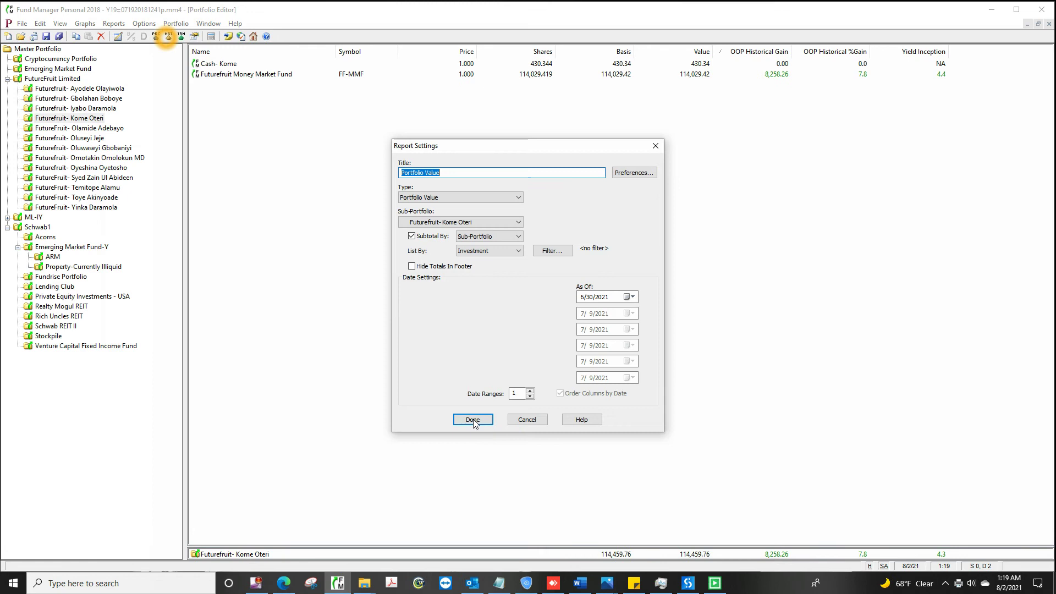
left_click(471, 420)
left_click(101, 36)
left_click(550, 351)
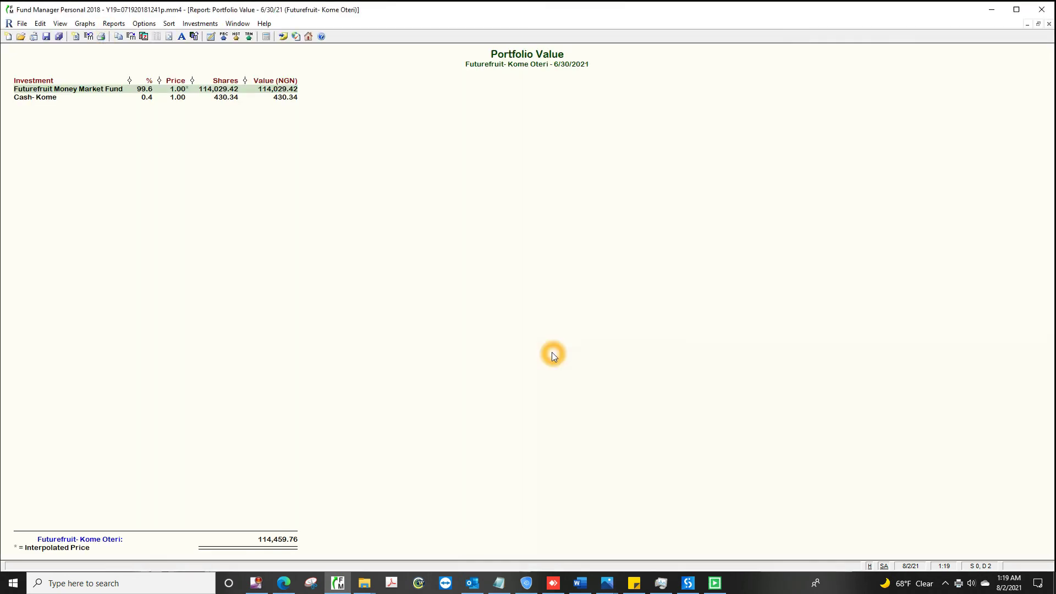
type("C:\\Users\\YINKA\\D")
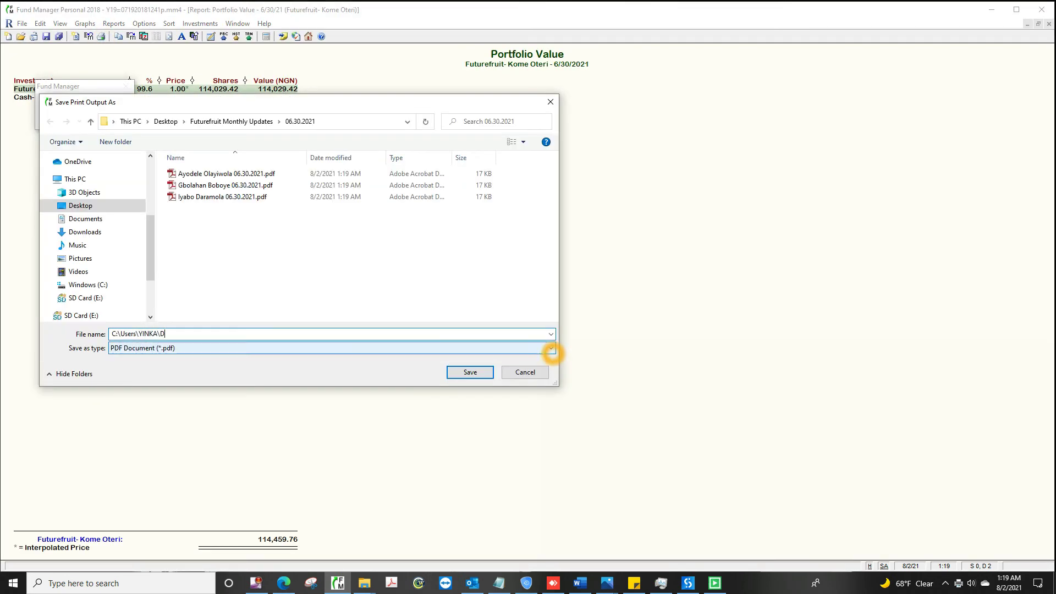
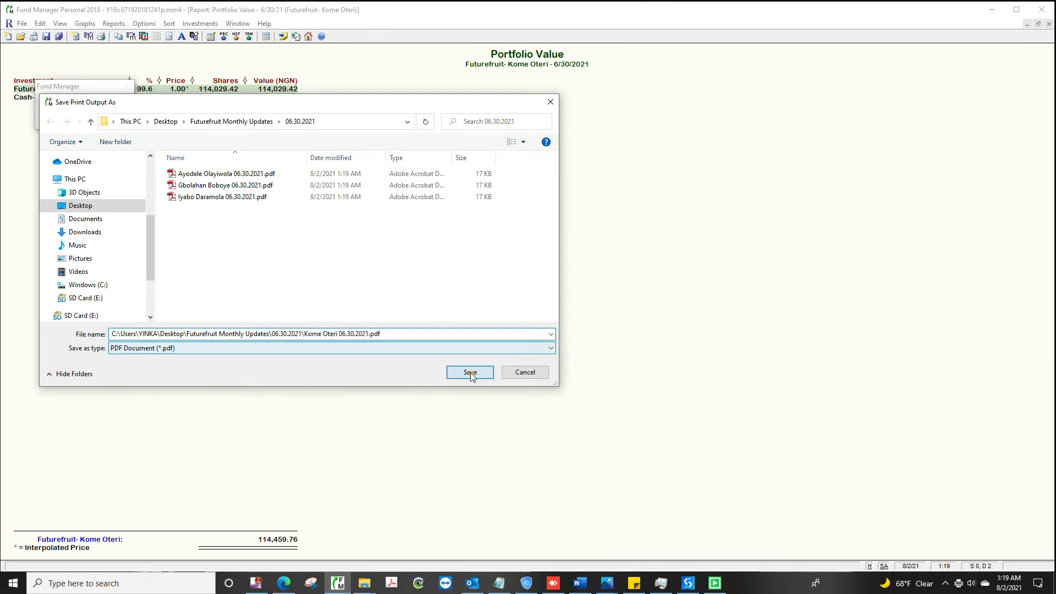
left_click(470, 372)
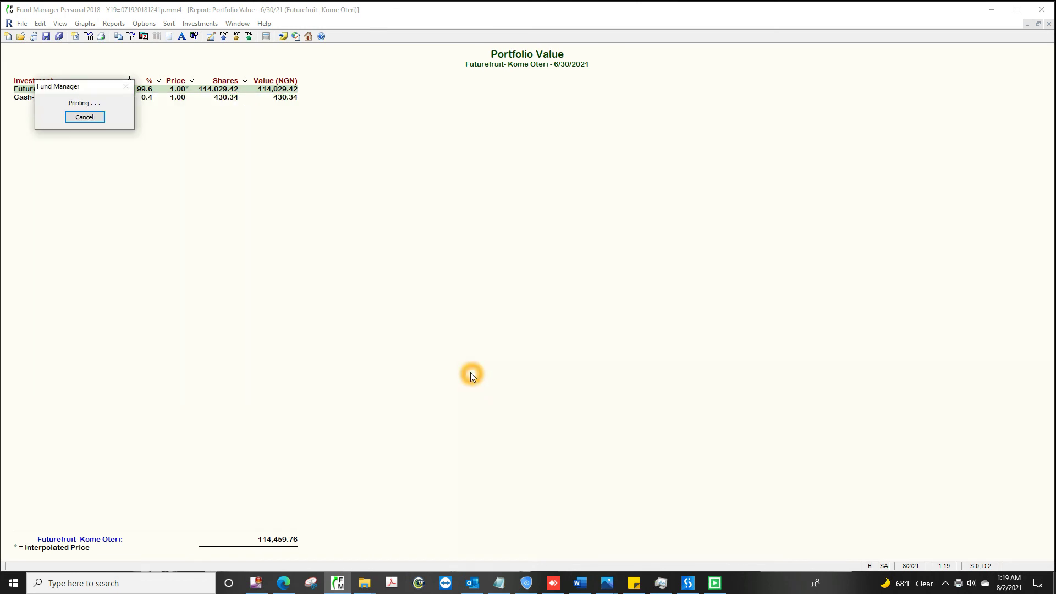
left_click(1049, 24)
Step: Save the fifth investor's 6/30/2021 Portfolio Value PDF, named with the investor and date
left_click(80, 128)
left_click(114, 23)
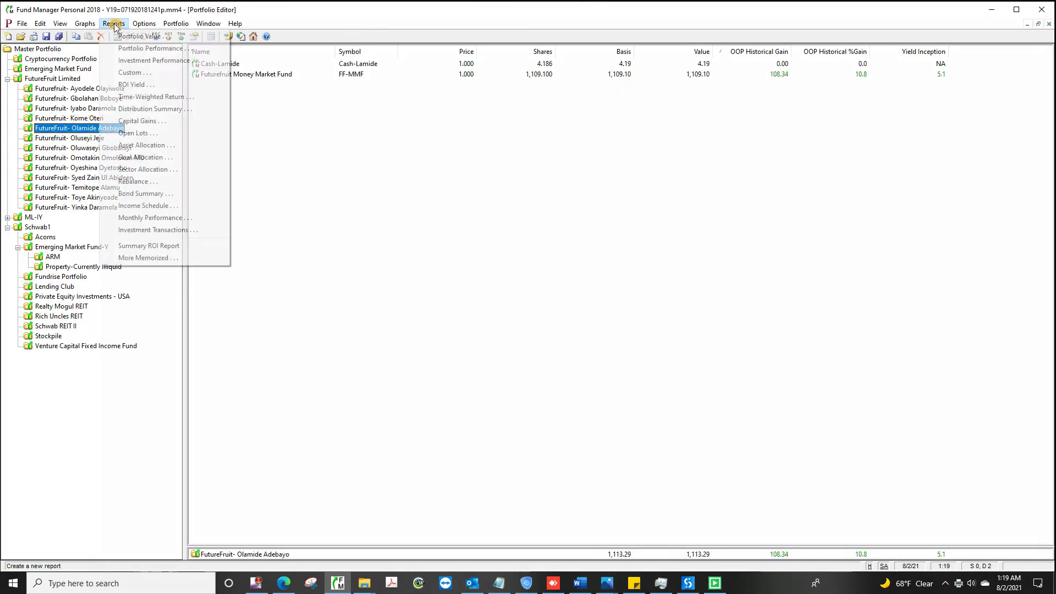
left_click(165, 36)
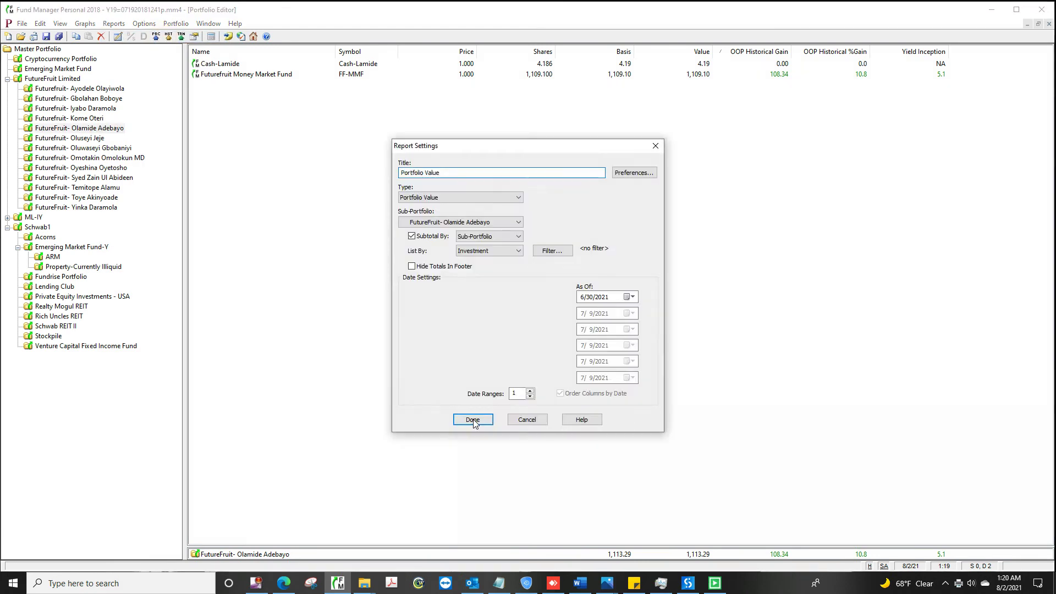
left_click(472, 421)
left_click(102, 36)
left_click(551, 353)
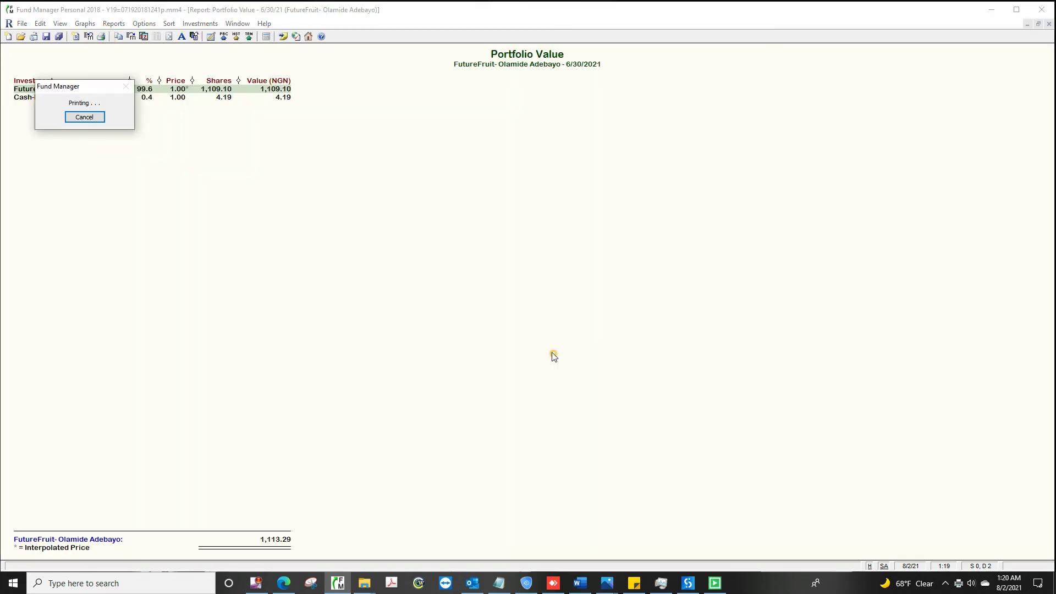
type("C:\\Users\\YINKA\\Desktop")
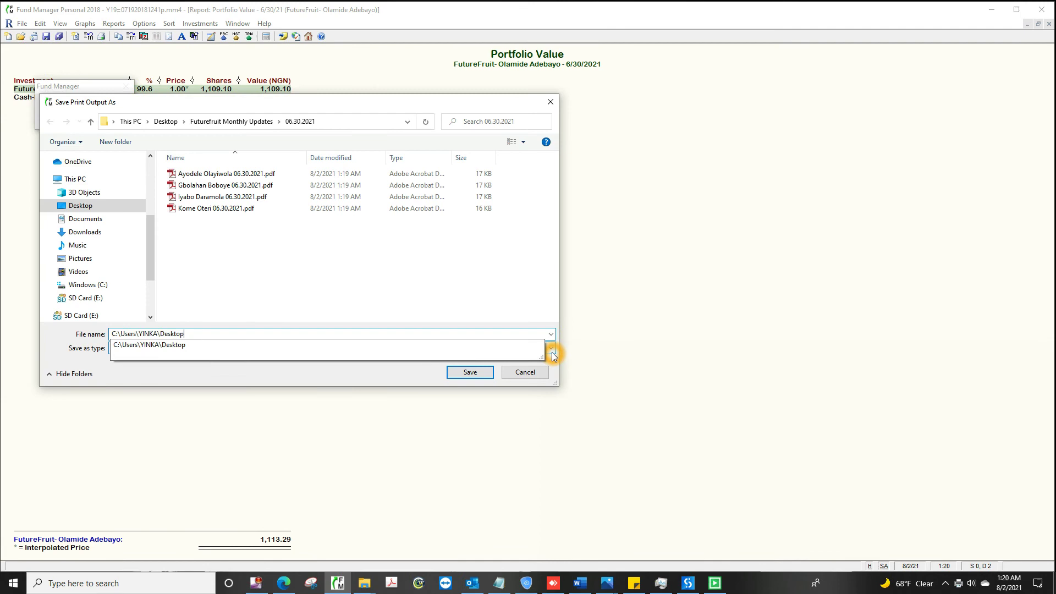
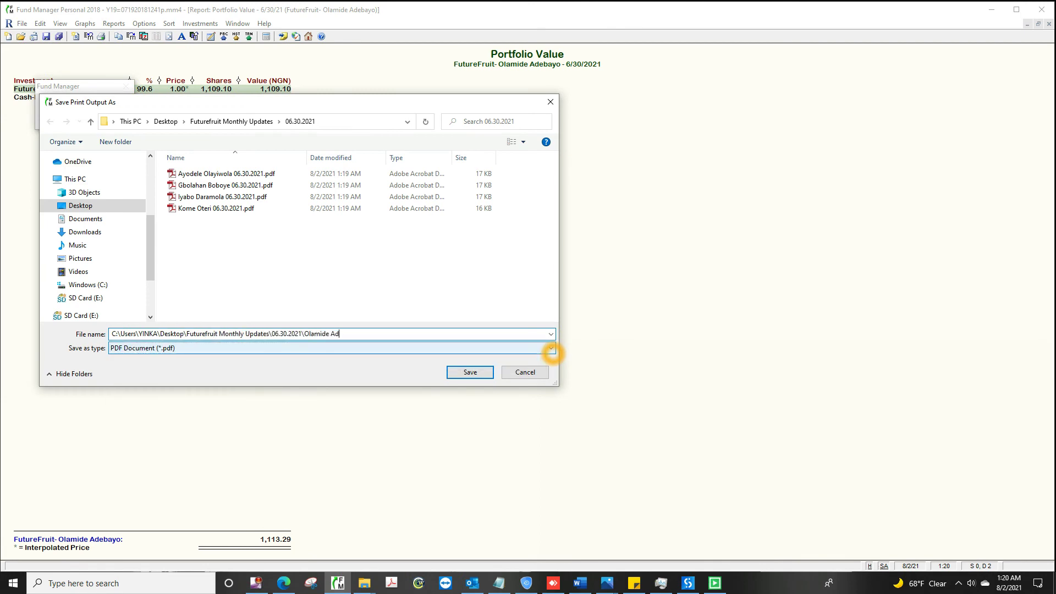
left_click(470, 372)
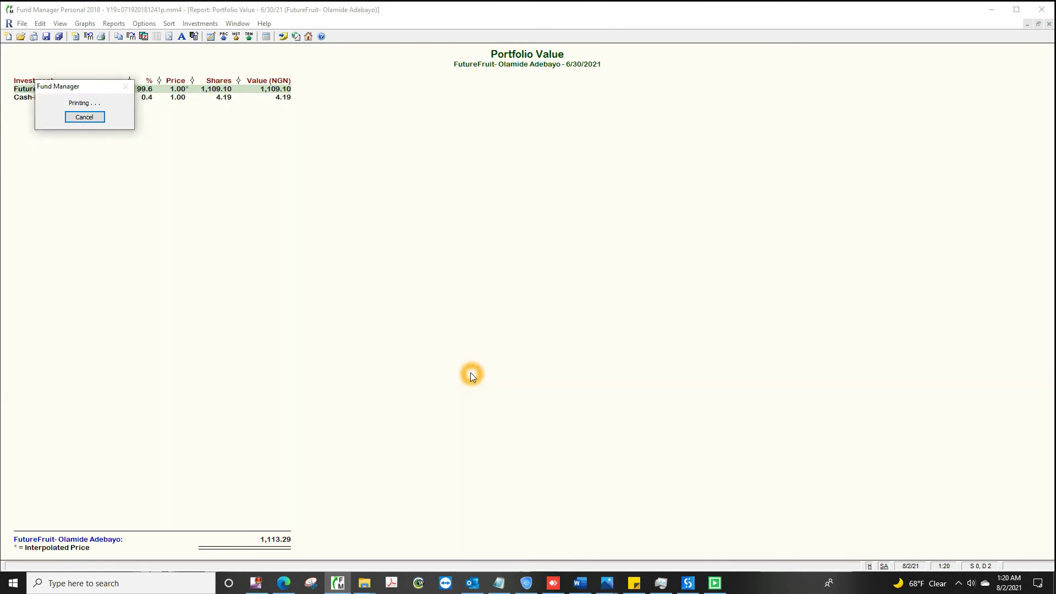
left_click(1049, 24)
Step: Save the sixth investor's Portfolio Value PDF to the 06.30.2021 folder, then select the seventh investor
left_click(69, 138)
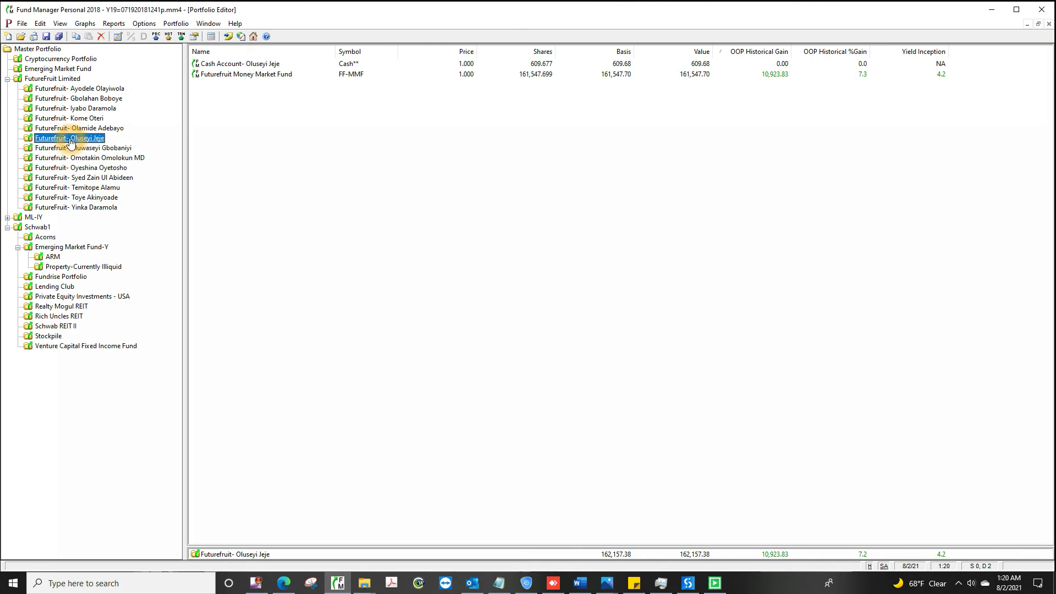
left_click(114, 24)
left_click(165, 35)
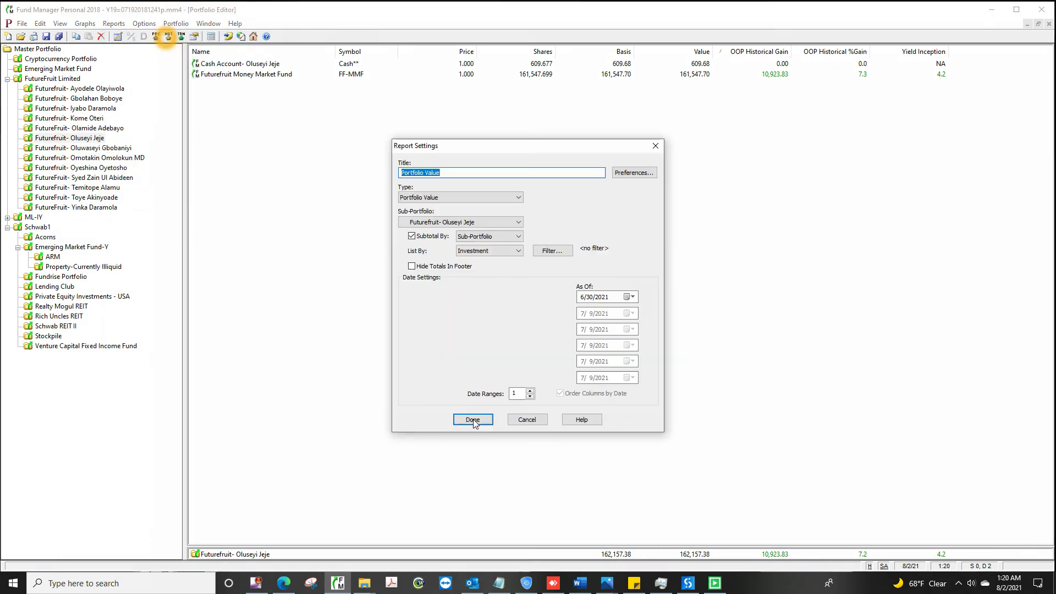
left_click(471, 420)
left_click(101, 36)
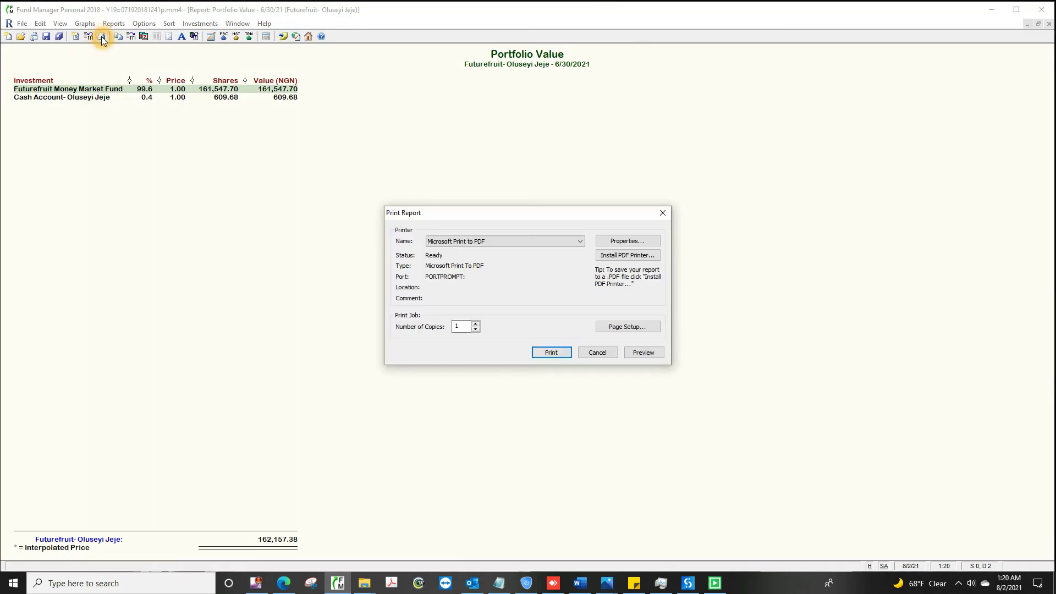
left_click(551, 352)
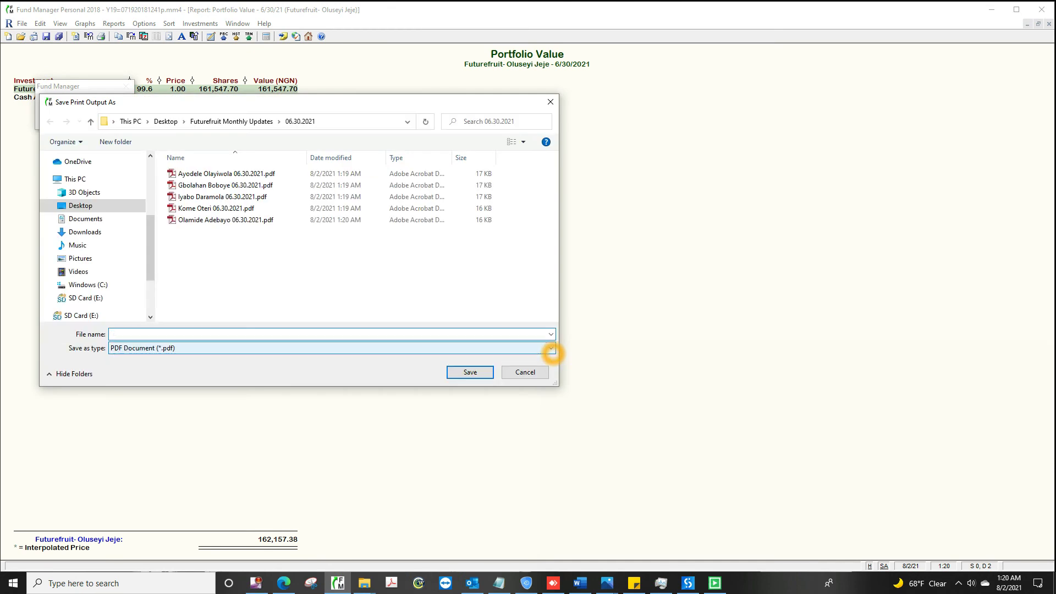
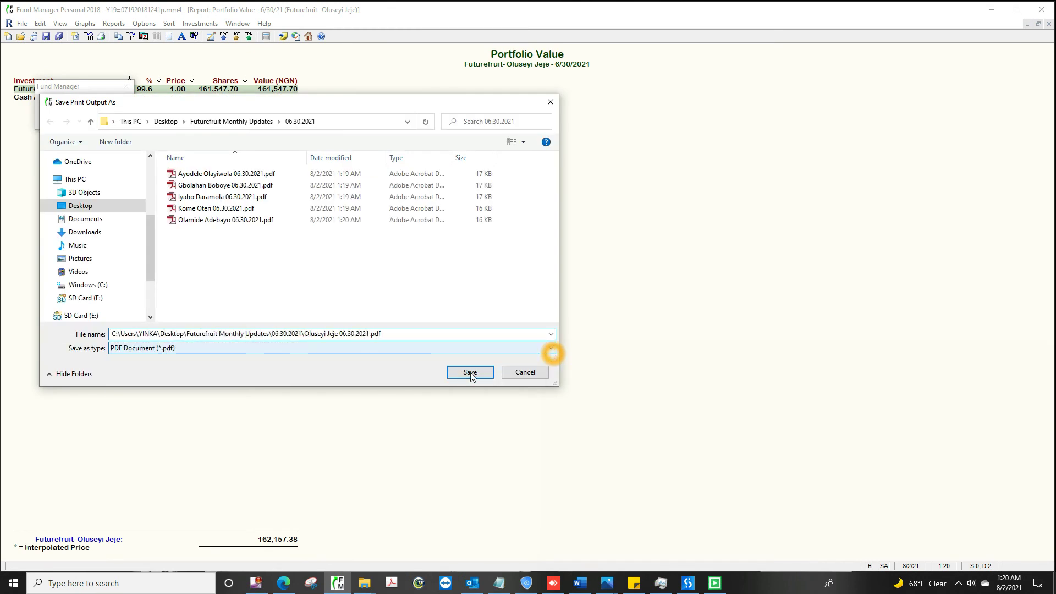
left_click(470, 373)
left_click(1049, 24)
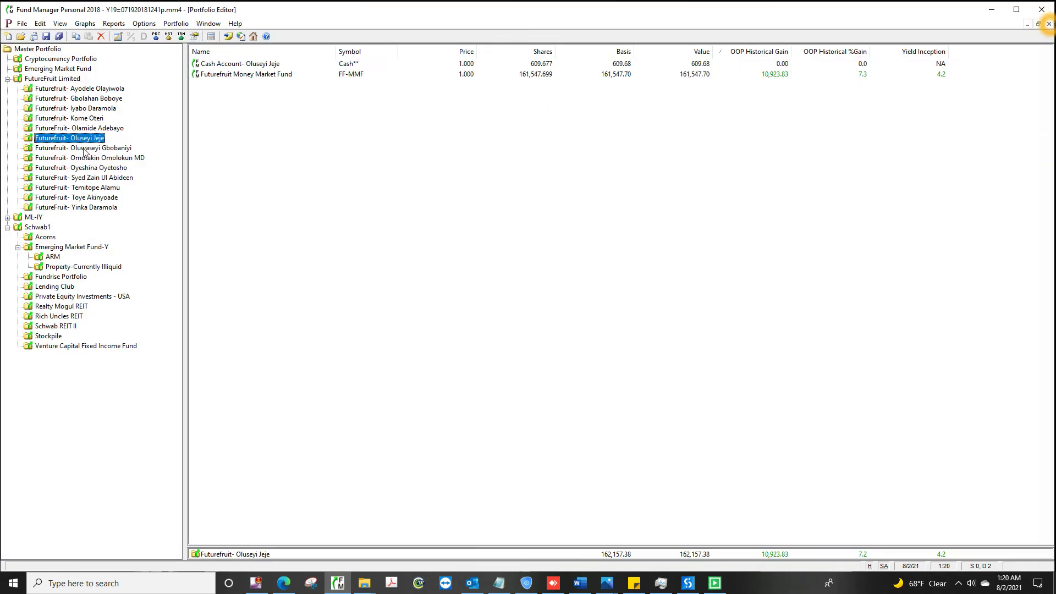
left_click(84, 149)
left_click(114, 23)
Step: Save the seventh investor's 6/30/2021 Portfolio Value report as a PDF in the 06.30.2021 folder
left_click(113, 23)
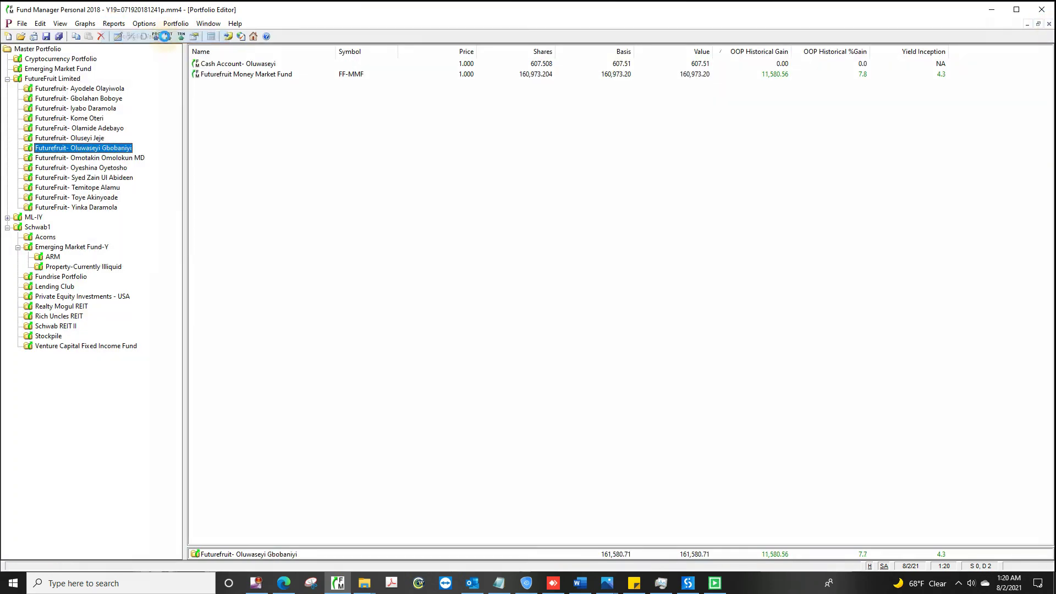
left_click(165, 36)
left_click(472, 420)
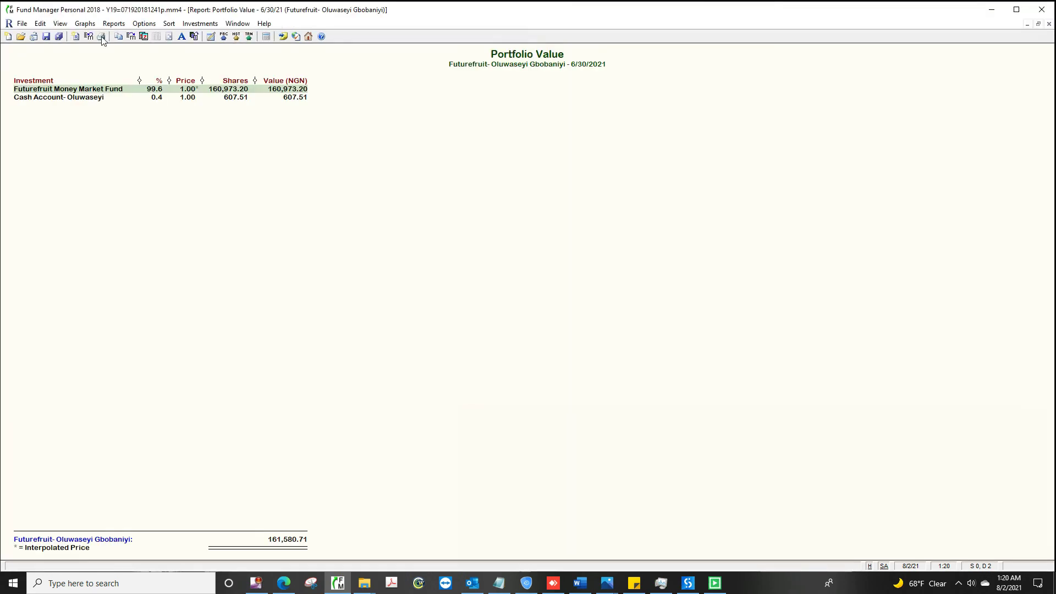
left_click(102, 38)
left_click(551, 352)
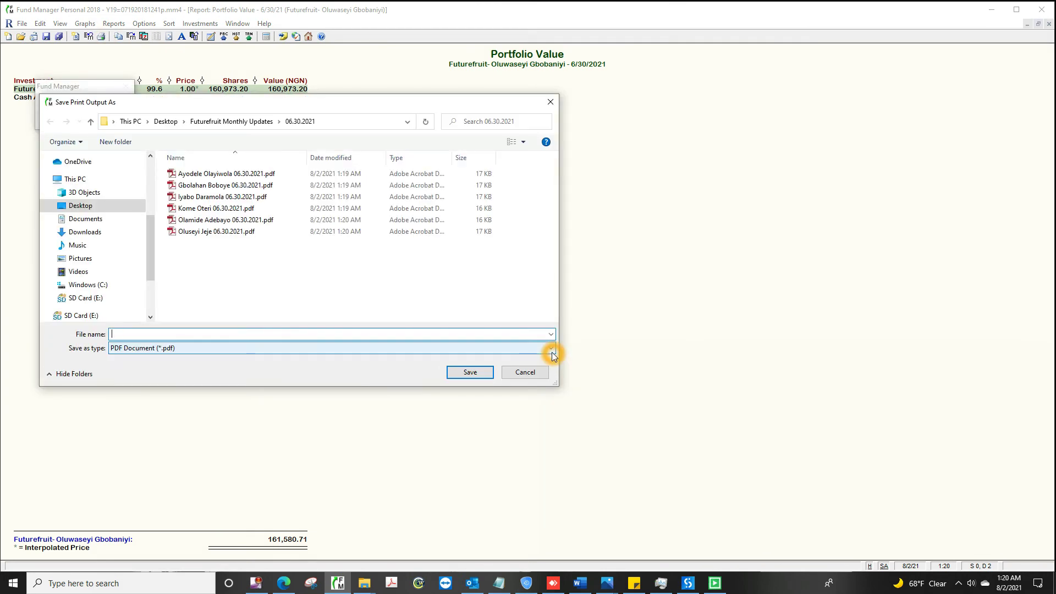
type("C:\\Users\\YINKA\\Desktop\\Futurefruit Monthly Up")
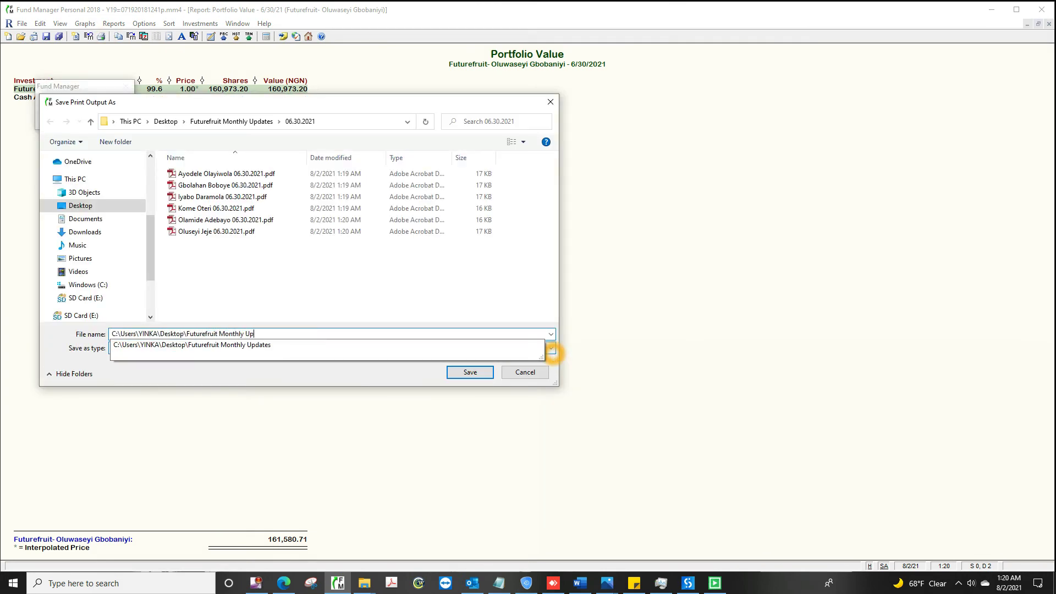
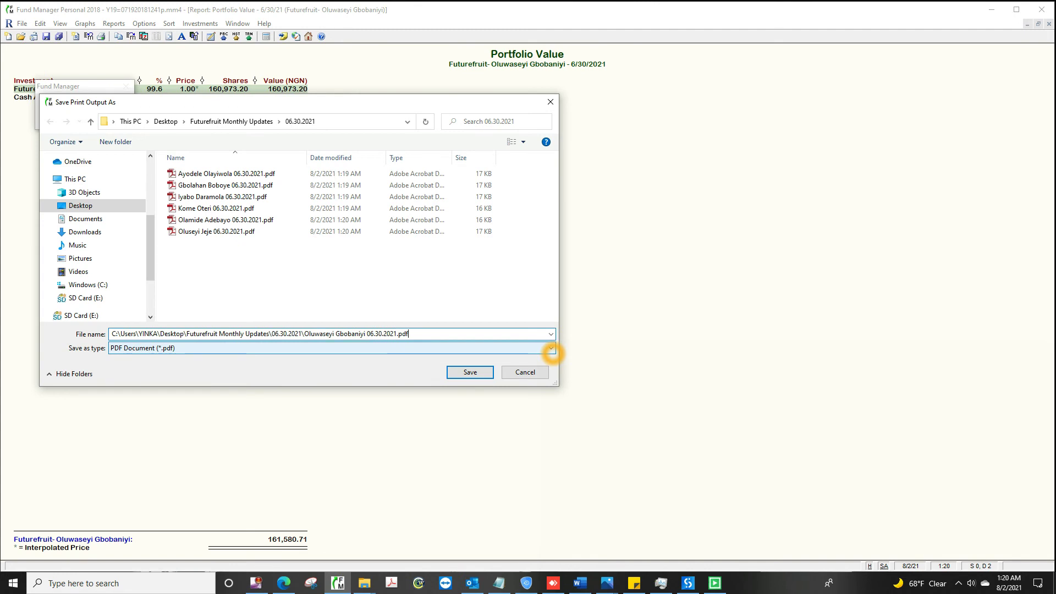
left_click(470, 373)
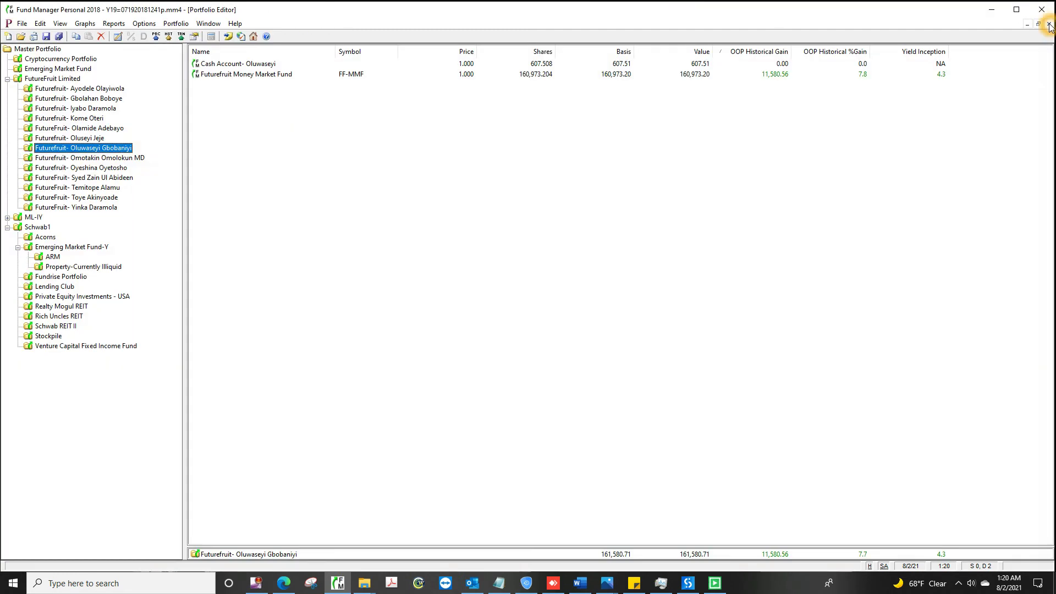
Step: Save the eighth investor's Portfolio Value PDF into the 06.30.2021 folder
left_click(90, 159)
left_click(113, 23)
left_click(114, 24)
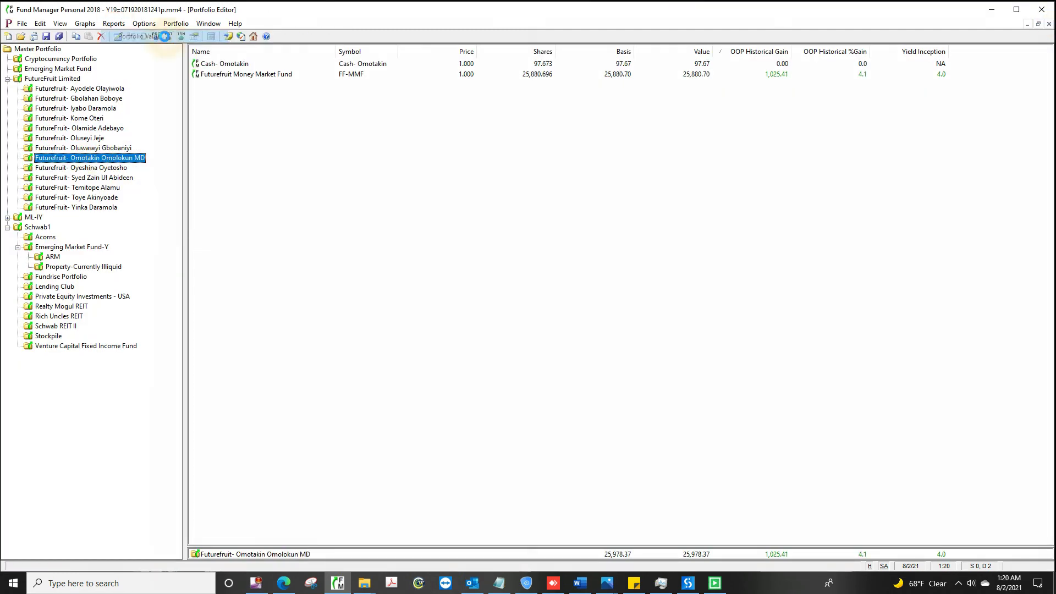
left_click(165, 37)
left_click(165, 36)
left_click(472, 419)
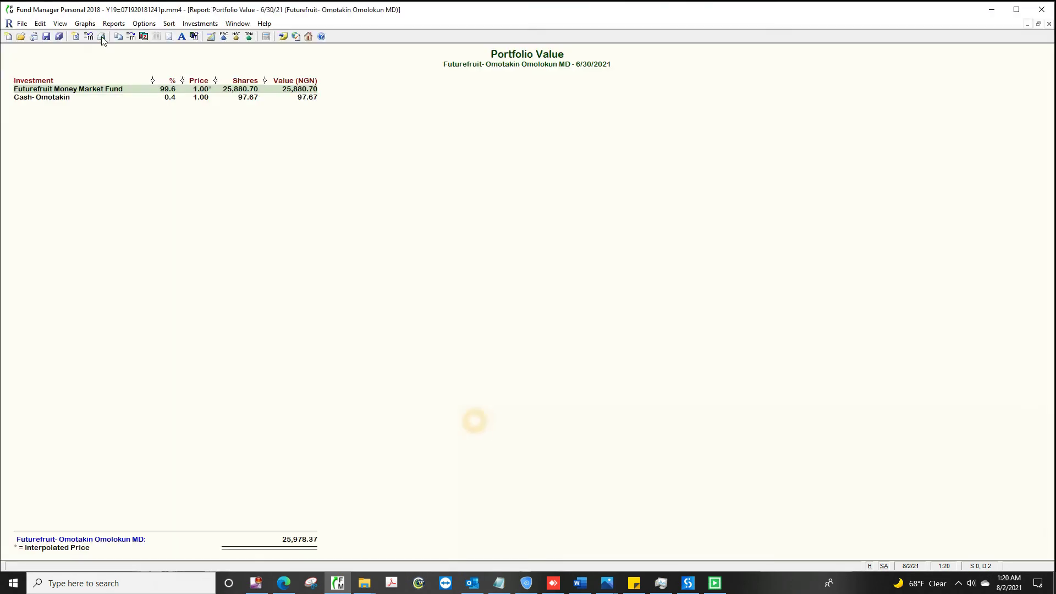
left_click(101, 36)
left_click(554, 357)
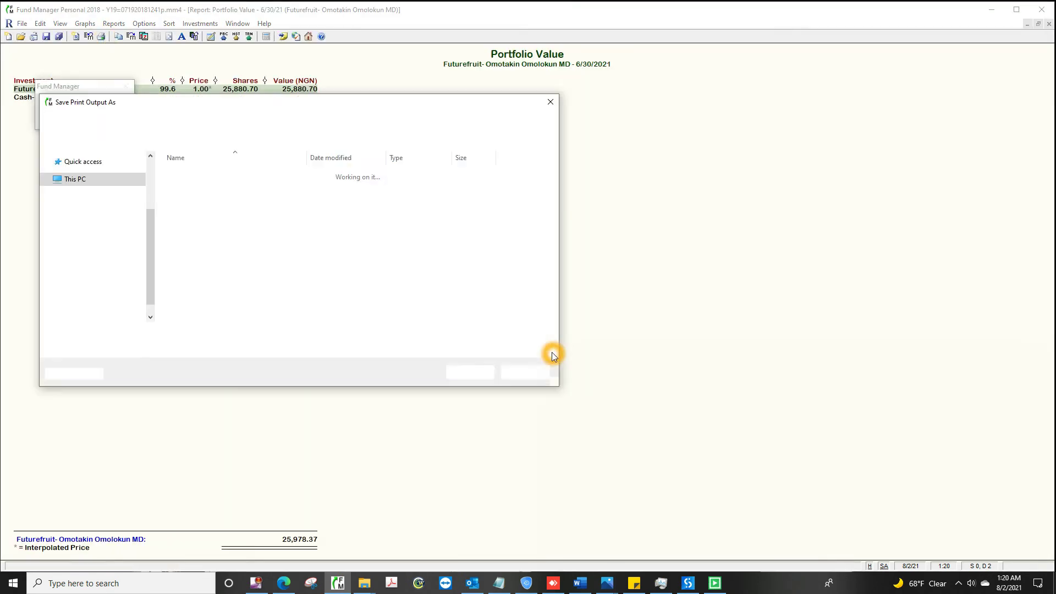
type("\\Desktop\\Futurefruit Mon")
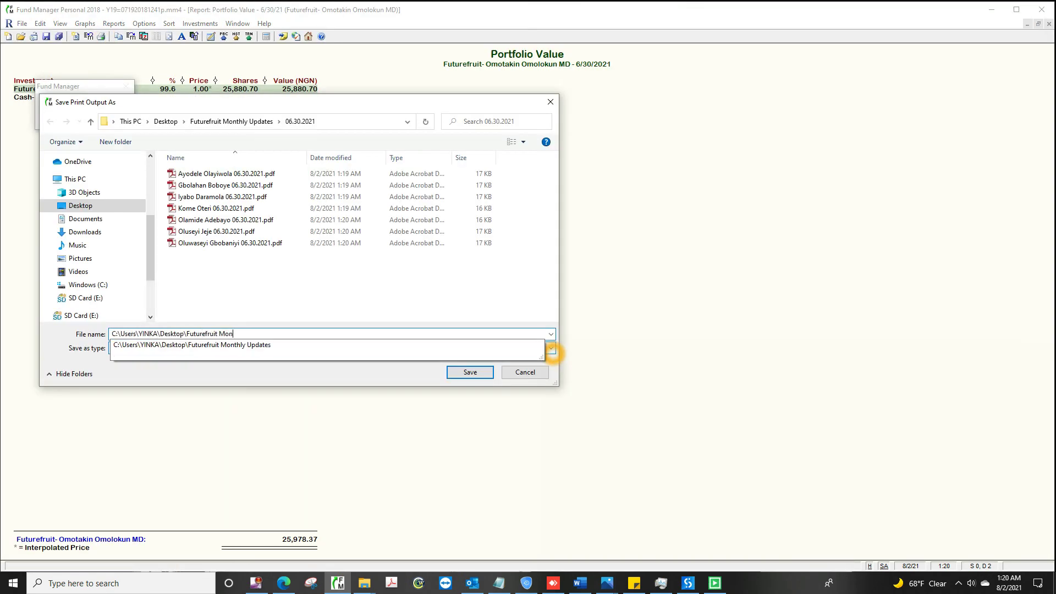
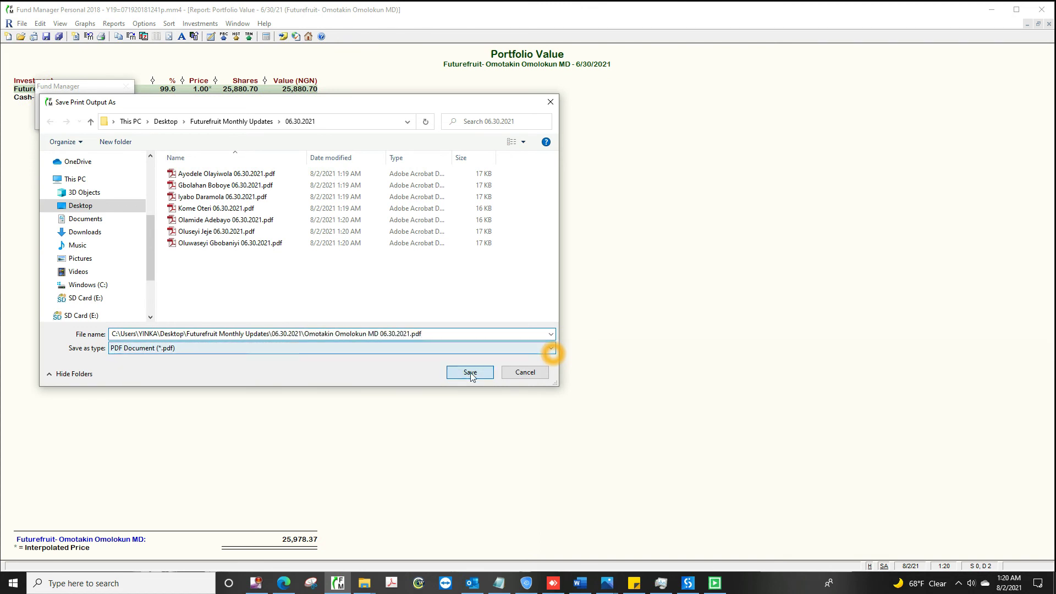
left_click(470, 372)
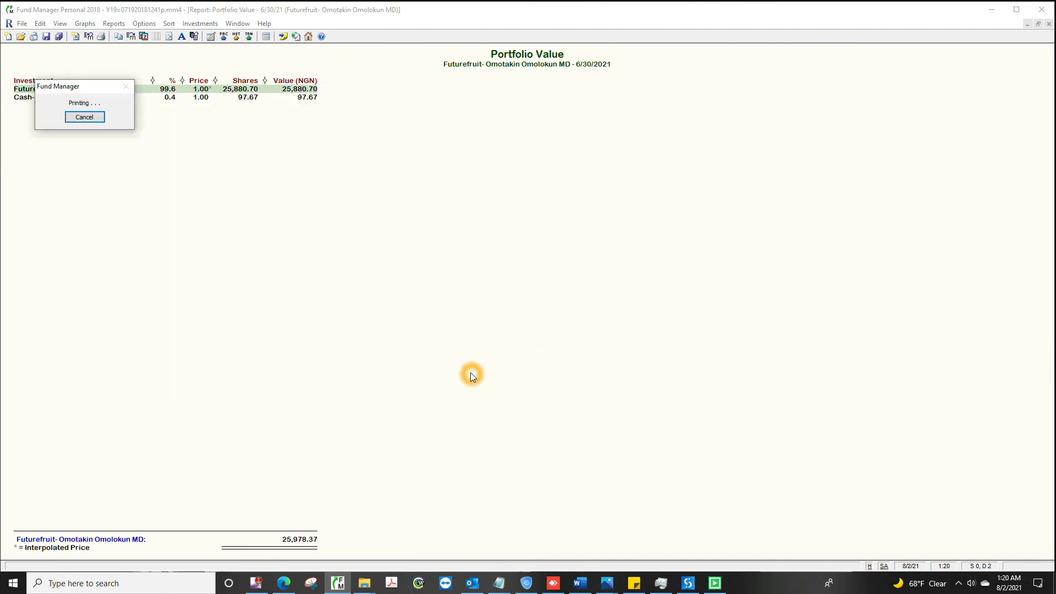
Step: Save the ninth investor's 6/30/2021 Portfolio Value PDF, named with the investor and date
left_click(1049, 24)
left_click(81, 168)
left_click(114, 24)
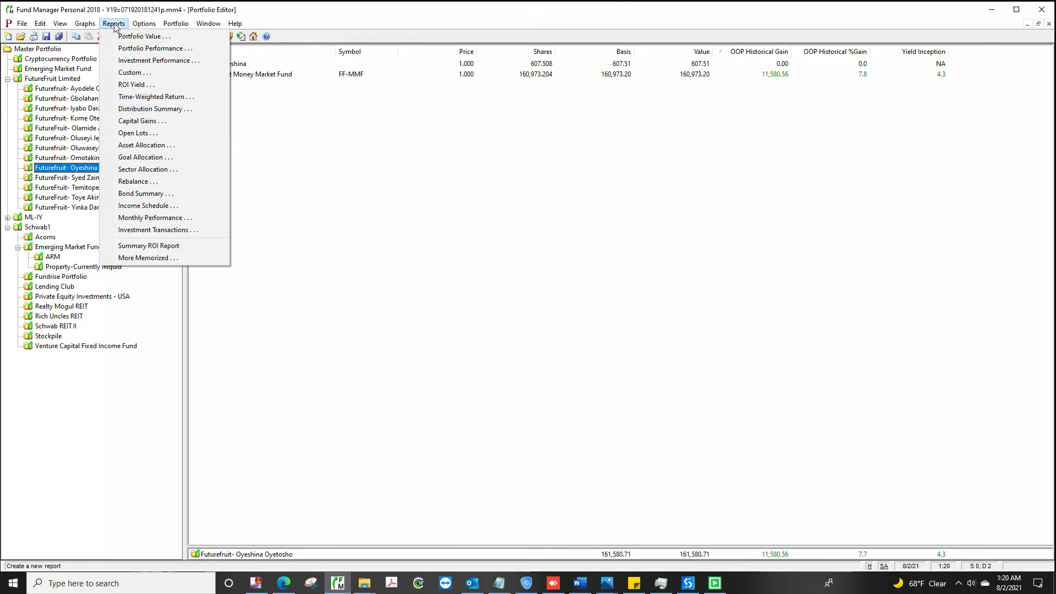
left_click(165, 37)
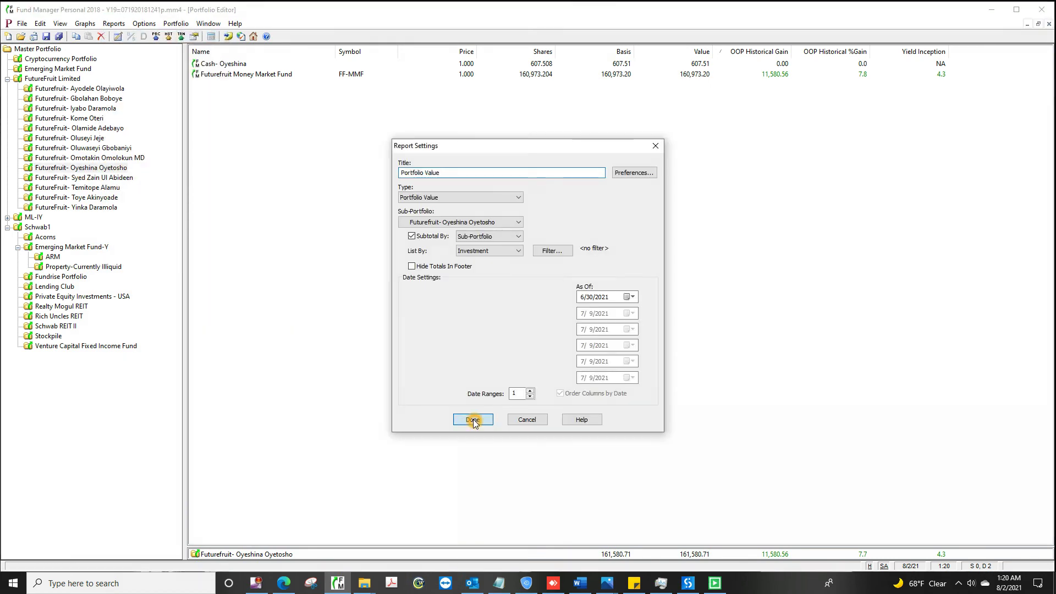
left_click(472, 419)
left_click(101, 36)
left_click(551, 353)
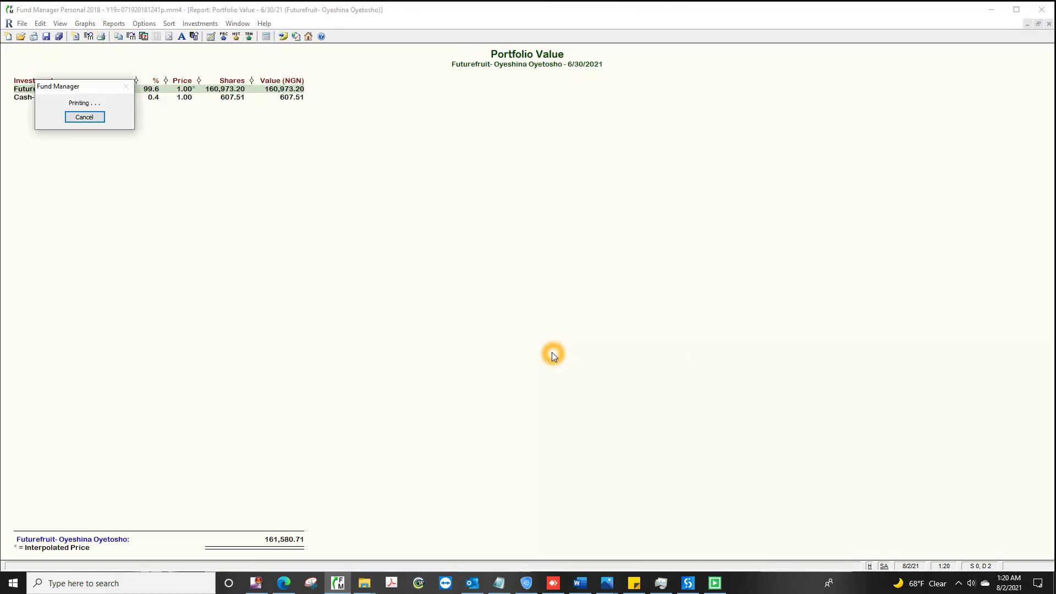
type("C:\\Users\\YINKA\\Desktop\\F")
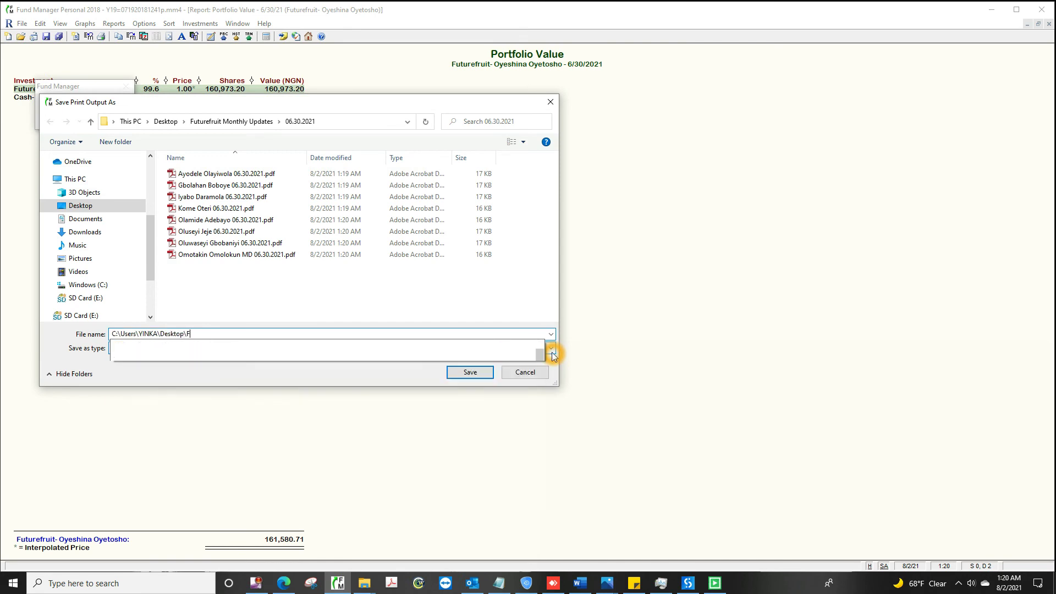
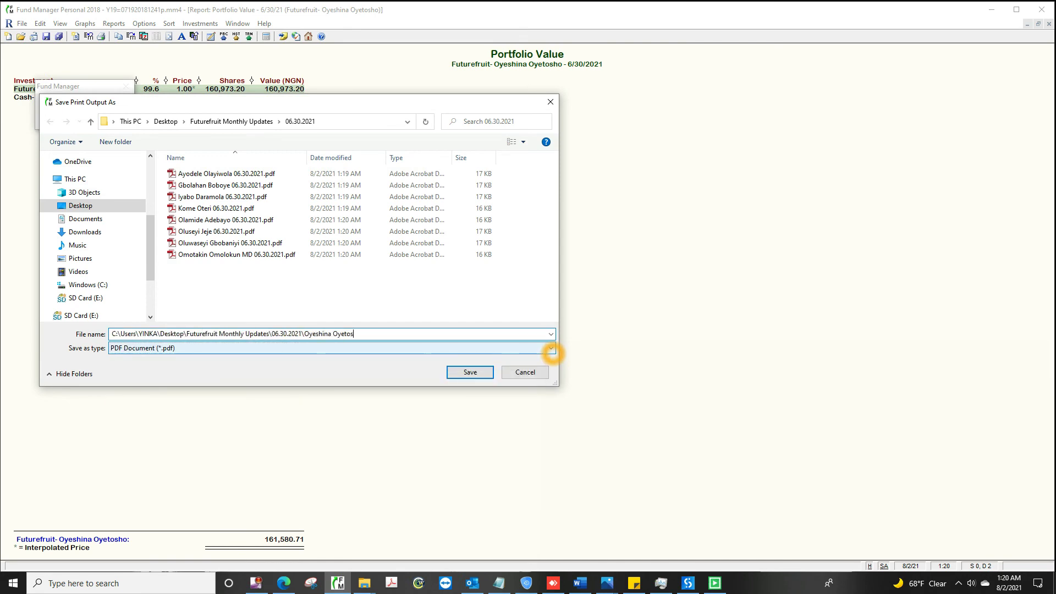
left_click(470, 372)
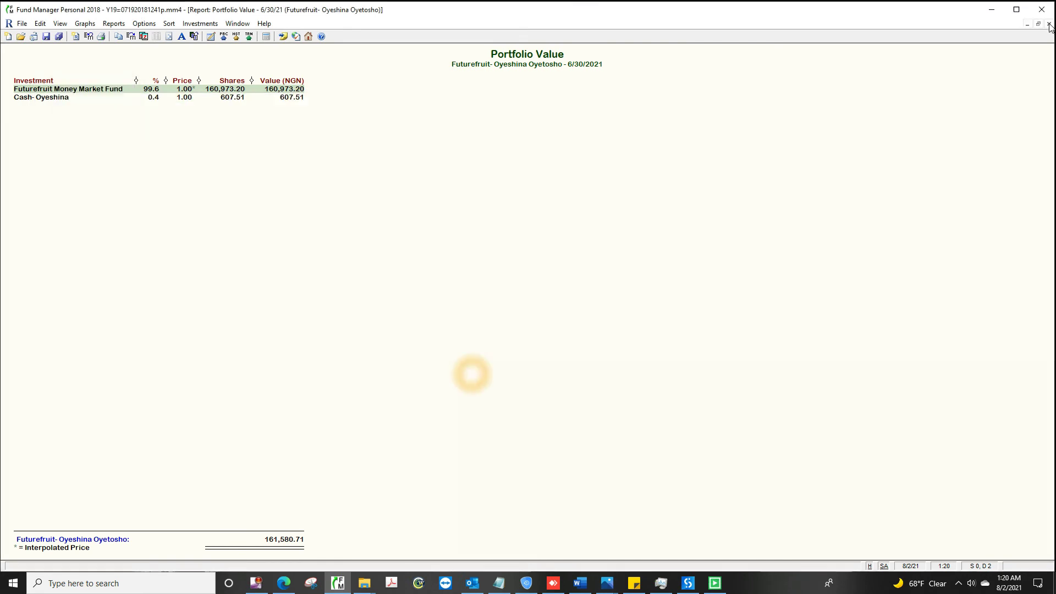
Step: Save the tenth investor's Portfolio Value PDF into the 06.30.2021 folder
key("ctrl+F4")
left_click(86, 178)
left_click(114, 23)
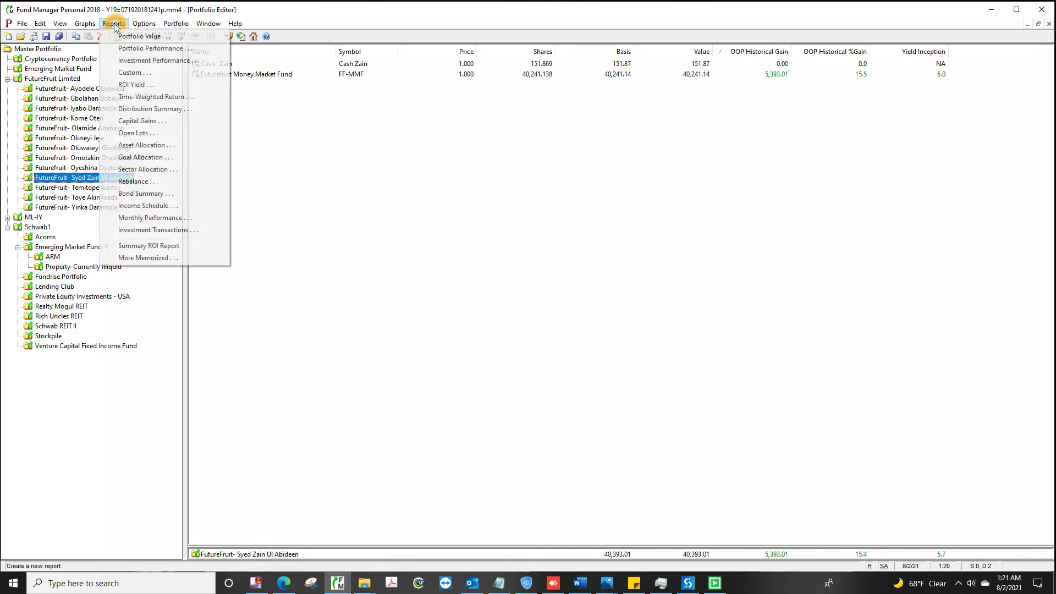
left_click(165, 37)
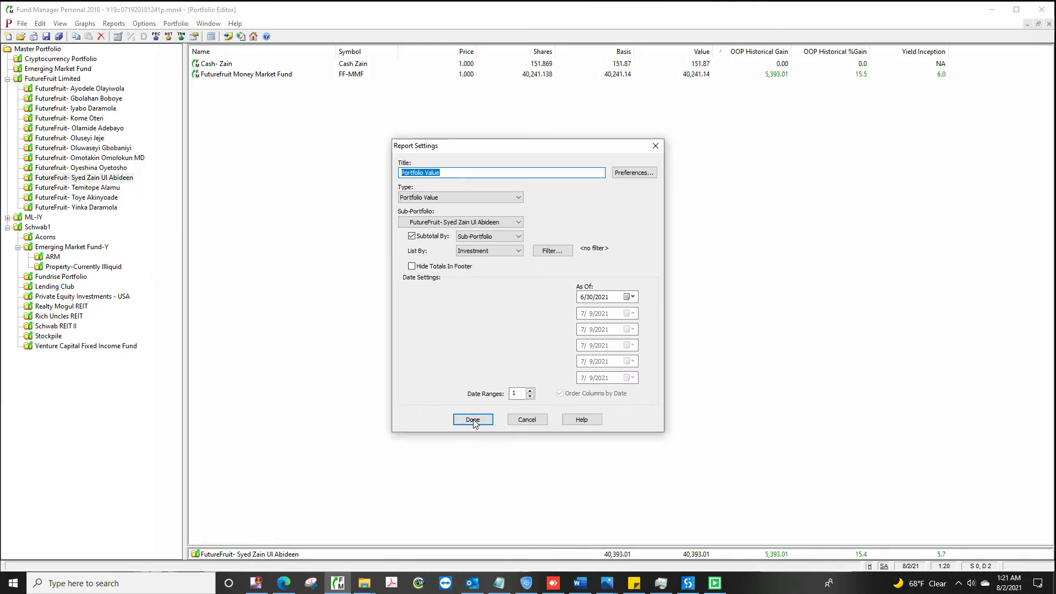
left_click(472, 418)
left_click(101, 37)
left_click(551, 352)
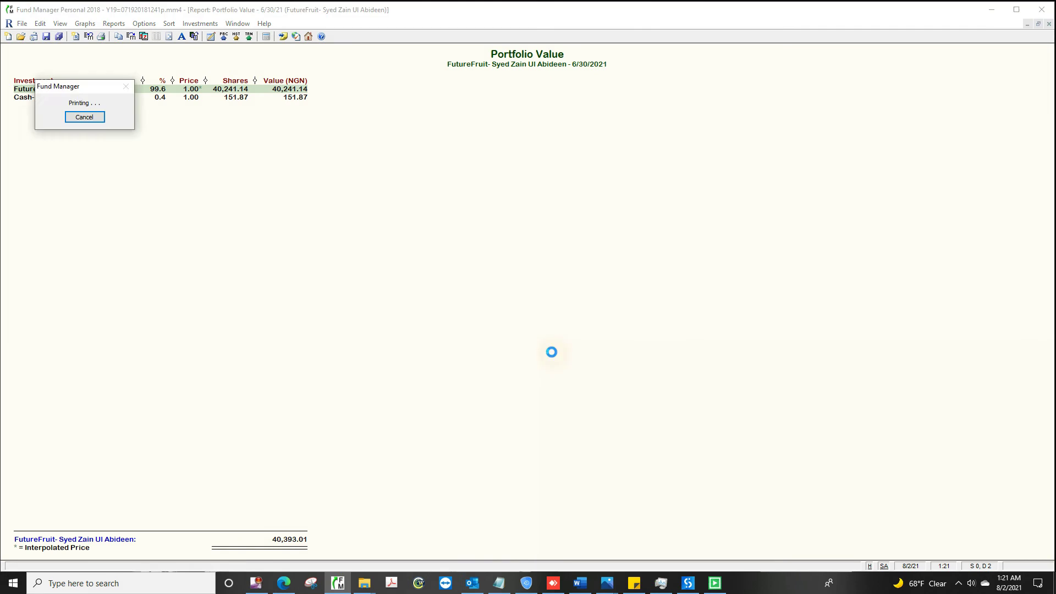
type("C:\\Users\\YINKA\\Desktop")
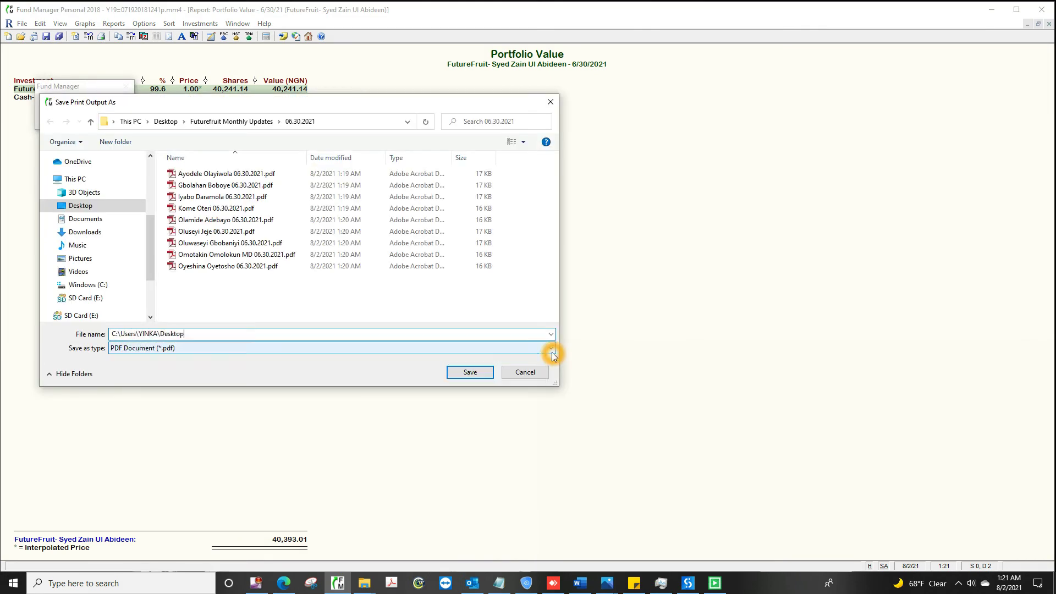
type("\\Futurefruit Monthly Updates\\06.30.2021\\Zain 06.30.2021.pdf")
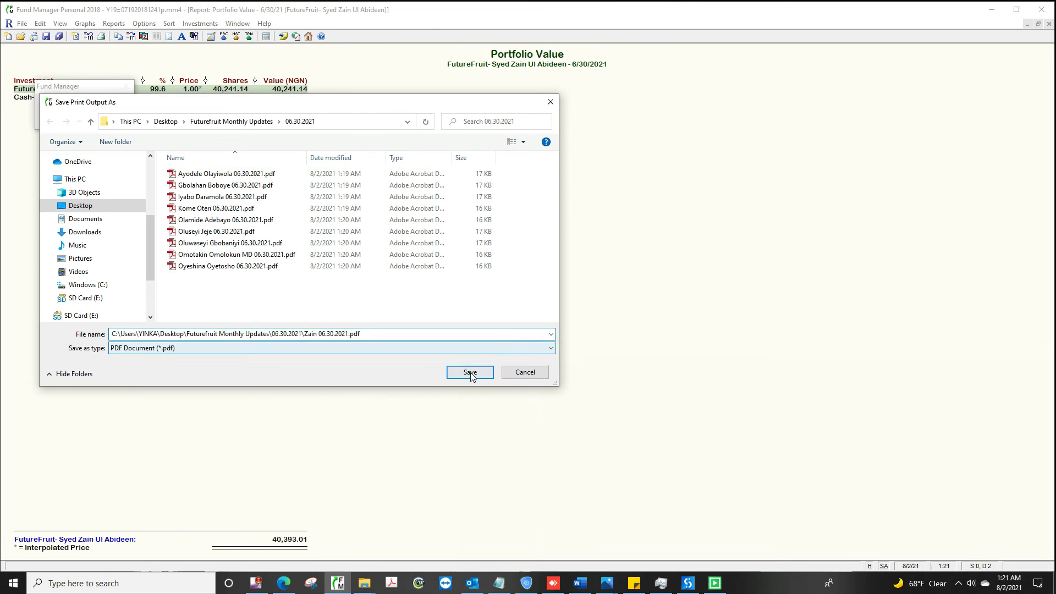
left_click(470, 372)
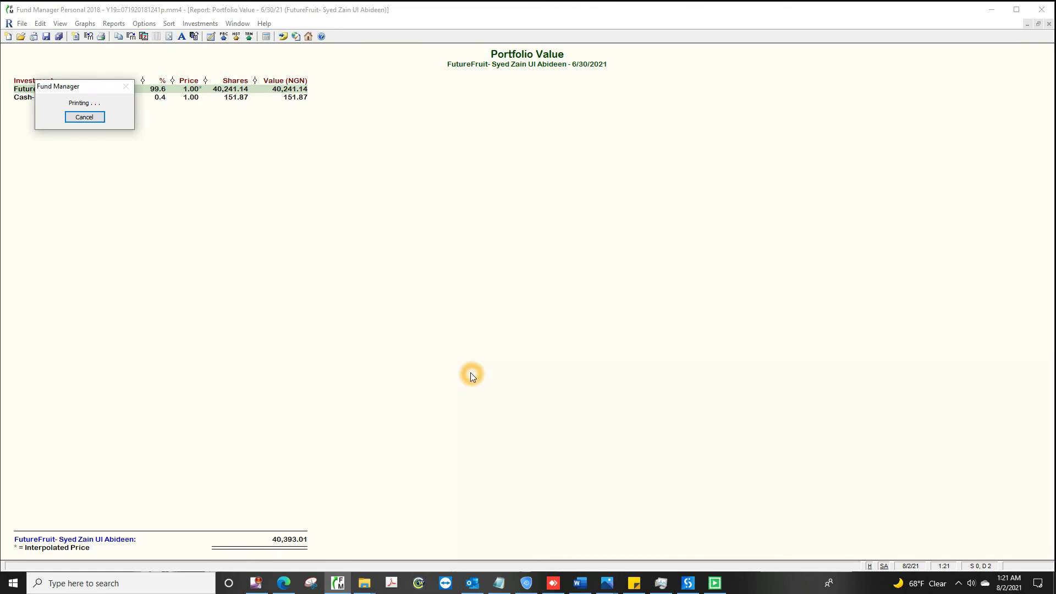
Step: Save the eleventh investor's Portfolio Value PDF (568.10 total) in the 06.30.2021 folder
left_click(1049, 24)
left_click(78, 188)
left_click(114, 23)
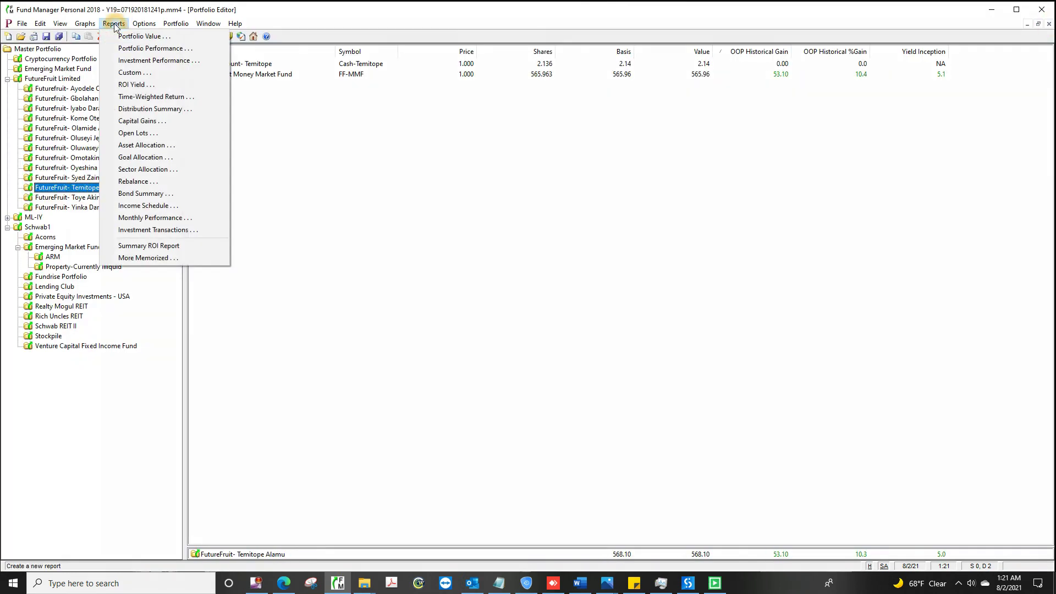
left_click(165, 35)
left_click(473, 419)
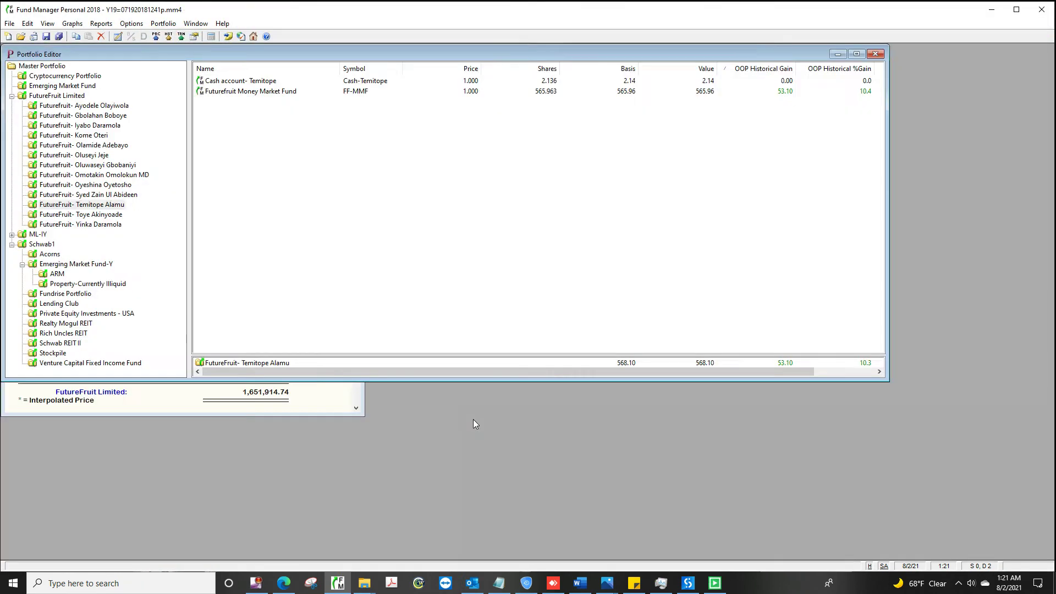
left_click(103, 36)
left_click(551, 352)
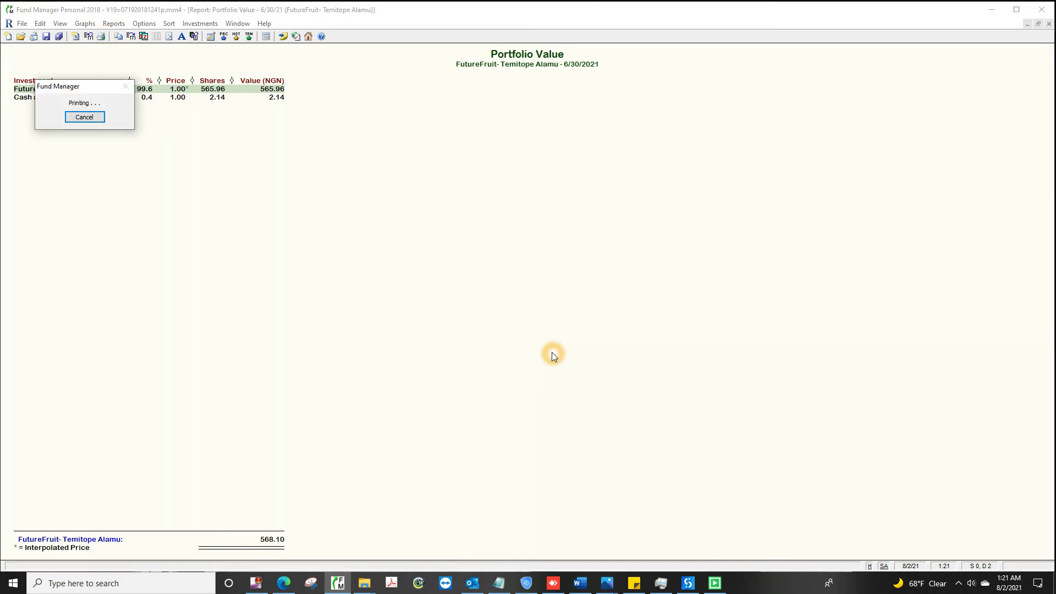
type("C:\\Users\\YINKA\\Desktop\\Fut")
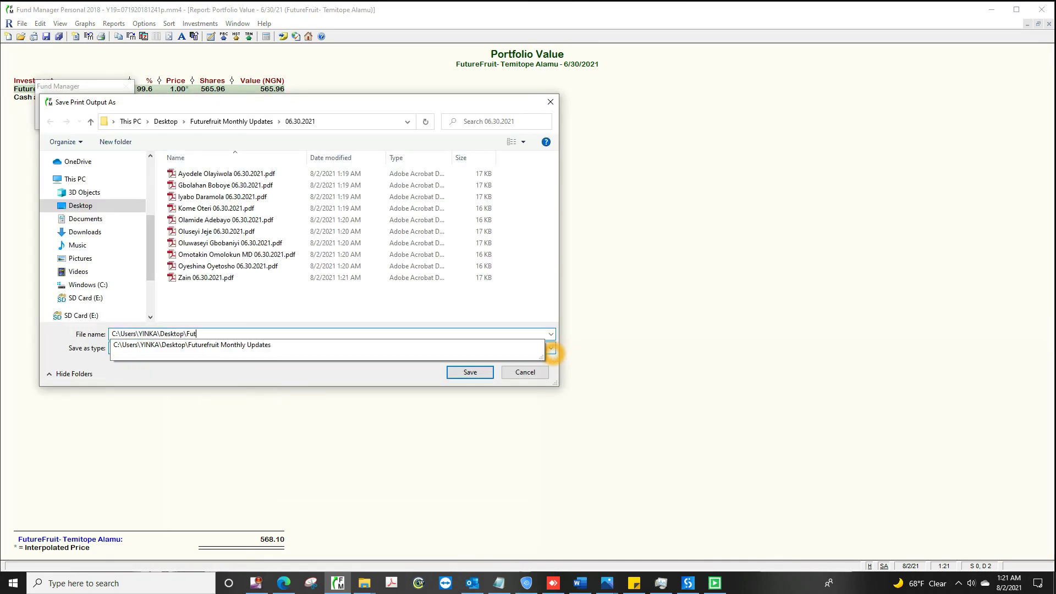
type("urefruit Monthly Updates\\06.30.2021\\Temitope 06.30.2021.pdf")
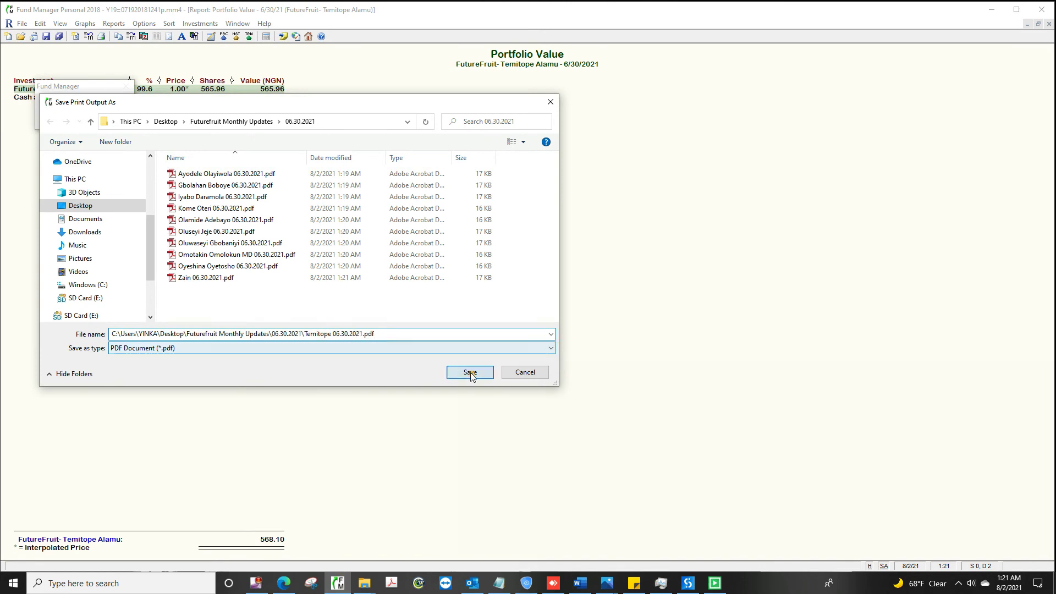
left_click(470, 372)
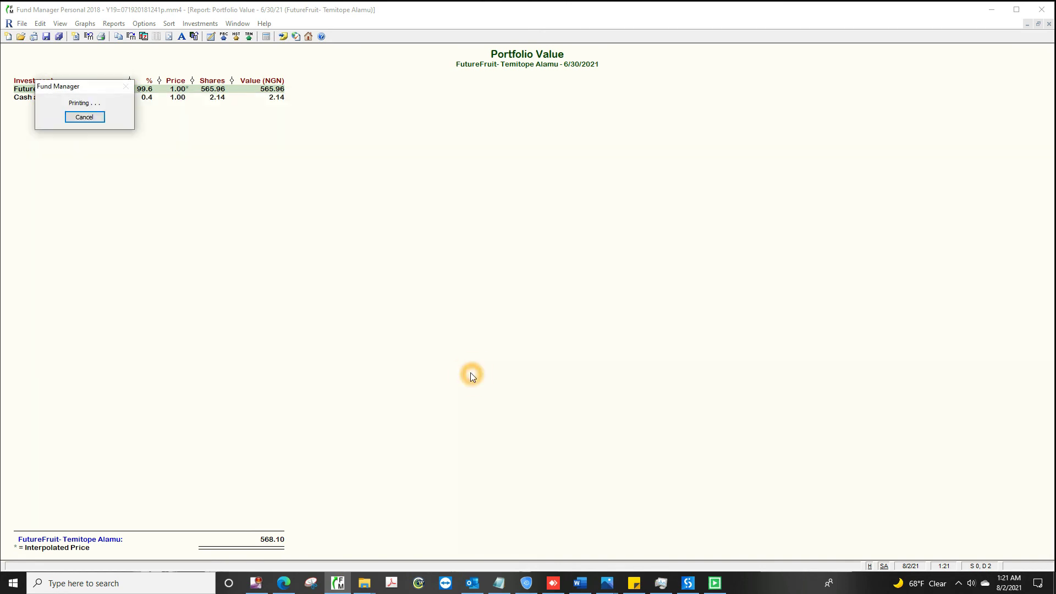
Step: Save the twelfth investor's Portfolio Value PDF (213,796.76) into the 06.30.2021 folder
left_click(1049, 24)
left_click(78, 198)
left_click(113, 23)
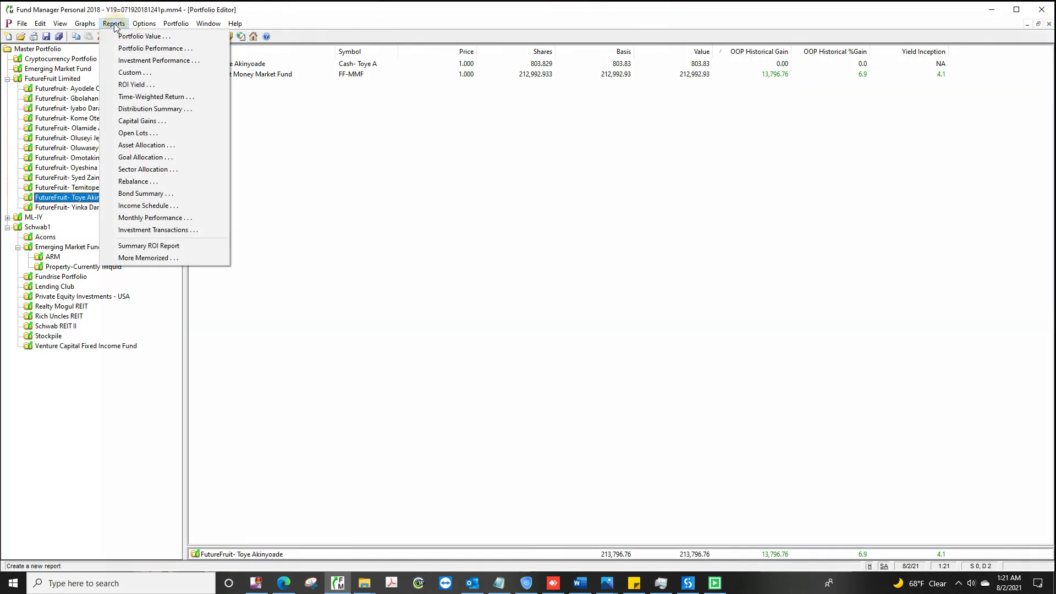
left_click(165, 35)
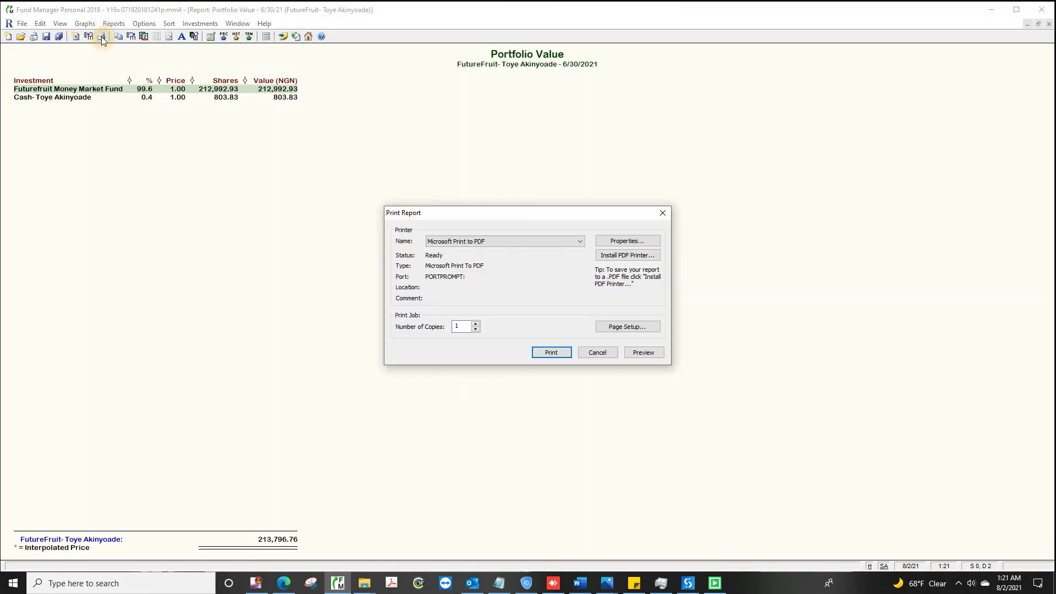
key("ctrl+p")
left_click(551, 353)
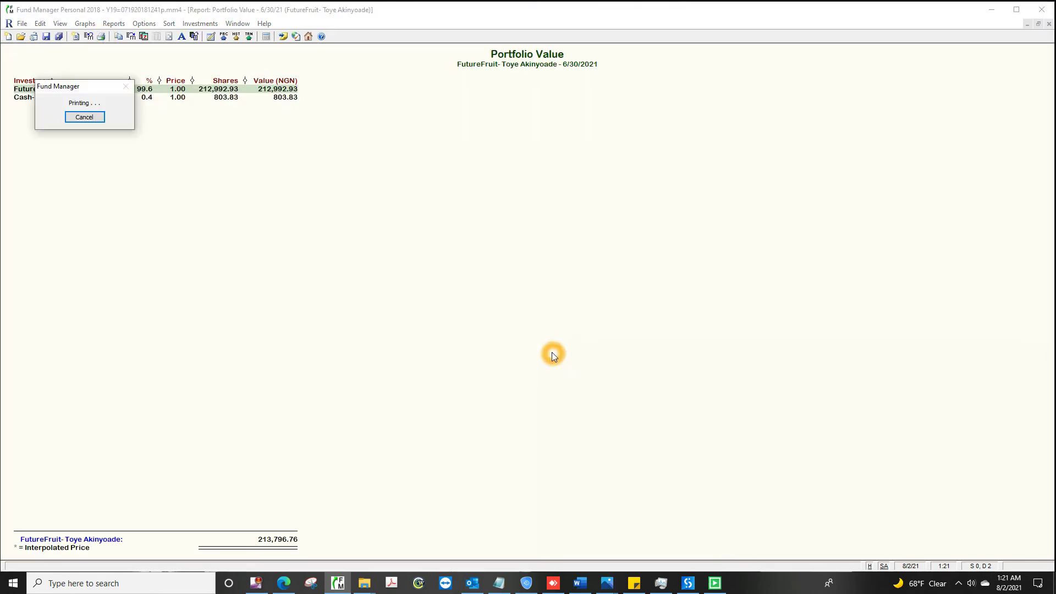
type("C:\\Users\\YINKA\\Desktop\\")
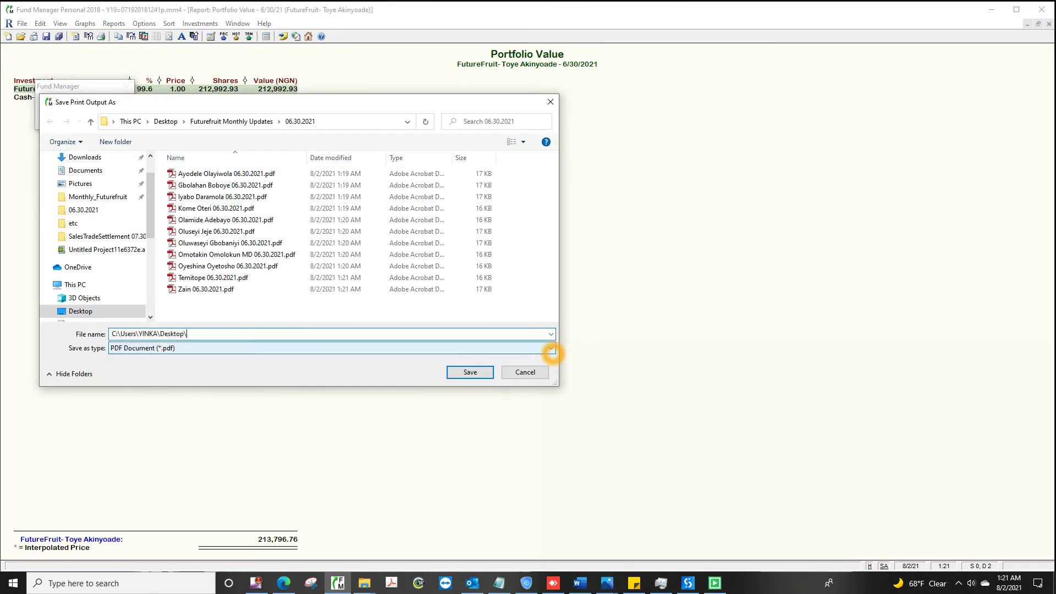
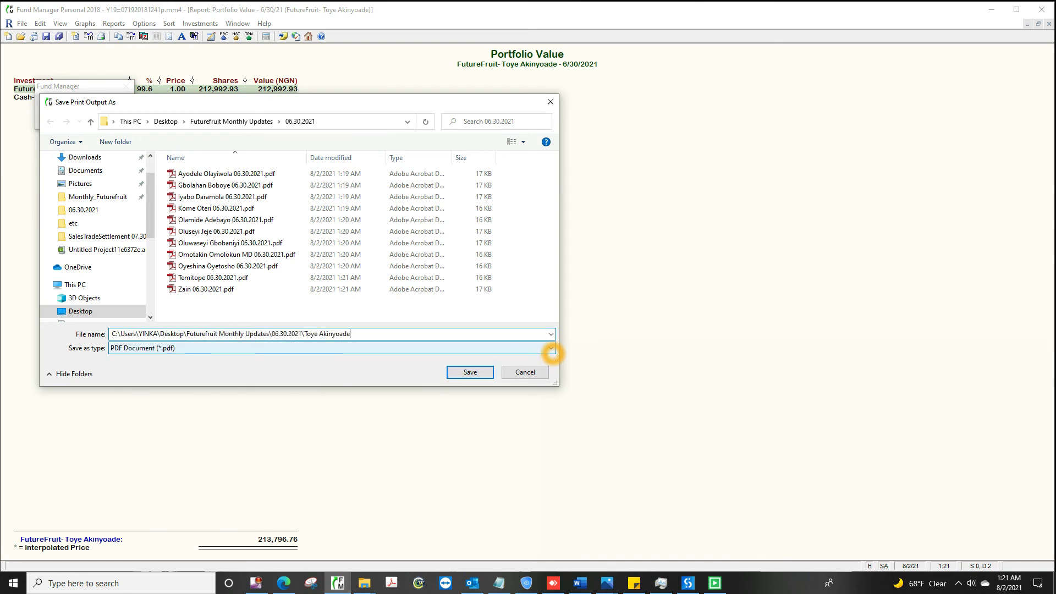
type(" 06.30.2021.pdf")
left_click(470, 372)
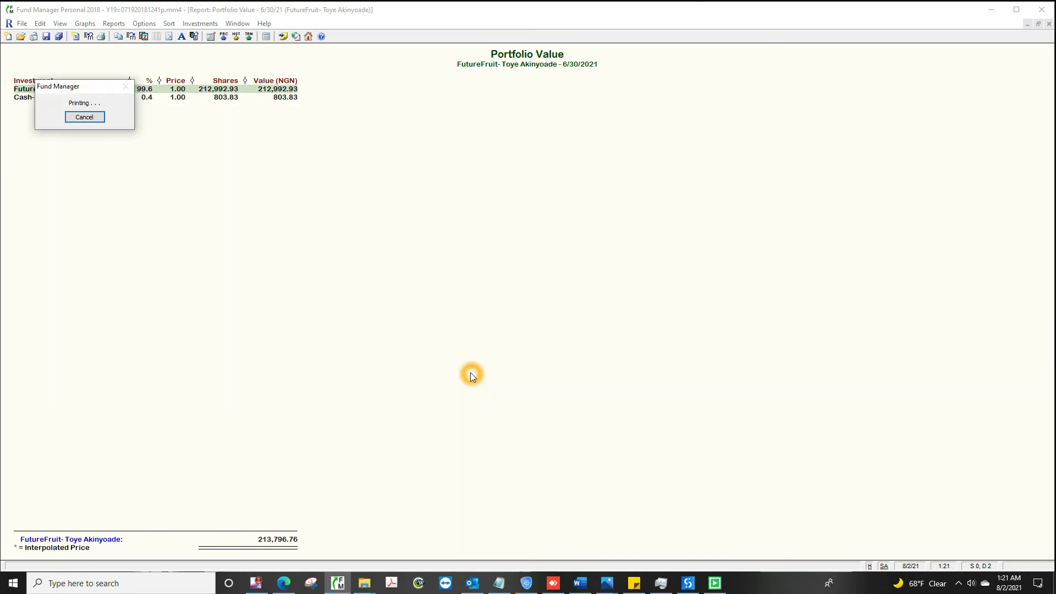
Step: Save the thirteenth investor's Portfolio Value PDF (57,397.82) and close the report
left_click(1049, 23)
left_click(77, 208)
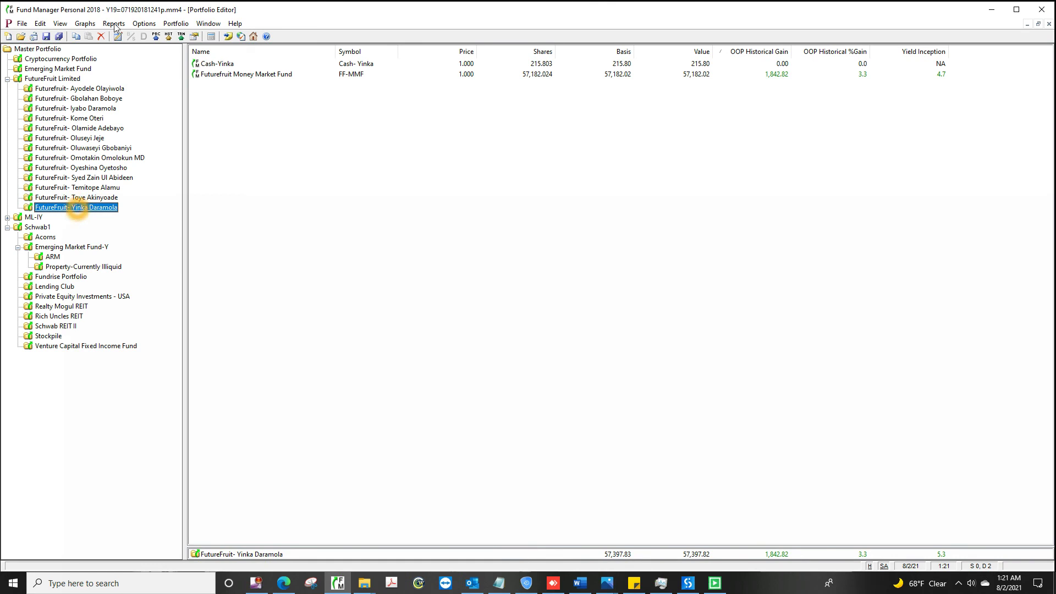
left_click(114, 24)
left_click(165, 35)
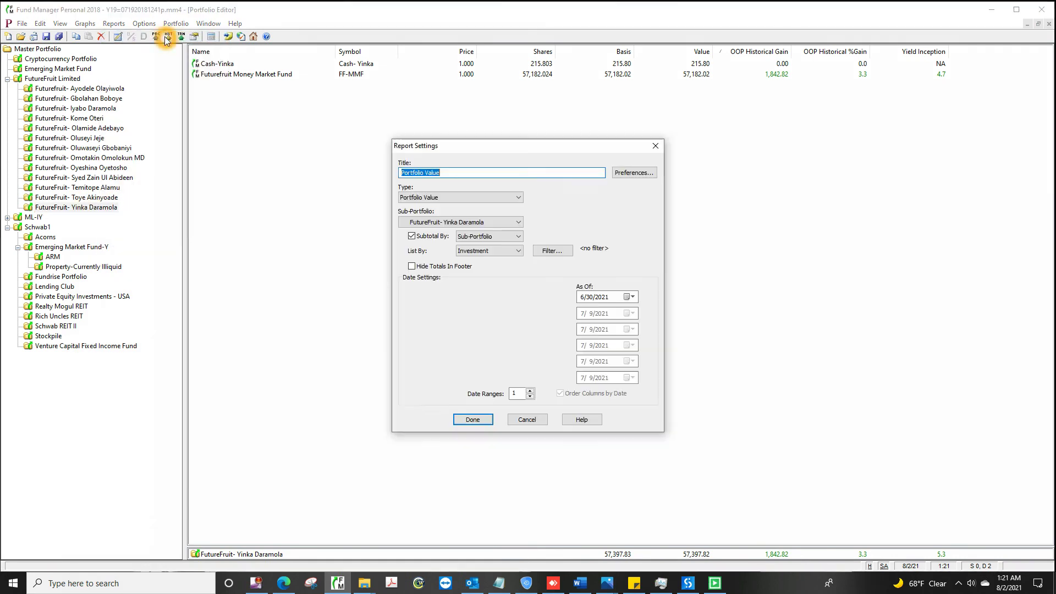
left_click(471, 419)
left_click(101, 37)
left_click(552, 352)
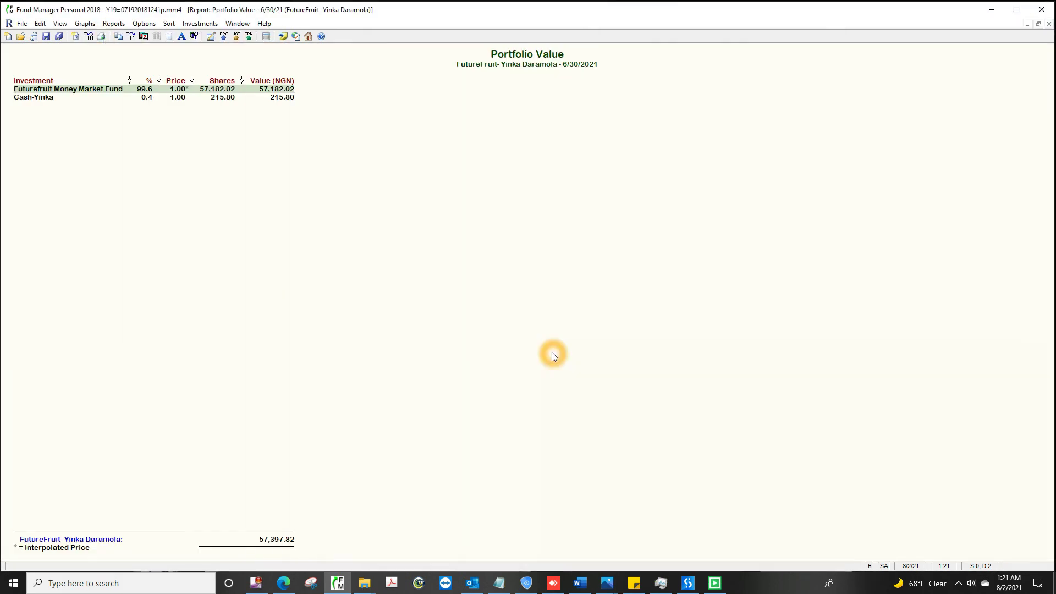
type("C:\\Users\\YINKA\\")
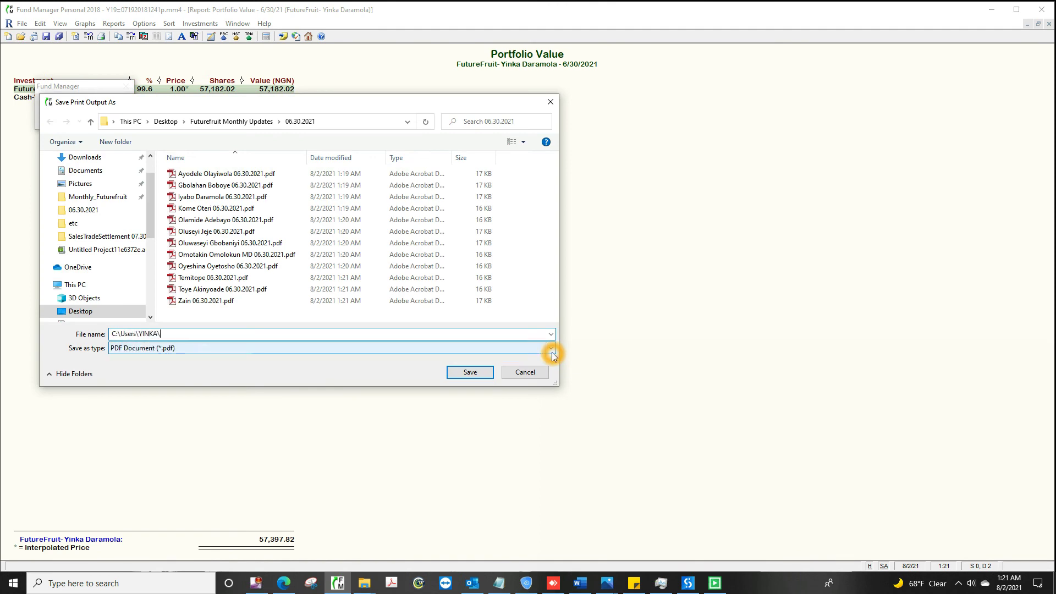
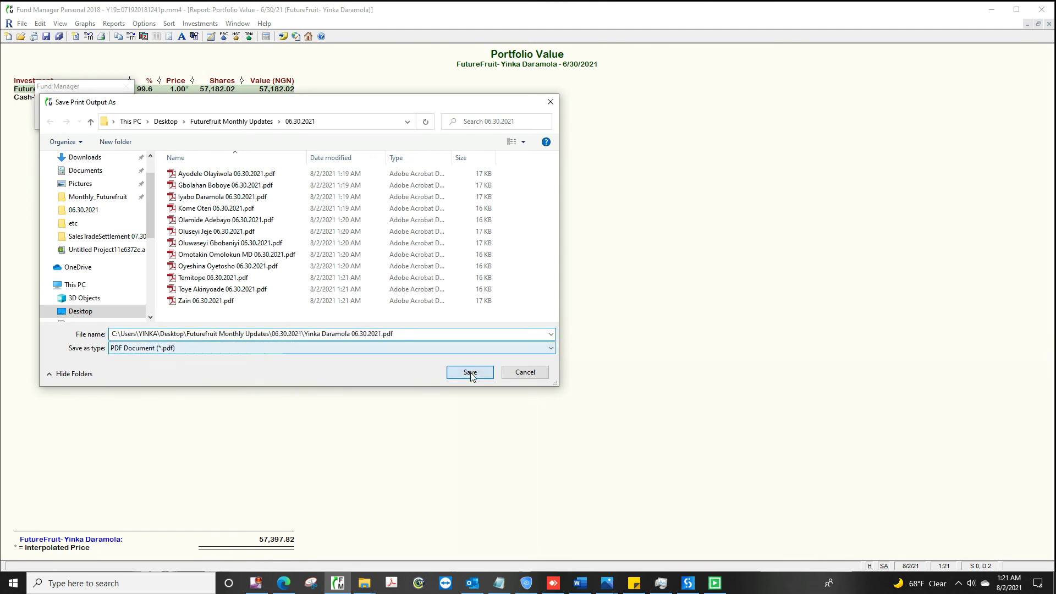
left_click(470, 372)
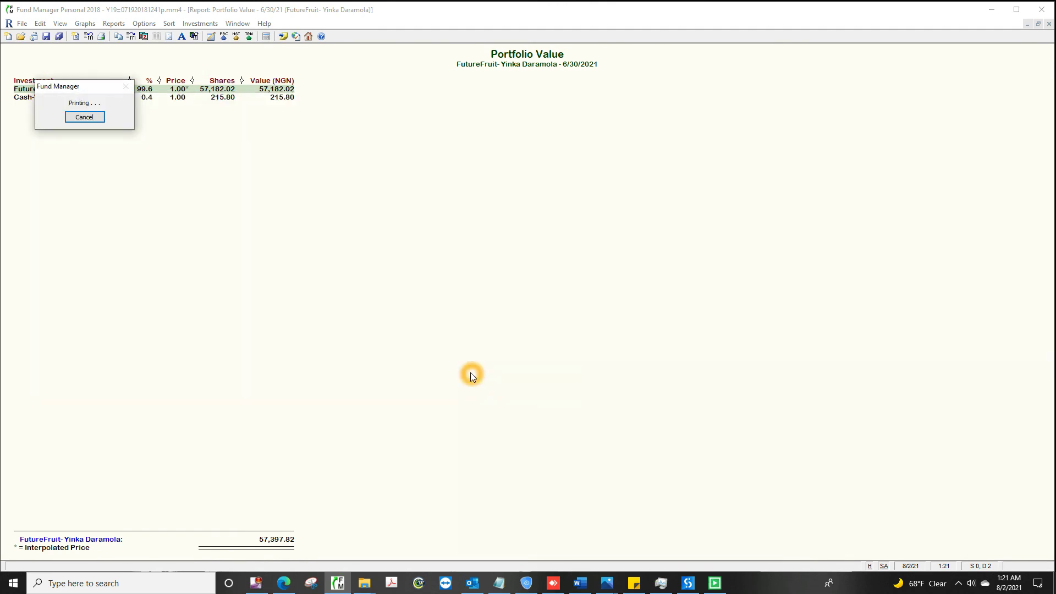
left_click(1049, 24)
Step: Save the first investor's Distribution Summary (11,083.33 dividends) as a PDF in the 06.30.2021 folder
left_click(81, 90)
left_click(114, 24)
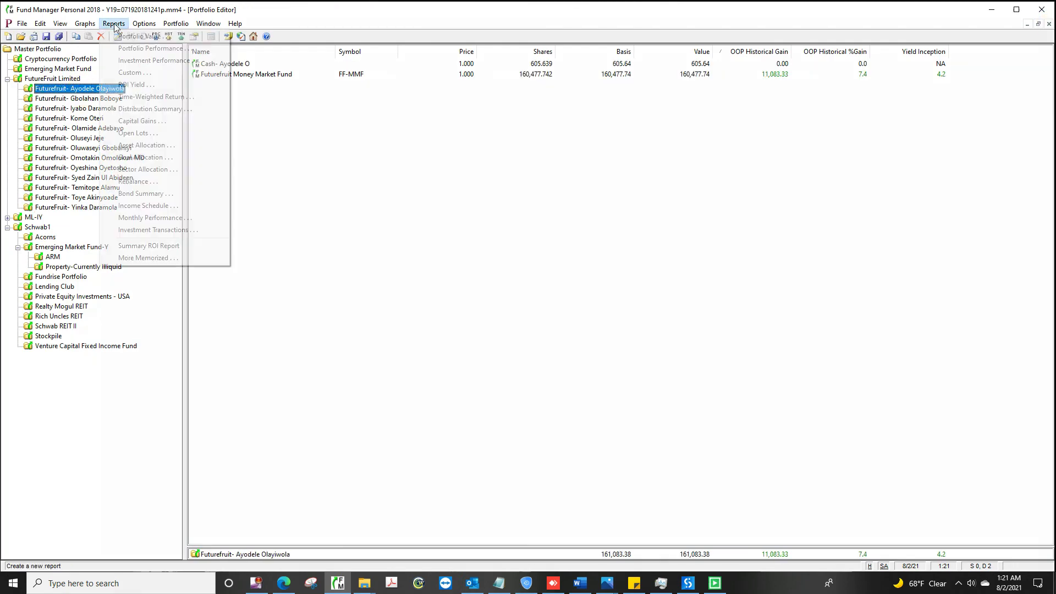
left_click(165, 110)
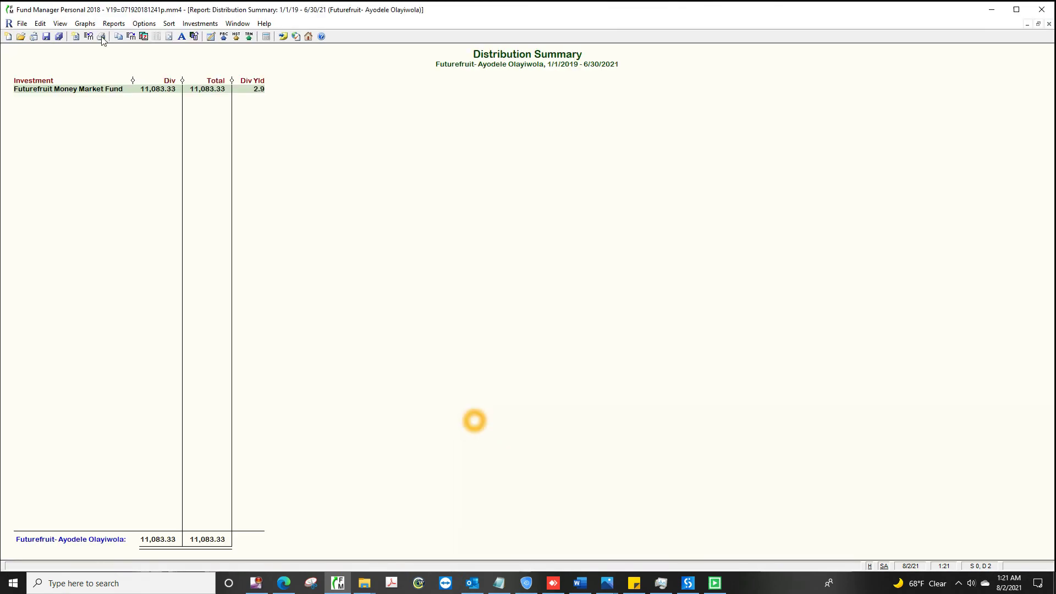
left_click(102, 37)
left_click(551, 352)
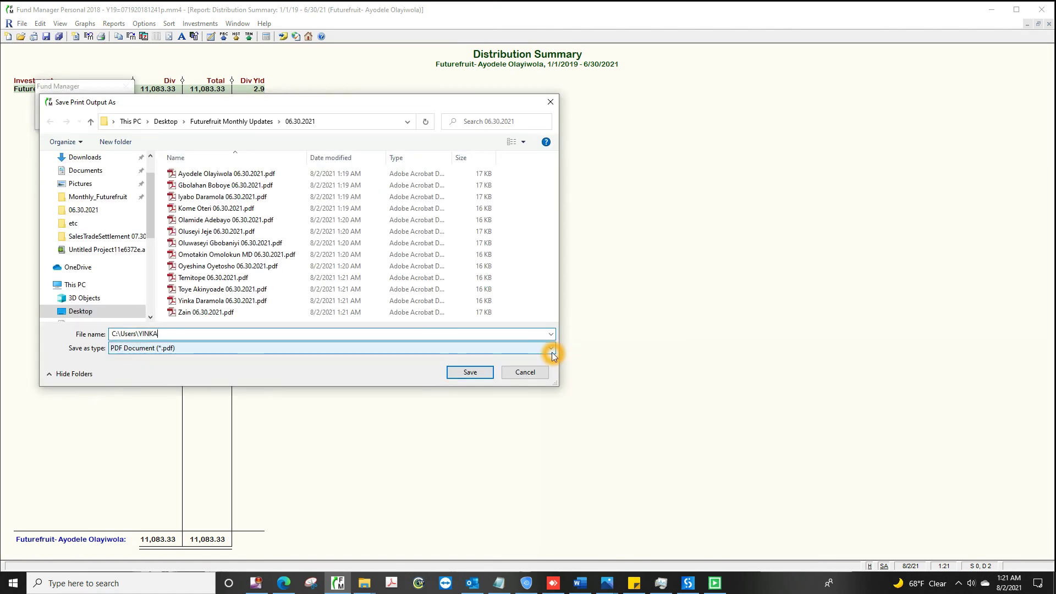
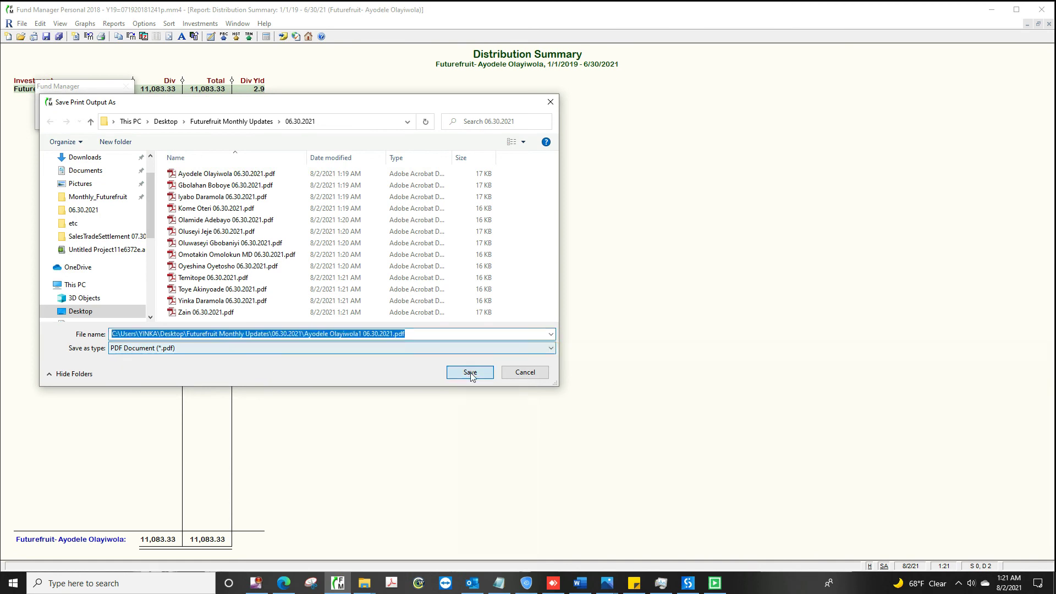
left_click(470, 372)
left_click(1049, 23)
Step: Save the second investor's Distribution Summary PDF (15,719.05 dividends) in the 06.30.2021 folder
left_click(80, 101)
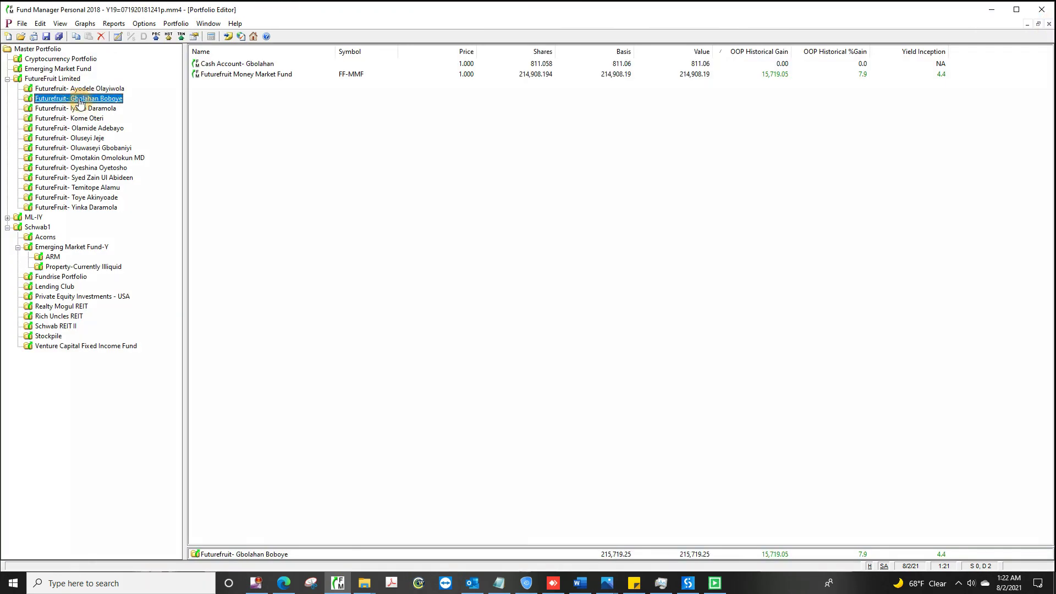
left_click(115, 25)
left_click(164, 109)
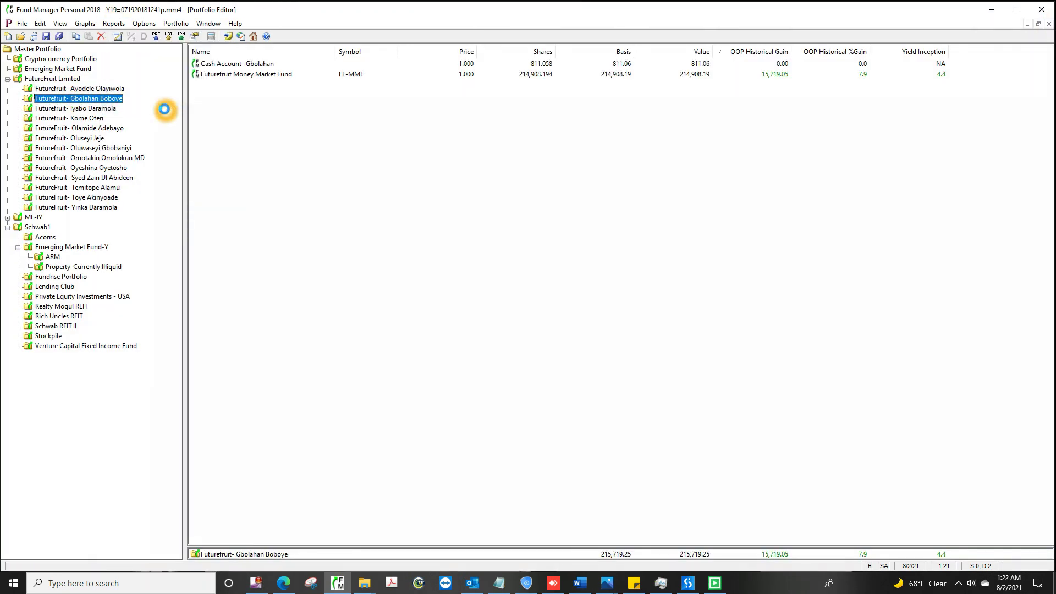
left_click(472, 419)
left_click(102, 38)
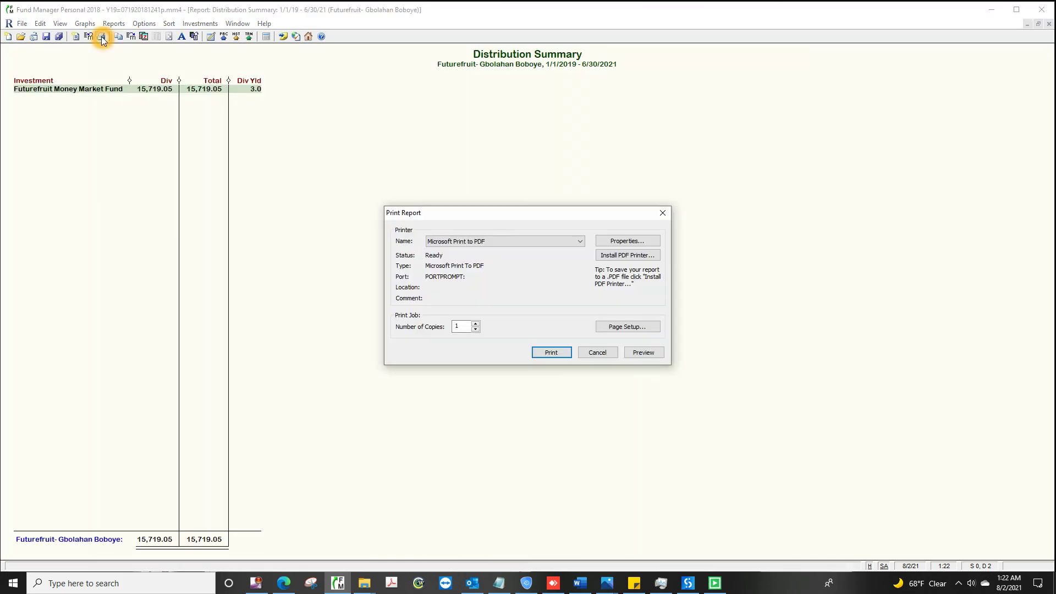
left_click(552, 352)
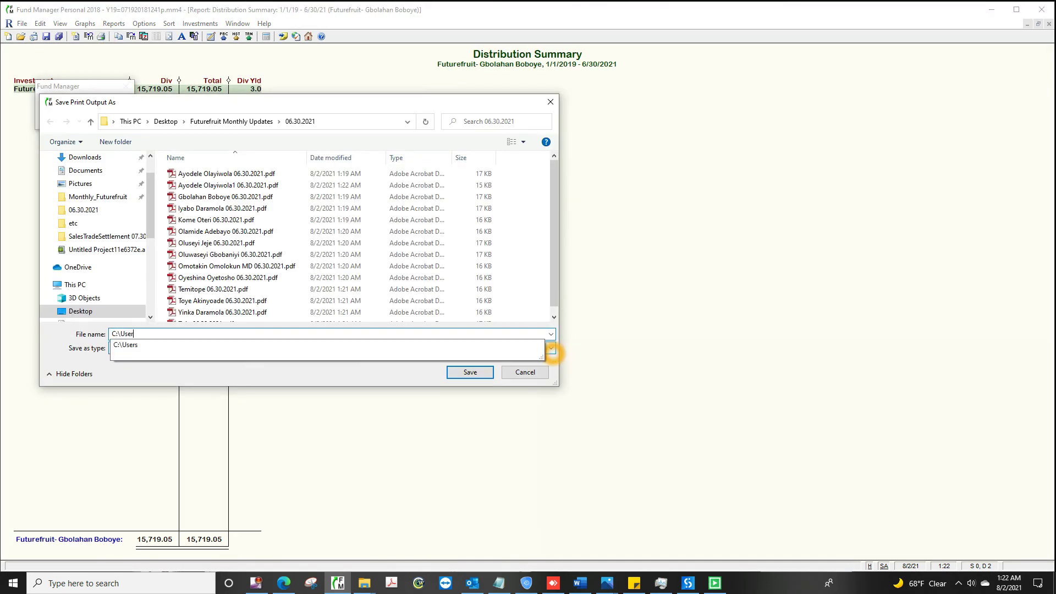
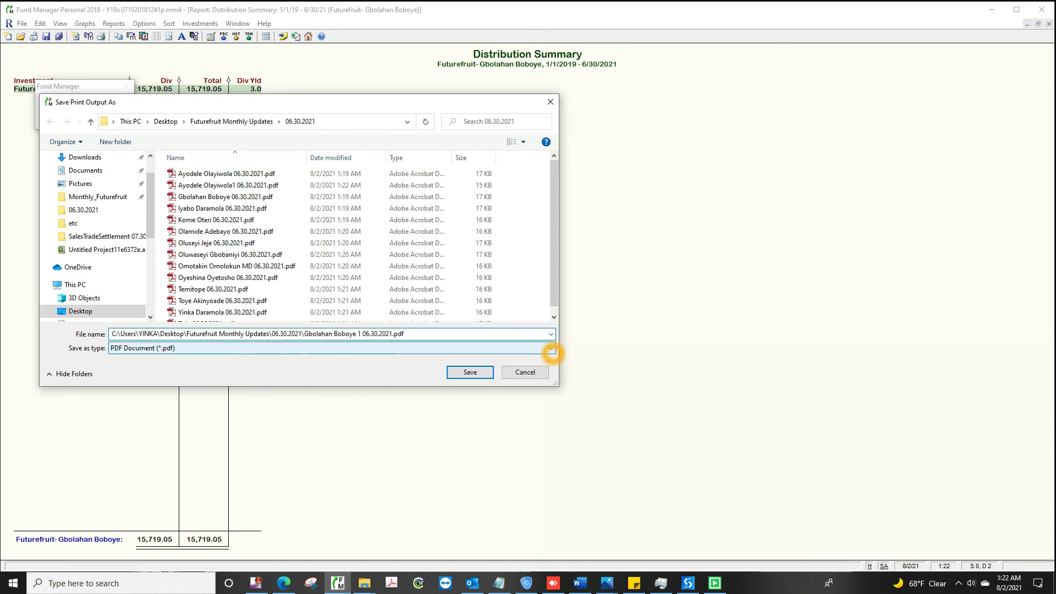
left_click(470, 372)
Step: Save the third investor's Distribution Summary as a PDF in the 06.30.2021 folder
key("Escape")
left_click(77, 109)
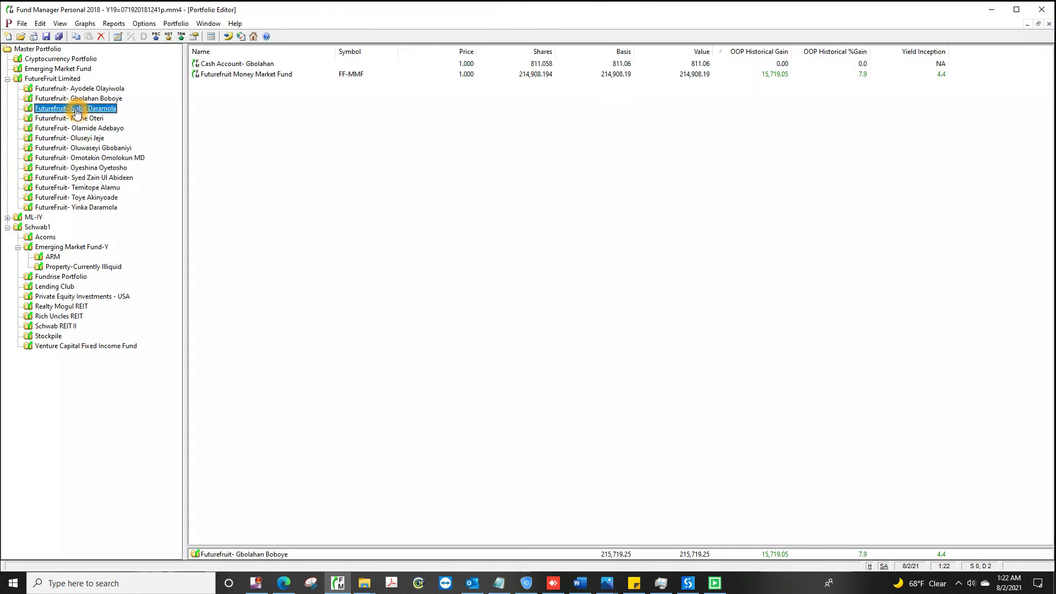
left_click(113, 24)
left_click(164, 108)
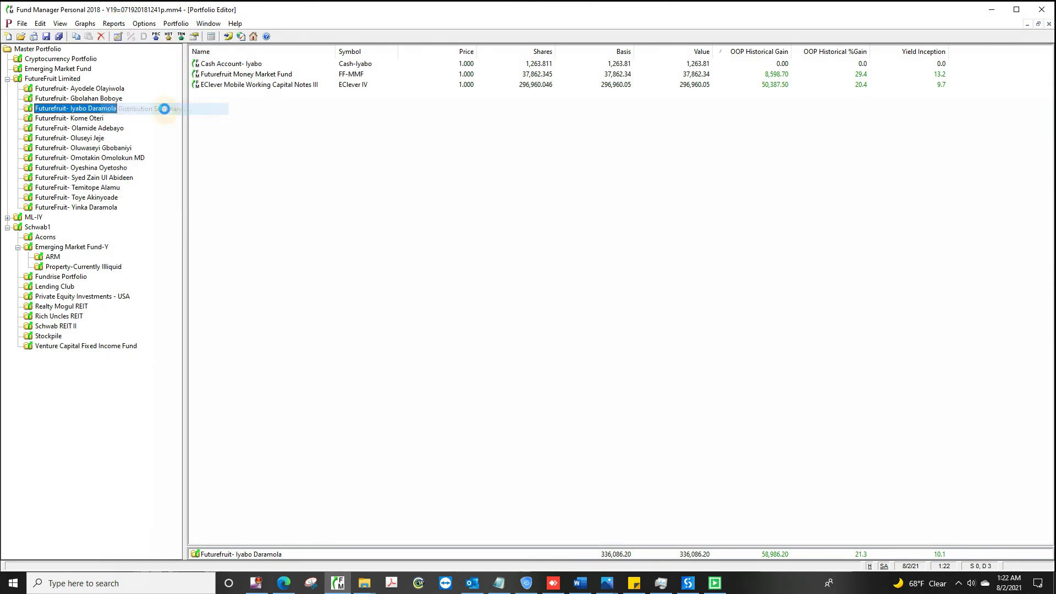
left_click(471, 420)
left_click(101, 36)
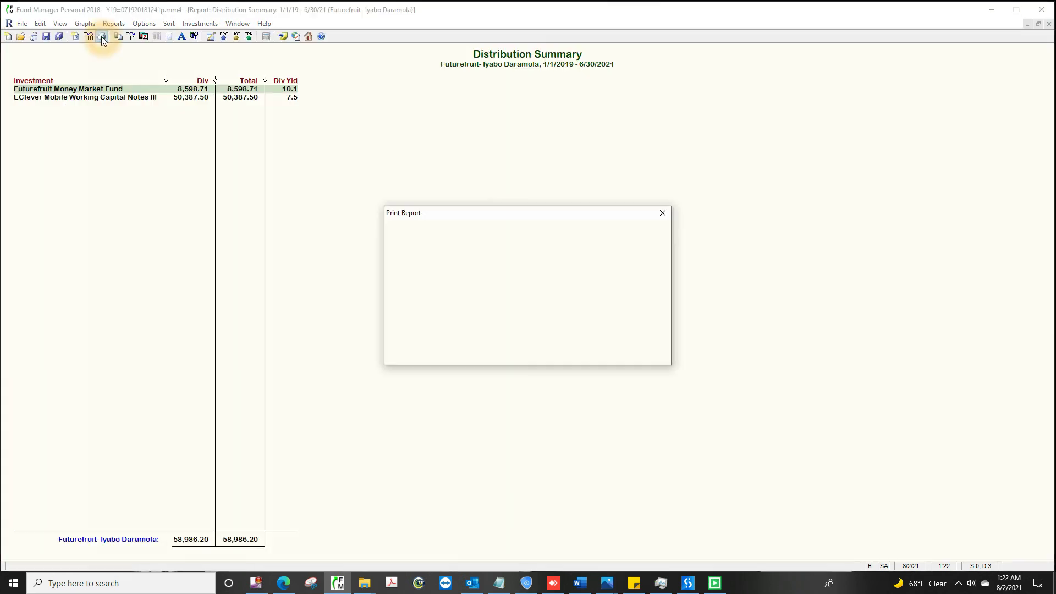
left_click(552, 353)
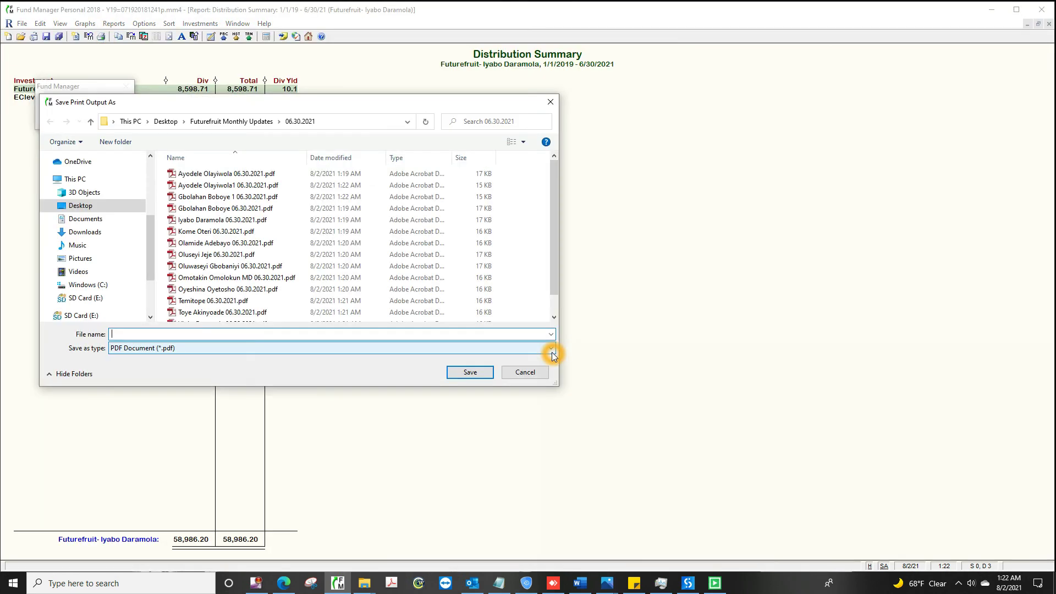
type("C:\\Users\\YINKA\\Desktop\\Futurefruit Monthly Upda")
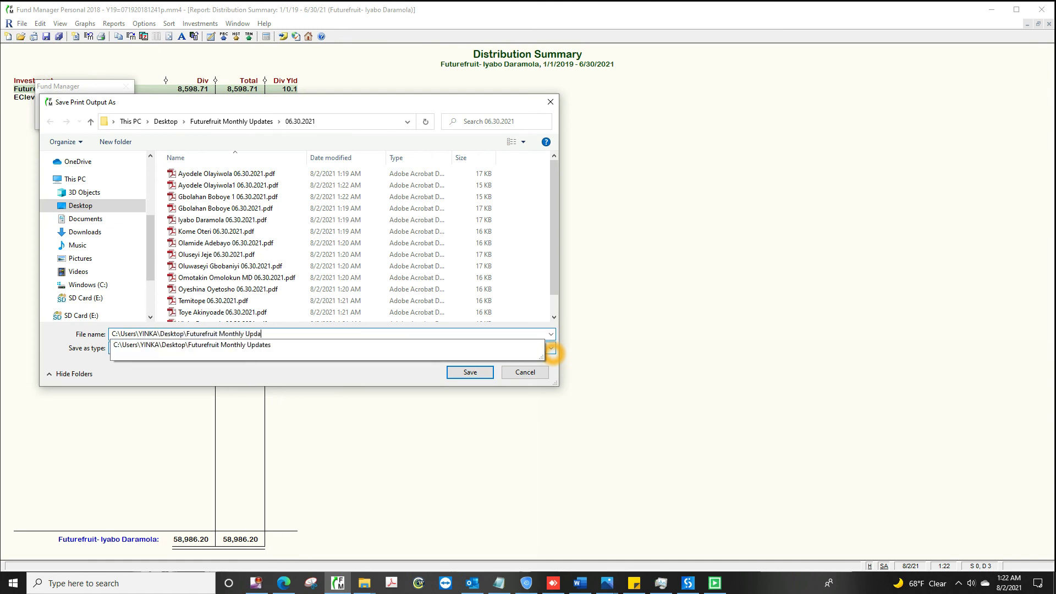
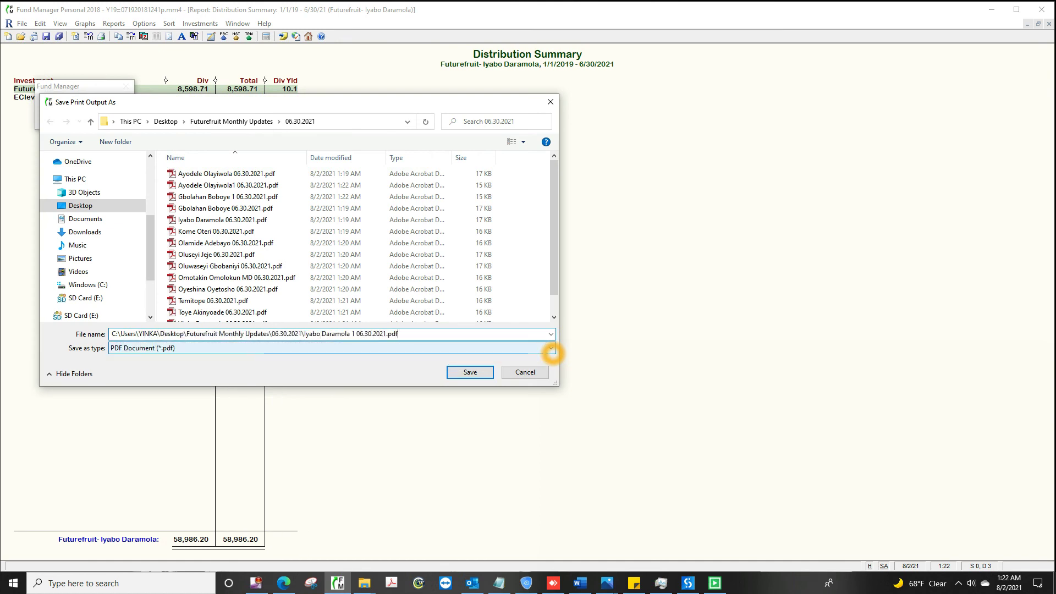
left_click(470, 373)
Step: Save the fourth investor's Distribution Summary PDF, named with the investor and date
left_click(1049, 24)
left_click(71, 118)
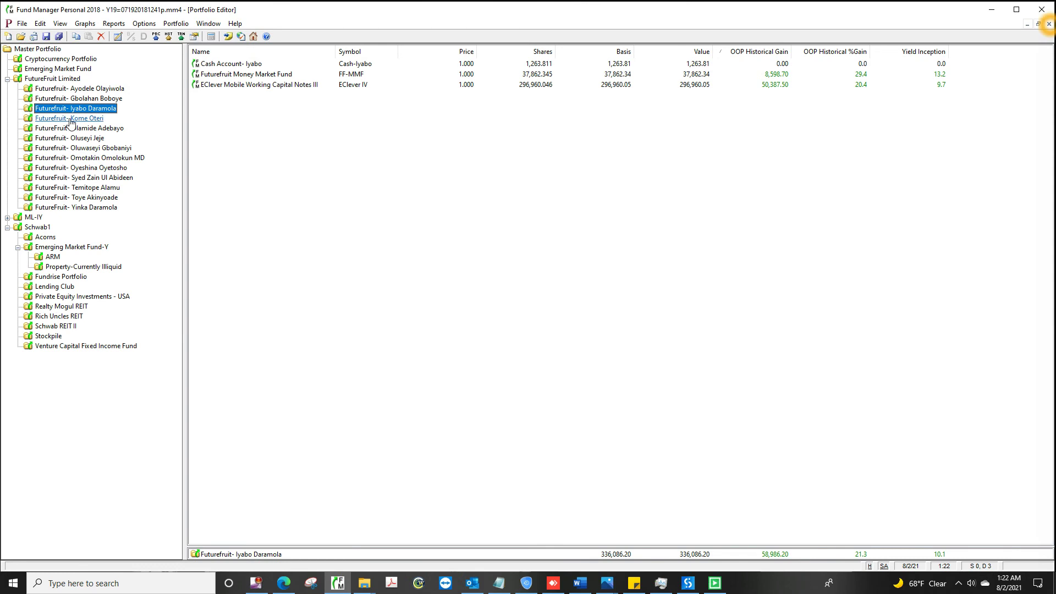
left_click(114, 24)
left_click(162, 108)
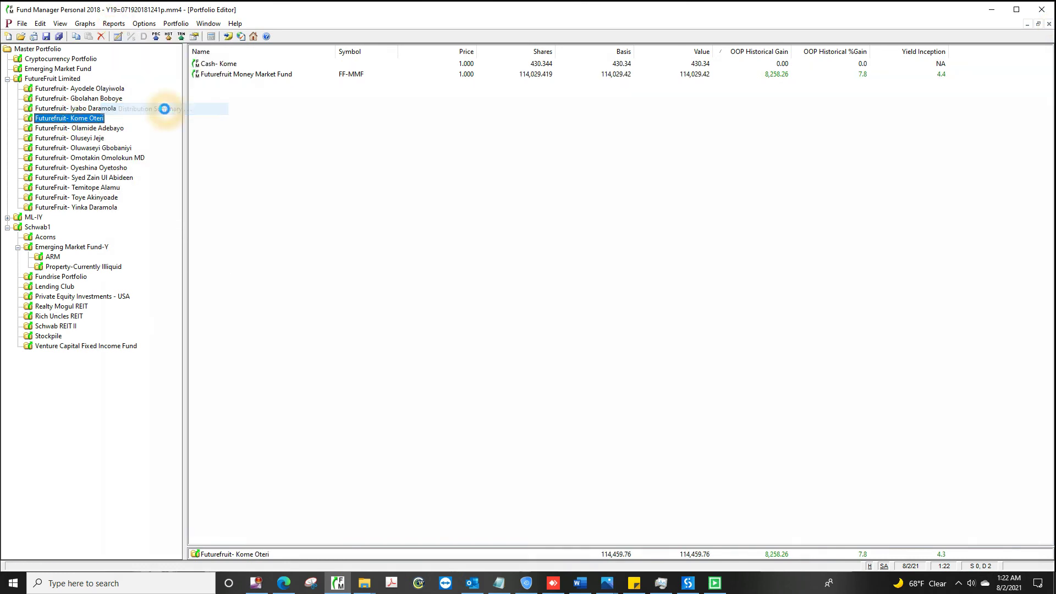
left_click(473, 420)
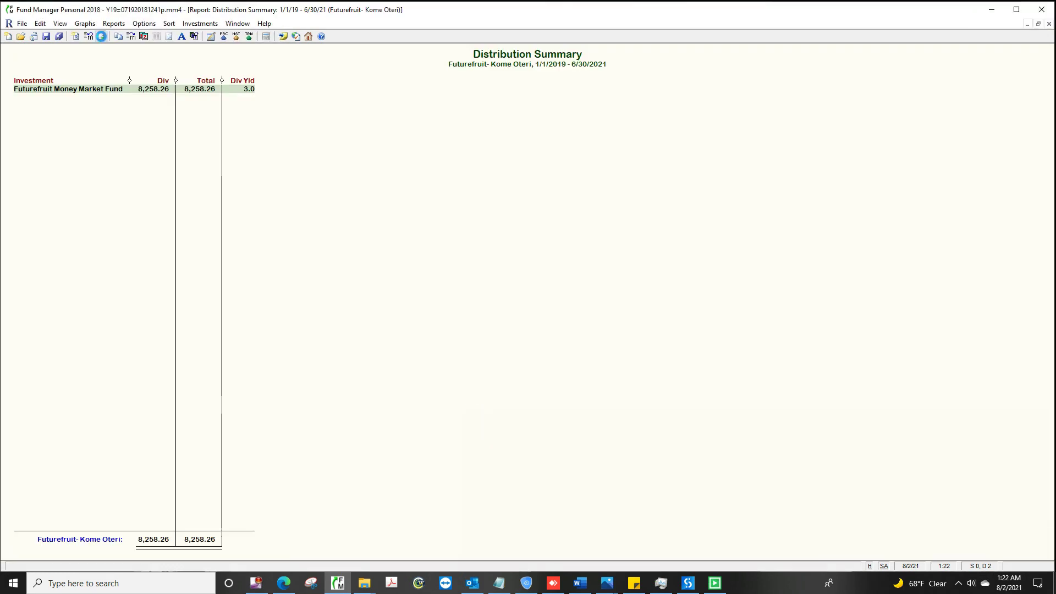
left_click(101, 36)
left_click(552, 352)
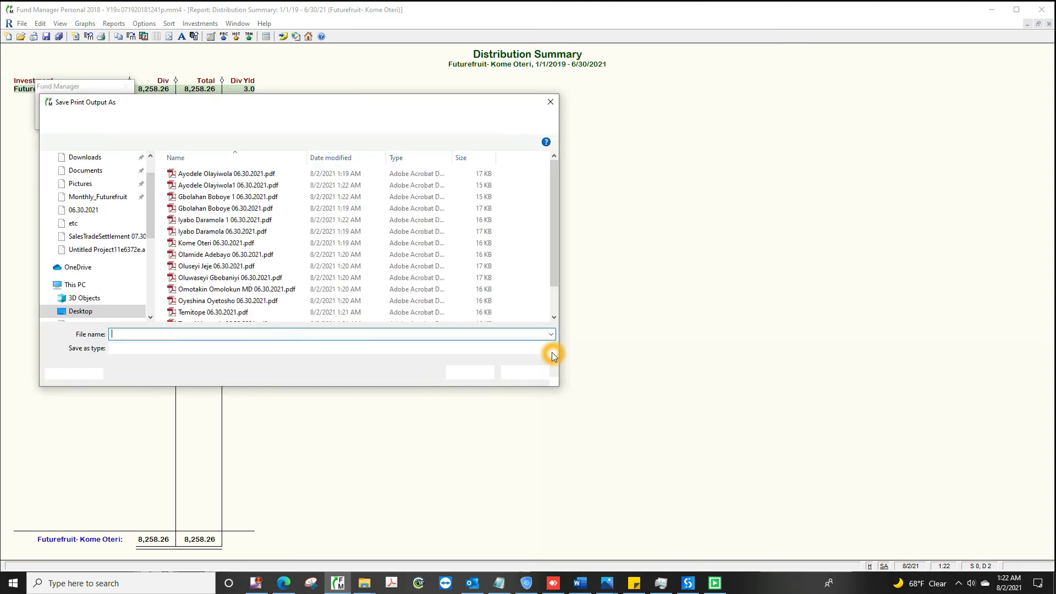
type("C:\\Users\\YINKA\\Desktop\\Futurefruit Monthl")
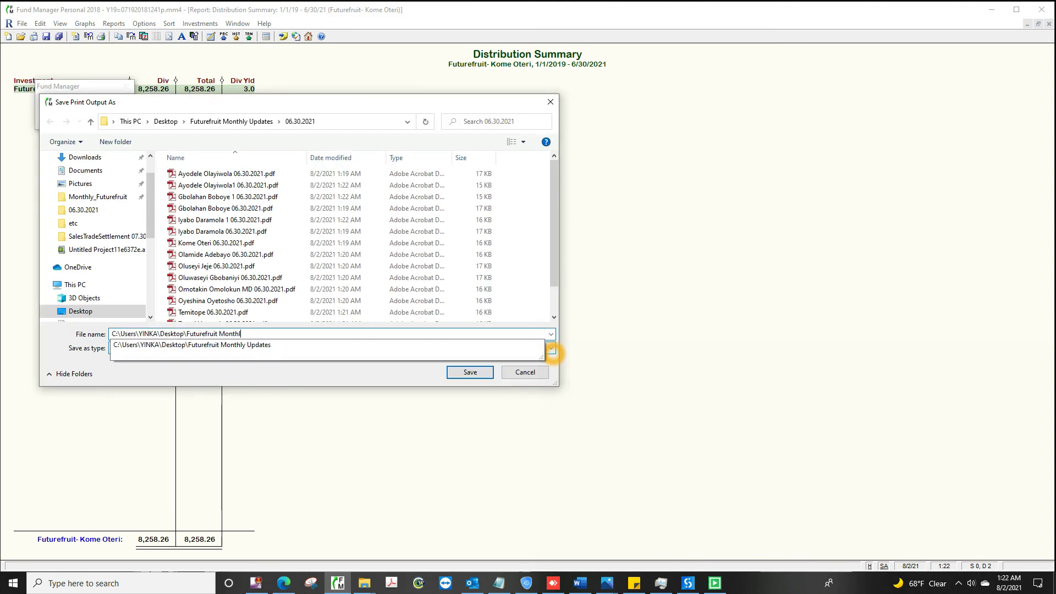
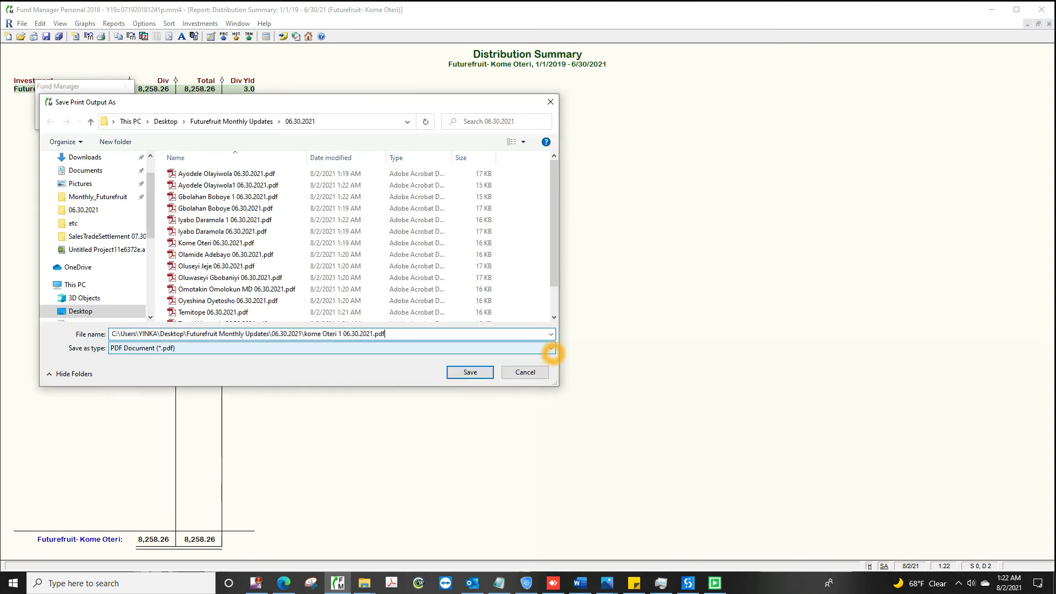
left_click(471, 372)
Step: Save the fifth investor's Distribution Summary PDF into the 06.30.2021 folder
left_click(1049, 23)
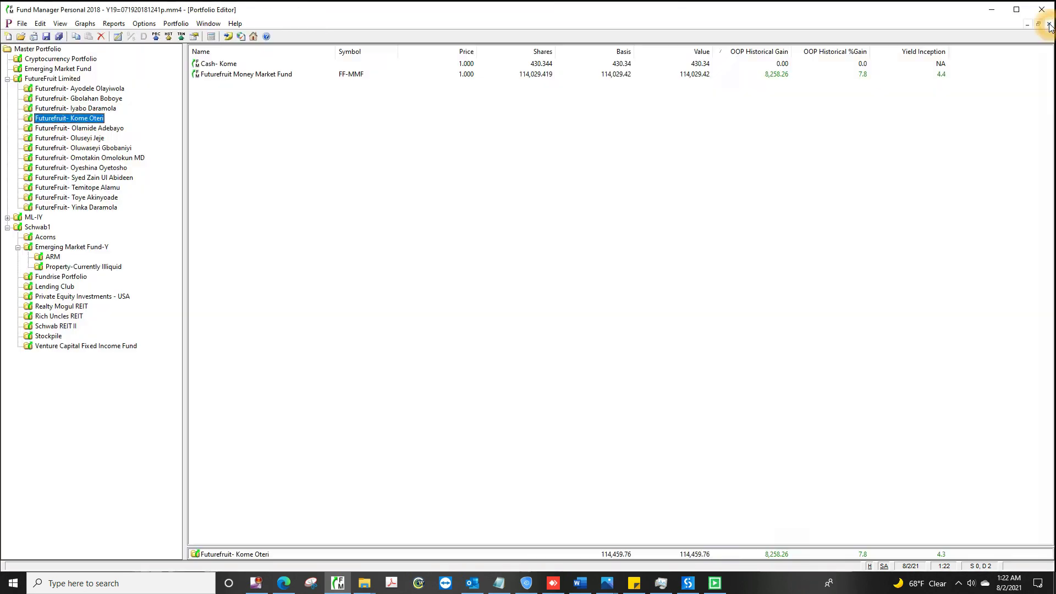
left_click(81, 129)
key("alt+r")
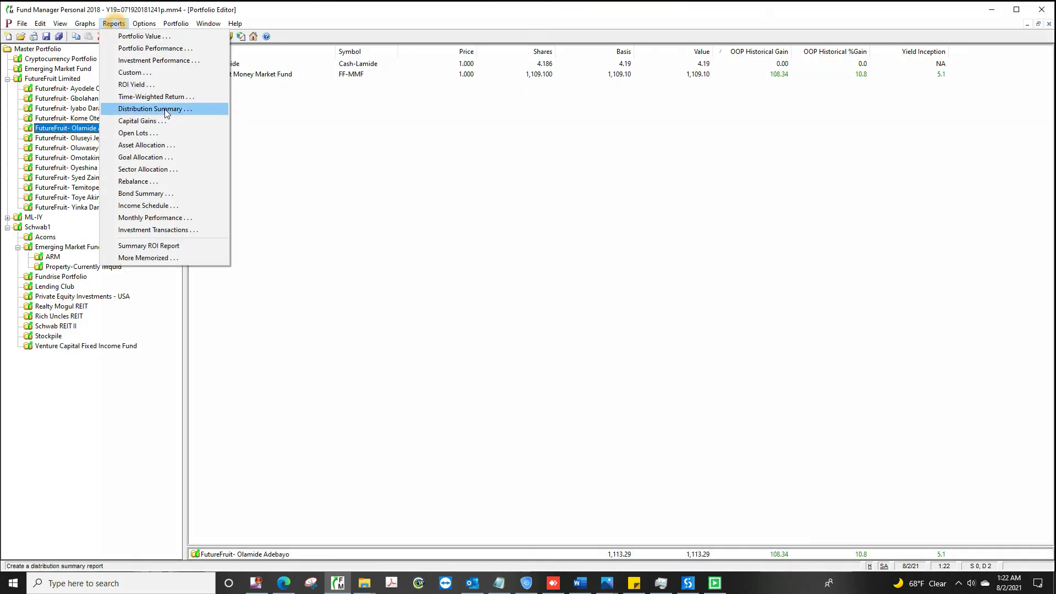
left_click(164, 109)
left_click(472, 420)
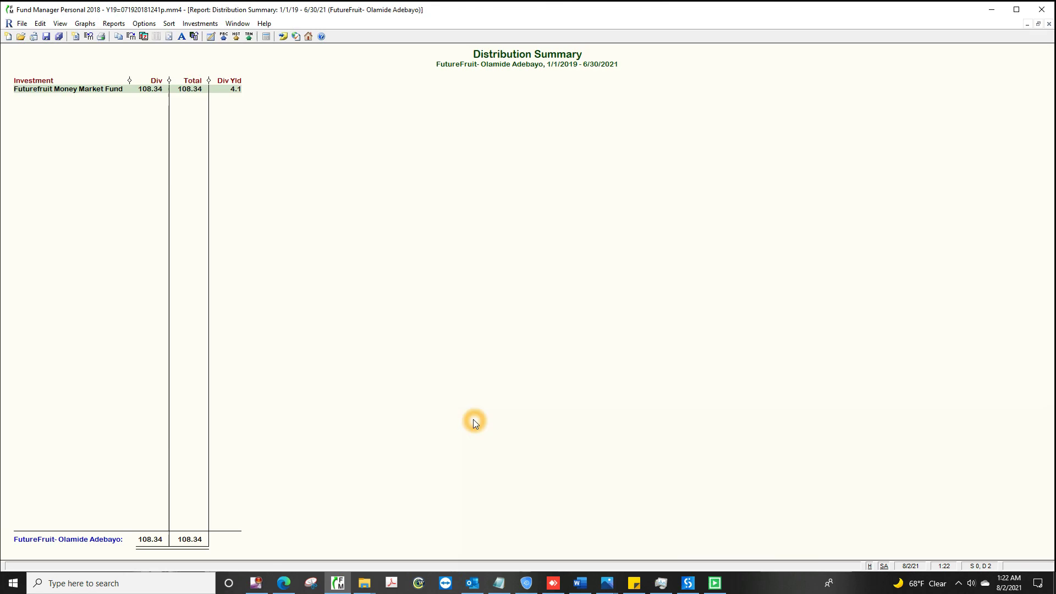
key("ctrl+p")
left_click(551, 353)
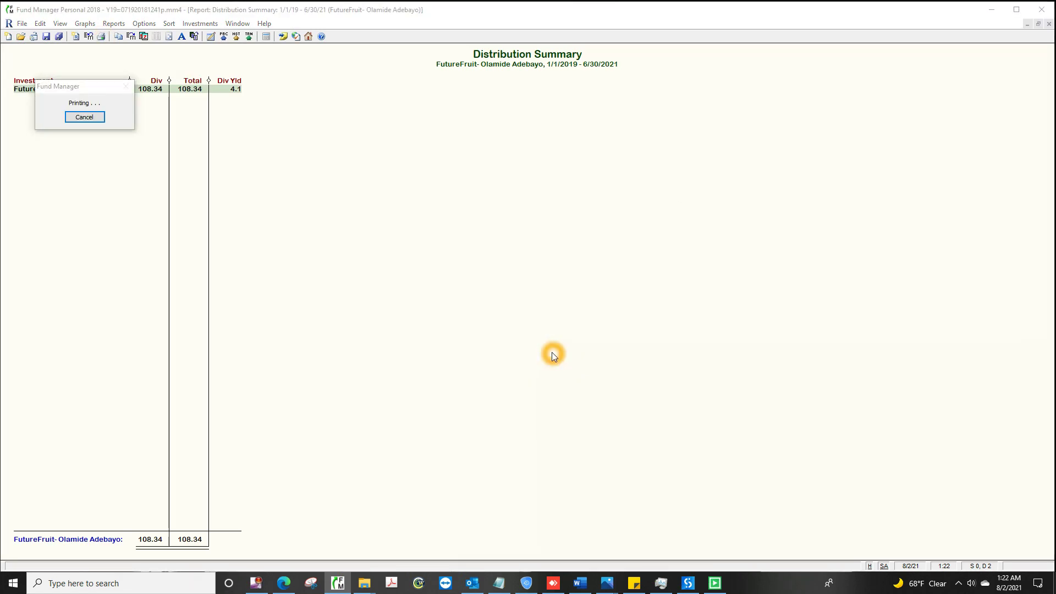
type("C:\\Users\\YINKA\\Desktop\\Futurefruit M")
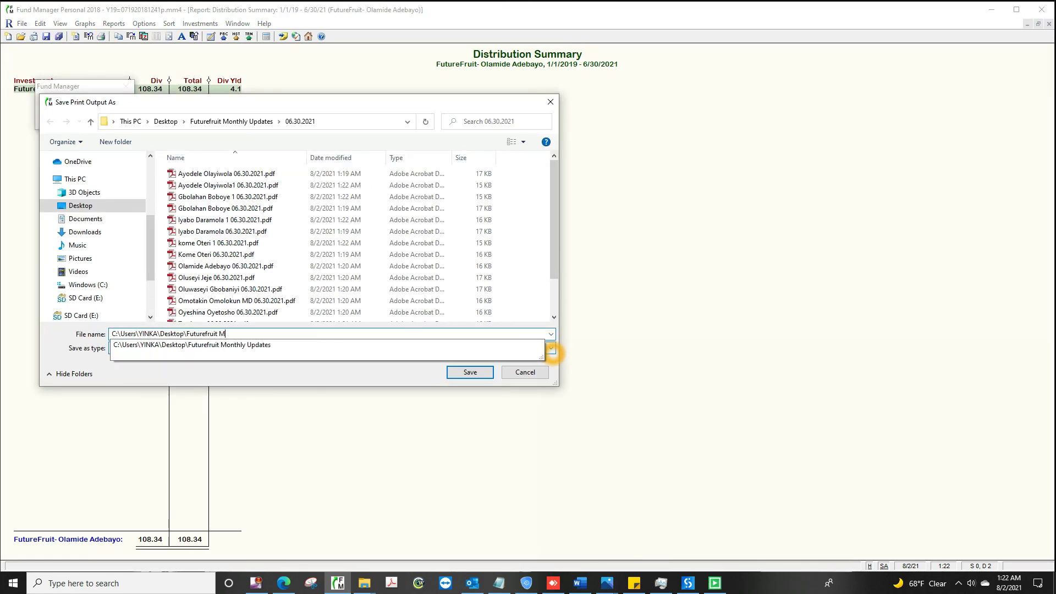
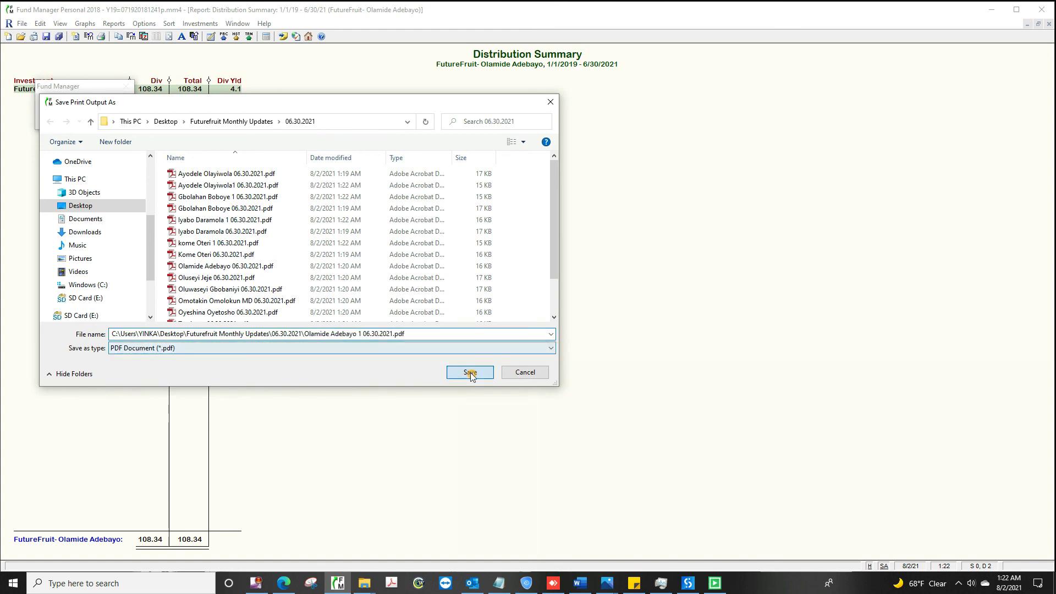
left_click(470, 373)
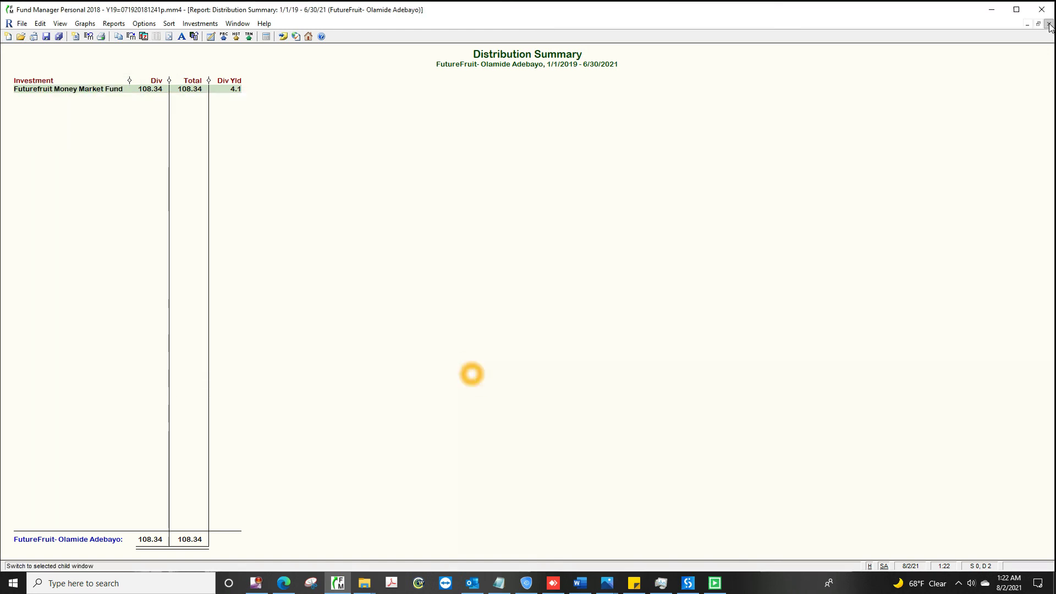
Step: Save the sixth investor's Distribution Summary PDF (10,923.83 dividends)
left_click(70, 139)
left_click(114, 23)
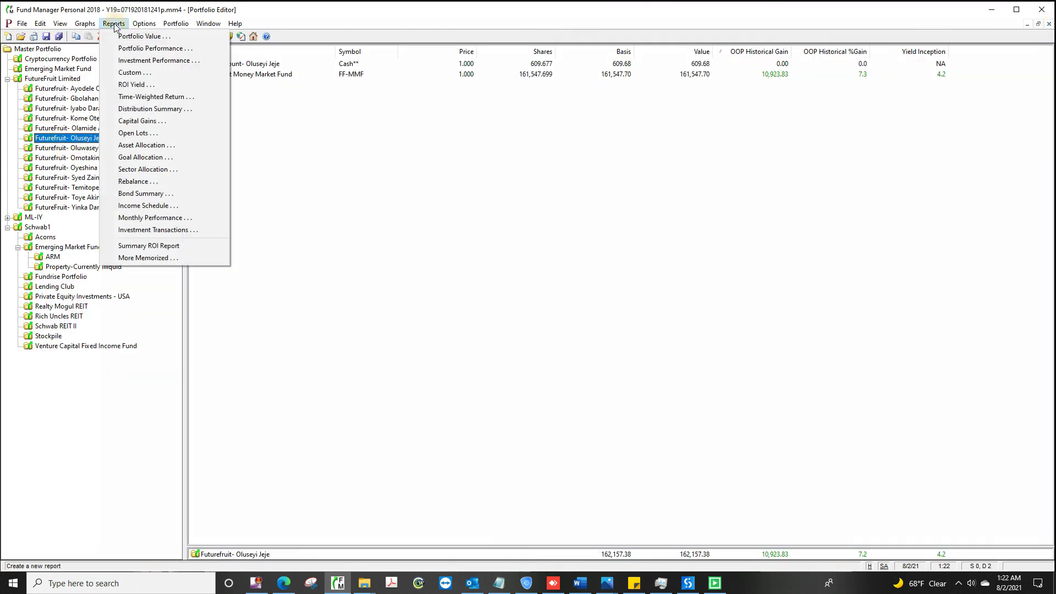
left_click(165, 109)
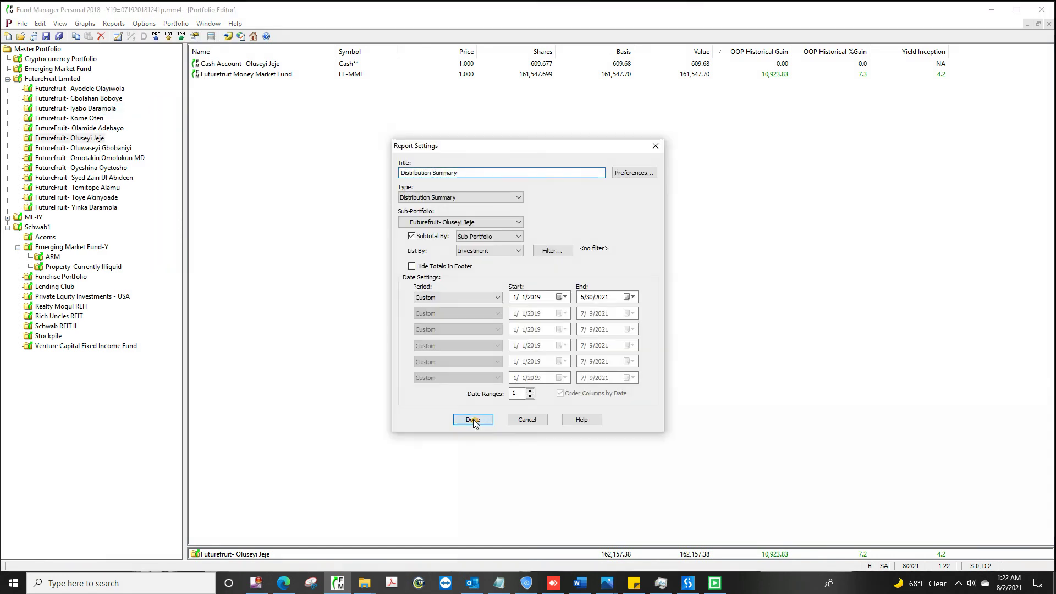
left_click(473, 419)
left_click(101, 36)
left_click(551, 352)
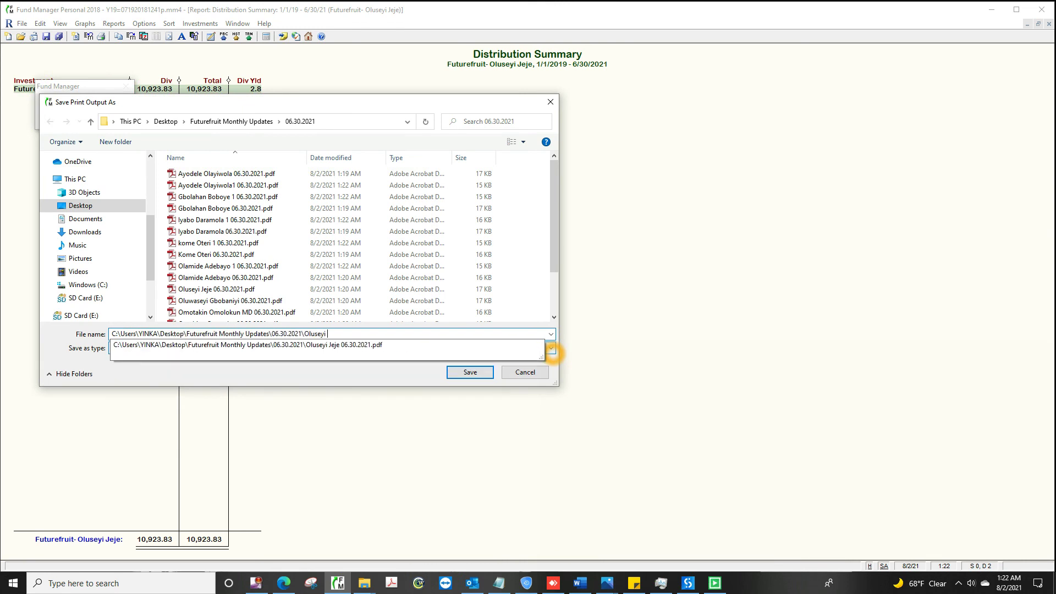
left_click(470, 372)
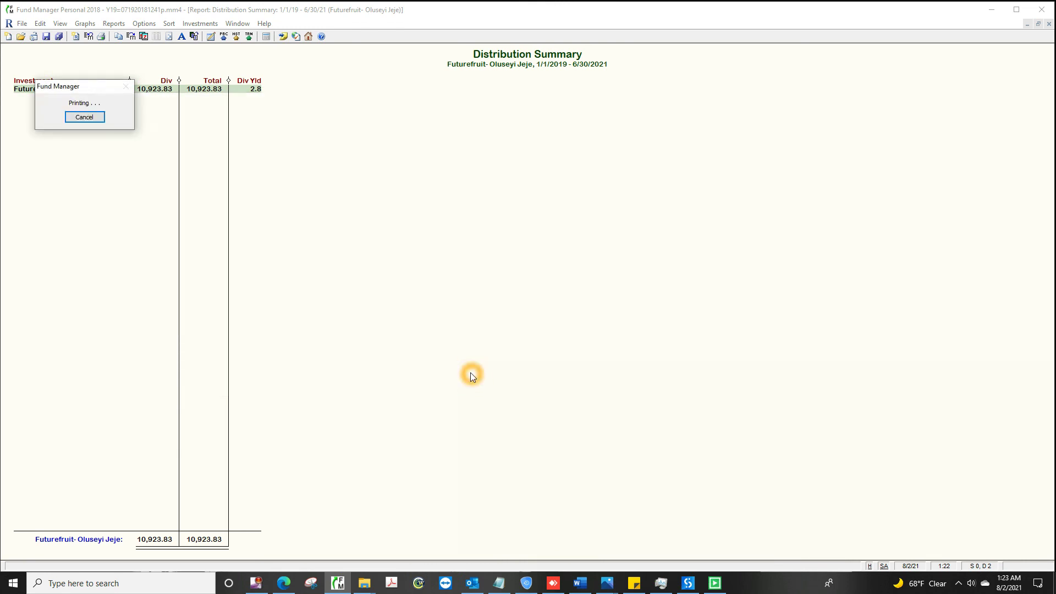
Step: Save the first investor's Distribution Summary as a PDF named '<investor> 1 06.30.2021.pdf' in 06.30.2021
left_click(84, 148)
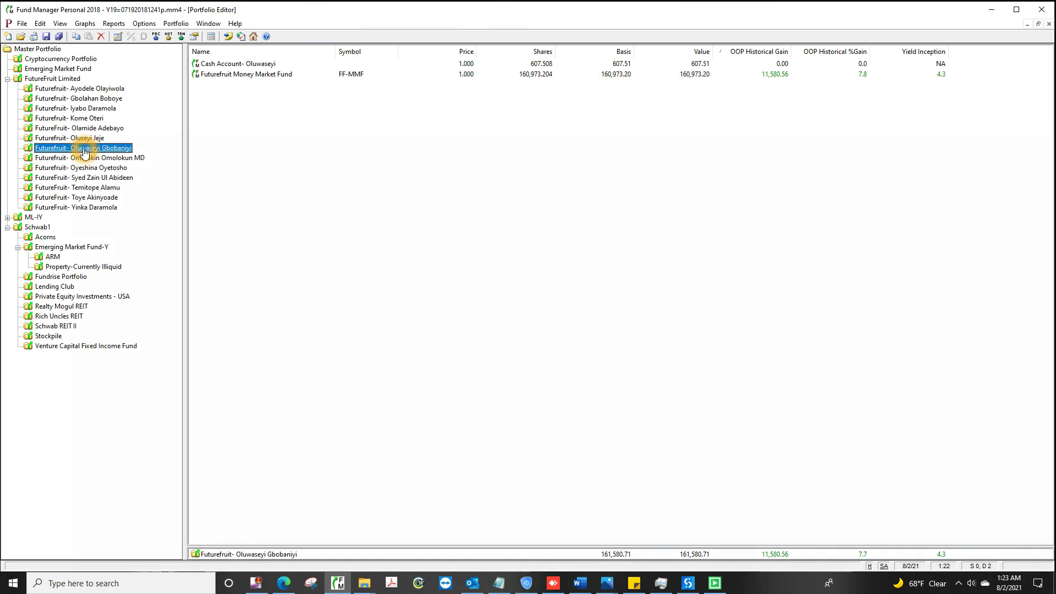
left_click(113, 24)
left_click(164, 109)
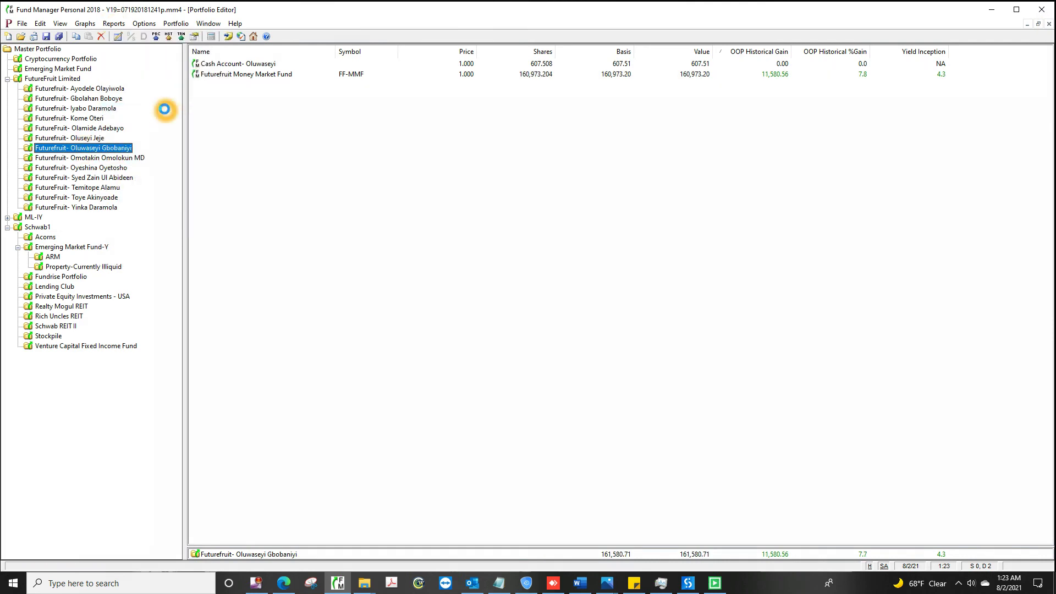
left_click(472, 419)
left_click(101, 36)
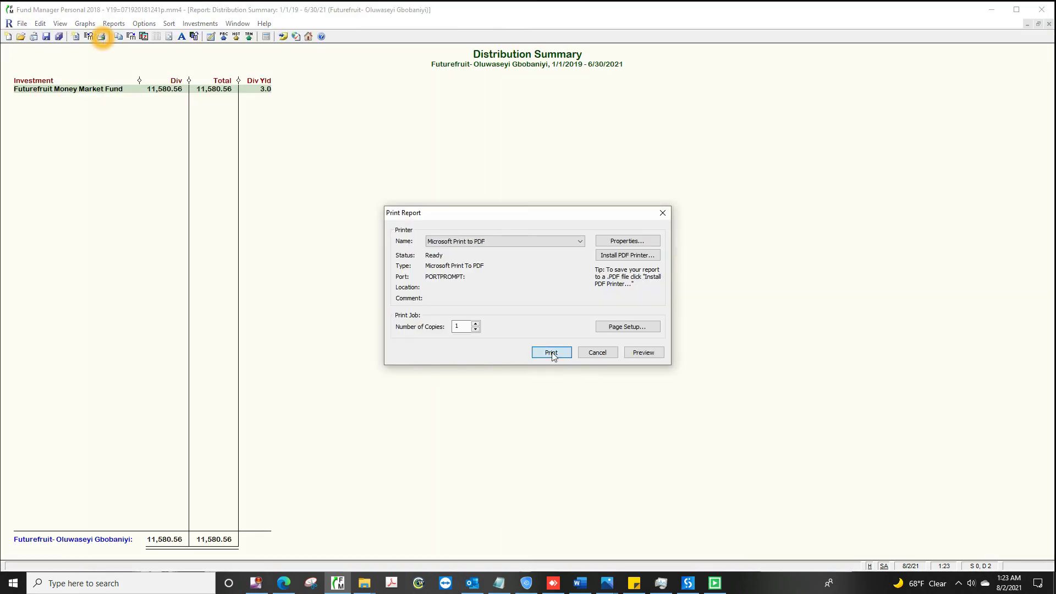
left_click(551, 353)
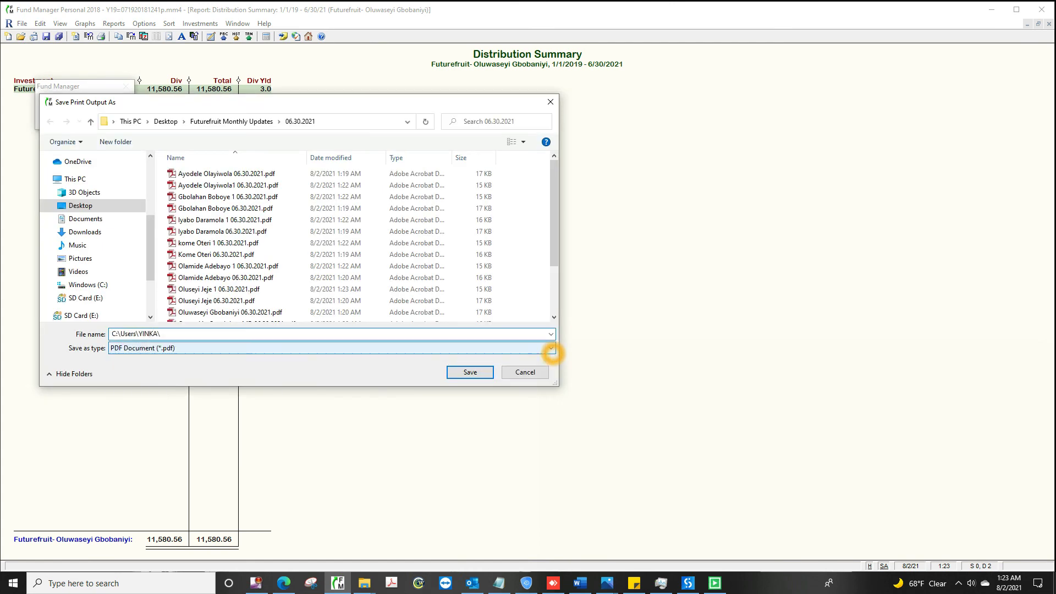
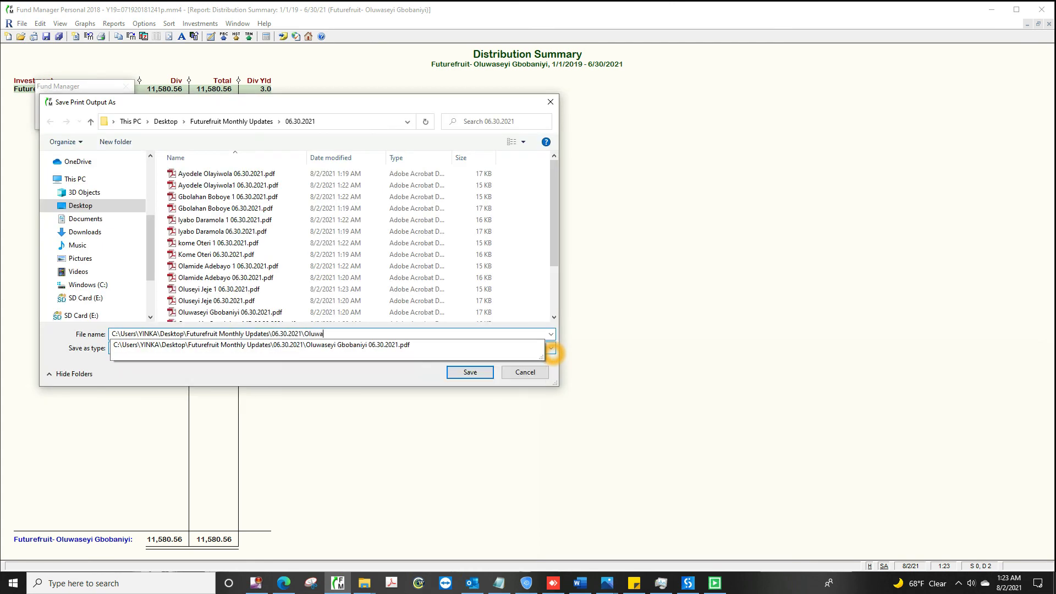
left_click(470, 371)
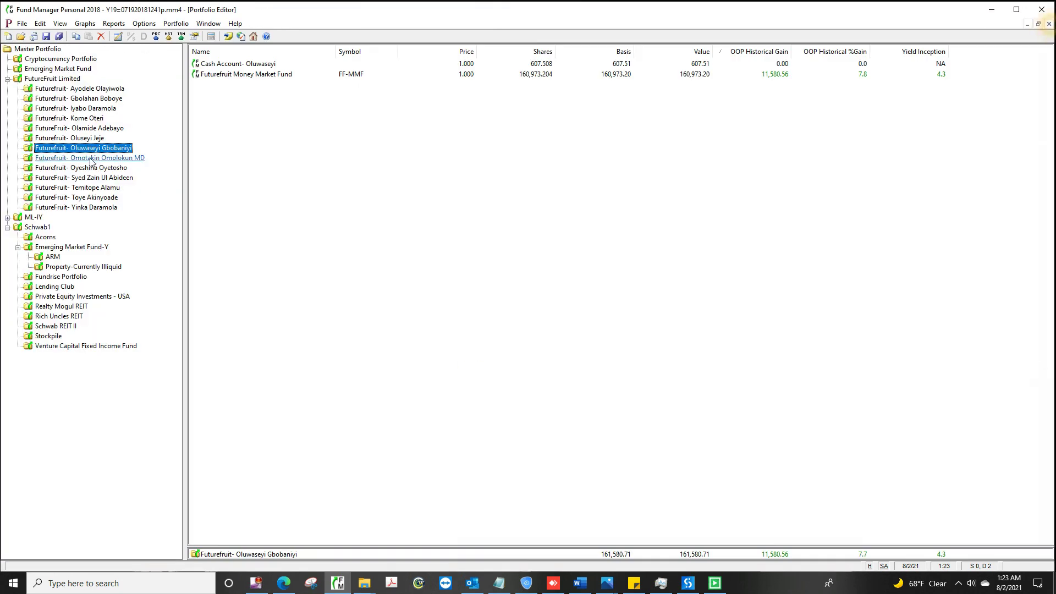
Step: Save the second investor's Distribution Summary (11,580.56 dividends) as a PDF in the 06.30.2021 folder
left_click(91, 158)
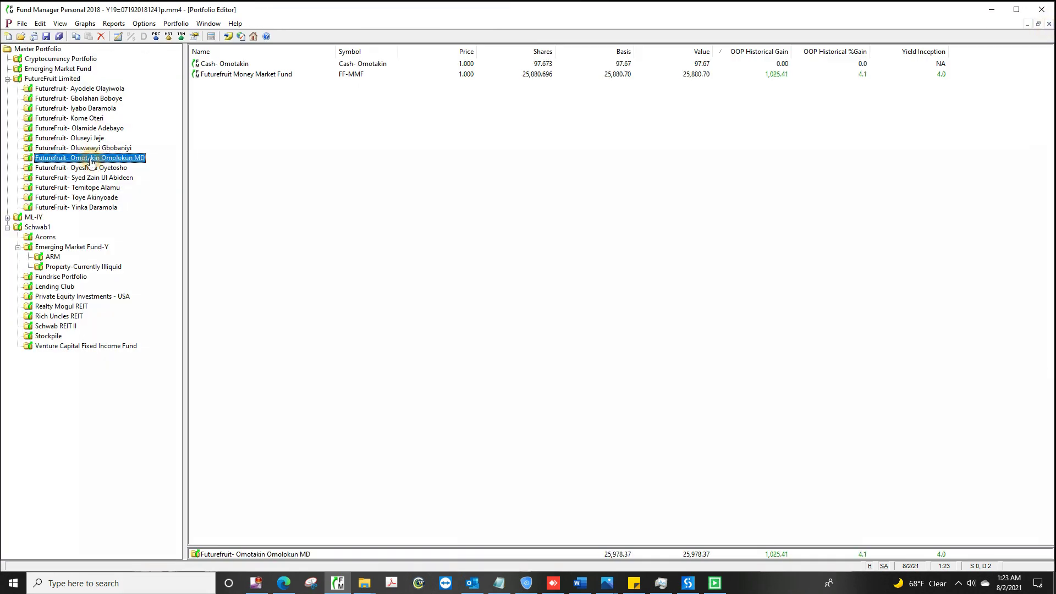
left_click(114, 23)
left_click(164, 109)
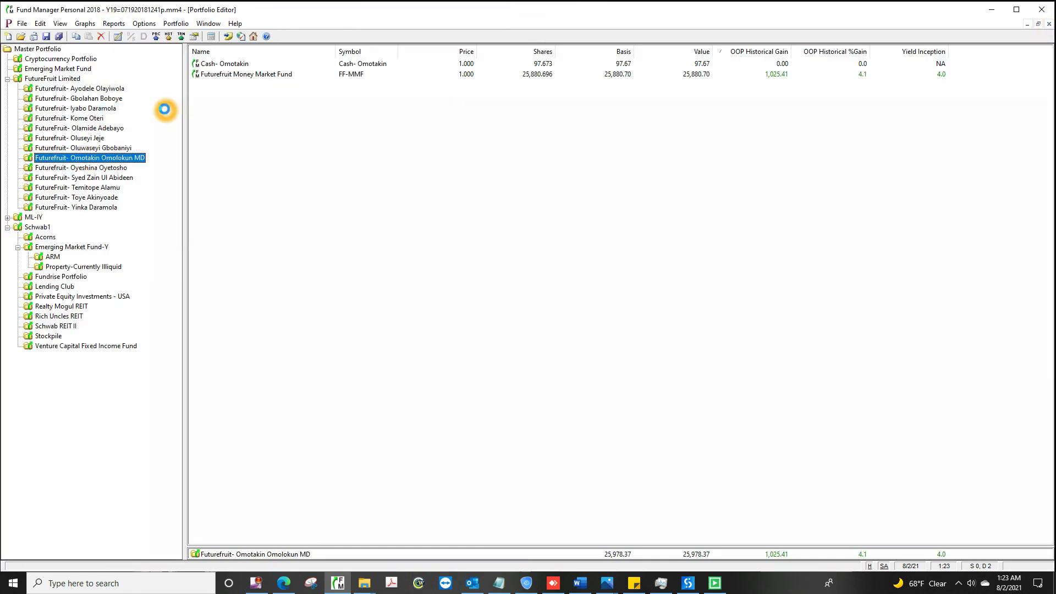
left_click(473, 421)
left_click(101, 36)
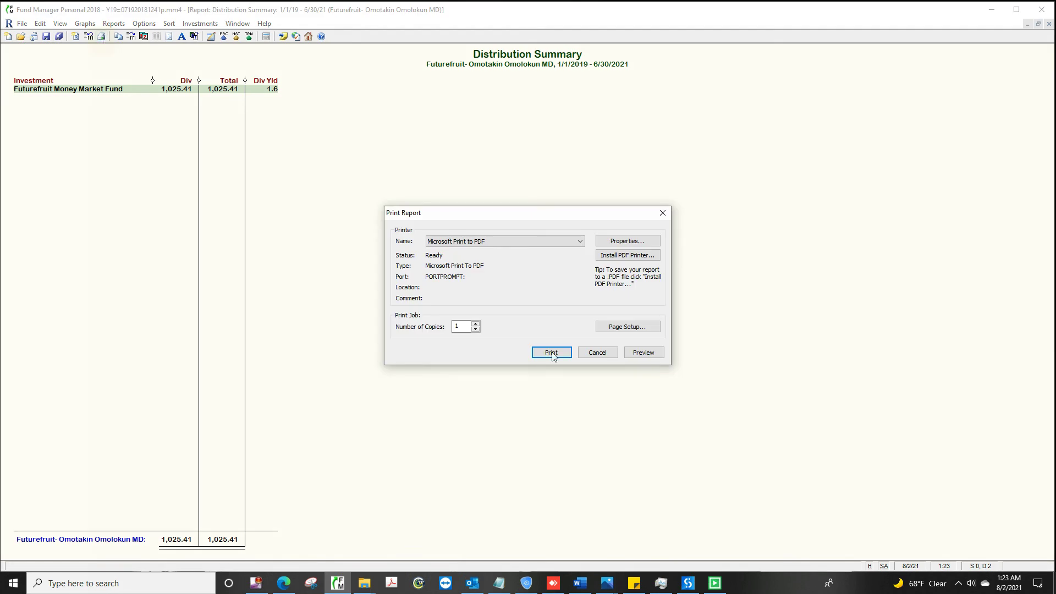
left_click(550, 352)
type("C:\\Users\\YI")
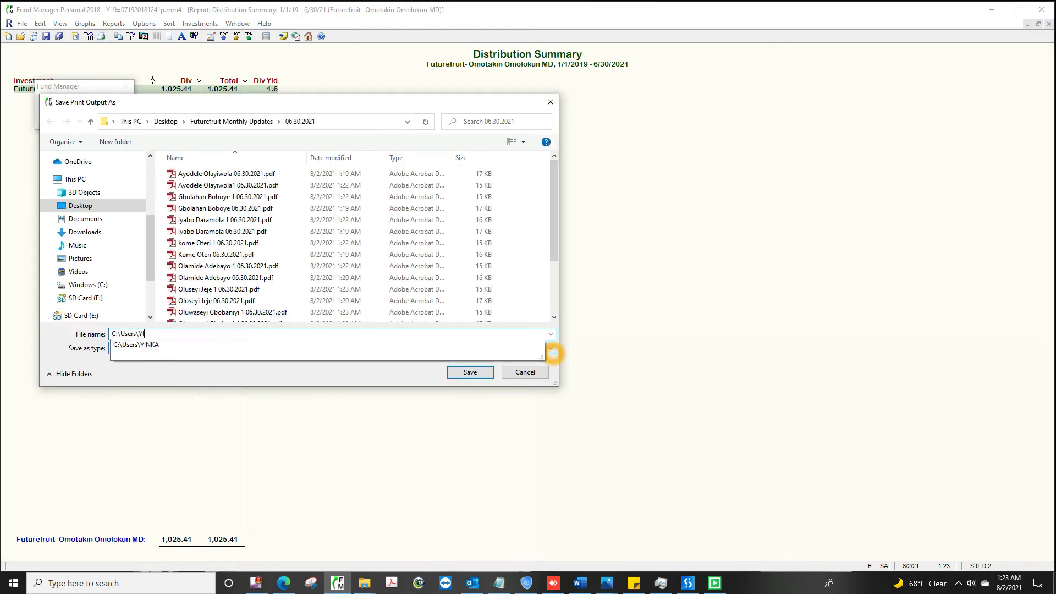
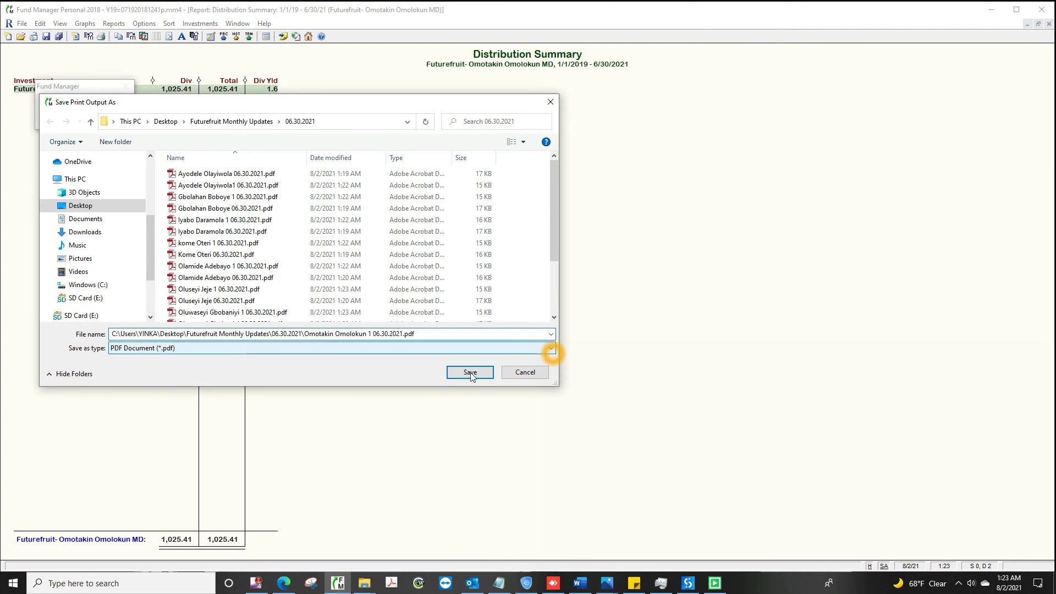
left_click(471, 373)
Step: Save the third investor's Distribution Summary as a '<investor> 1 06.30.2021' PDF in the same folder
key("Escape")
left_click(83, 168)
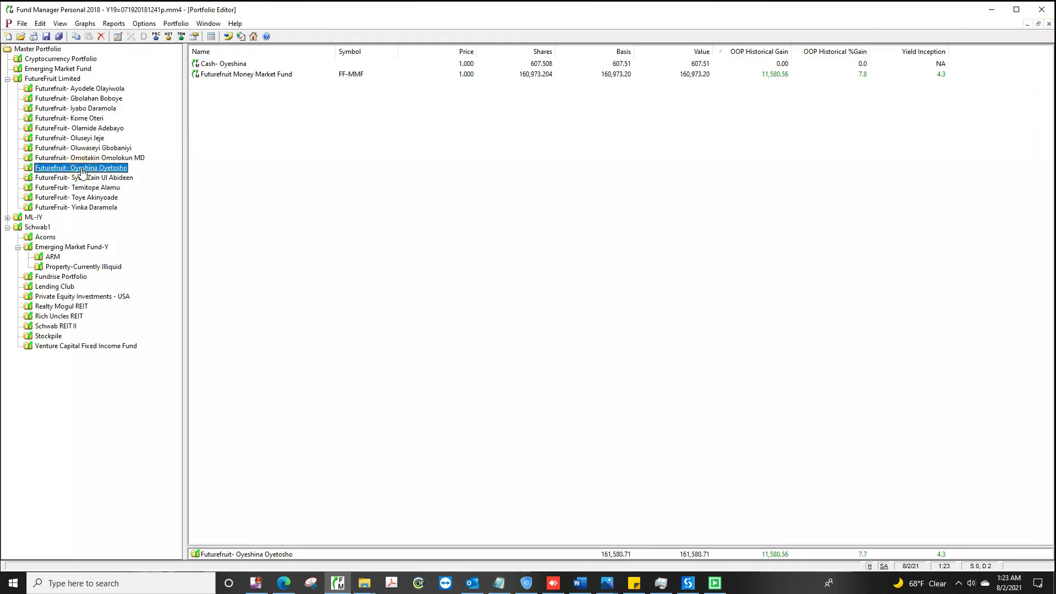
left_click(114, 23)
left_click(165, 111)
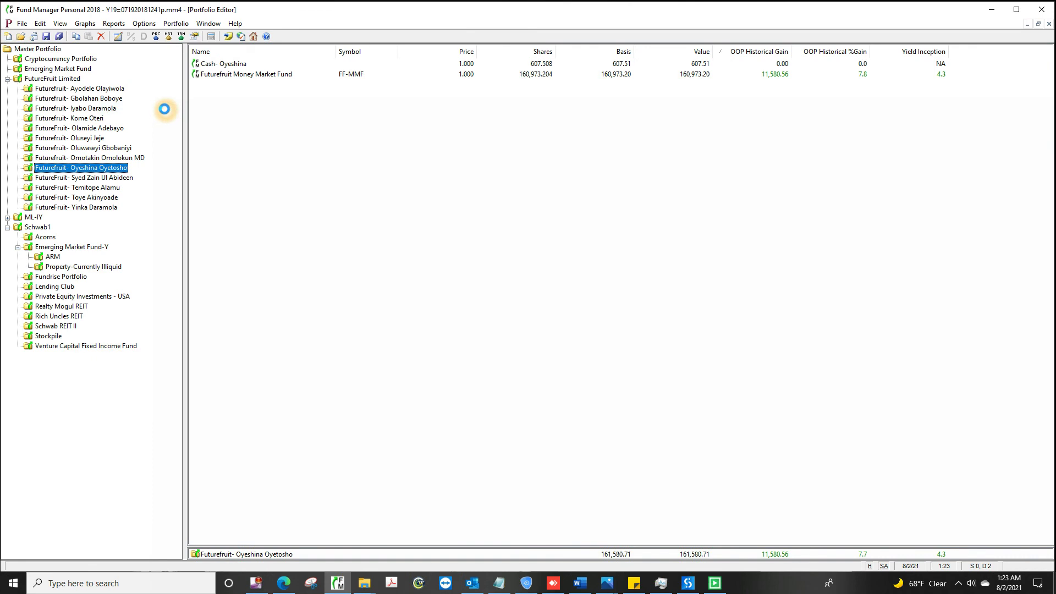
left_click(473, 420)
left_click(102, 36)
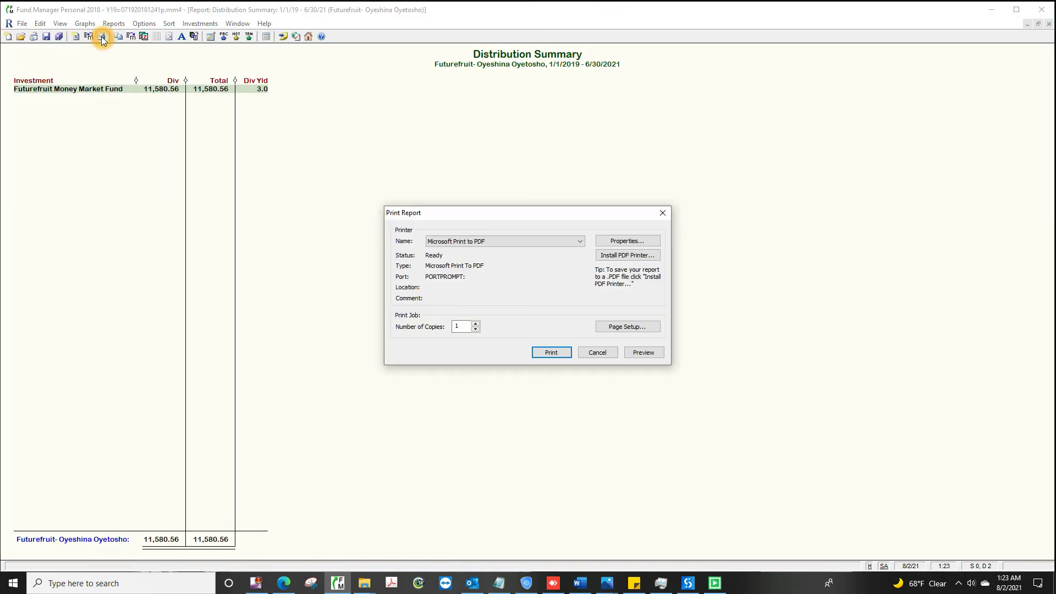
left_click(550, 355)
type("C:\\Use")
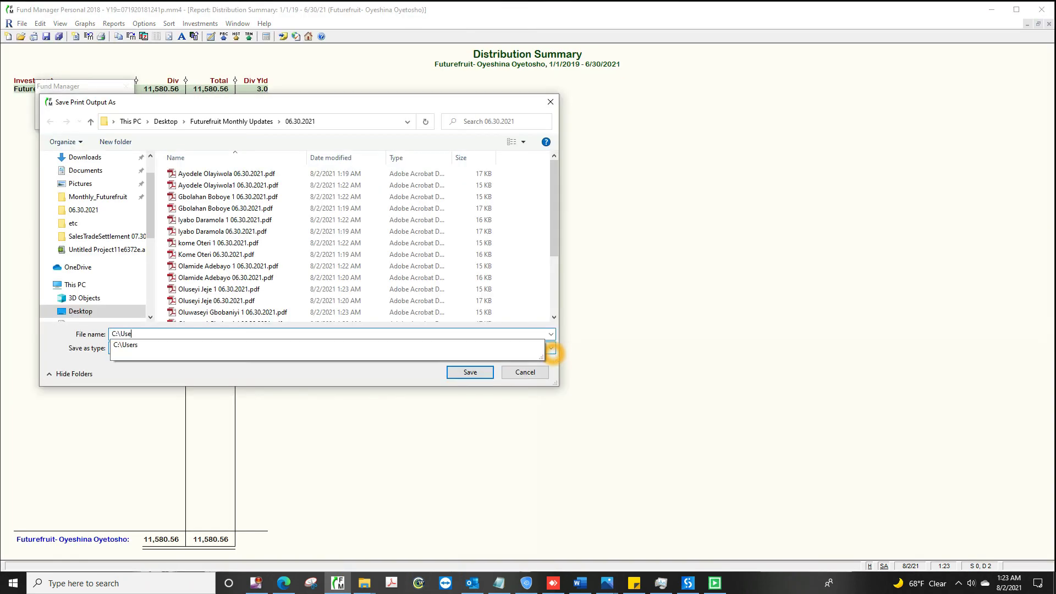
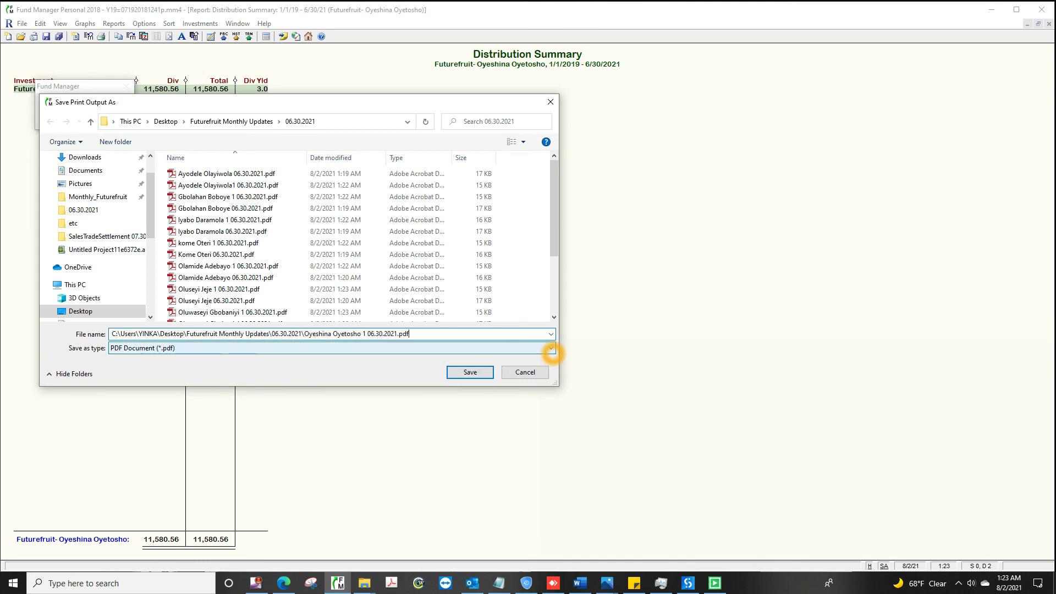
type(".pdf")
left_click(470, 372)
Step: Save the next investor's Distribution Summary as a '<investor> 1 06' PDF in the 06.30.2021 folder
left_click(1049, 24)
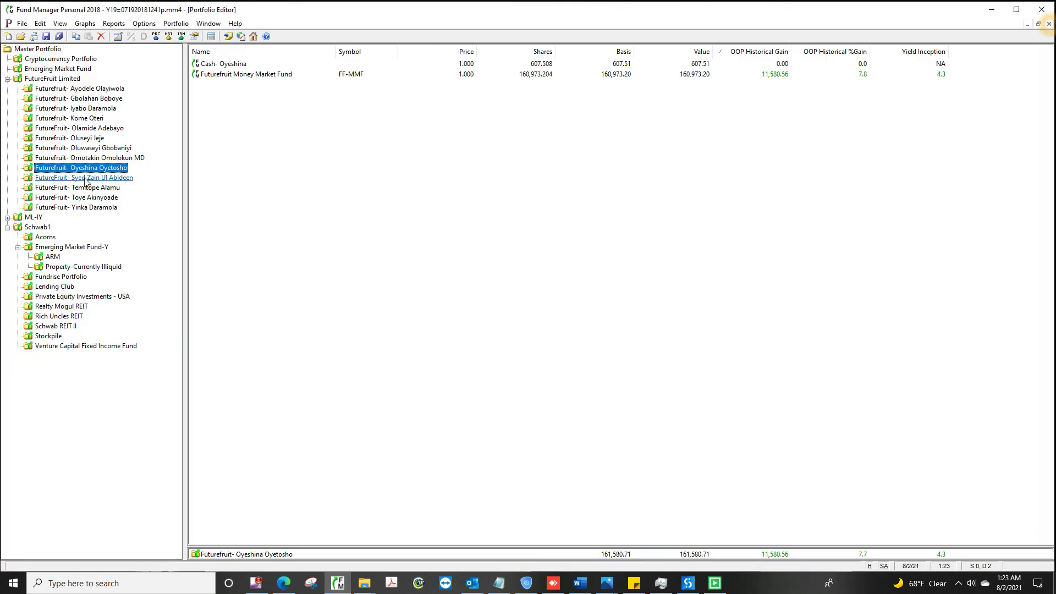
left_click(85, 178)
left_click(114, 24)
left_click(164, 108)
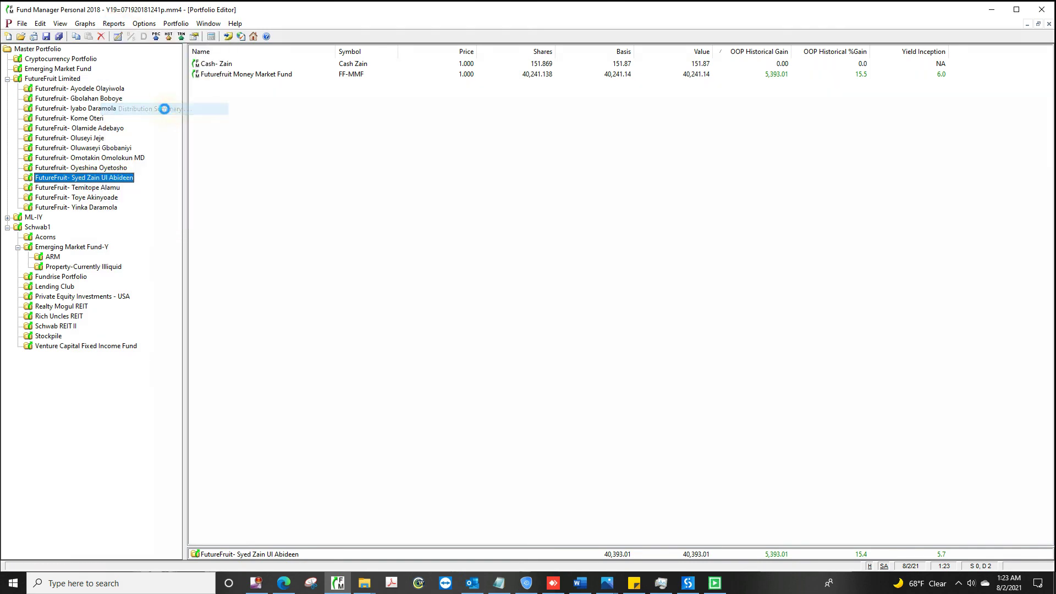
left_click(472, 419)
left_click(102, 36)
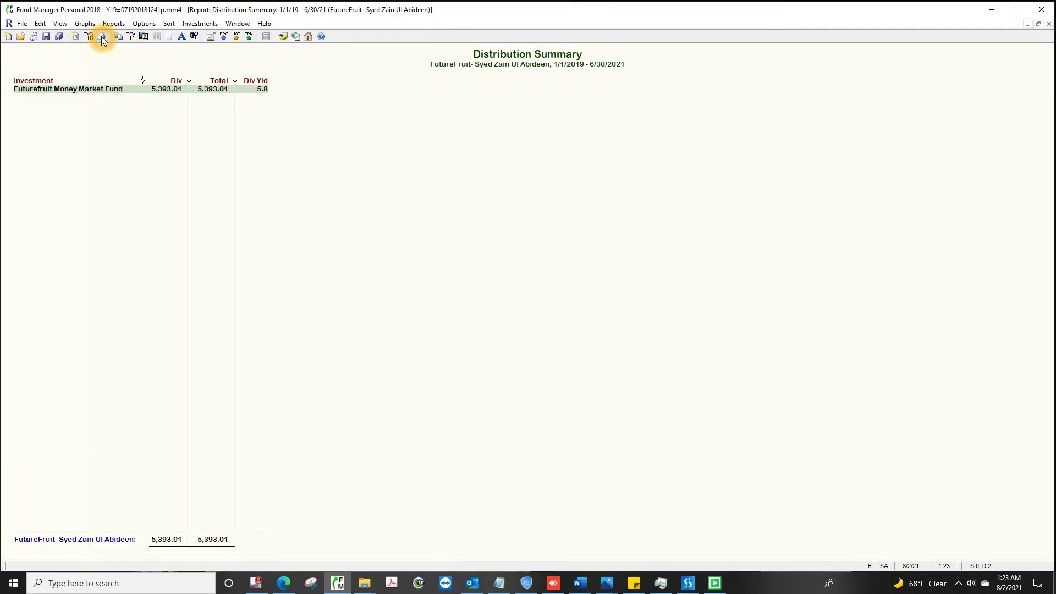
left_click(551, 353)
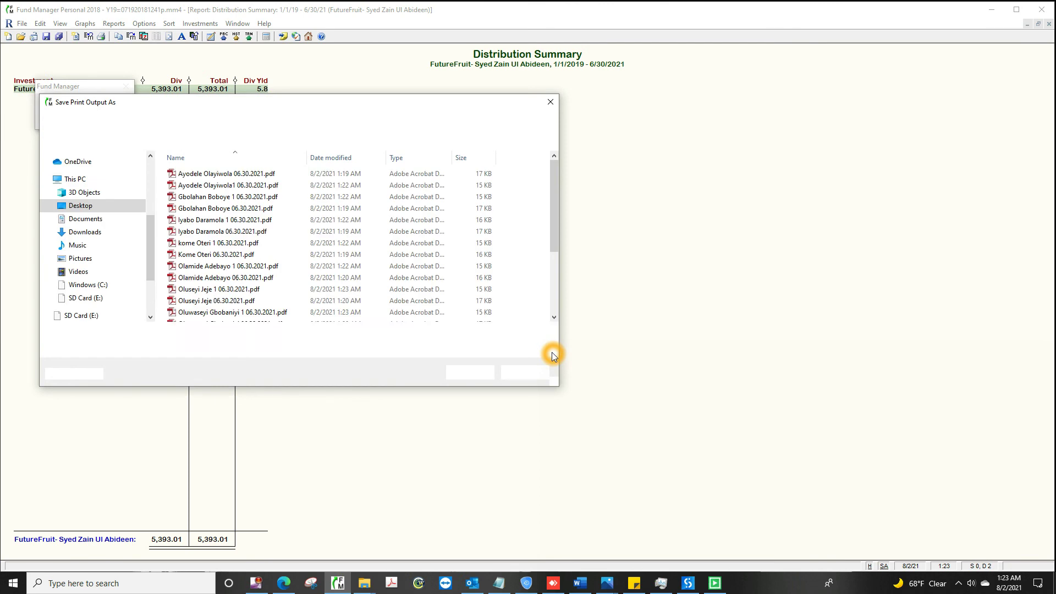
type("C:\\Users\\YINKA\\Desktop\\Futurefruit Monthly ")
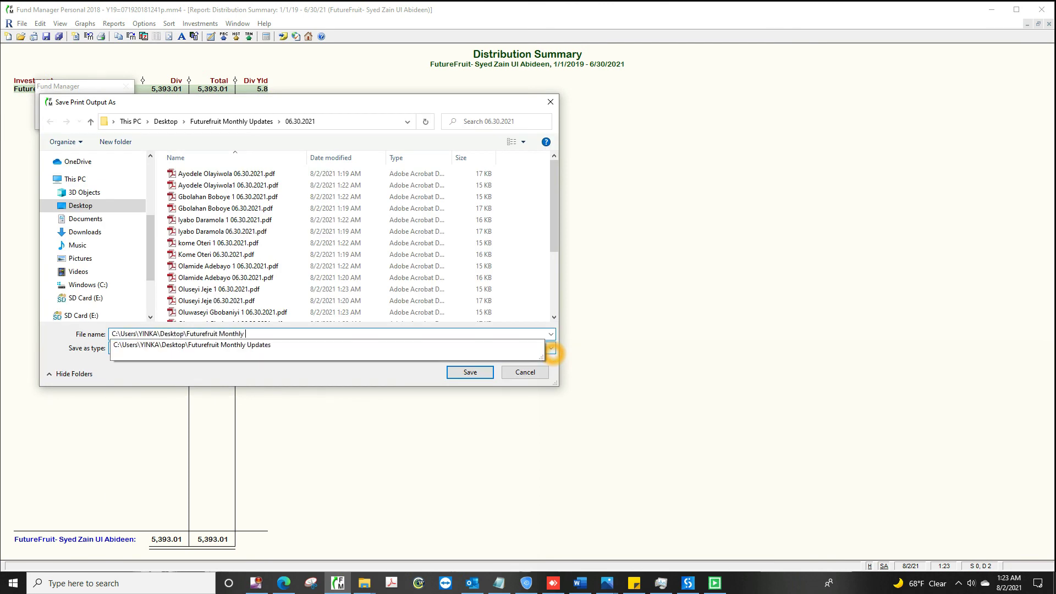
type("Updates\\06.30.2021\\Zain 1 06.30.2021.pdf")
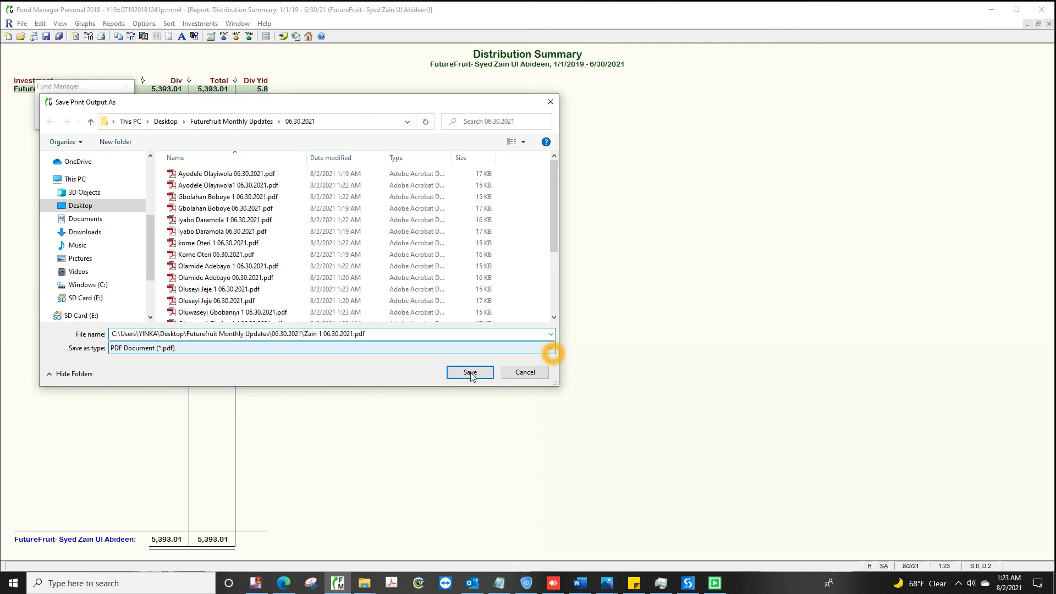
left_click(470, 372)
Step: Save the following investor's Distribution Summary as '<investor> 1 06.30.2021.pdf' in the 06.30.2021 folder
key("Escape")
left_click(79, 188)
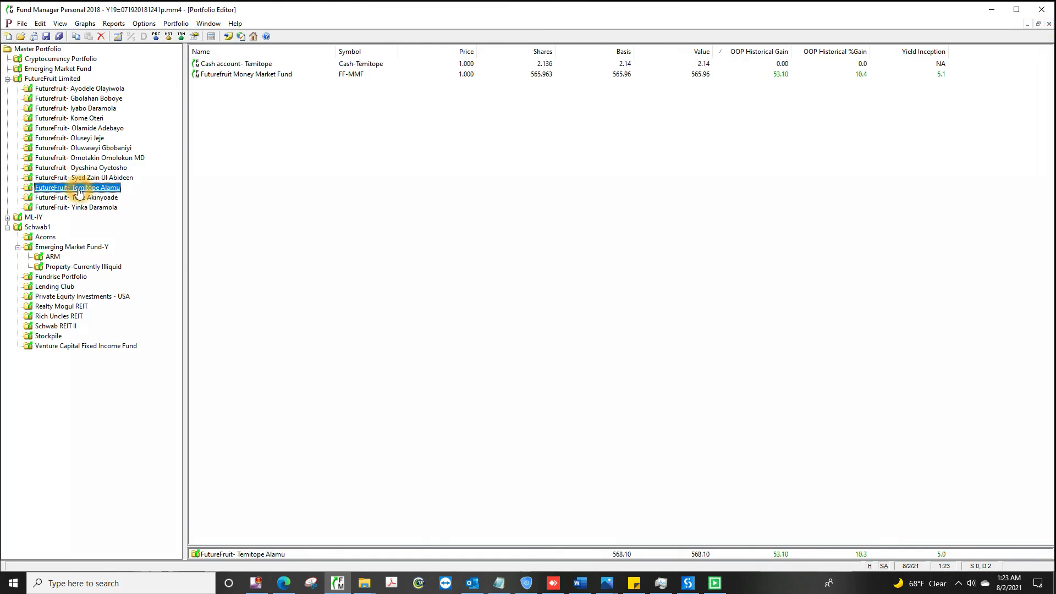
left_click(114, 23)
left_click(164, 109)
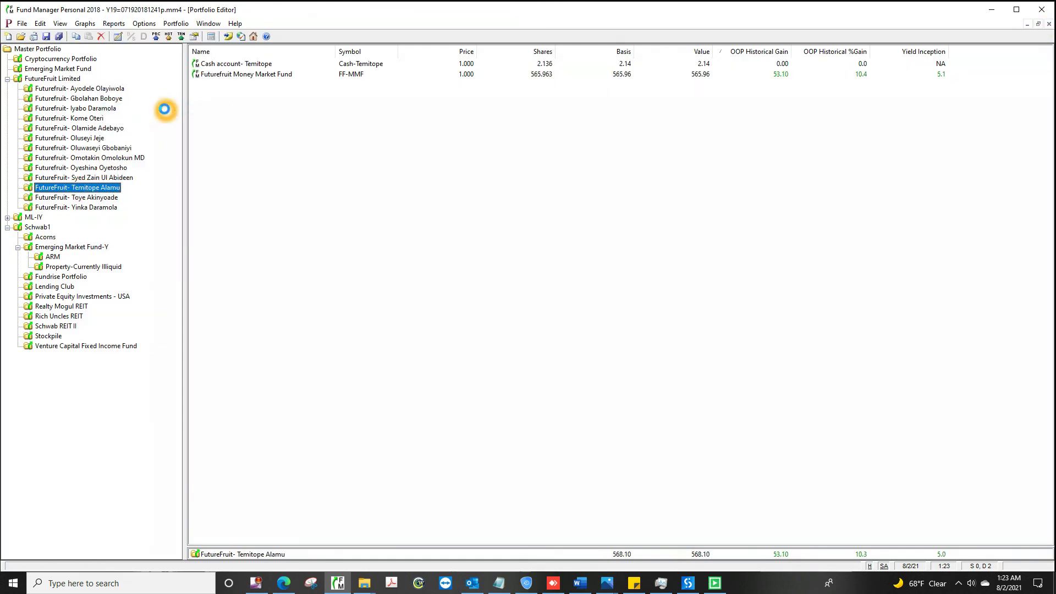
left_click(471, 420)
left_click(101, 38)
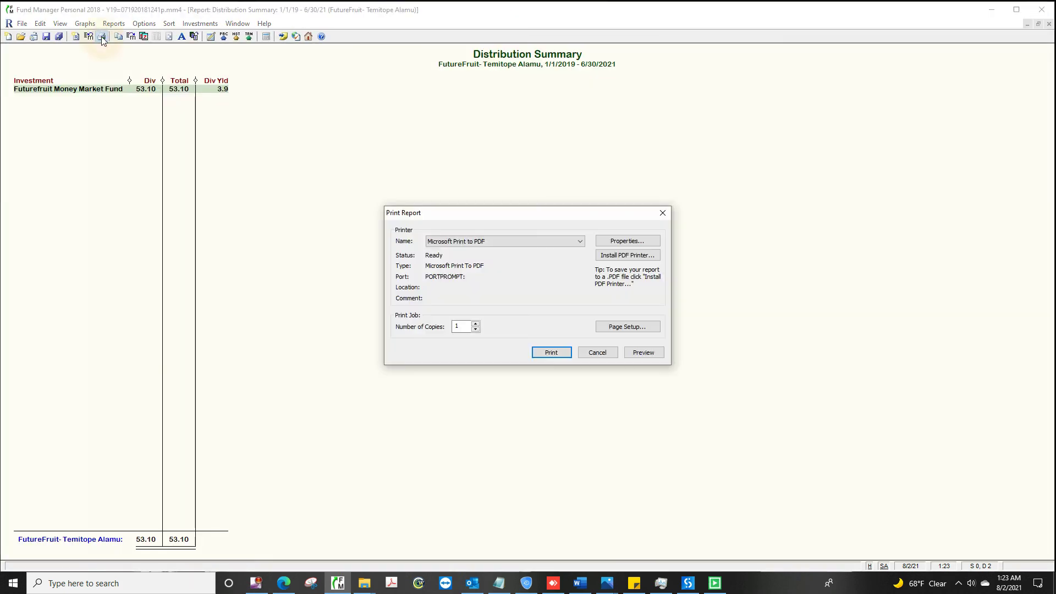
left_click(551, 352)
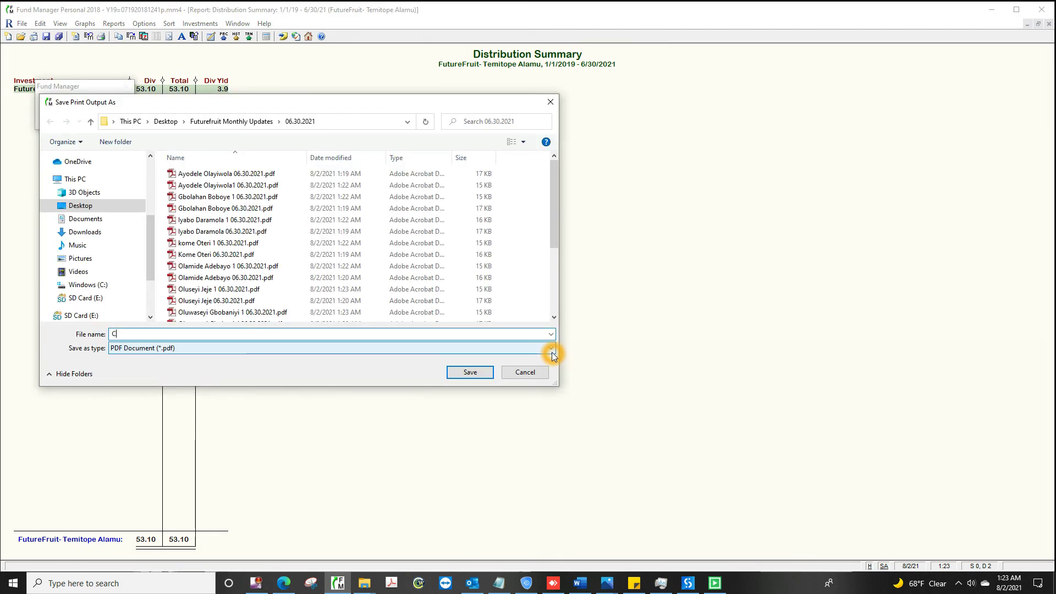
type("C:\\Users\\YINKA\\Deskto")
type("p\\Futurefruit Monthly Up")
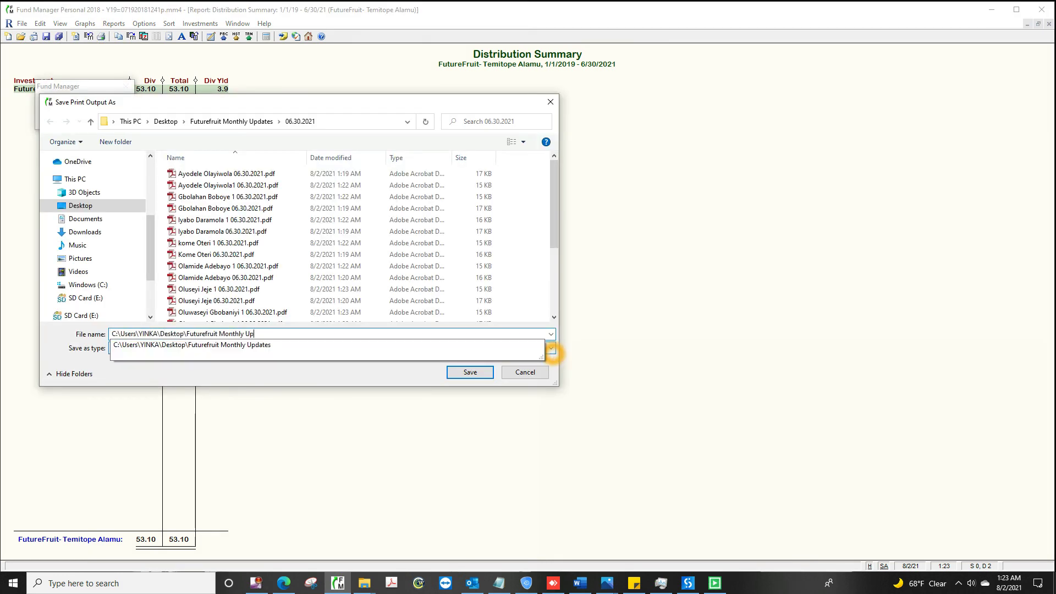
type("dates\\06.30.2021\\Temitope 1 06.30.2021.pdf")
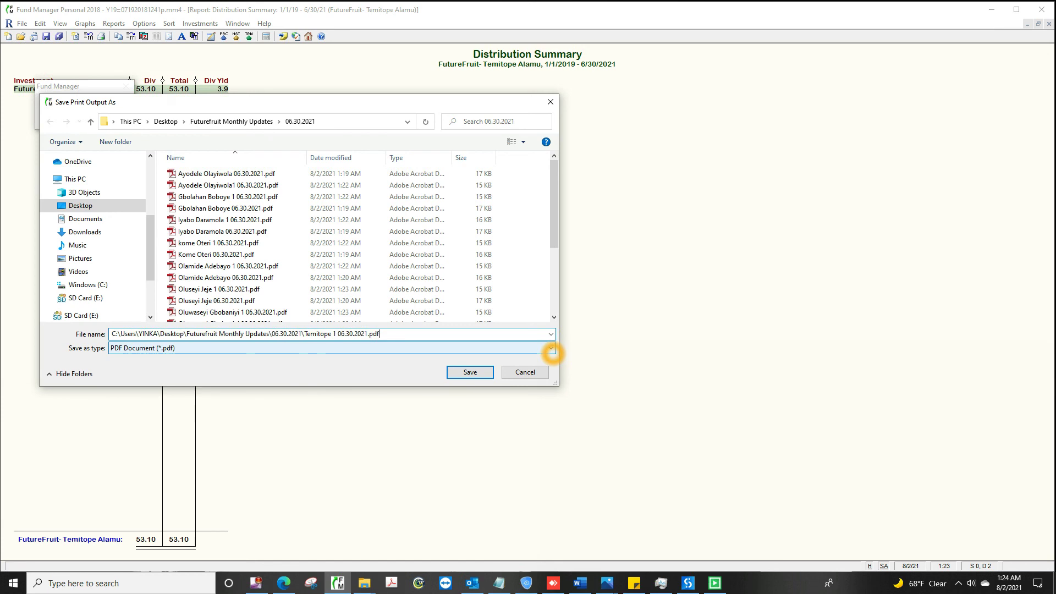
left_click(470, 372)
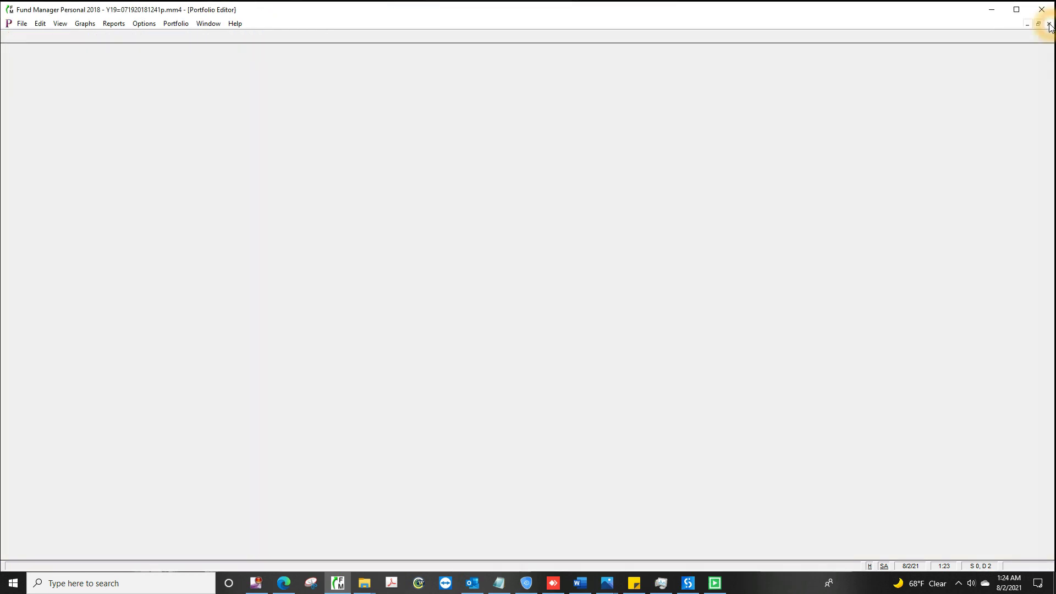
Step: Generate the next investor's Distribution Summary and enter its 06.30.2021 PDF file name for printing
left_click(78, 198)
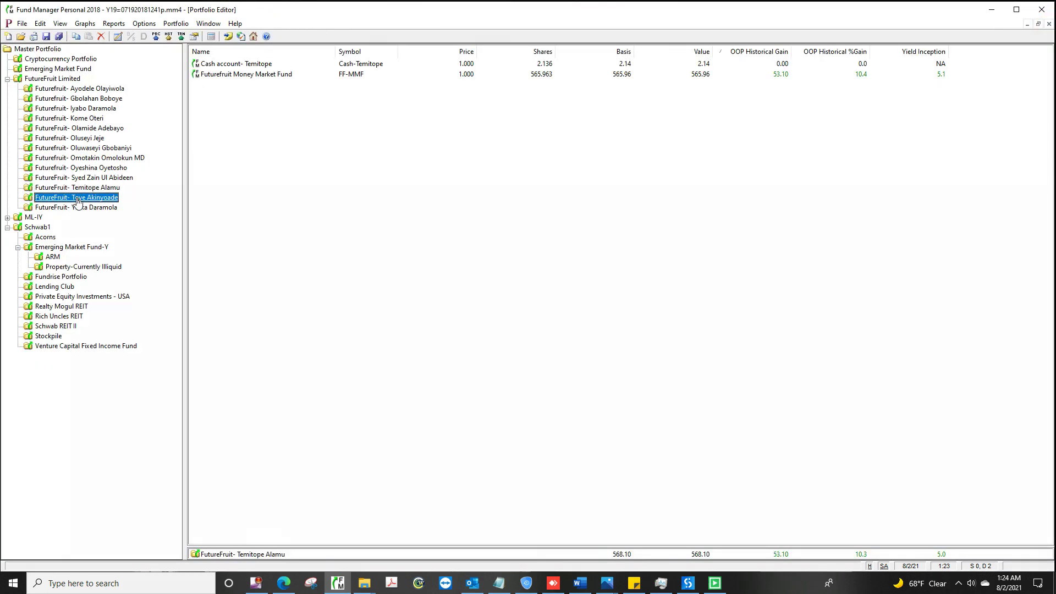
left_click(114, 23)
left_click(164, 107)
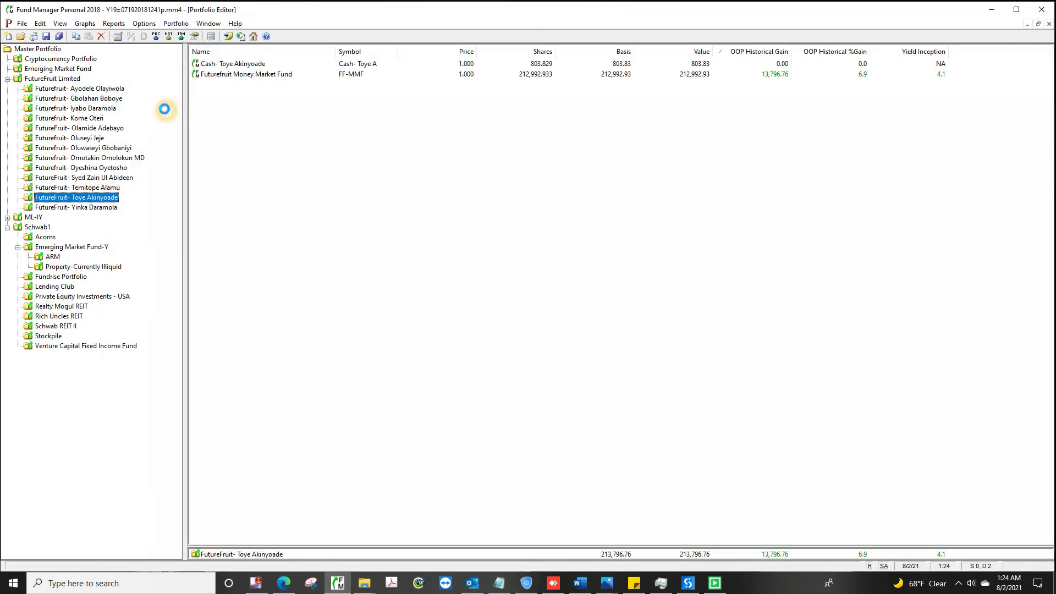
left_click(470, 420)
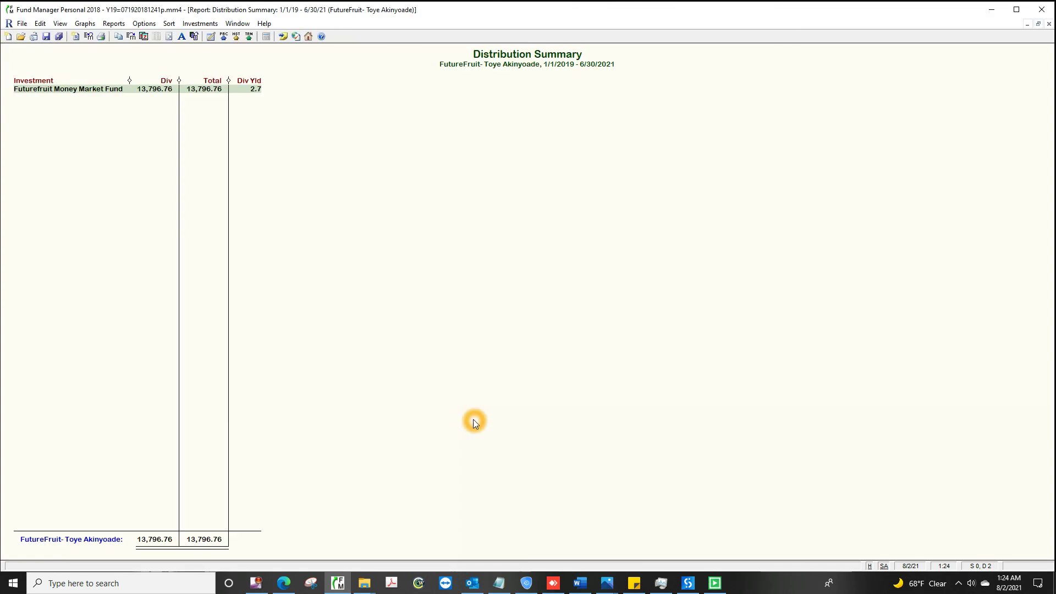
left_click(101, 37)
left_click(552, 352)
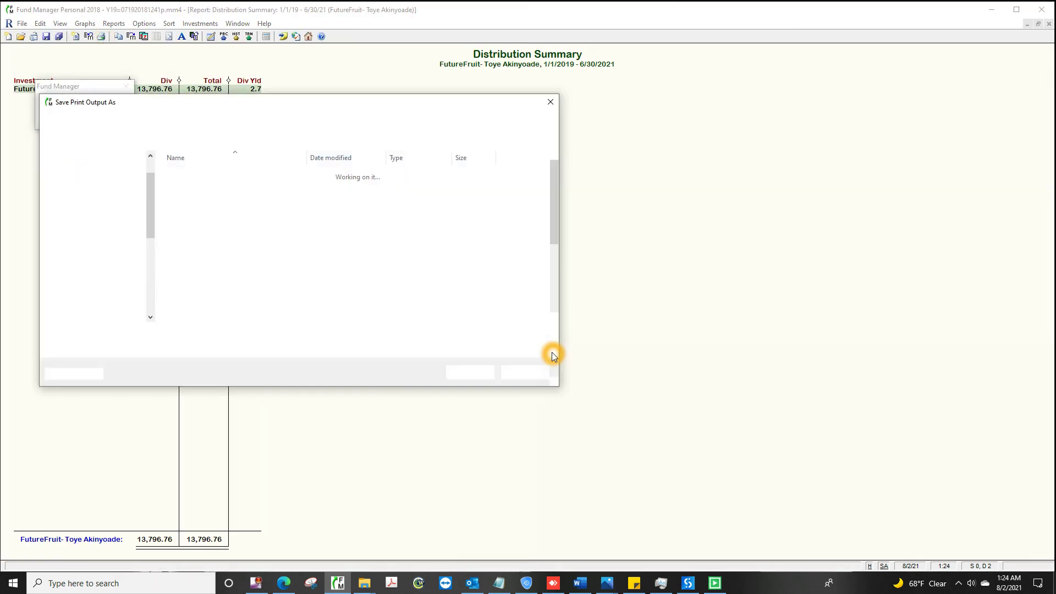
type("C:\\Users\\YINKA\\Desktop\\Futurefruit Monthl")
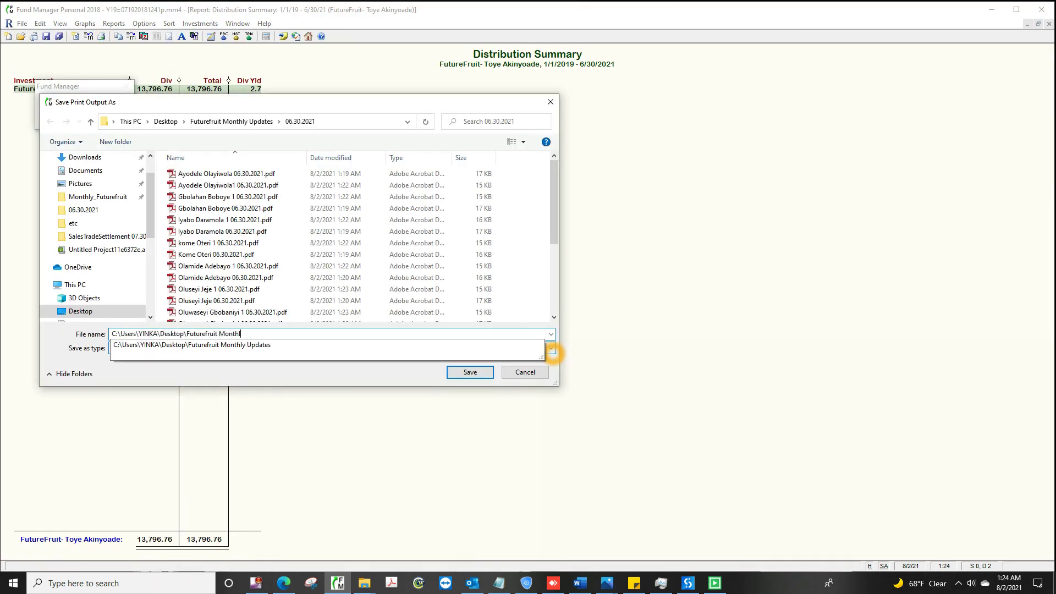
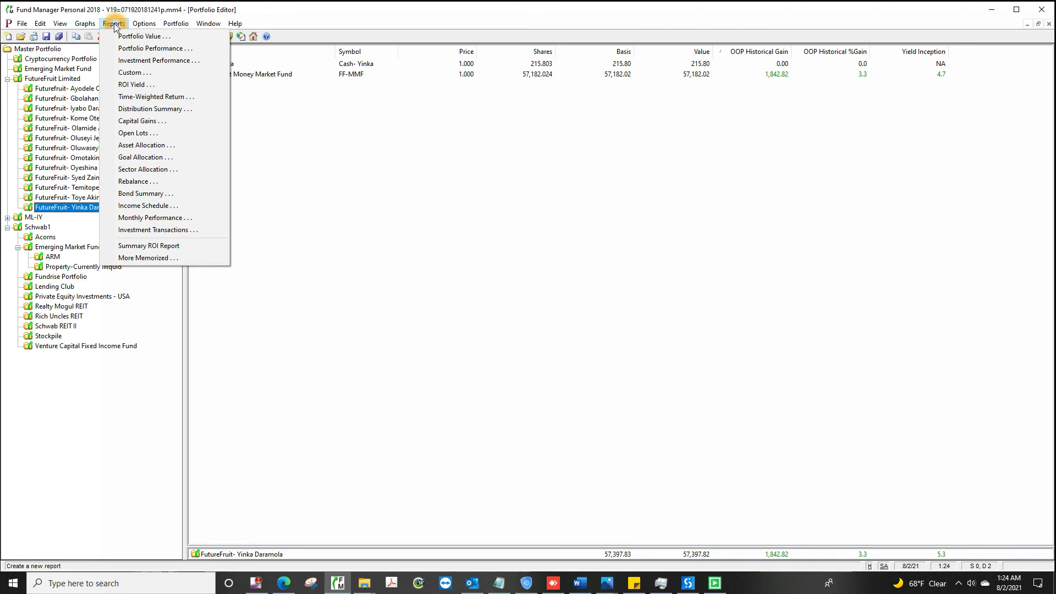
Step: Save the last investor's Distribution Summary as a PDF in 06.30.2021 and close the report
left_click(165, 108)
left_click(473, 424)
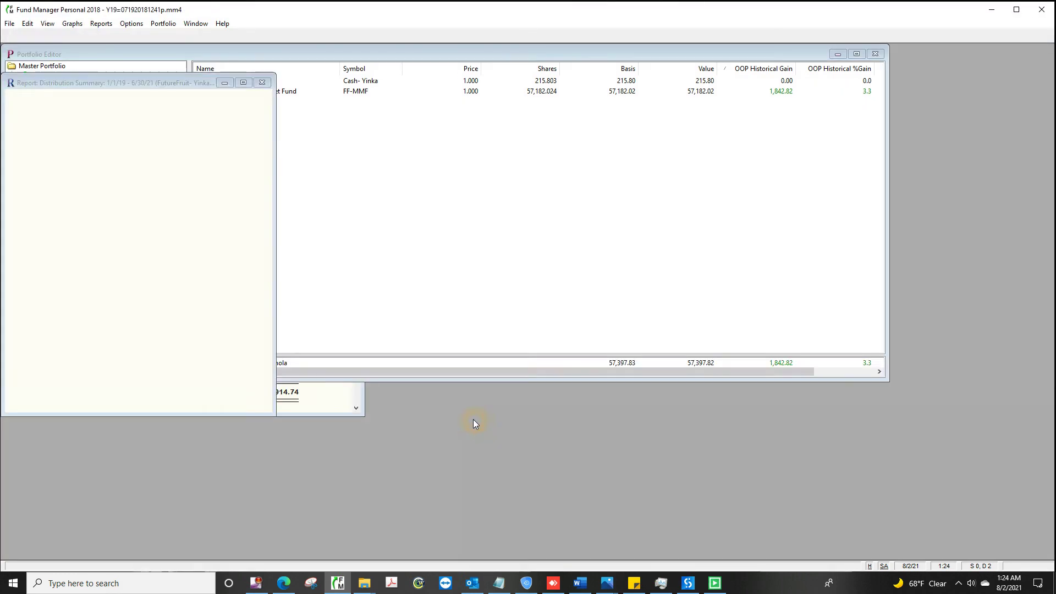
left_click(102, 39)
left_click(552, 352)
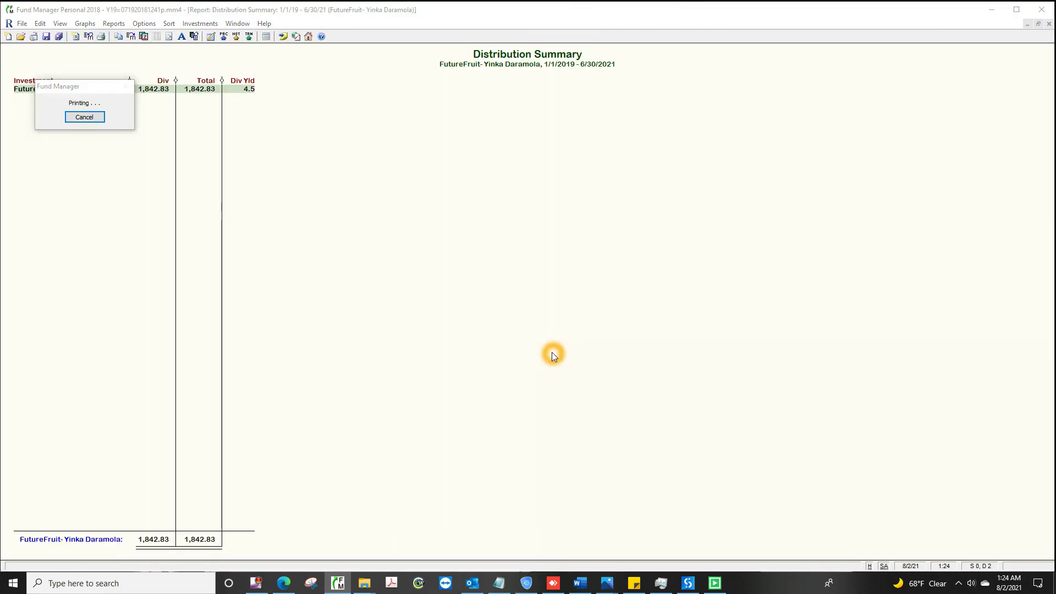
type("C:\\Users\\YINKA\\Desktop\\Future")
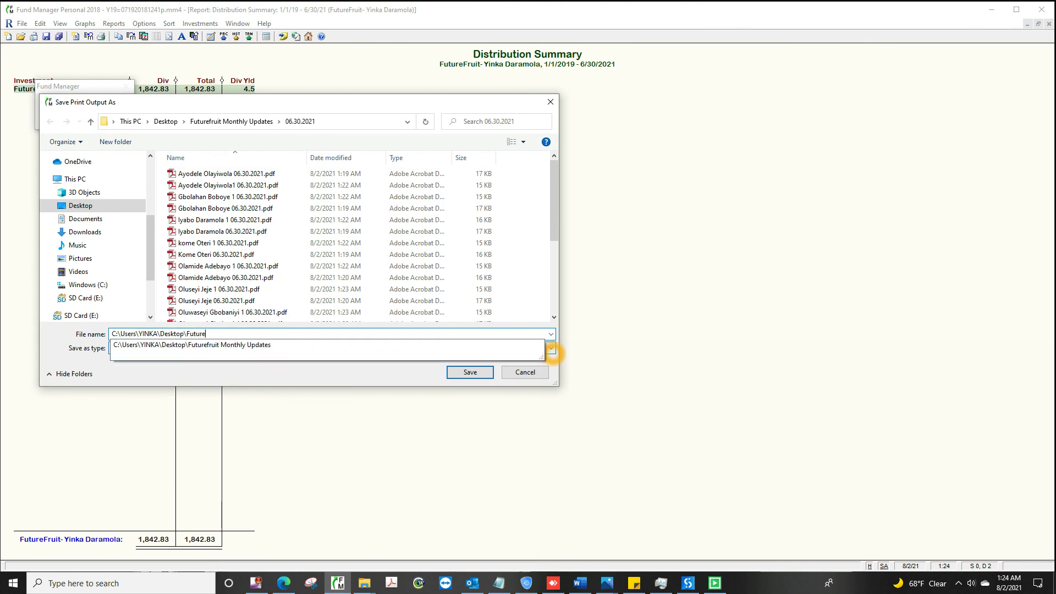
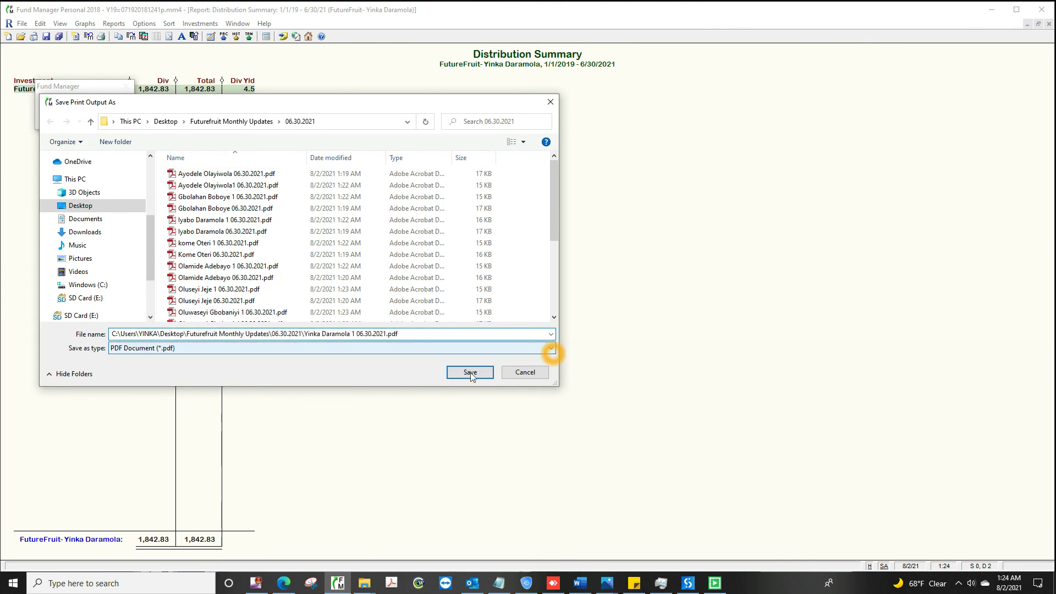
left_click(470, 372)
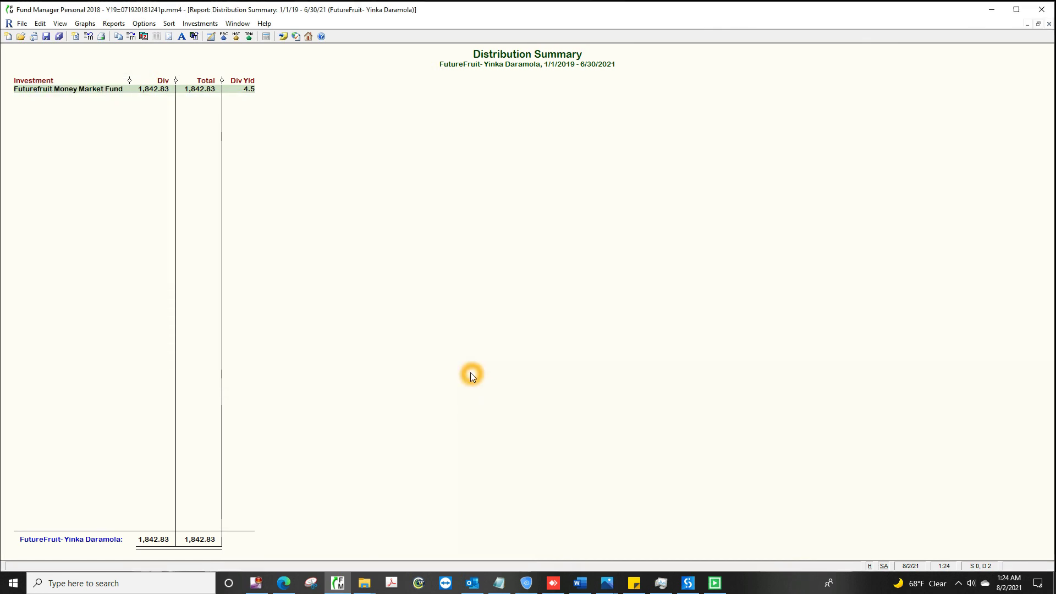
left_click(1049, 25)
Step: Print FutureFruit Limited's Portfolio Value report (1,651,914.74) to a Futurefruit Portfolio PDF in 06.30.2021
left_click(52, 79)
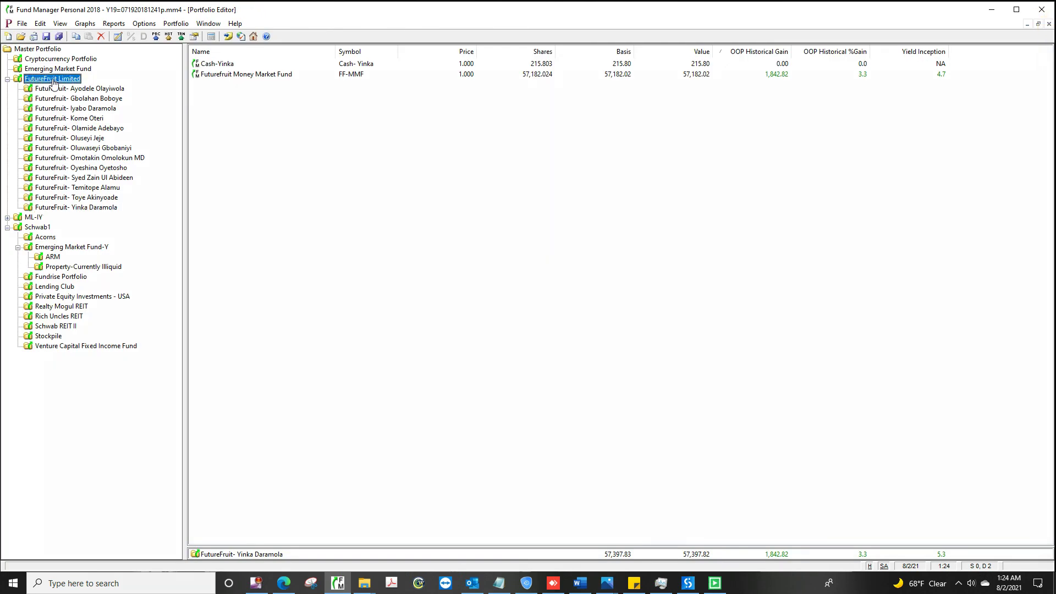
left_click(114, 24)
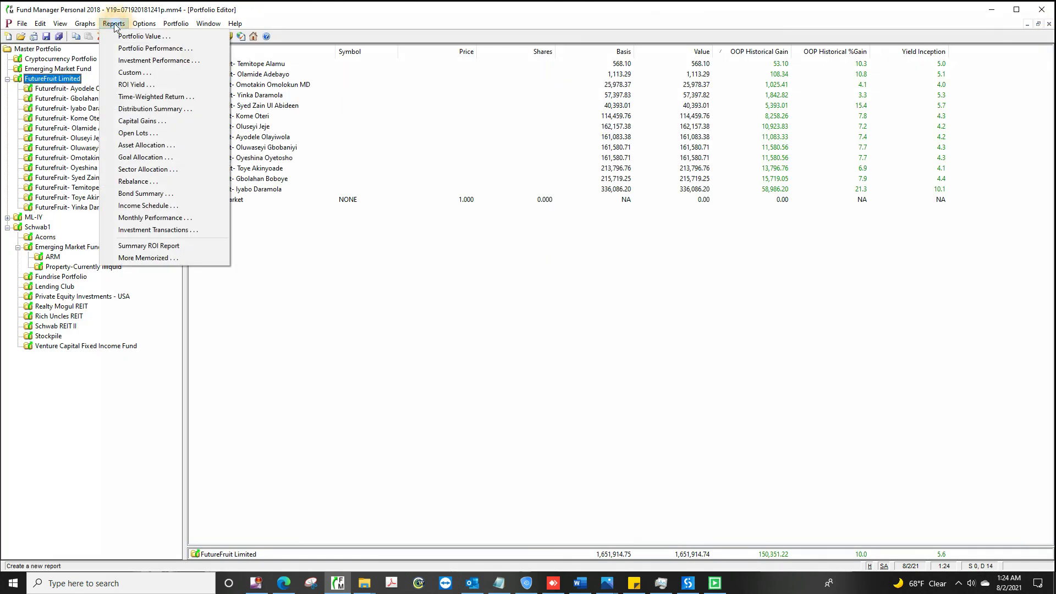
left_click(165, 37)
left_click(472, 419)
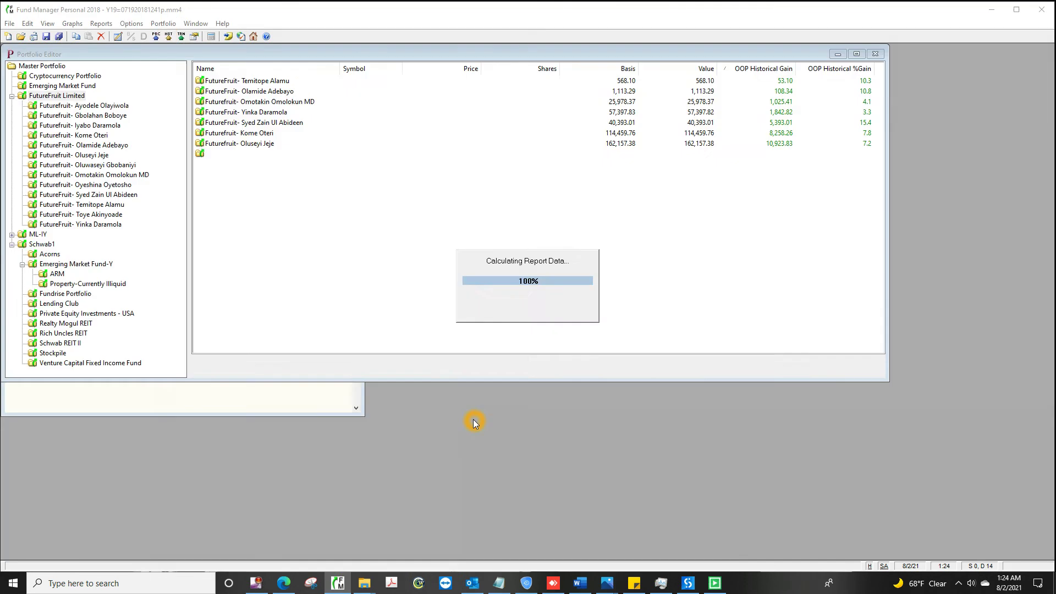
left_click(101, 37)
left_click(551, 352)
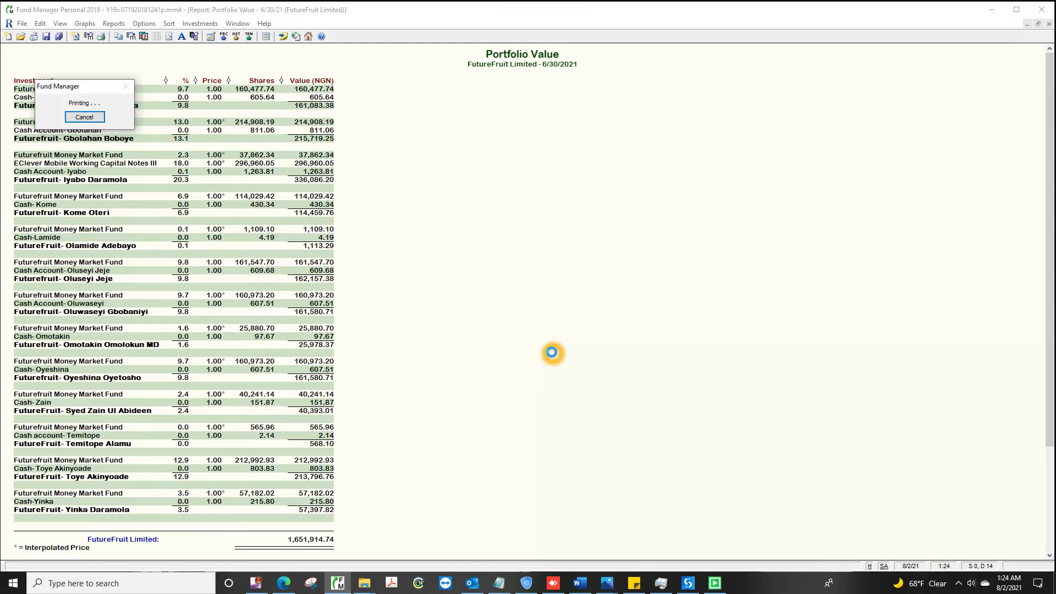
type("C:\\Users\\YINKA\\Desktop\\")
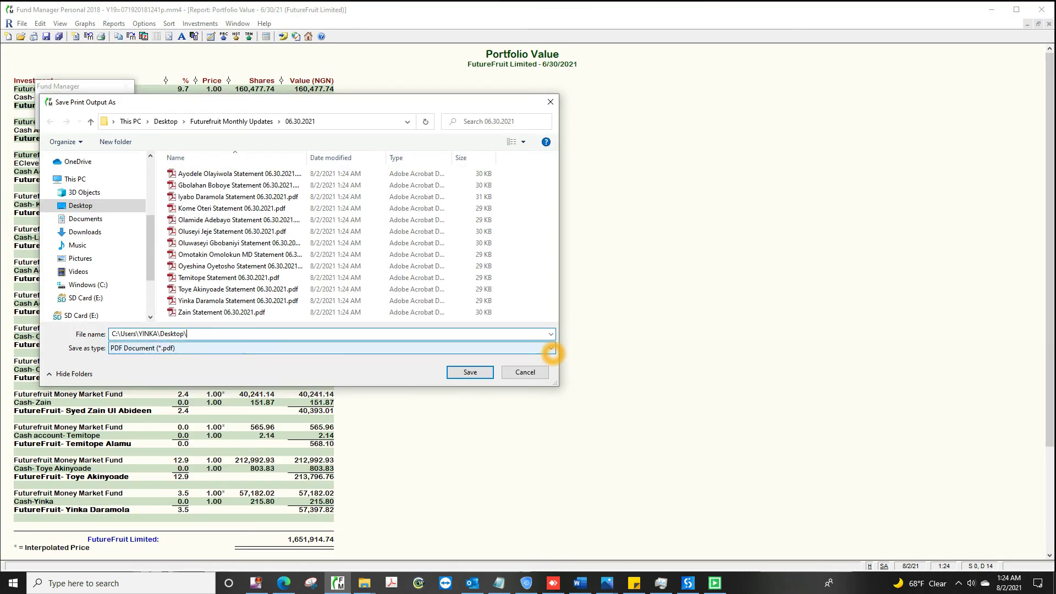
type("Futurefruit Monthly Updates\\06.30.2021\\Futurefruit Por")
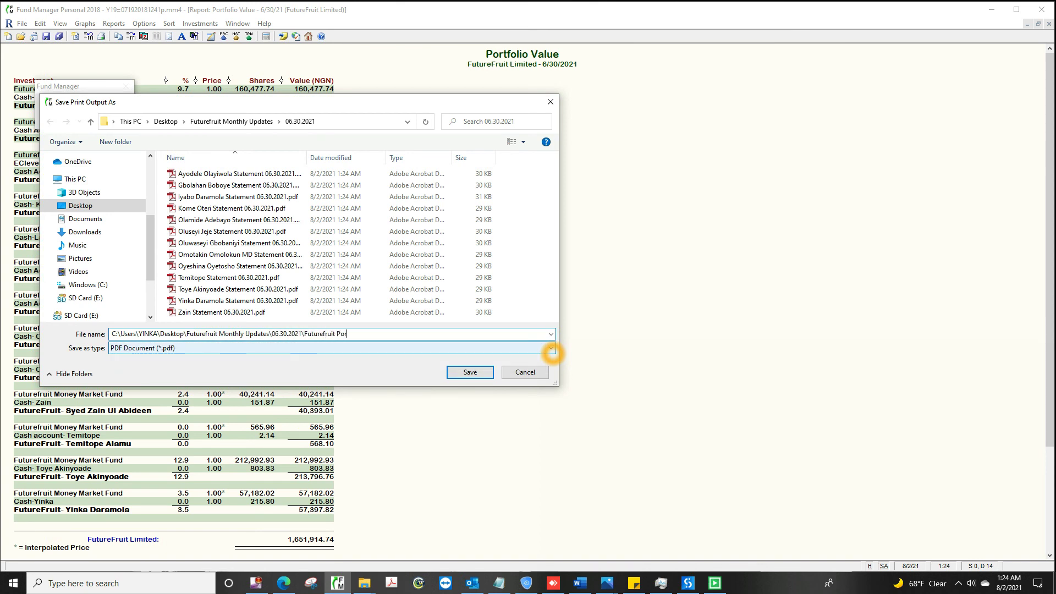
type("tfolio Summary 06.30.2021.pdf")
left_click(470, 371)
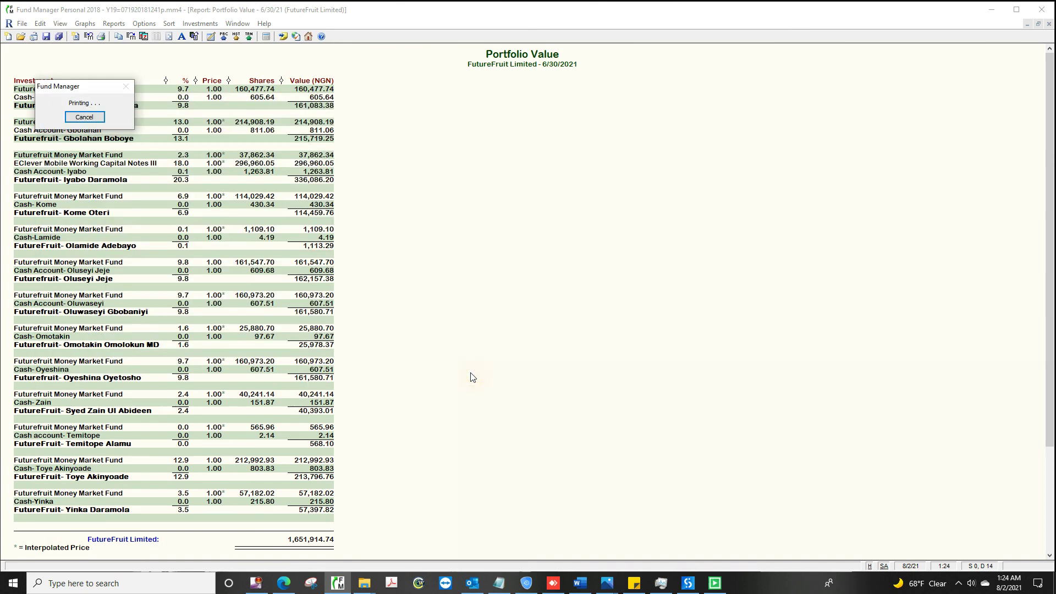
left_click(1049, 24)
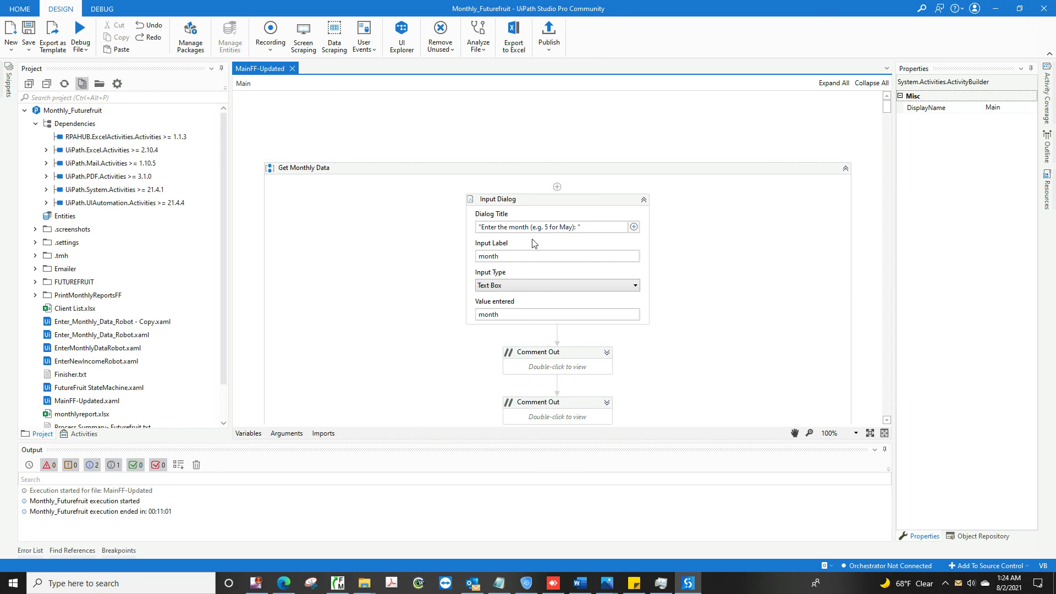
Step: Glance at the key.txt notes, then bring up the Monthly_Futurefruit folder in File Explorer
left_click(178, 515)
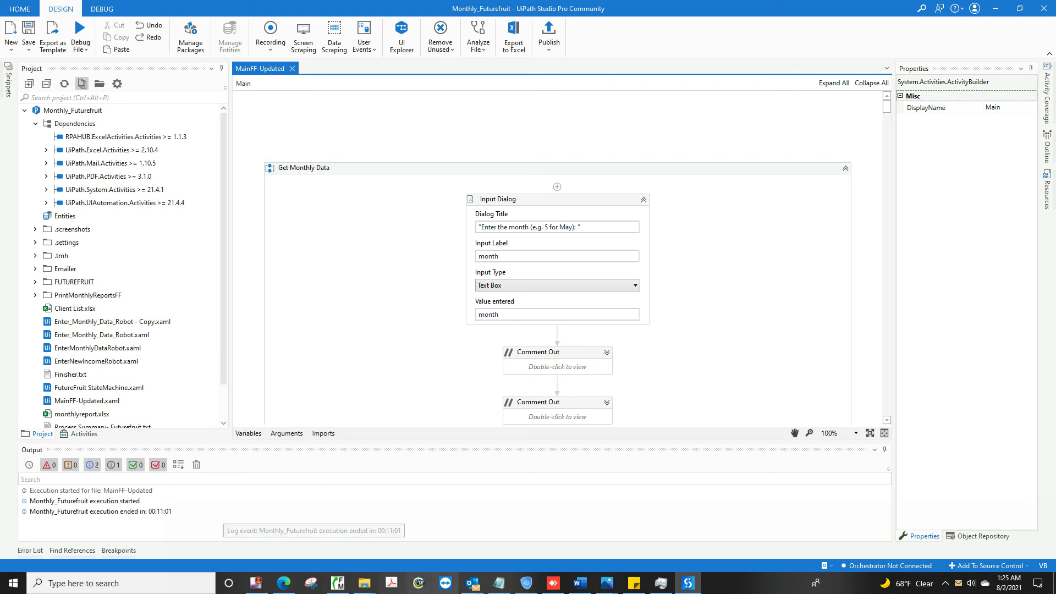
left_click(500, 583)
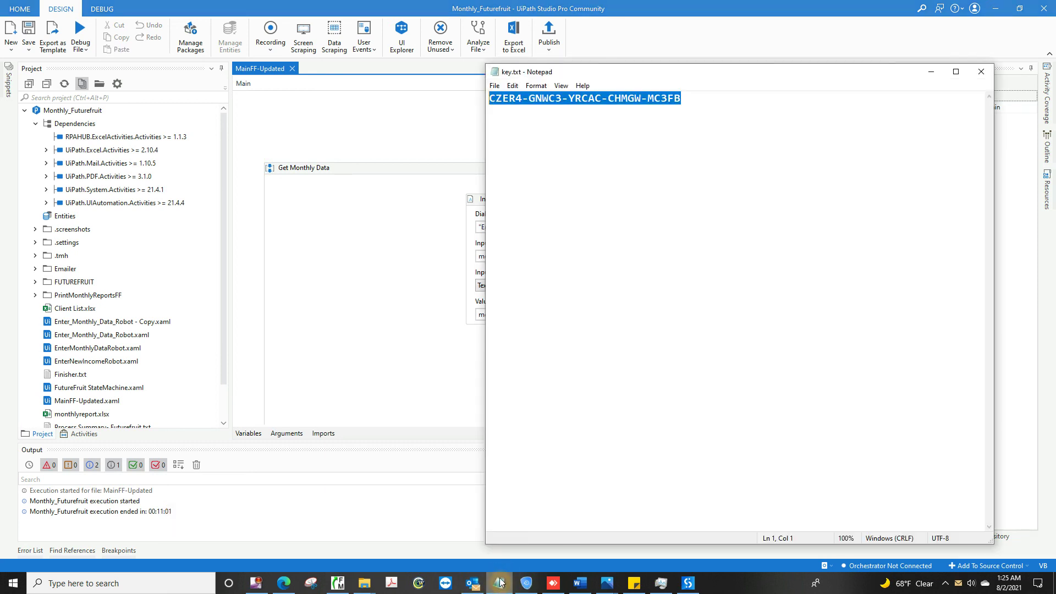
left_click(975, 73)
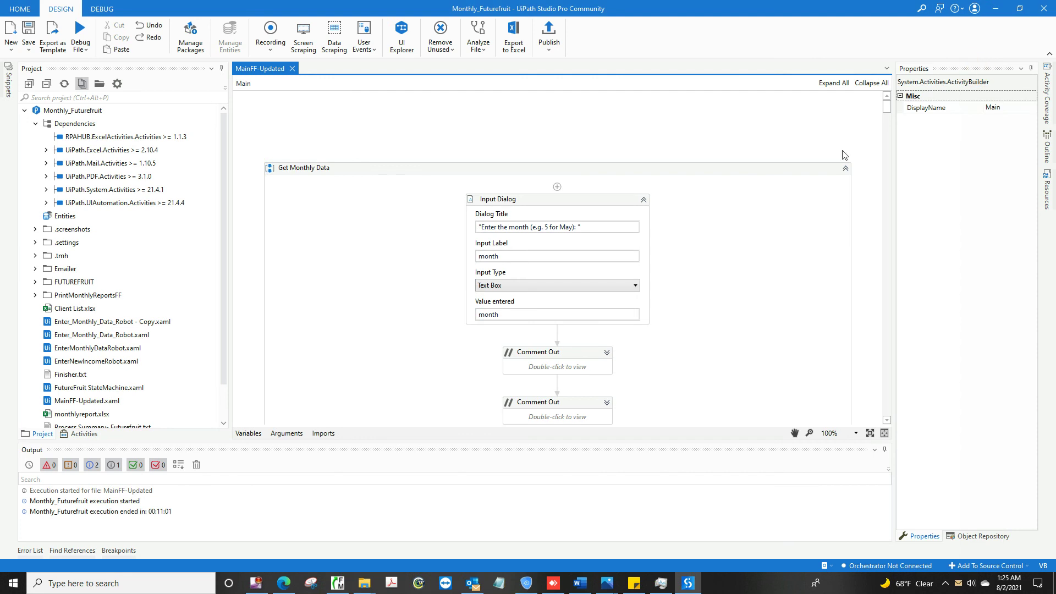
left_click(365, 583)
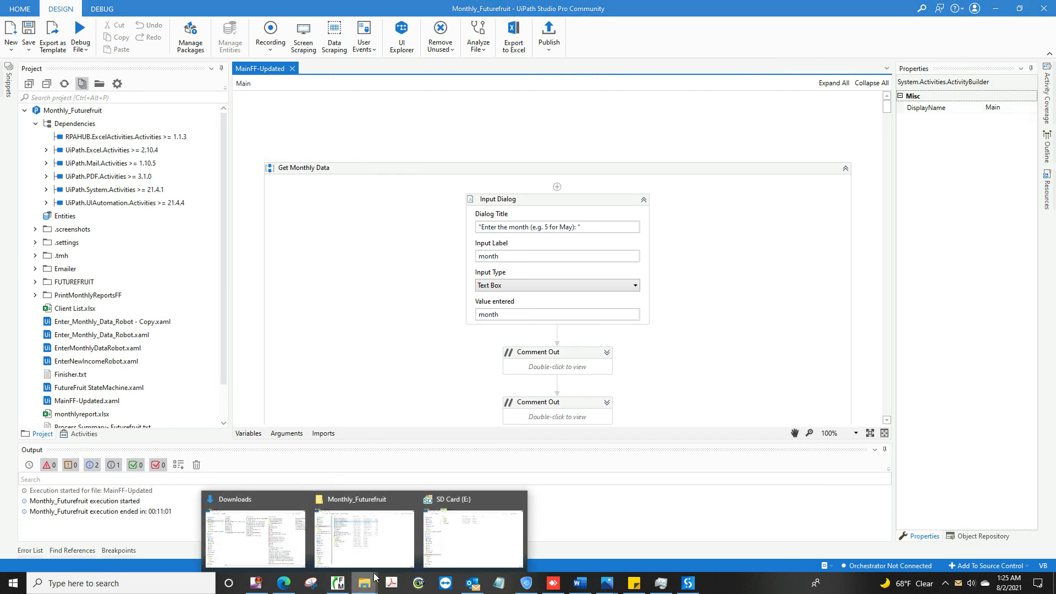
Step: Open the Process Summary text file full-screen and review it through step 11
left_click(389, 548)
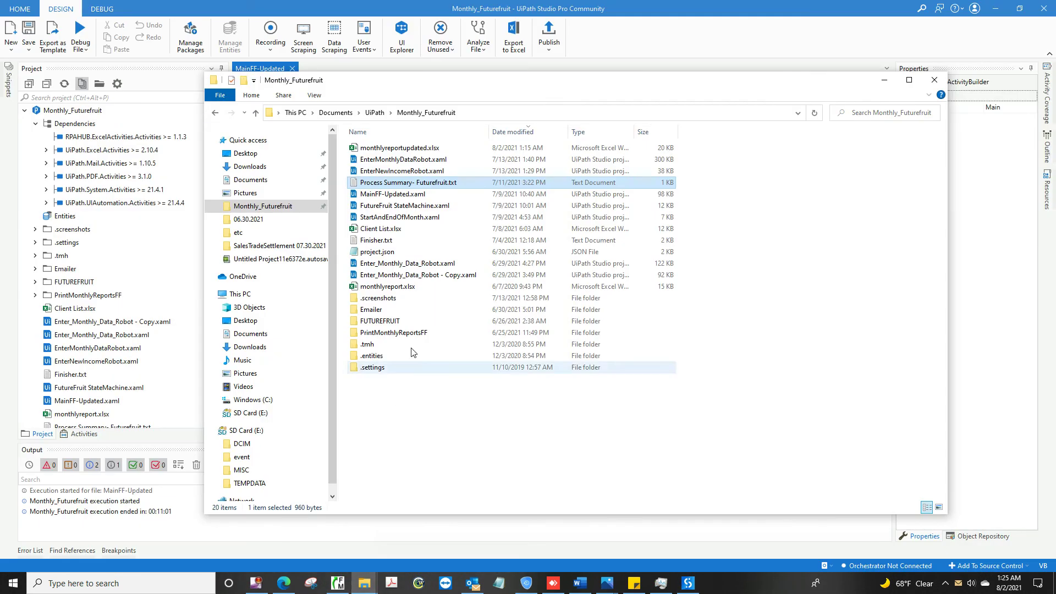
left_click(417, 187)
double_click(416, 188)
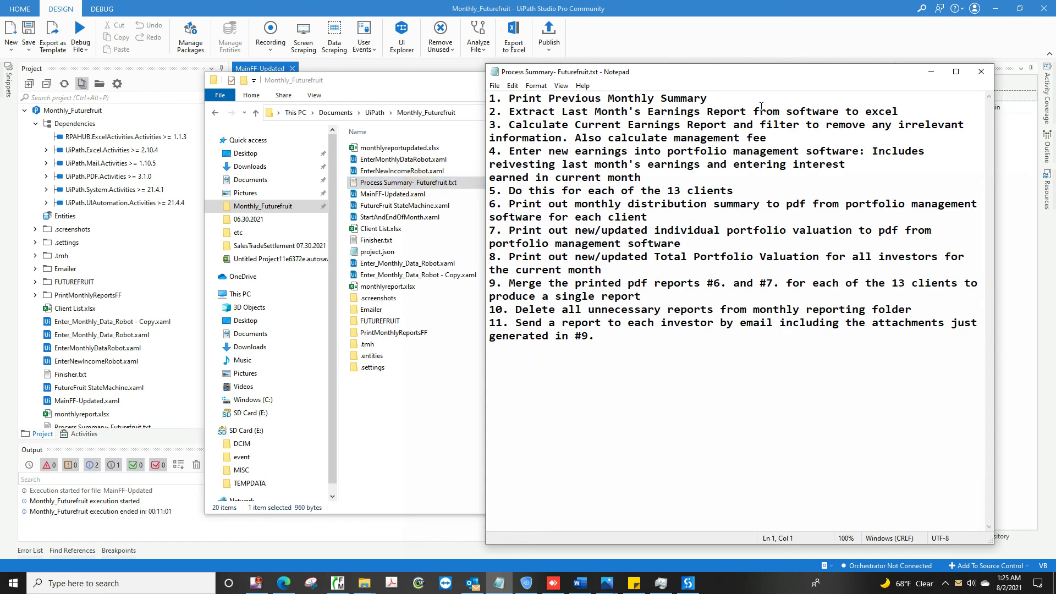
left_click(949, 73)
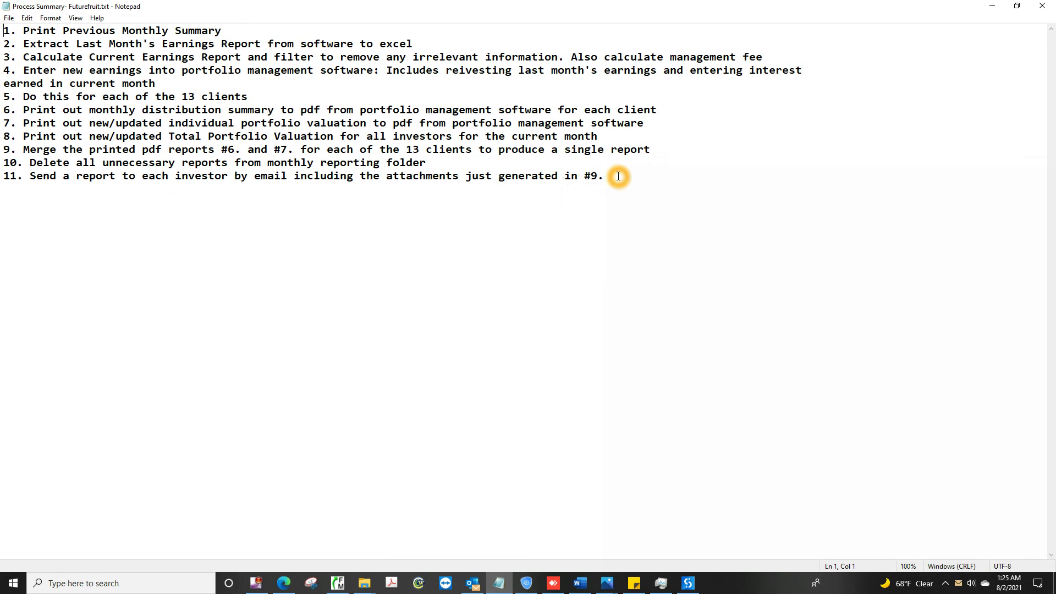
left_click(618, 176)
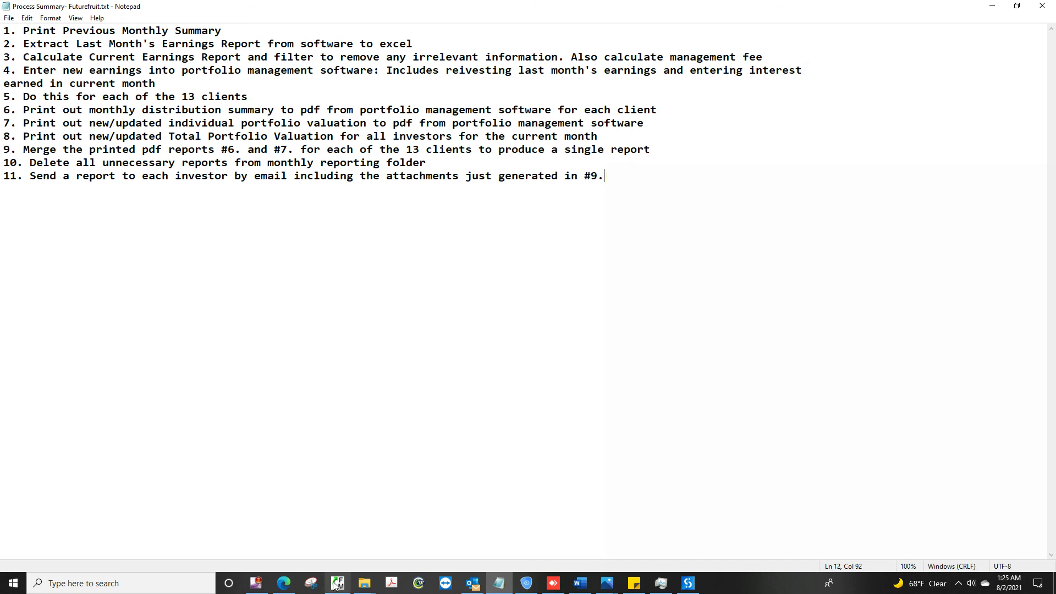
Step: Close Fund Manager Personal 2018 and switch to the Outlook inbox
mouse_move(336, 592)
left_click(355, 552)
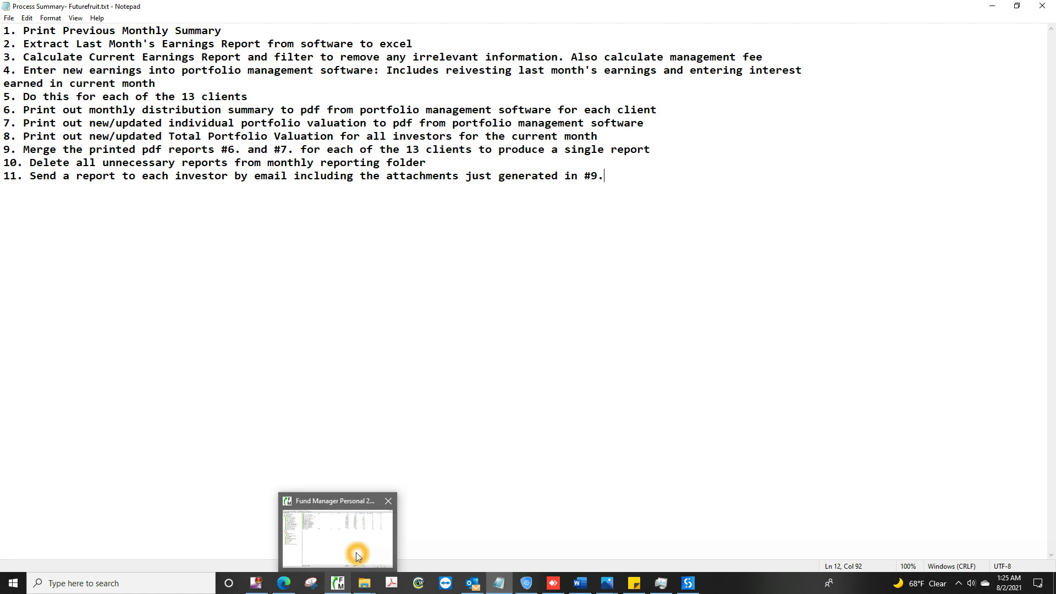
left_click(1046, 10)
left_click(1045, 10)
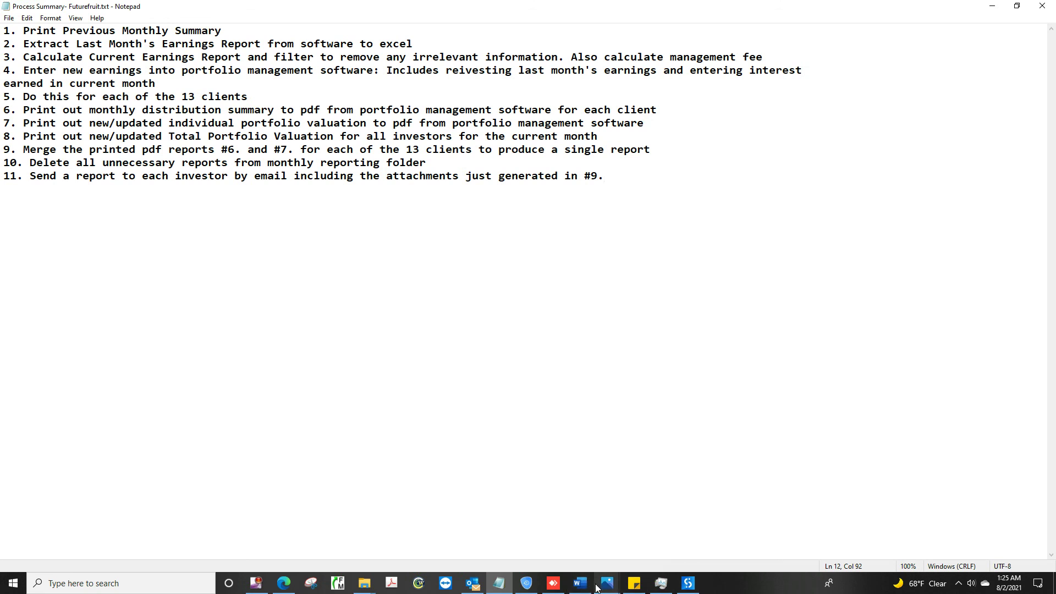
left_click(468, 586)
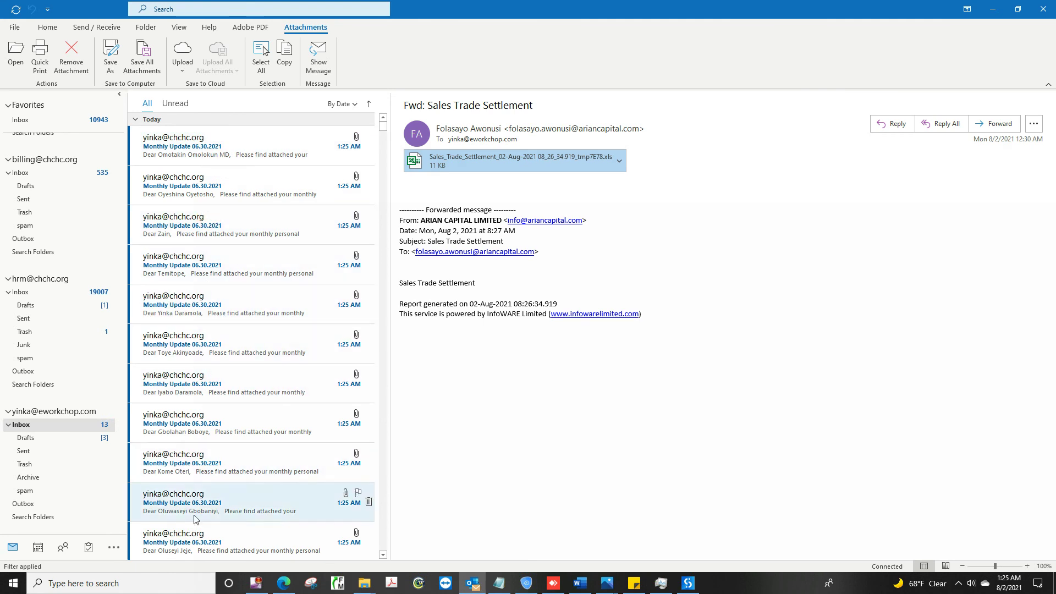
Step: Open the first investor's Monthly Update 06.30.2021 email and its attached PDF statement
left_click(240, 157)
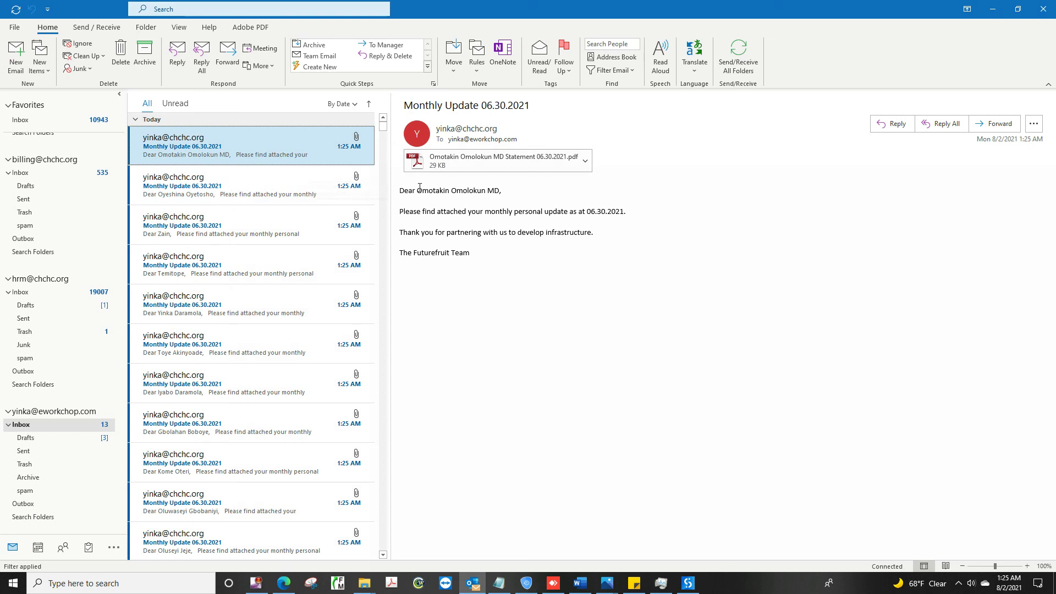
left_click(433, 188)
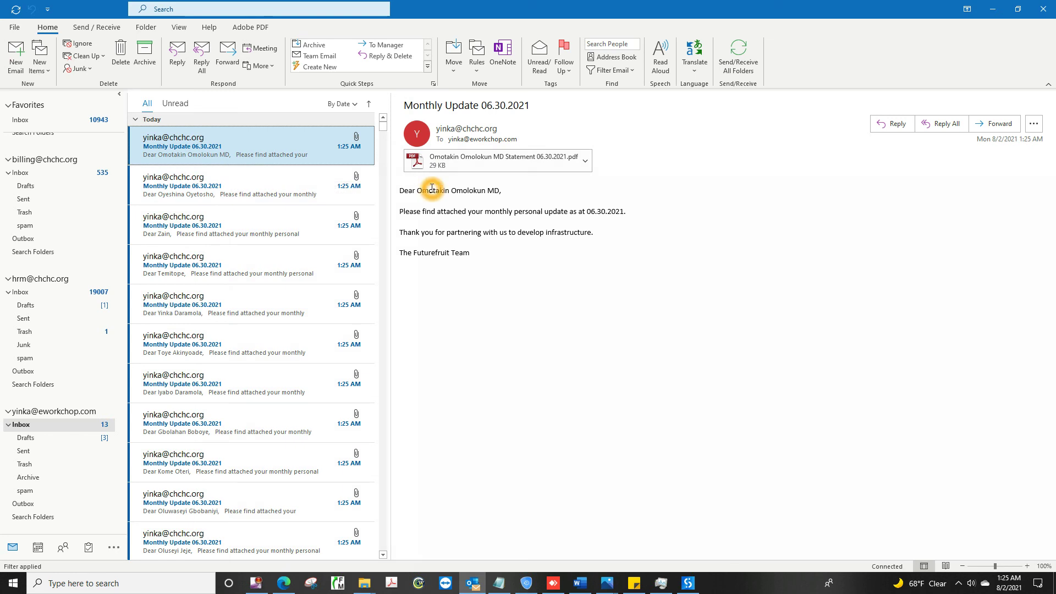
left_click(484, 158)
double_click(480, 159)
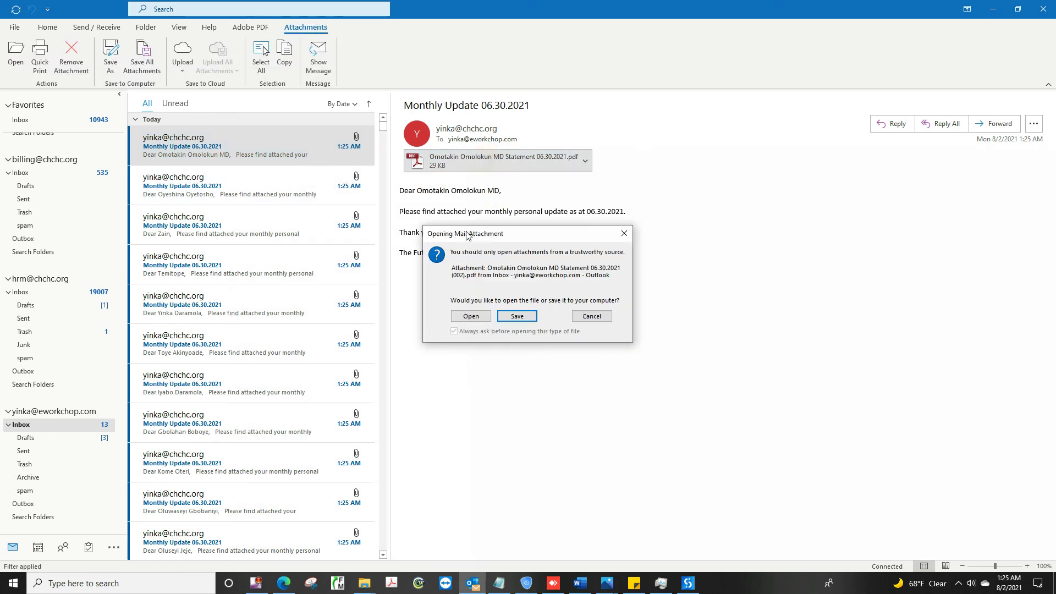
left_click(467, 316)
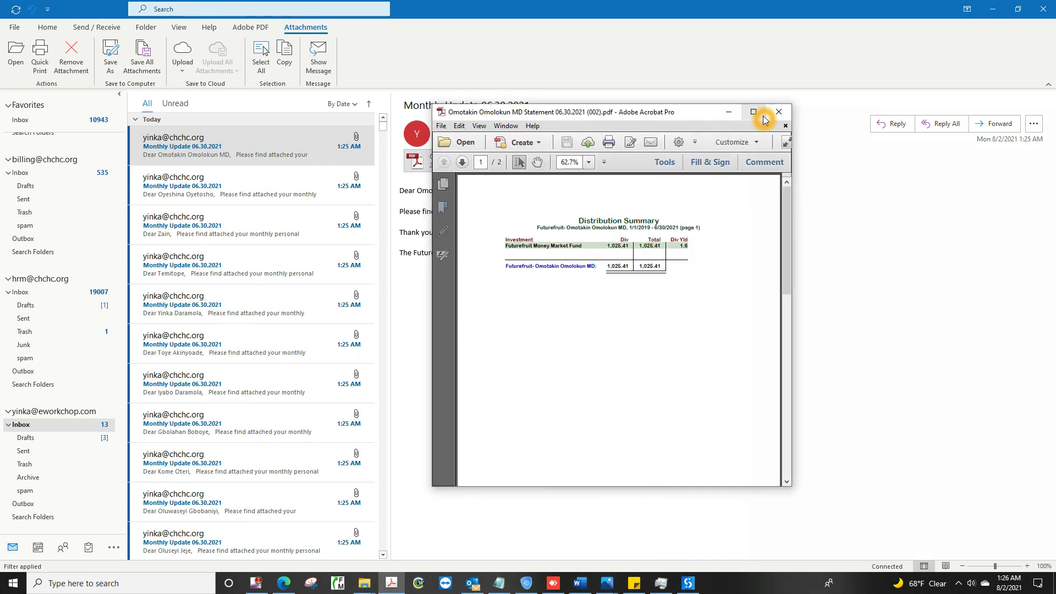
Step: Maximize the statement and check page 2's Portfolio Value, including the Cash row
left_click(757, 112)
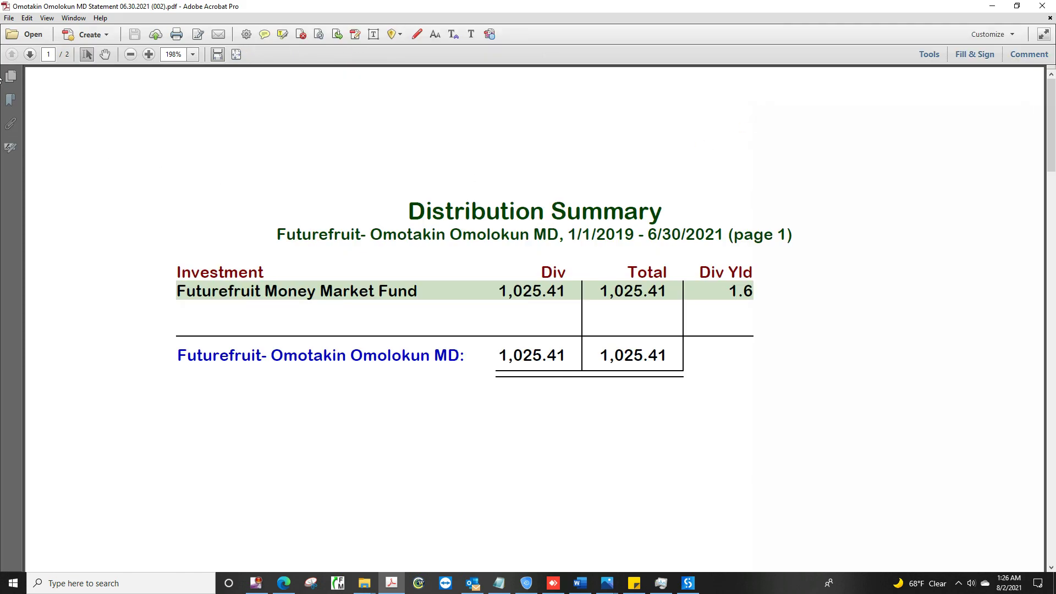
left_click(22, 82)
left_click(95, 230)
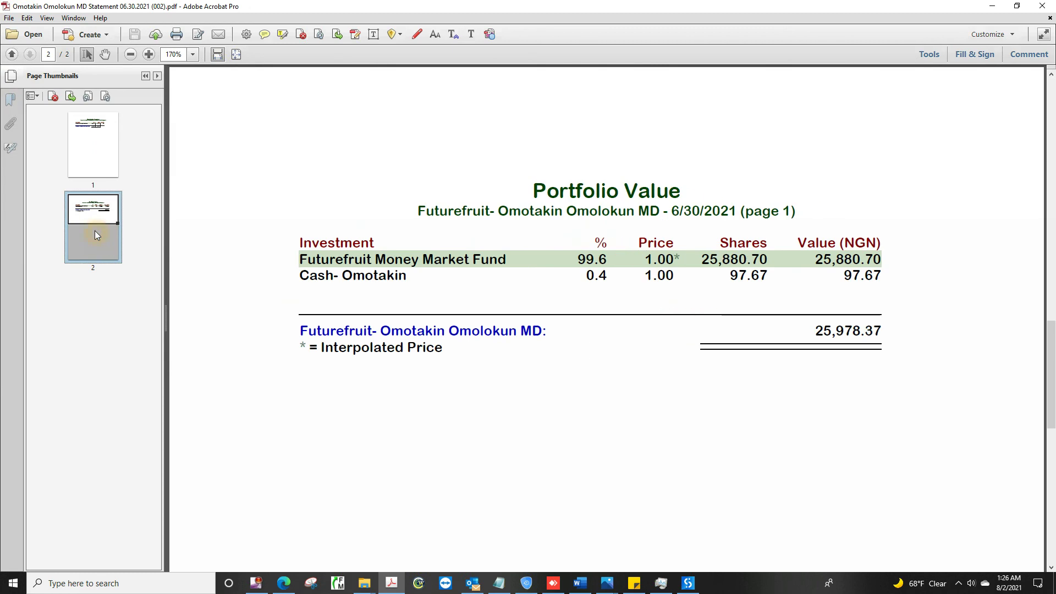
left_click(647, 270)
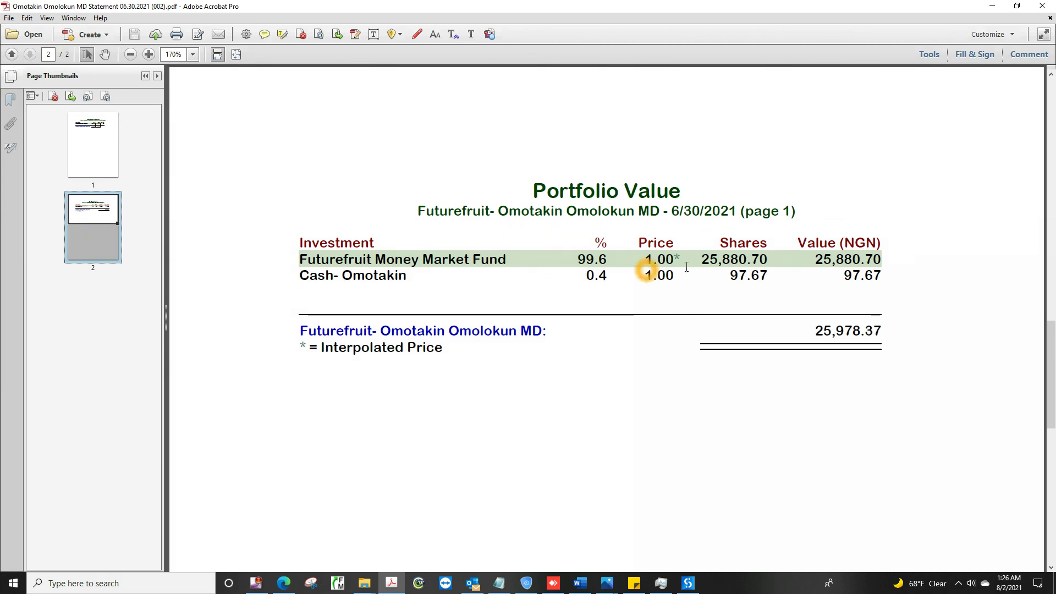
Step: Open the second investor's statement PDF and view 11,580.56 dividends and 161,580.71 portfolio value on page 2
left_click(1043, 5)
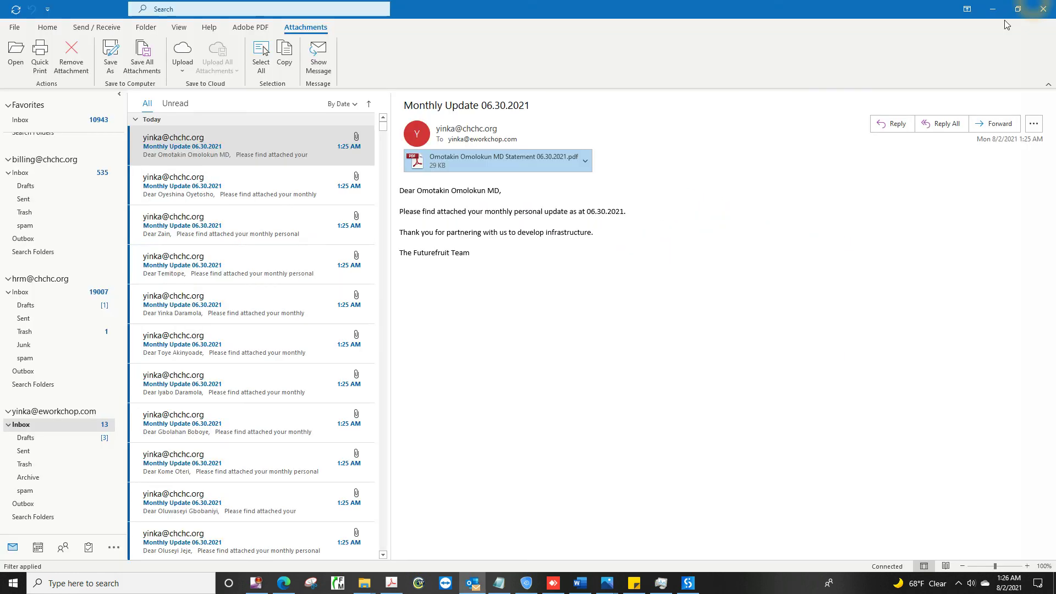
left_click(236, 185)
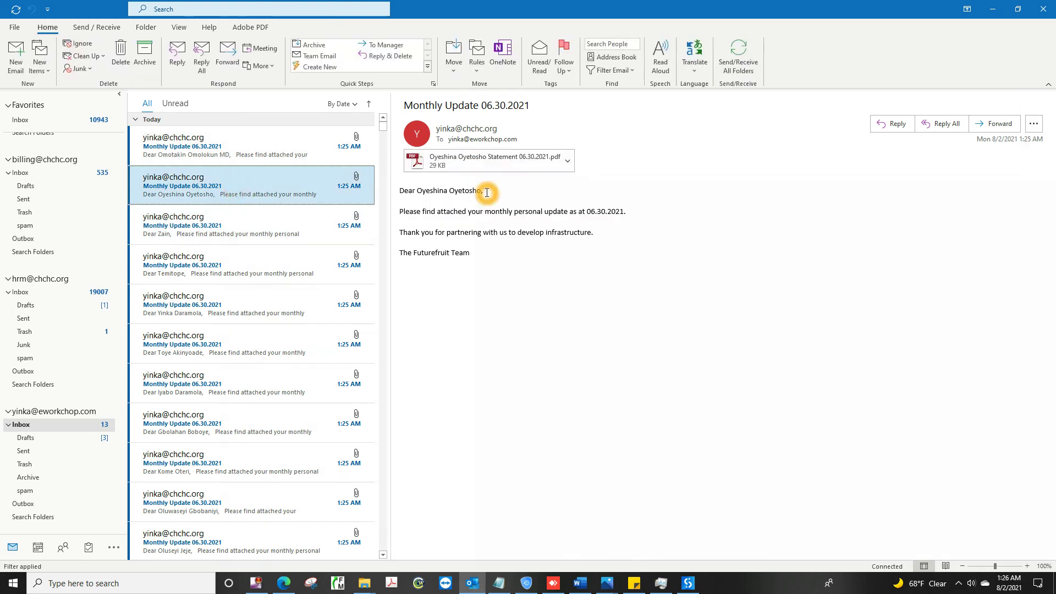
double_click(482, 169)
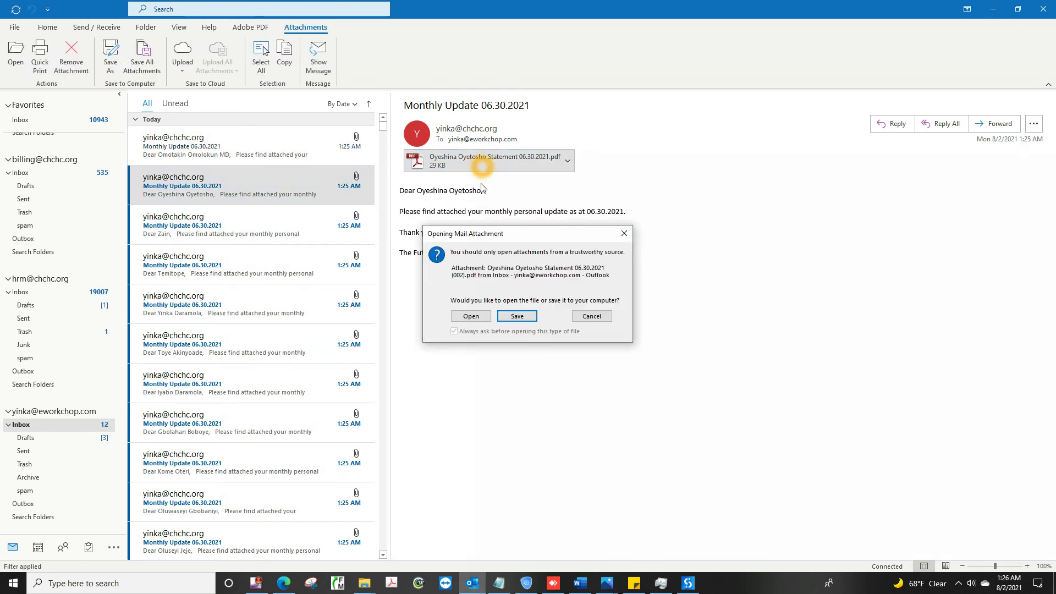
left_click(470, 317)
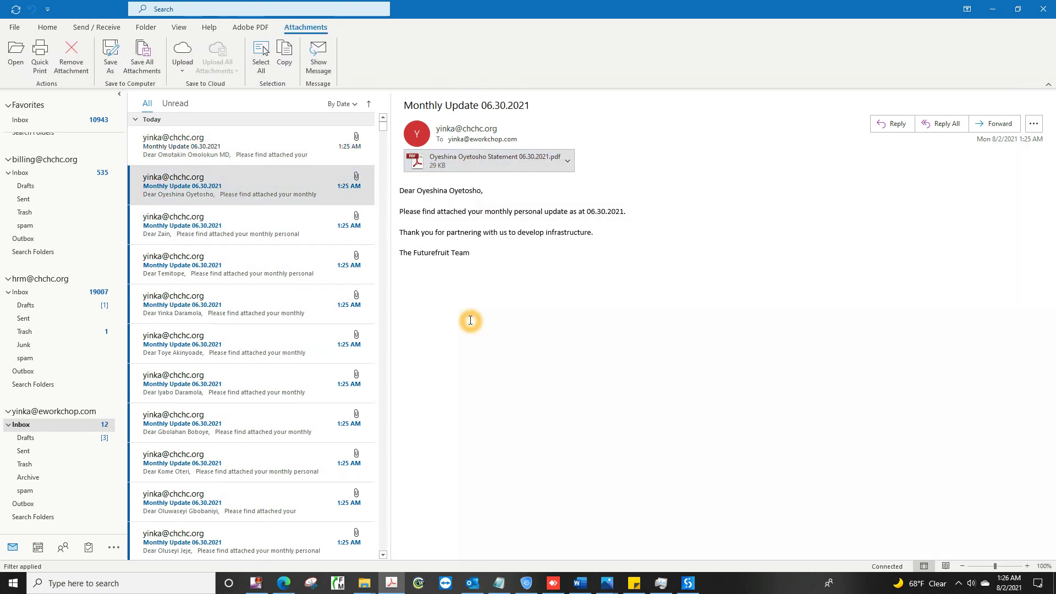
left_click_drag(278, 300, 663, 134)
left_click(759, 126)
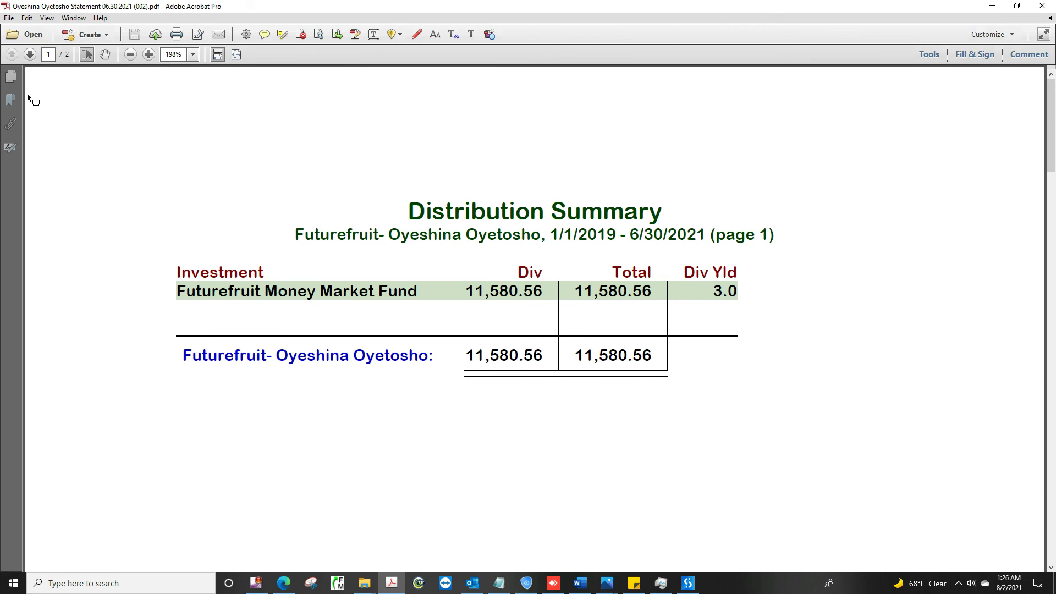
left_click(12, 77)
left_click(102, 212)
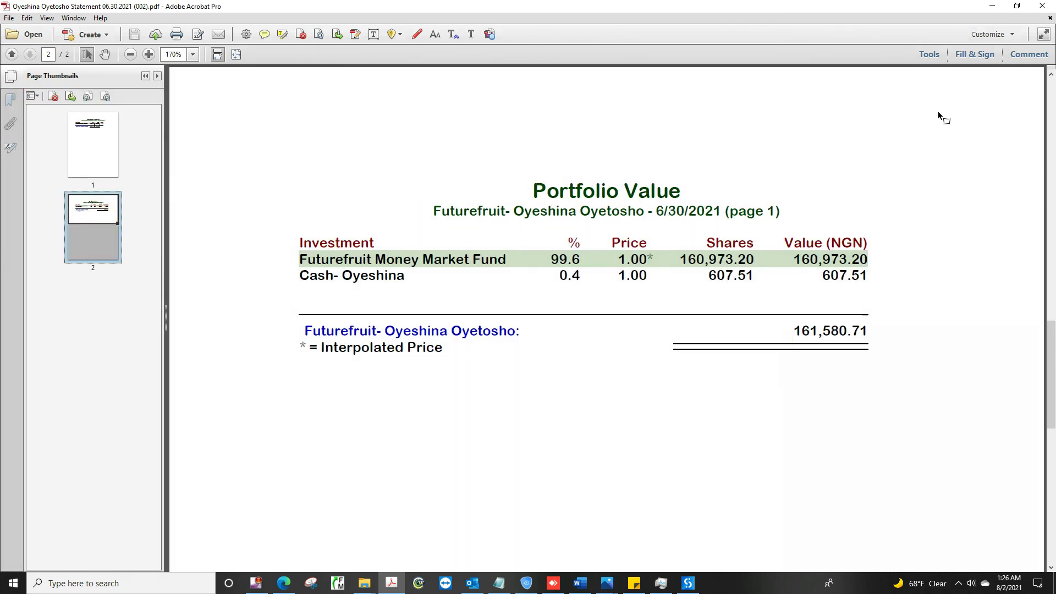
left_click(1050, 5)
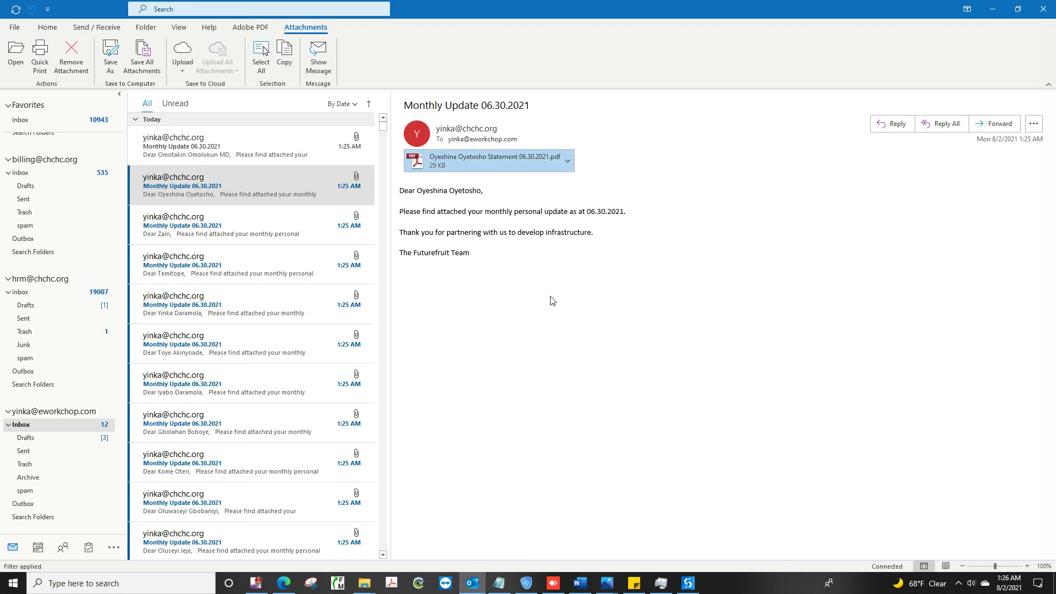
left_click(195, 147)
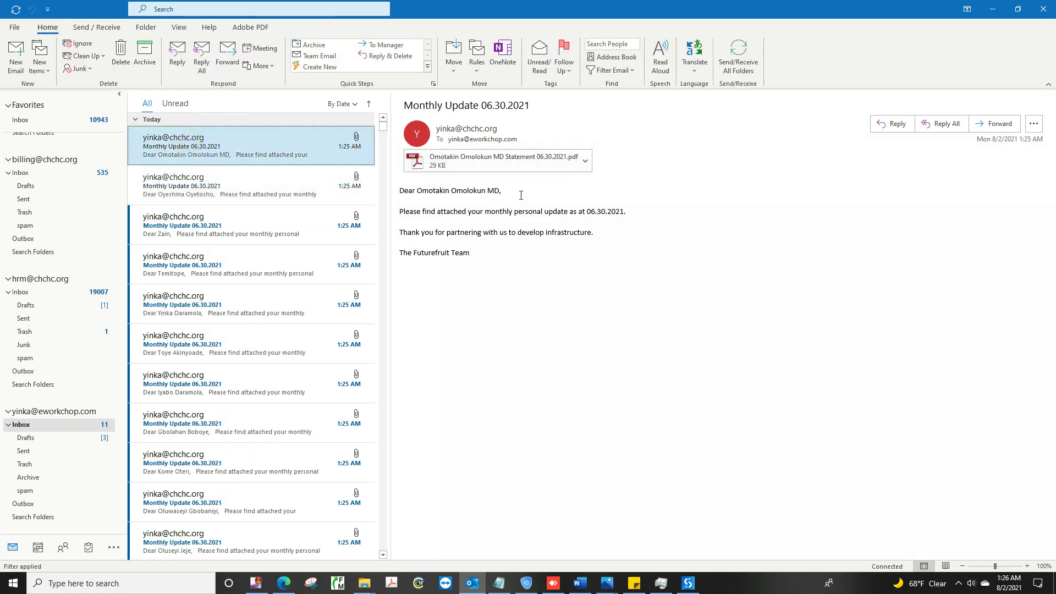
left_click(502, 211)
left_click(256, 193)
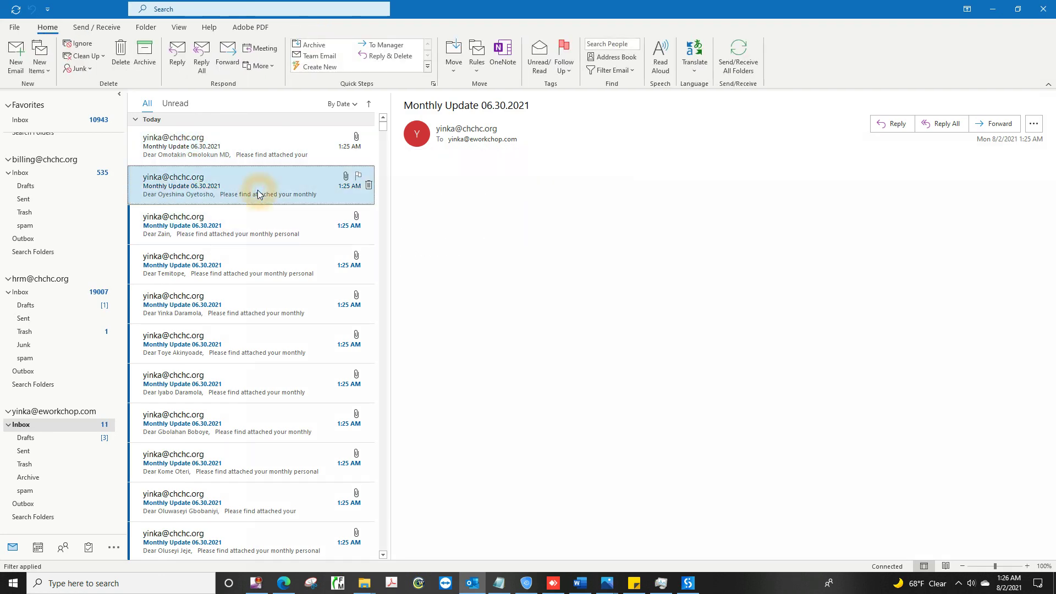
left_click(264, 158)
left_click(276, 190)
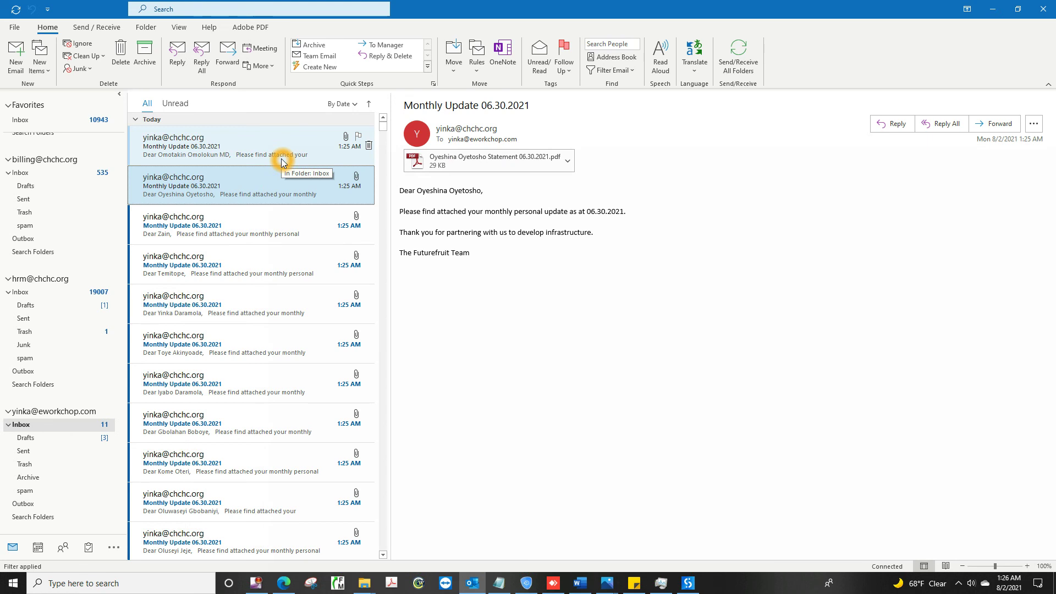
left_click(247, 148)
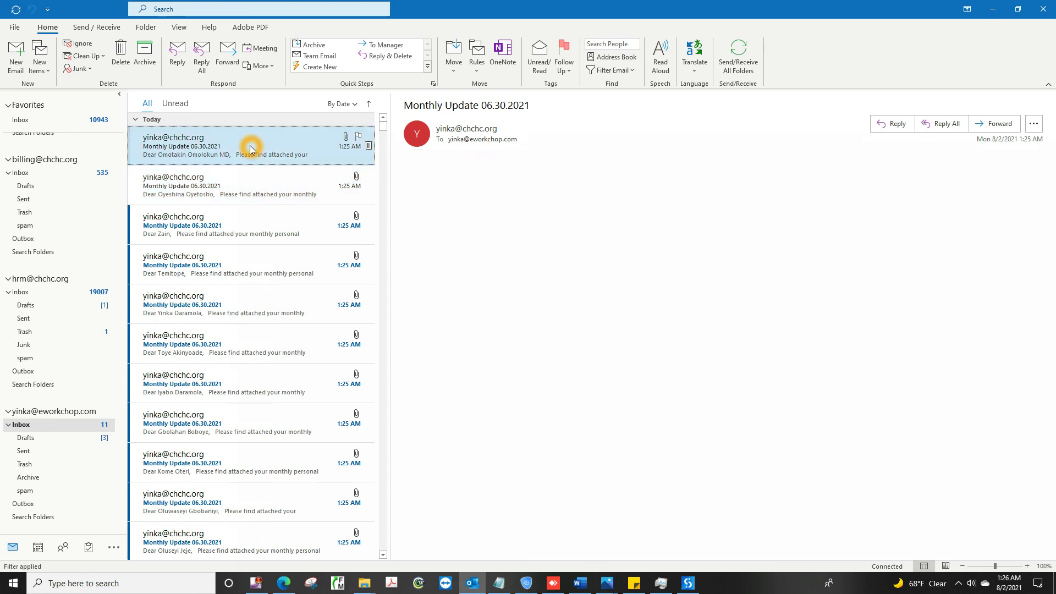
left_click(249, 186)
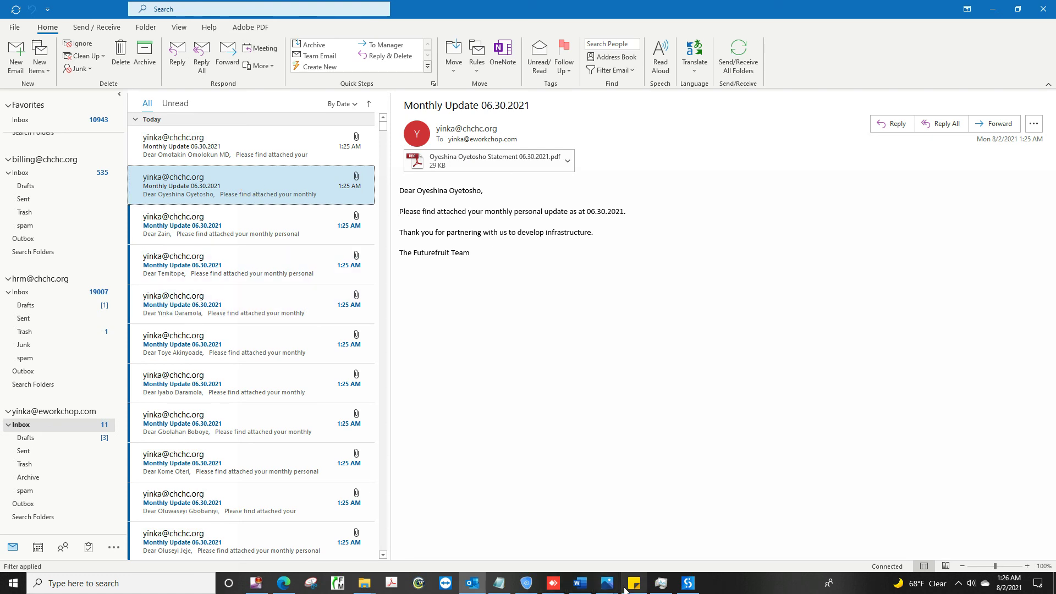
mouse_move(687, 585)
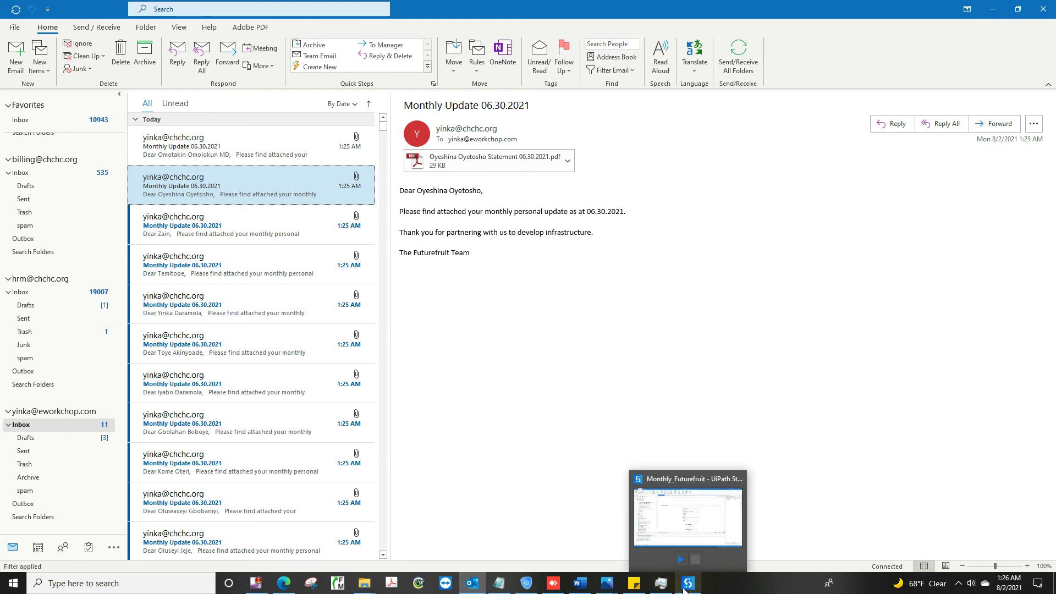
Step: Bring UiPath Studio's MainFF-Updated workflow to the front, showing the 00:11:01 run log
left_click(715, 517)
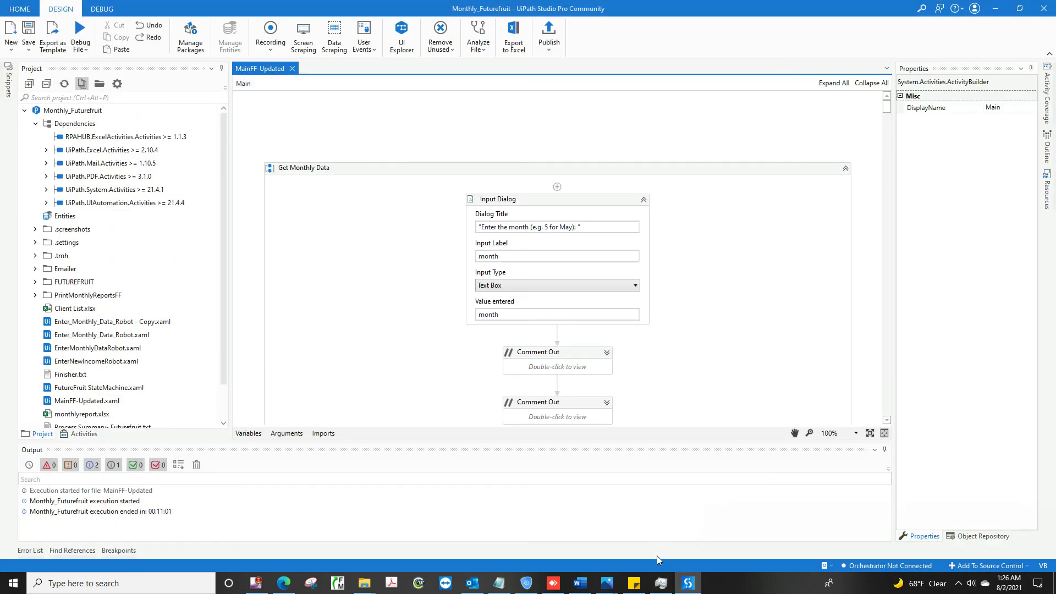